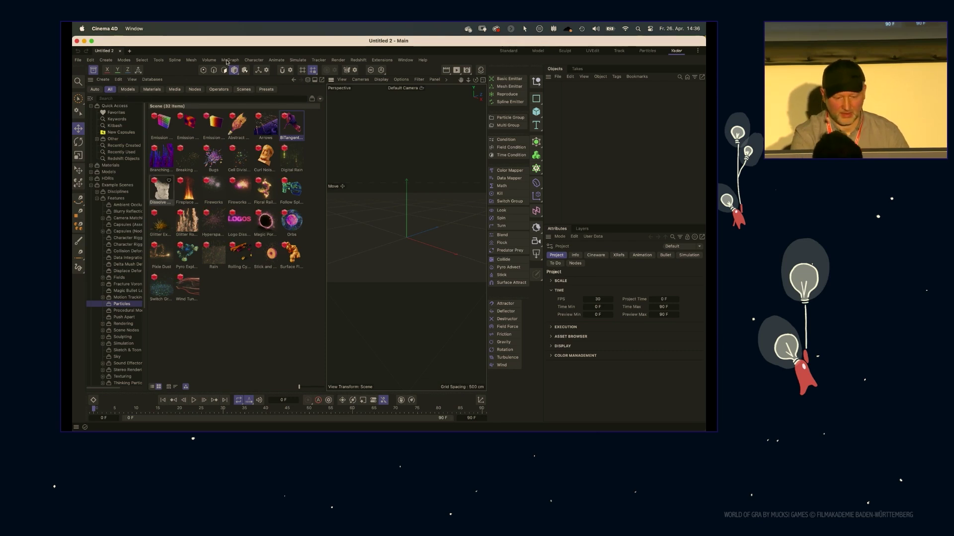
# Step: Filter the Asset Browser to scenes and show the Particles category under Features
pyautogui.click(244, 90)
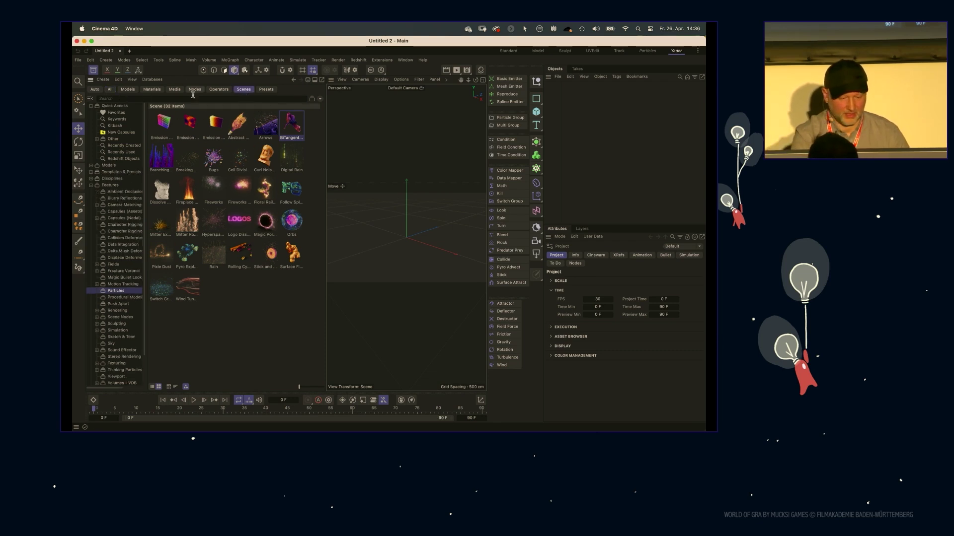
pyautogui.doubleClick(107, 107)
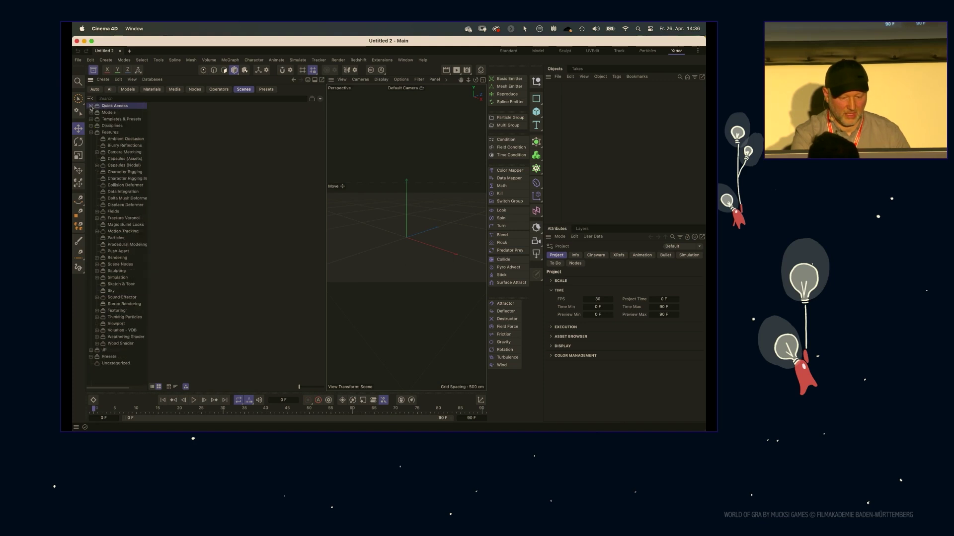
pyautogui.click(109, 133)
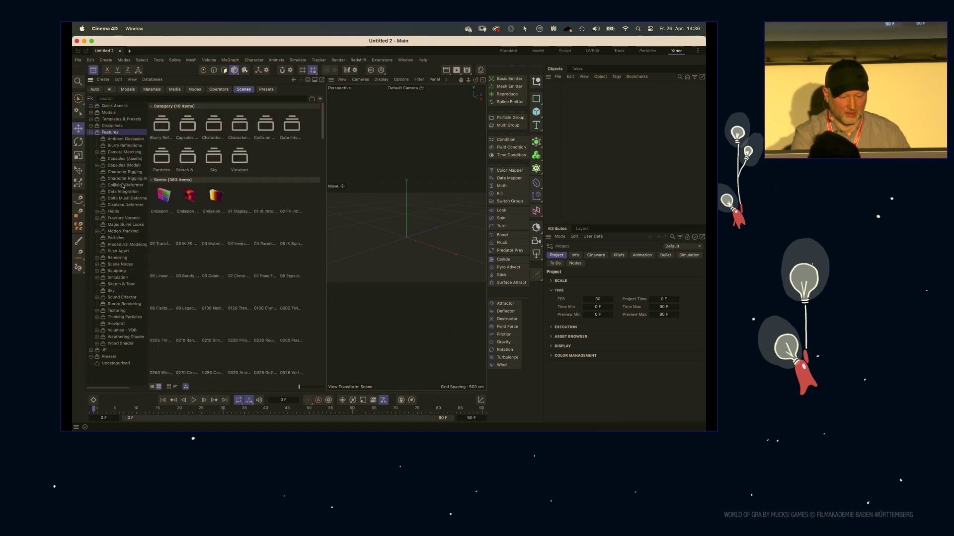
pyautogui.click(114, 239)
# Step: Enlarge the asset thumbnails, widen the Asset Browser and look through the particle example scenes
pyautogui.moveTo(299, 387); pyautogui.dragTo(315, 390)
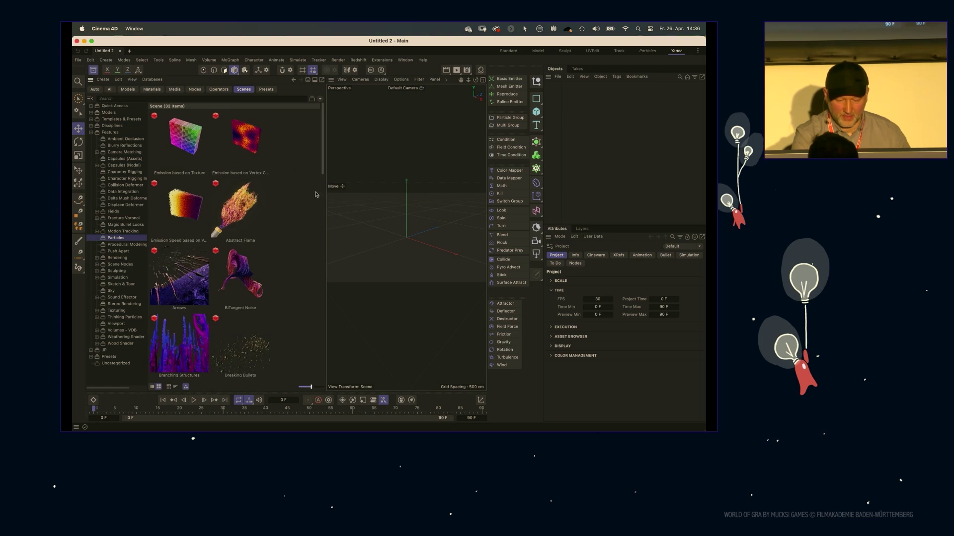
pyautogui.moveTo(326, 197); pyautogui.dragTo(395, 198)
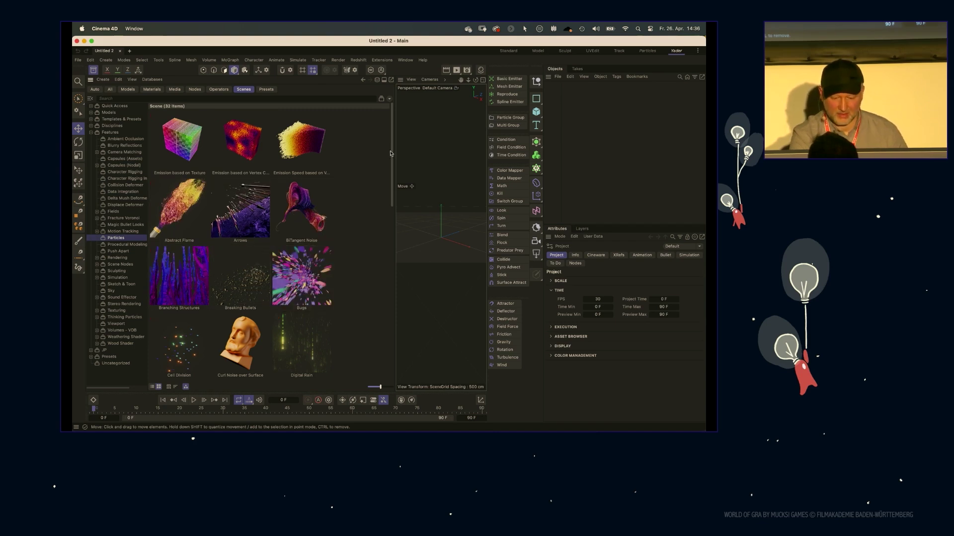
pyautogui.scroll(-5, 247, 225)
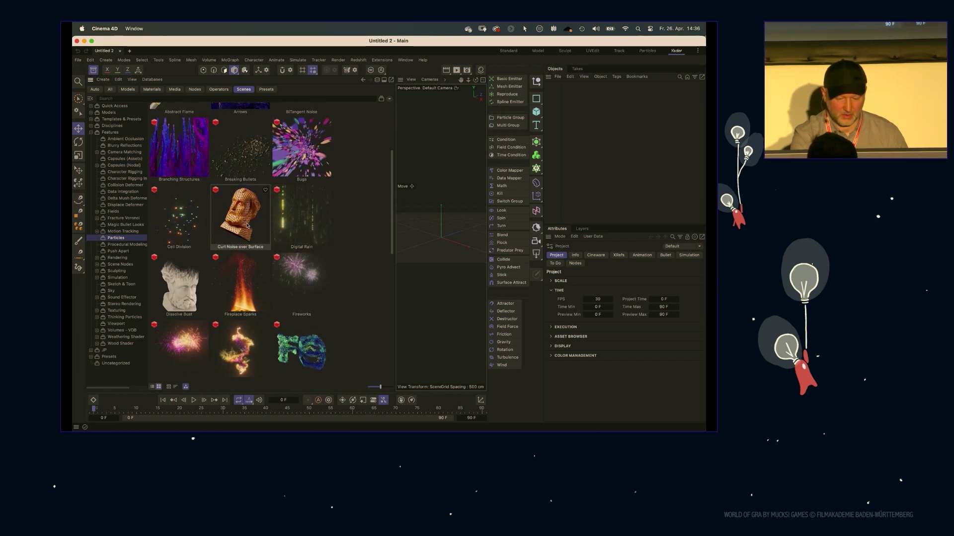
pyautogui.moveTo(391, 223); pyautogui.dragTo(396, 364)
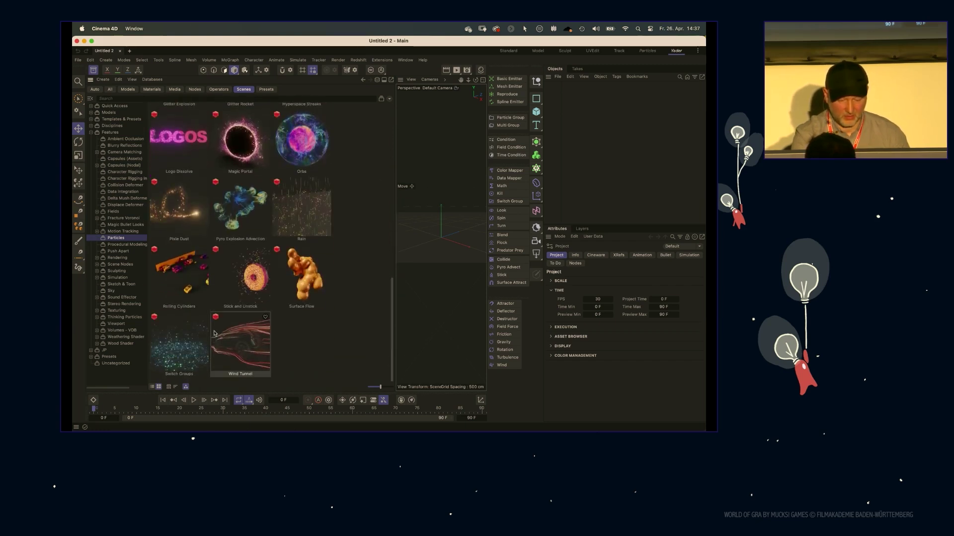
# Step: Open the Switch Groups example scene
pyautogui.click(174, 342)
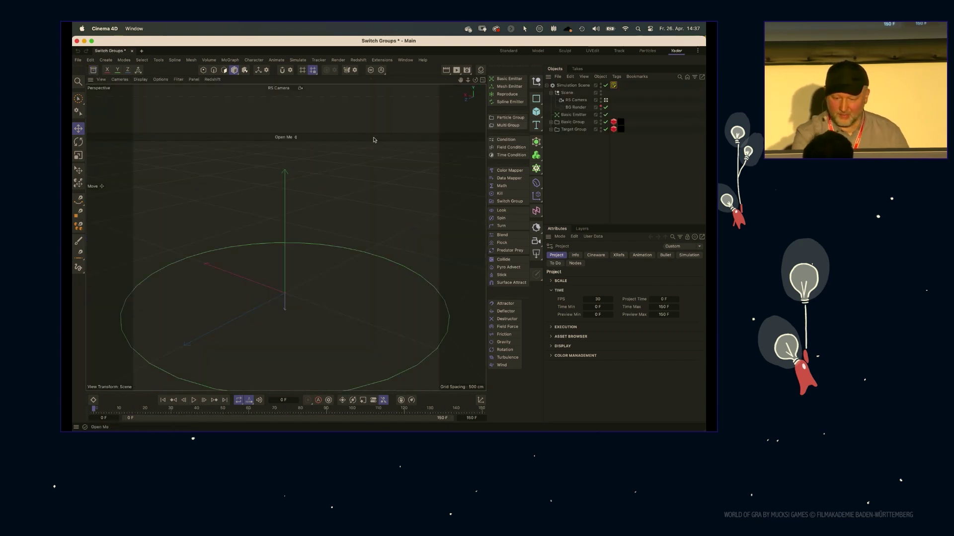
pyautogui.rightClick(364, 141)
pyautogui.click(386, 211)
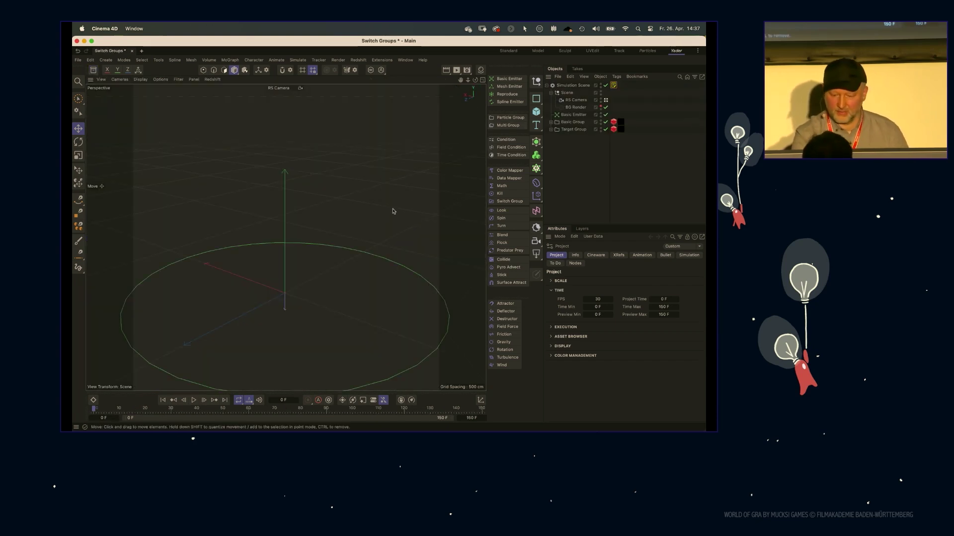
pyautogui.scroll(-6, 336, 217)
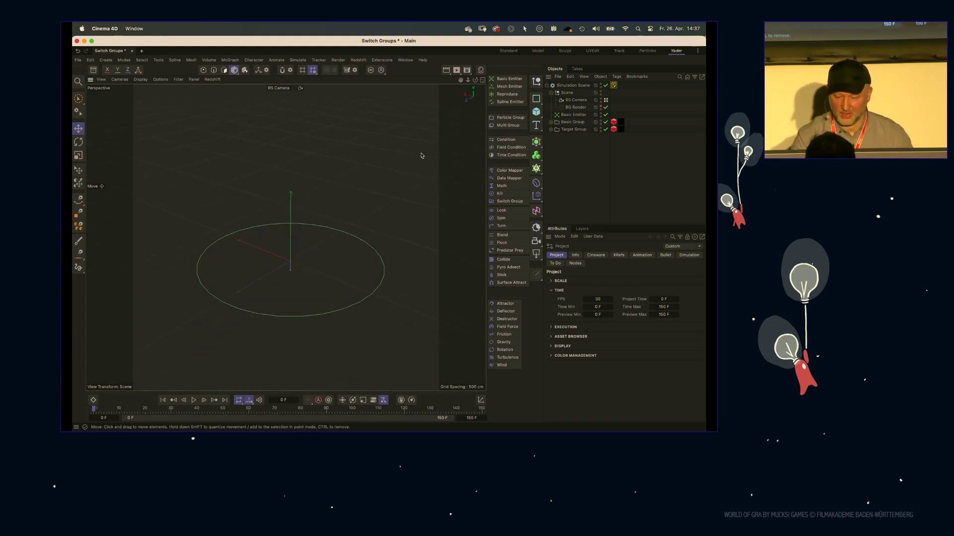
# Step: Expand the Basic and Target groups, show the Basic Emitter's properties, and disable the Condition with its modifiers and the Target Group with Gravity
pyautogui.click(551, 121)
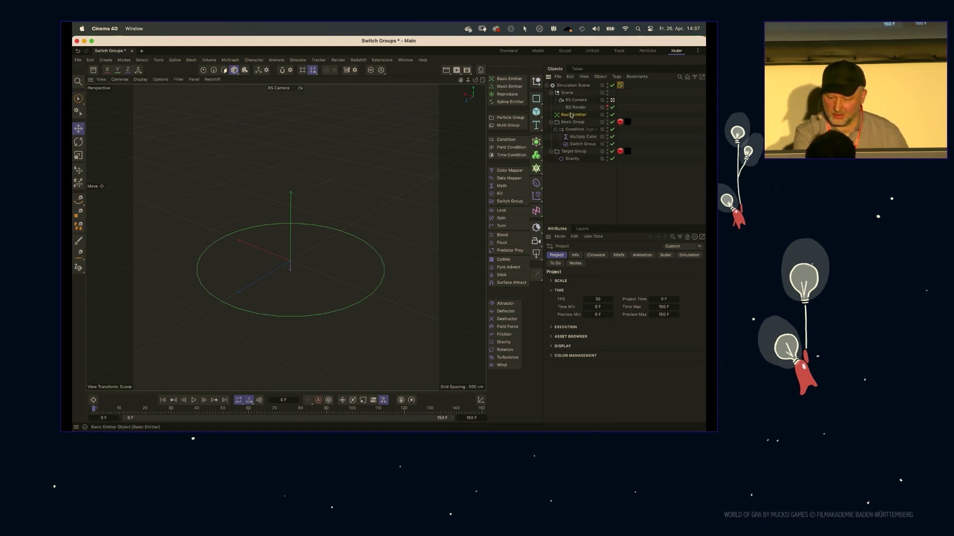
pyautogui.click(571, 115)
pyautogui.moveTo(579, 224); pyautogui.dragTo(579, 185)
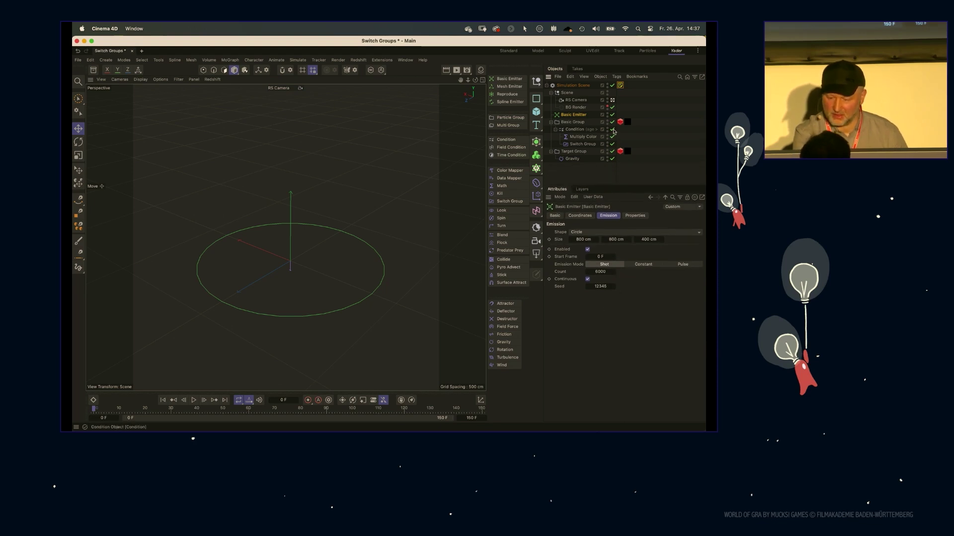
pyautogui.click(635, 216)
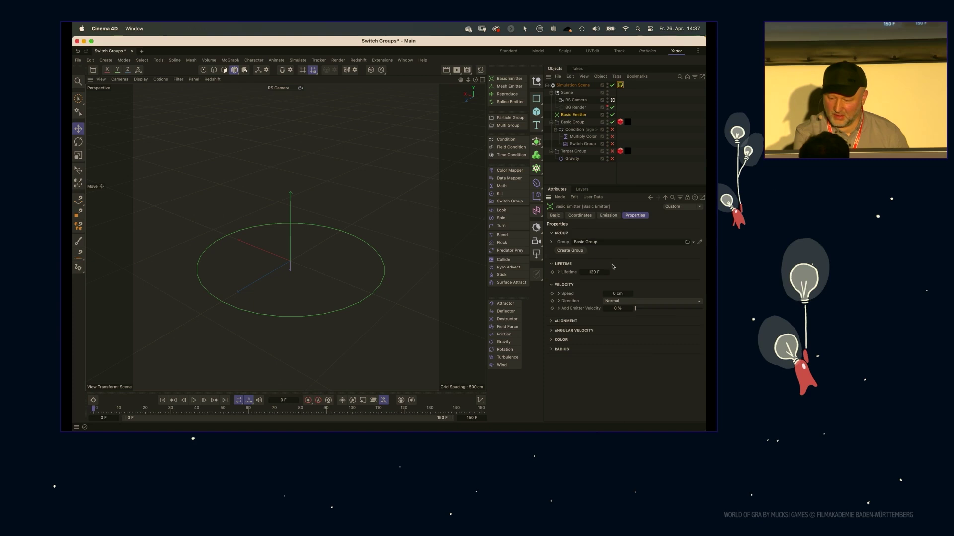
# Step: Select the Basic Group and play the particle simulation from frame 0
pyautogui.click(578, 122)
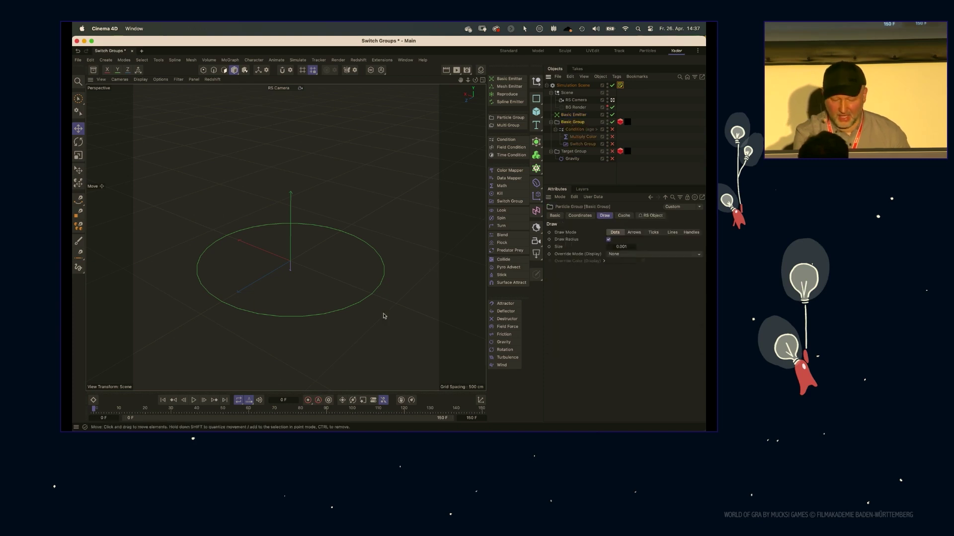
pyautogui.click(194, 399)
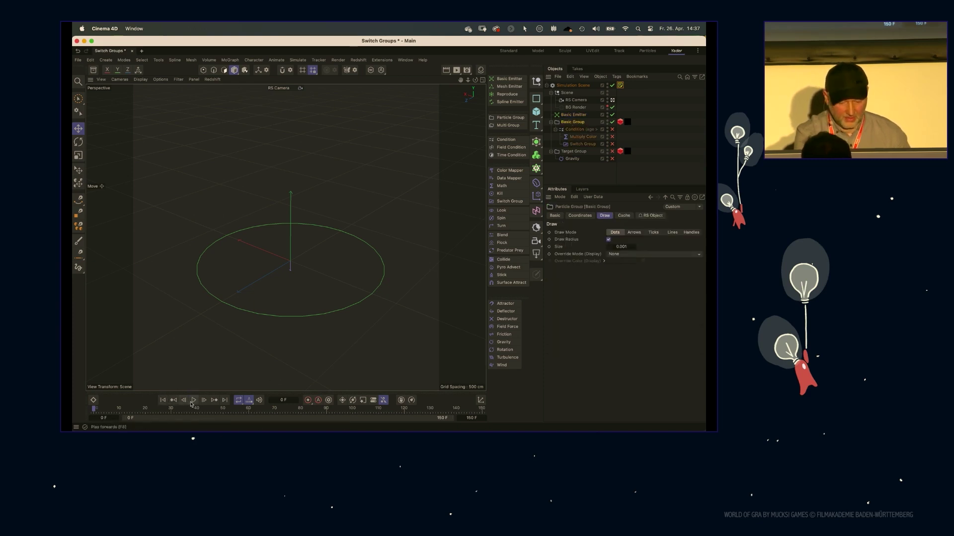
pyautogui.keyDown('alt'); pyautogui.moveTo(282, 257); pyautogui.dragTo(312, 266, button='right'); pyautogui.keyUp('alt')
pyautogui.keyDown('alt'); pyautogui.moveTo(312, 266); pyautogui.dragTo(317, 278); pyautogui.keyUp('alt')
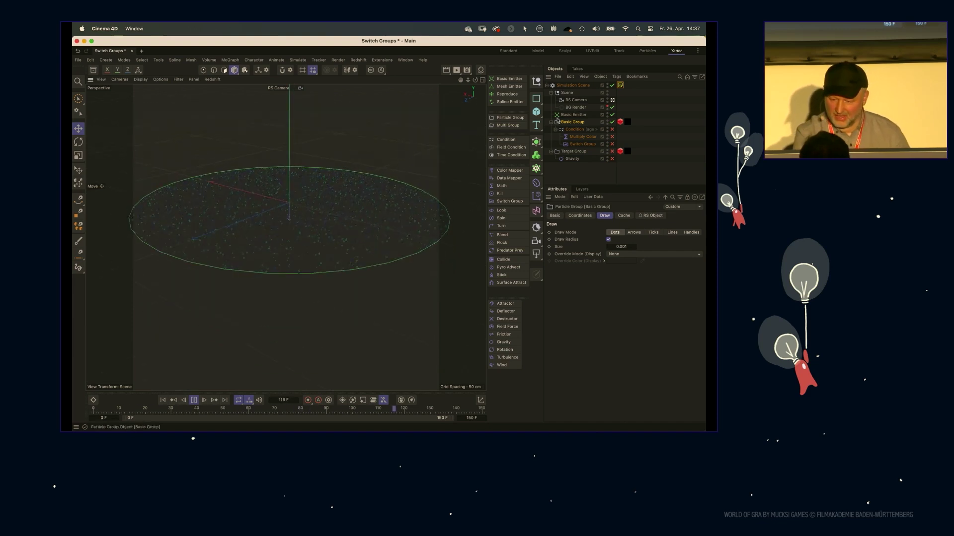
# Step: Review the Basic Emitter's emission and lifetime variance settings, and the Target Group with its Gravity force
pyautogui.click(574, 115)
pyautogui.click(607, 215)
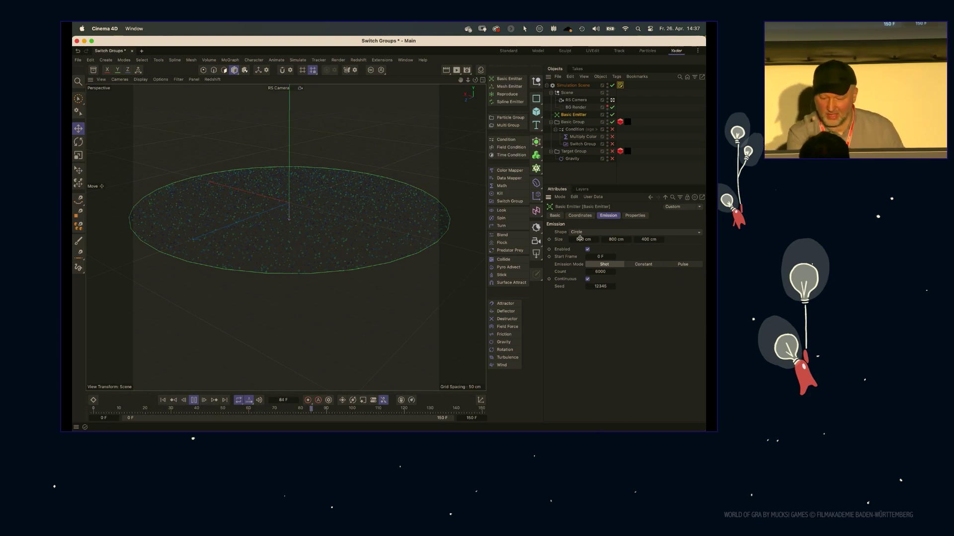
pyautogui.click(631, 216)
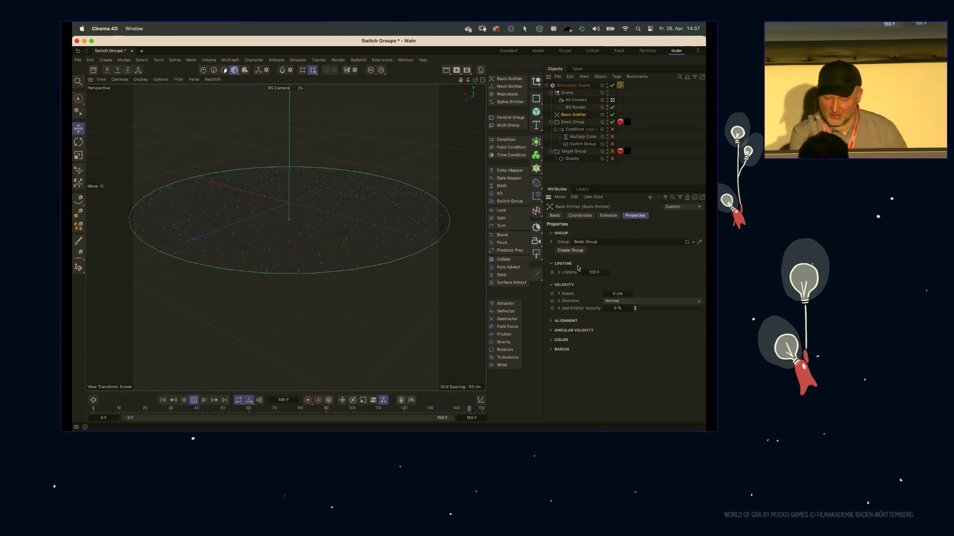
pyautogui.click(560, 272)
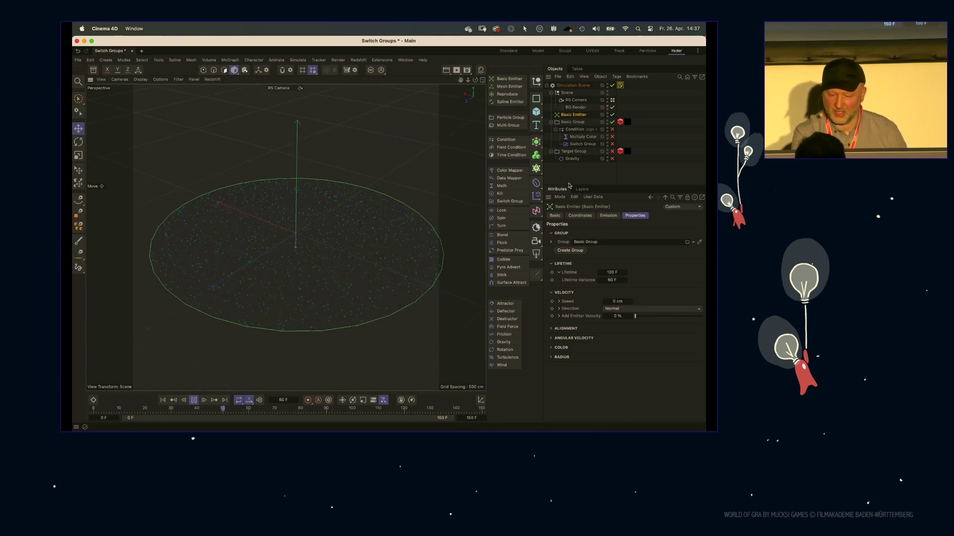
pyautogui.click(577, 152)
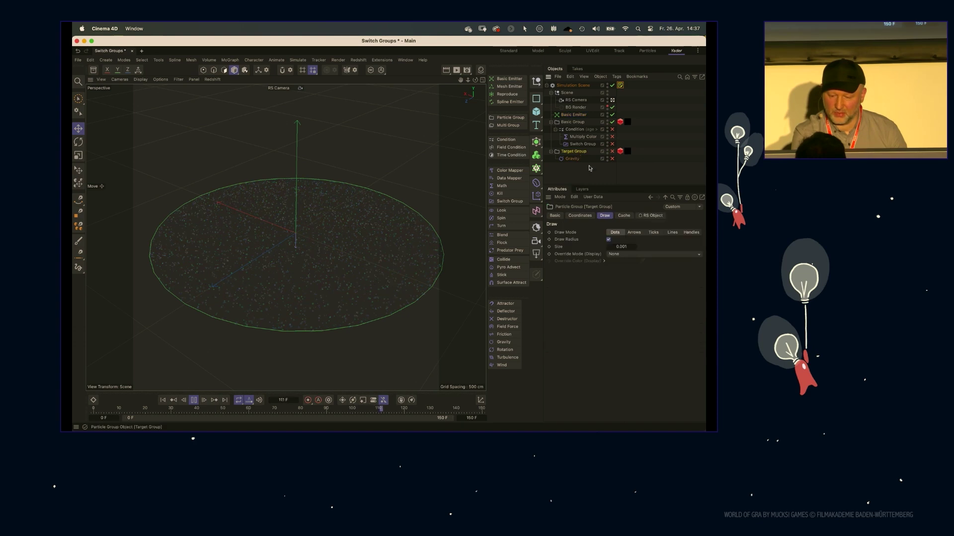
pyautogui.click(573, 159)
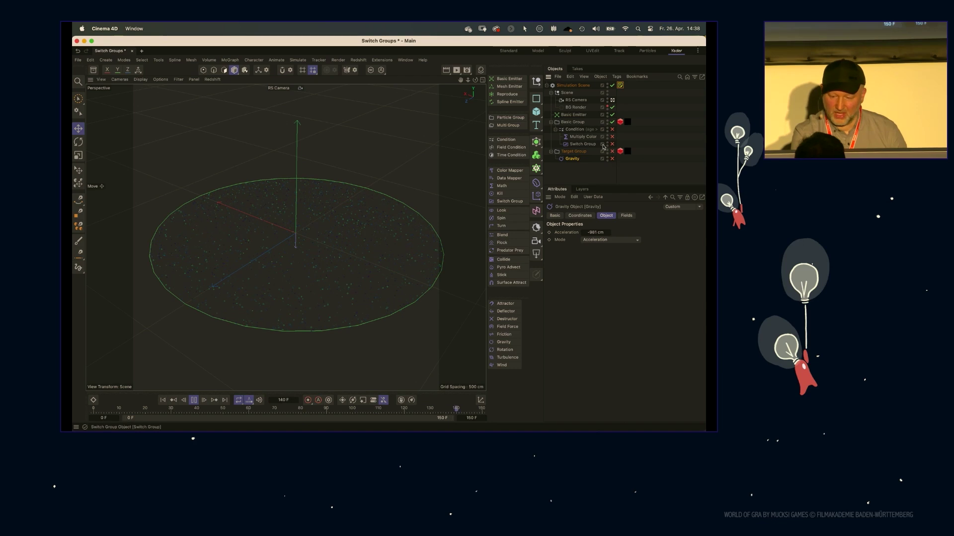
# Step: Widen the object name column and enable the Condition in the Basic Group
pyautogui.click(583, 131)
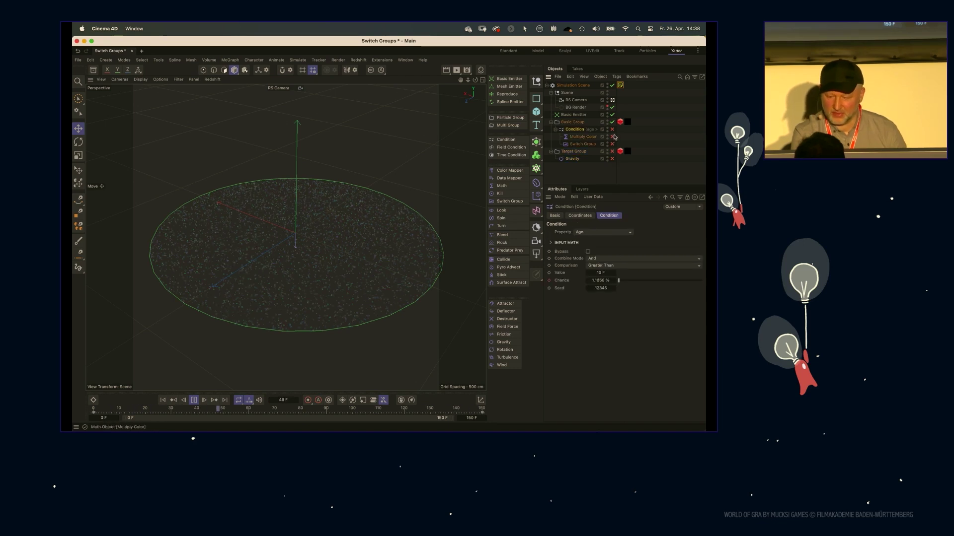
pyautogui.moveTo(615, 133); pyautogui.dragTo(628, 133)
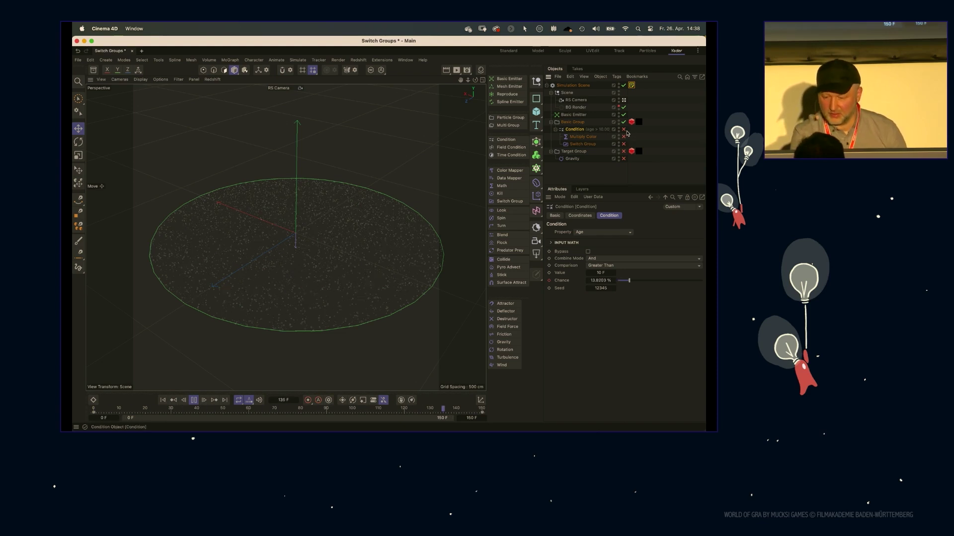
pyautogui.moveTo(626, 133); pyautogui.dragTo(641, 133)
pyautogui.click(639, 130)
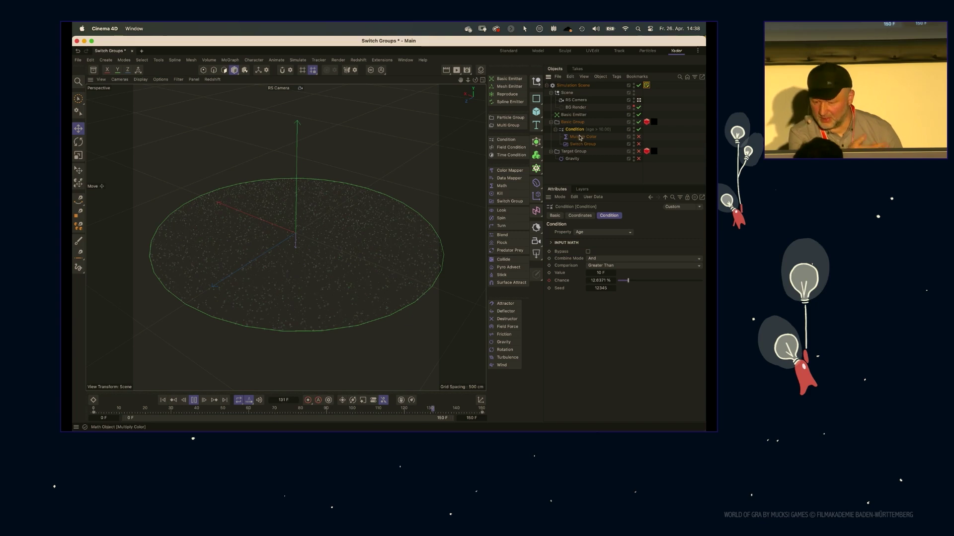
# Step: Enable the Multiply Color modifier under the Condition and check its effect on the particles and the Condition's settings
pyautogui.click(579, 137)
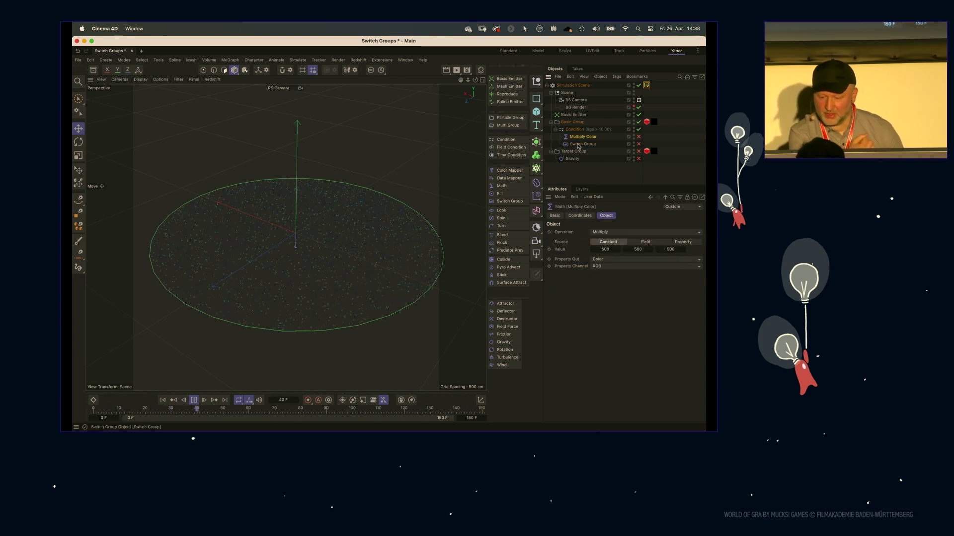
pyautogui.press('Up')
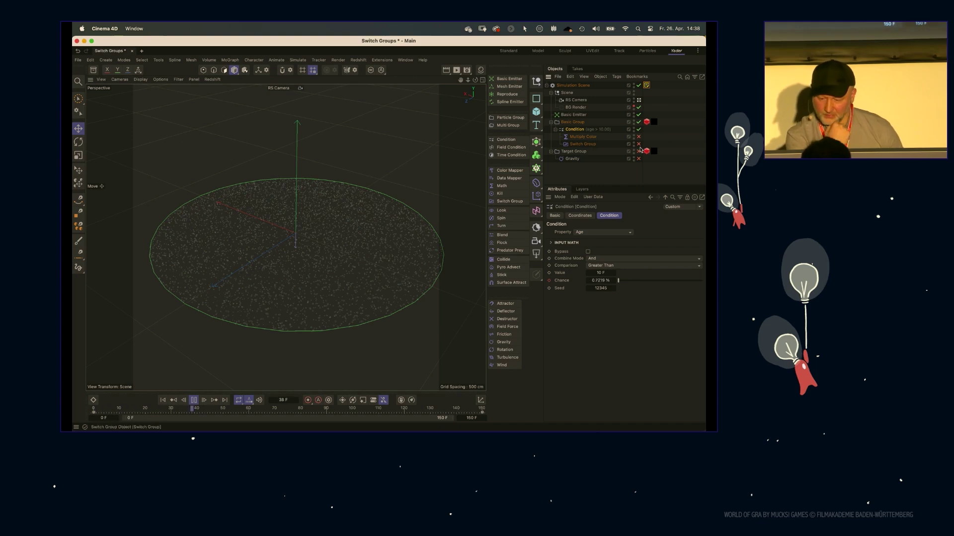
pyautogui.click(593, 138)
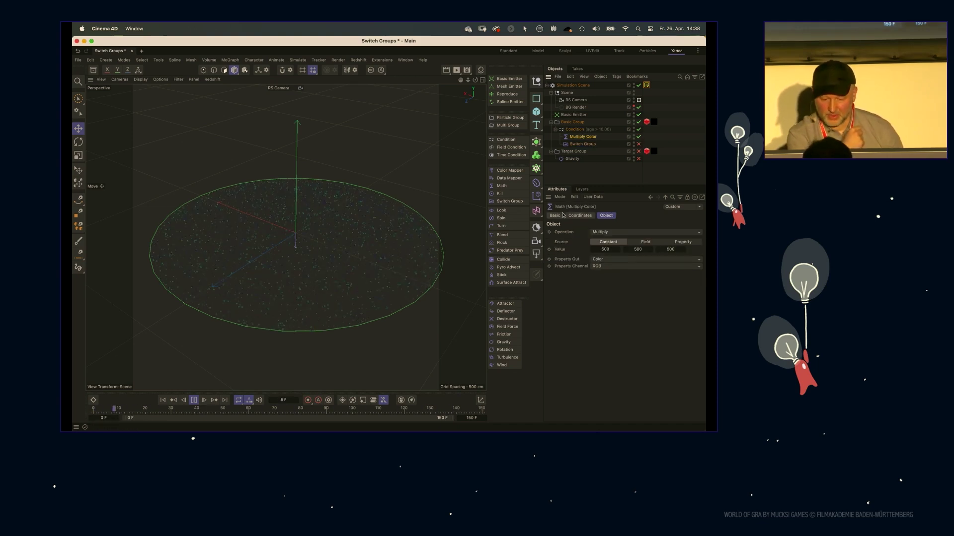
pyautogui.moveTo(477, 84); pyautogui.dragTo(326, 247)
pyautogui.scroll(5, 328, 250)
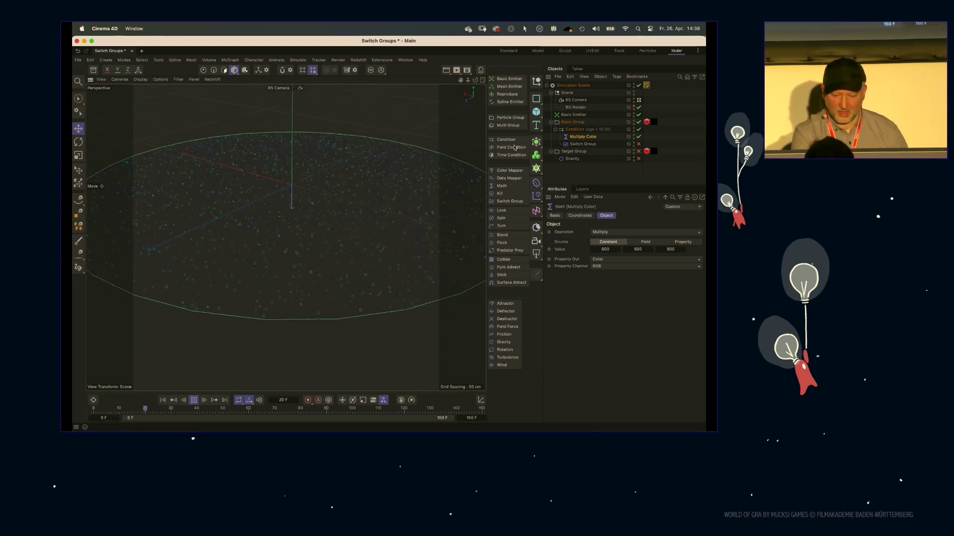
pyautogui.click(571, 130)
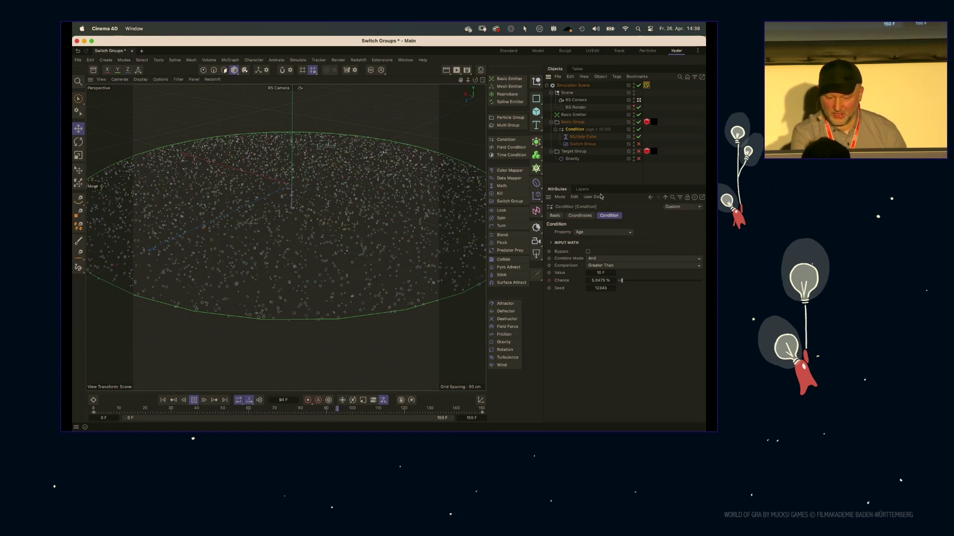
# Step: Enable the Switch Group modifier, the Target Group and its Gravity force
pyautogui.click(584, 145)
pyautogui.click(639, 144)
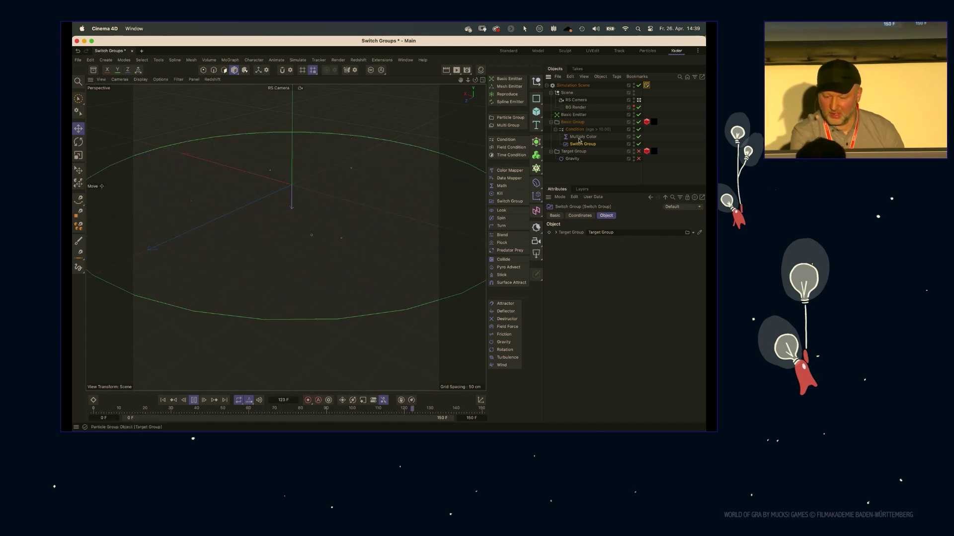
pyautogui.click(604, 234)
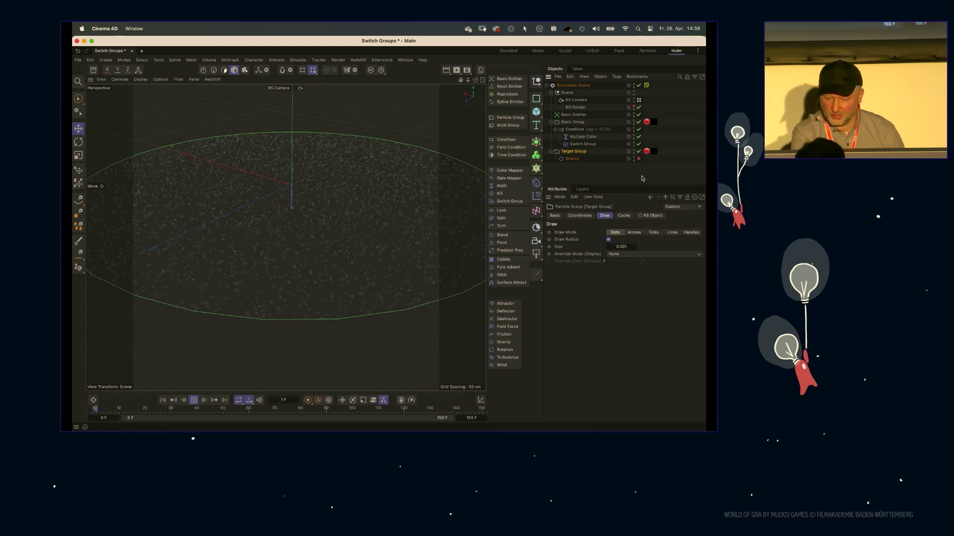
pyautogui.click(639, 159)
pyautogui.click(572, 158)
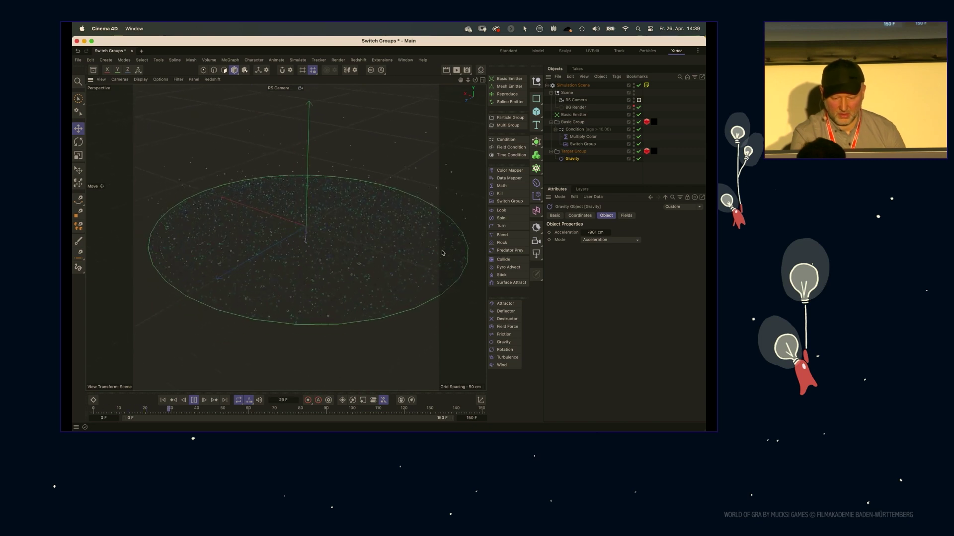
# Step: Set the Condition's Chance to 100 % and show the Multiply Color settings
pyautogui.click(574, 129)
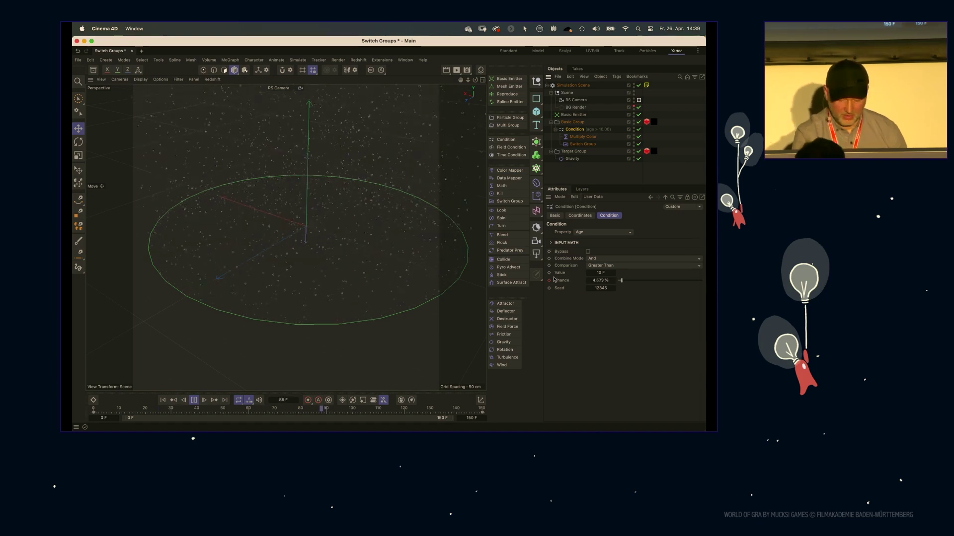
pyautogui.moveTo(625, 281); pyautogui.dragTo(679, 280)
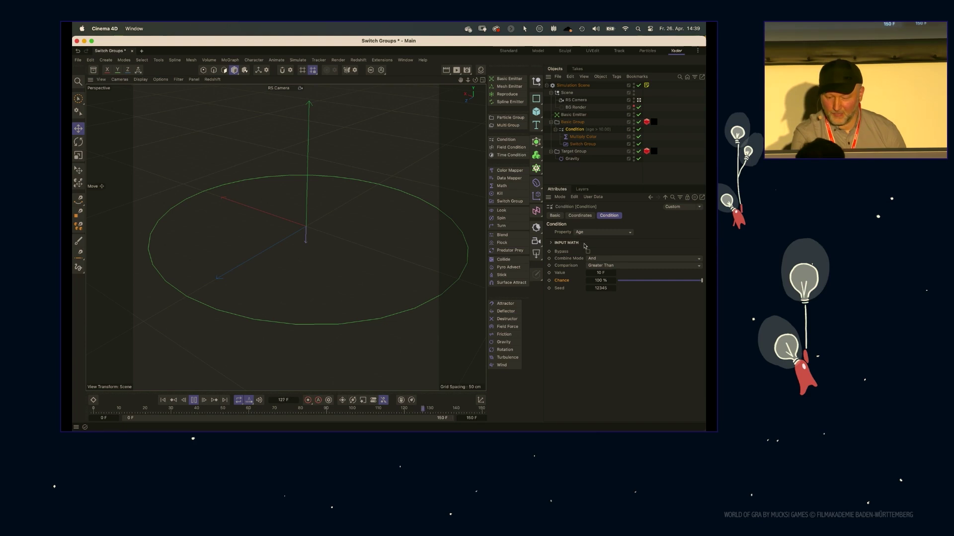
pyautogui.click(579, 138)
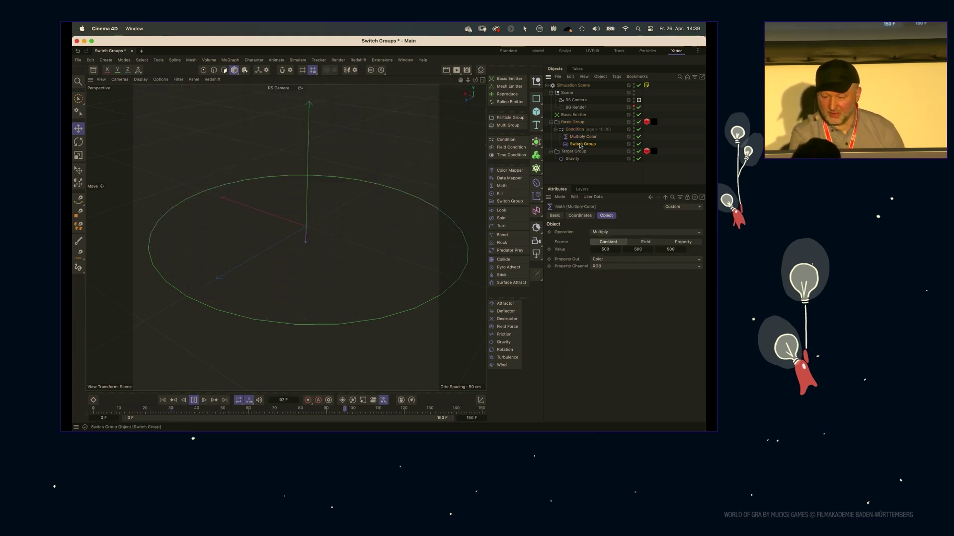
# Step: Set the Condition's Chance to 3 % and watch how the particles behave in the viewport
pyautogui.click(575, 129)
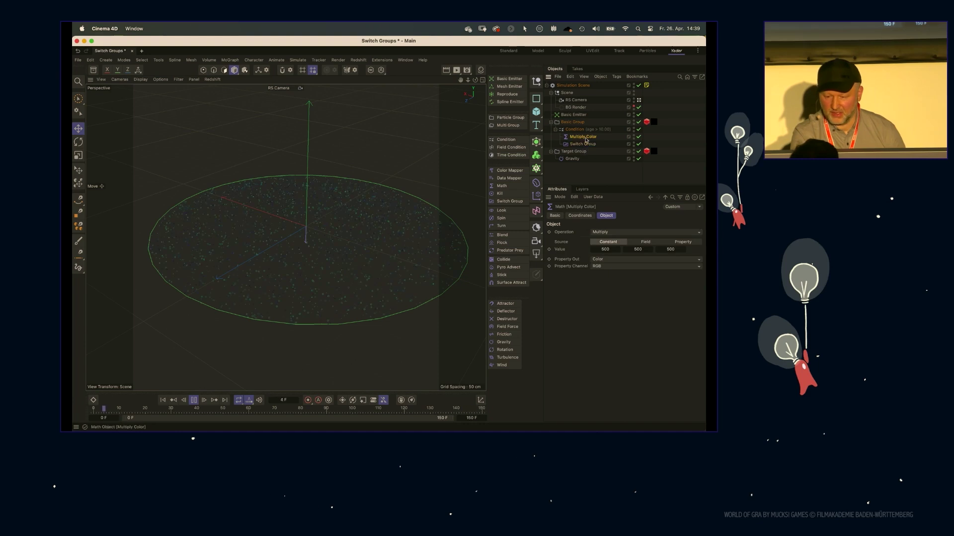
pyautogui.click(624, 282)
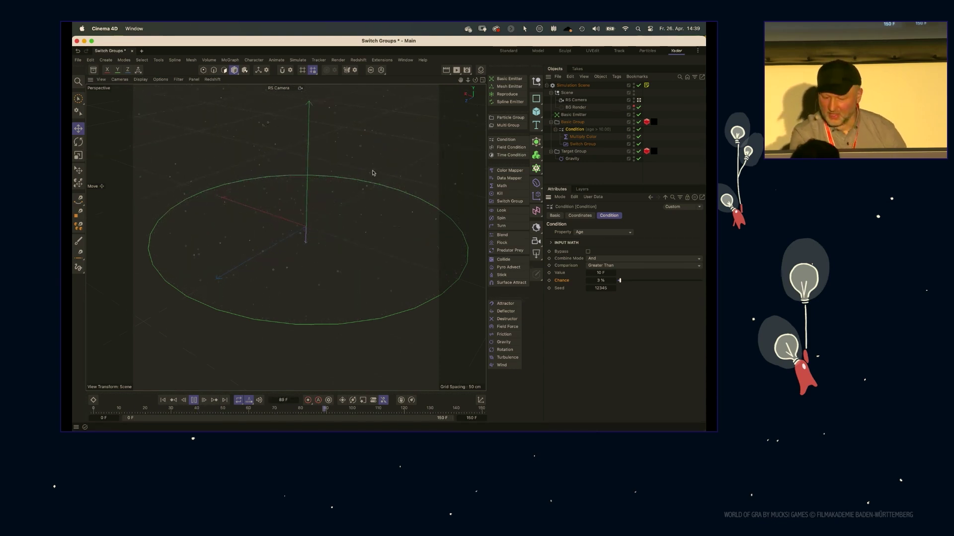
pyautogui.moveTo(475, 81); pyautogui.dragTo(467, 126)
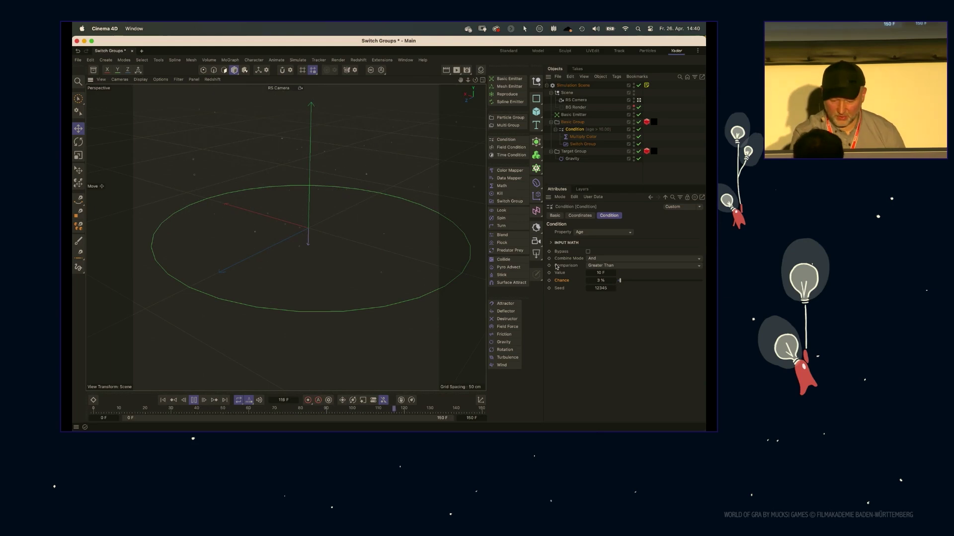
# Step: Set the Condition's Chance to 0 % and record a keyframe for it at frame 10
pyautogui.press('F8')
pyautogui.click(115, 409)
pyautogui.press('F8')
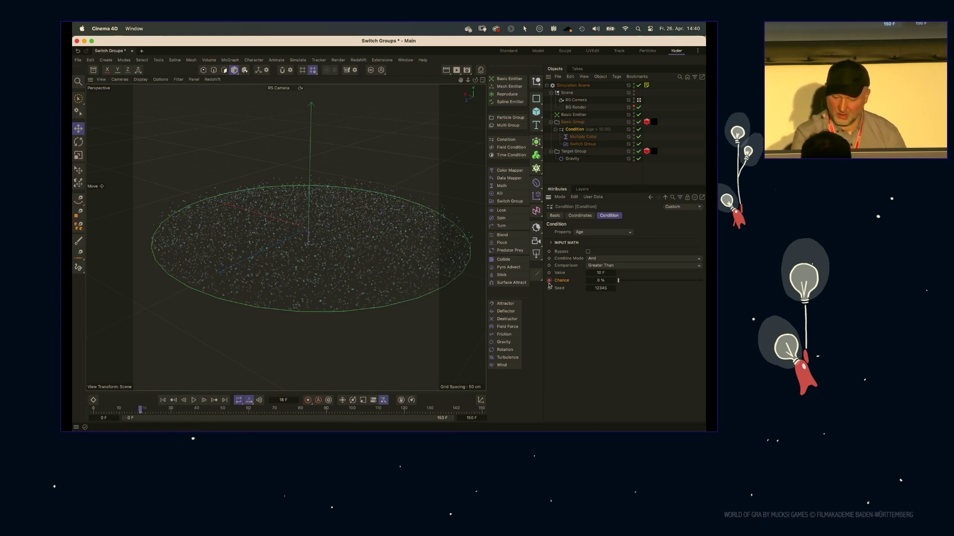
pyautogui.click(98, 414)
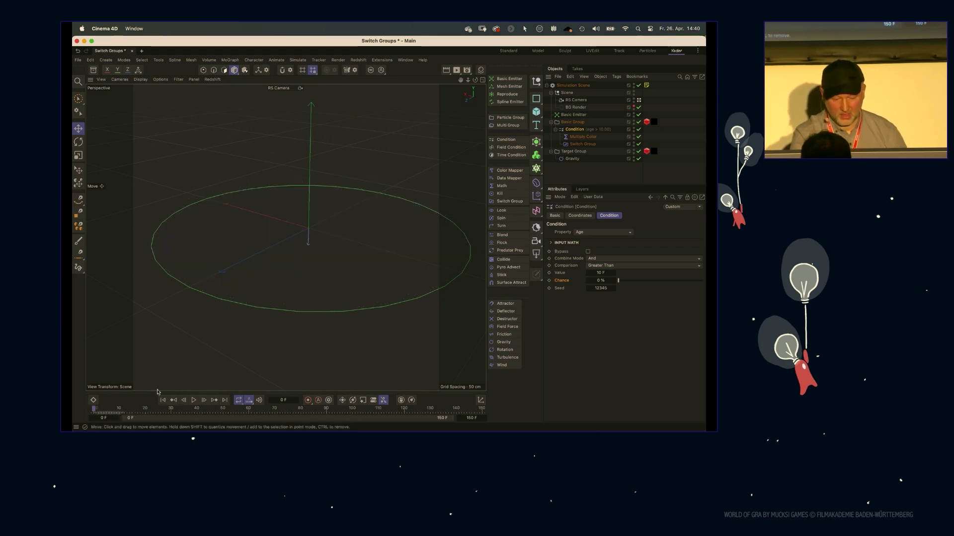
pyautogui.click(120, 411)
pyautogui.click(549, 280)
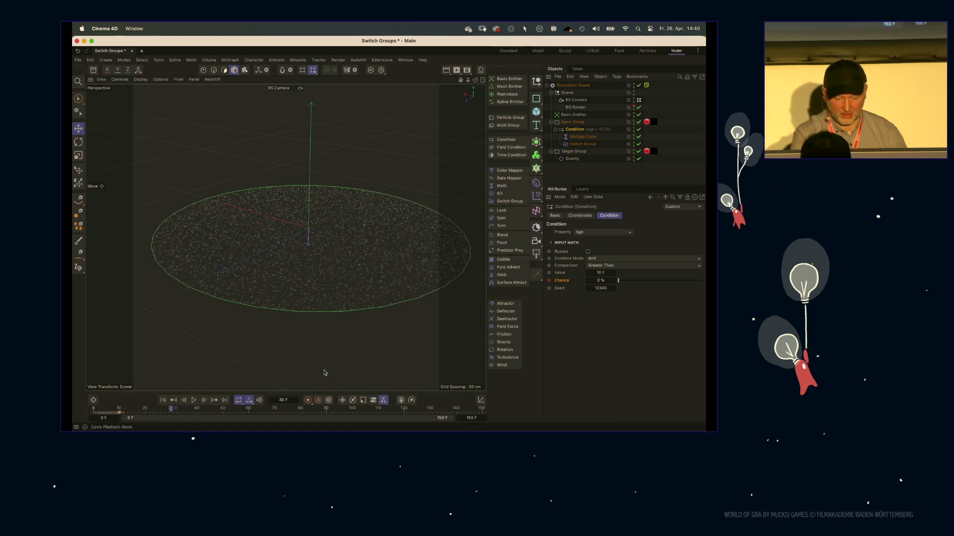
# Step: Keyframe the Condition's Chance at 10 % on frame 30 and play the simulation
pyautogui.click(599, 281)
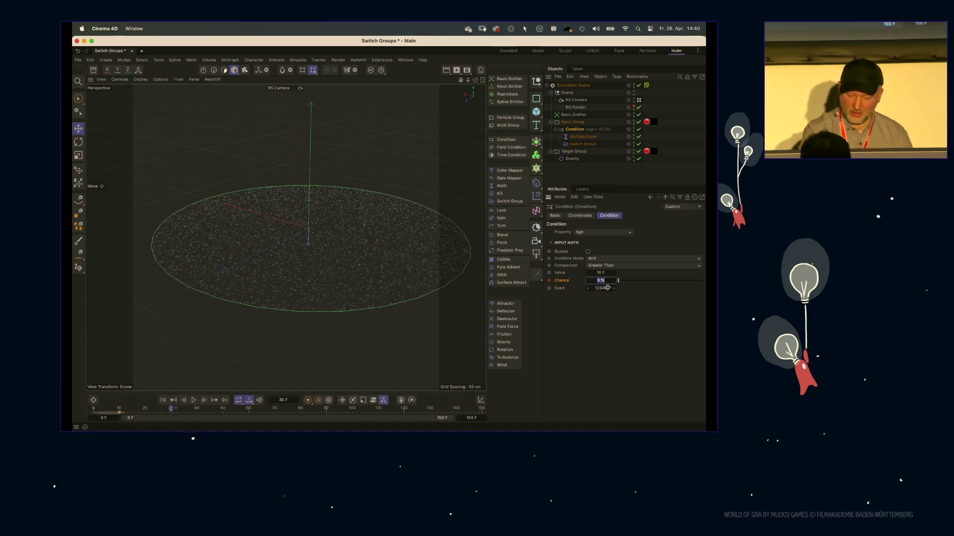
pyautogui.click(549, 281)
pyautogui.press('F8')
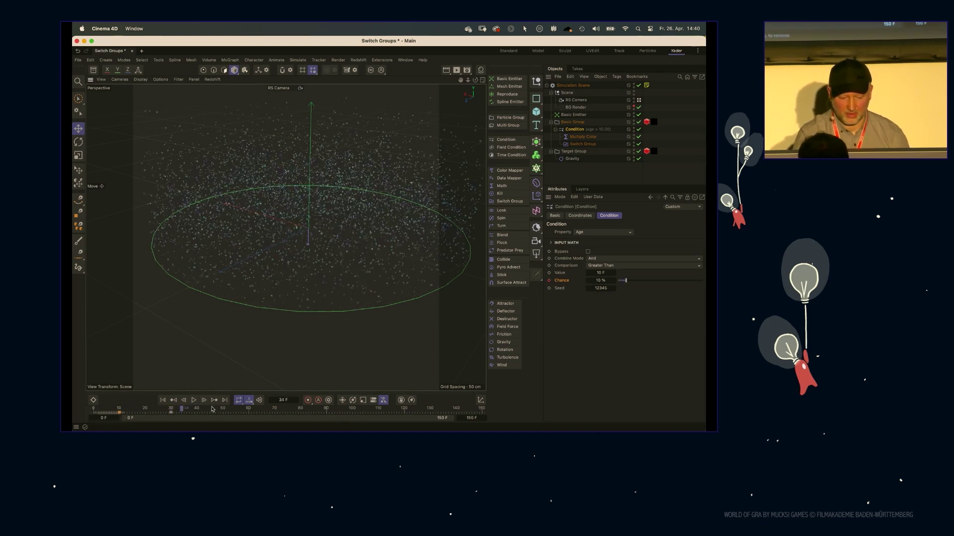
# Step: Move the second Chance keyframe to frame 120, set its value to 5 % and replay the simulation from the start
pyautogui.click(171, 413)
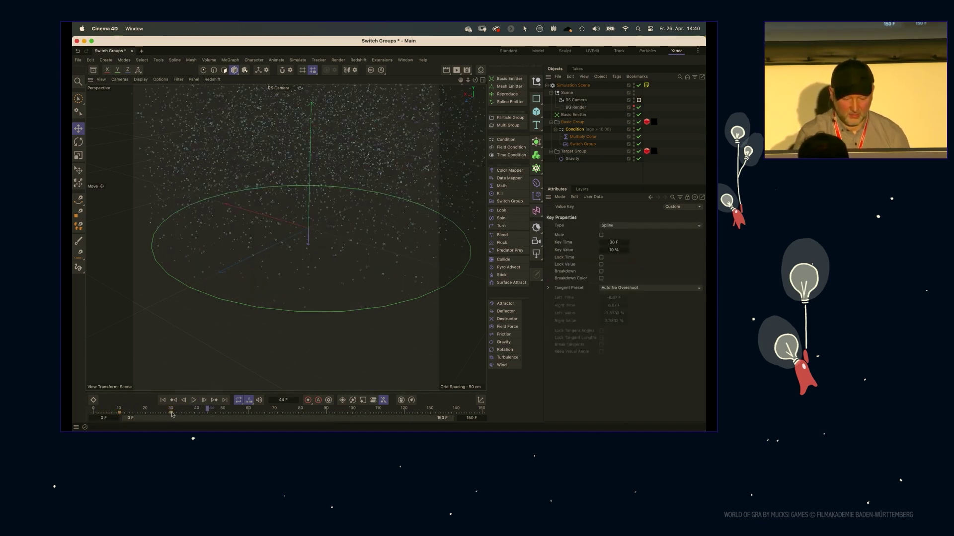
pyautogui.press('F8')
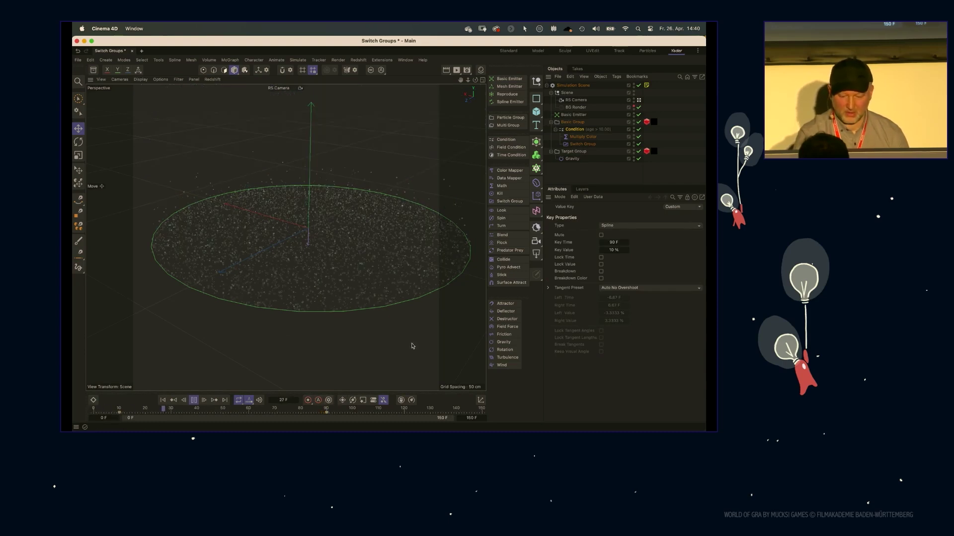
pyautogui.press('F8')
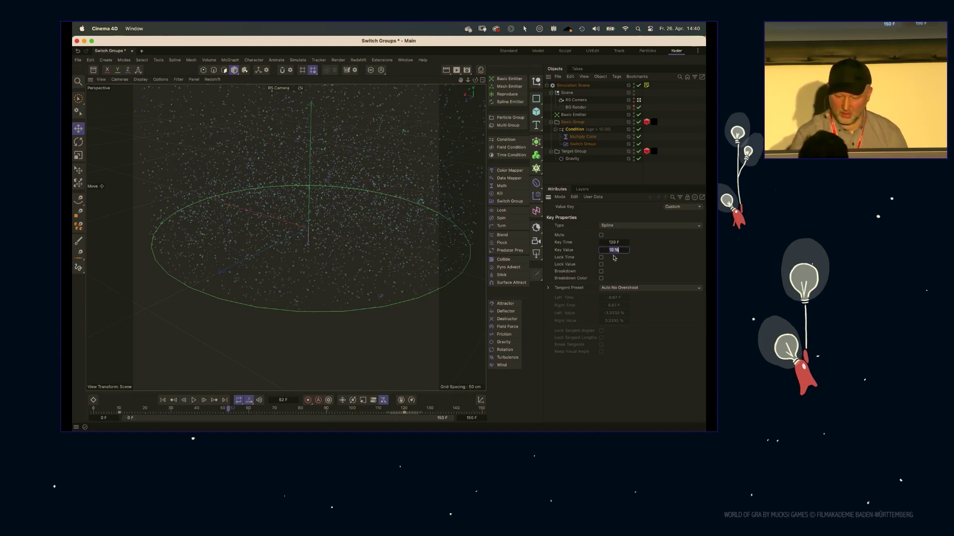
pyautogui.hotkey('shift', 'f')
pyautogui.press('F8')
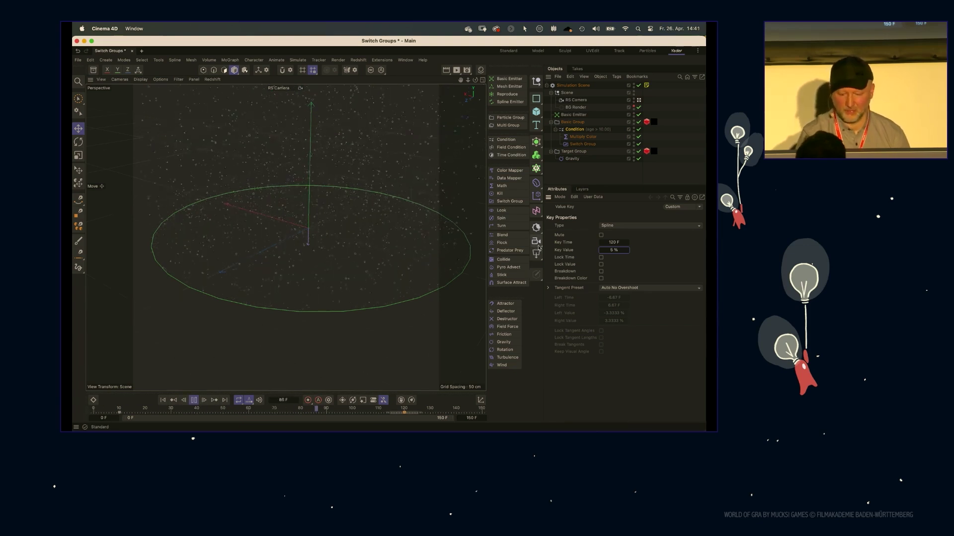
# Step: Add a Turbulence force to the Target Group with Strength 33.5 cm and Scale 37.84 %, and play the simulation
pyautogui.press('F8')
pyautogui.click(574, 151)
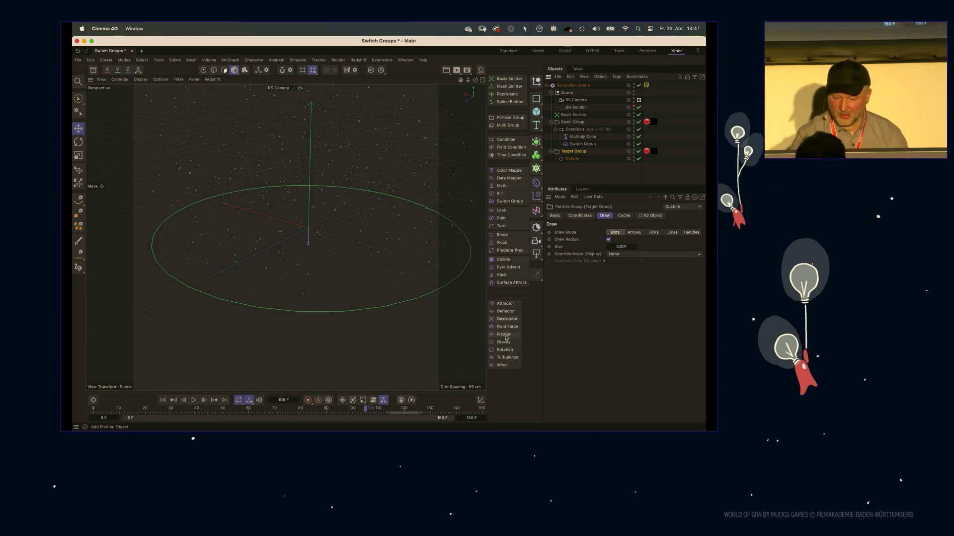
pyautogui.click(505, 359)
pyautogui.moveTo(636, 239); pyautogui.dragTo(644, 240)
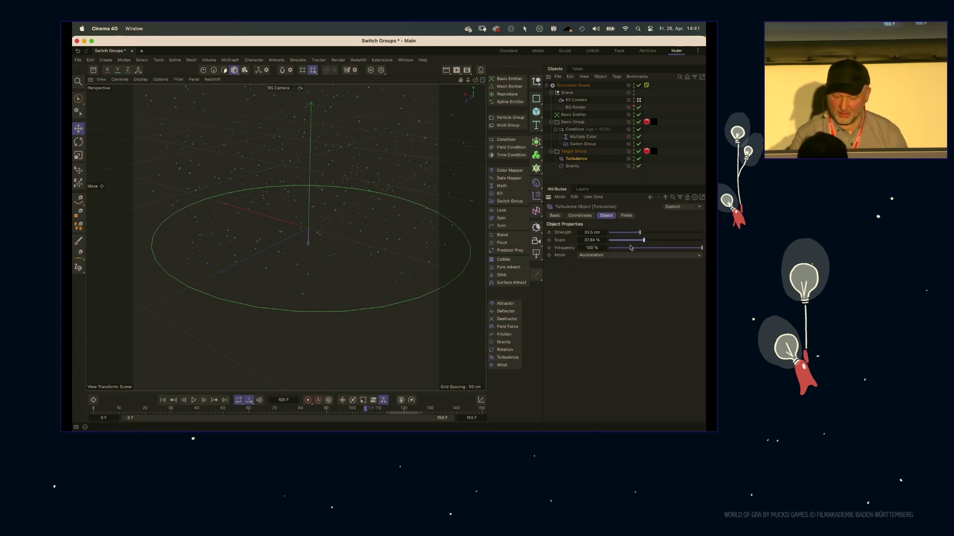
pyautogui.press('F8')
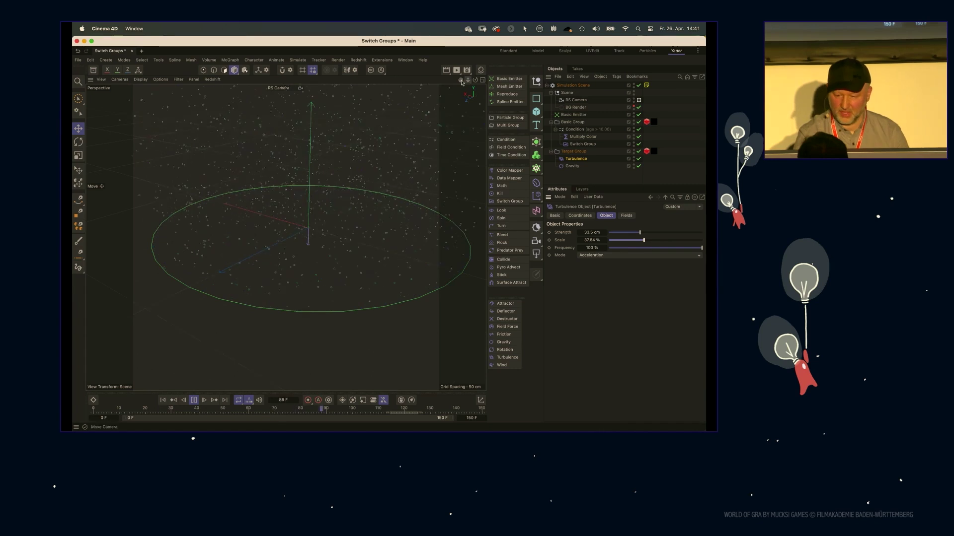
pyautogui.press('F8')
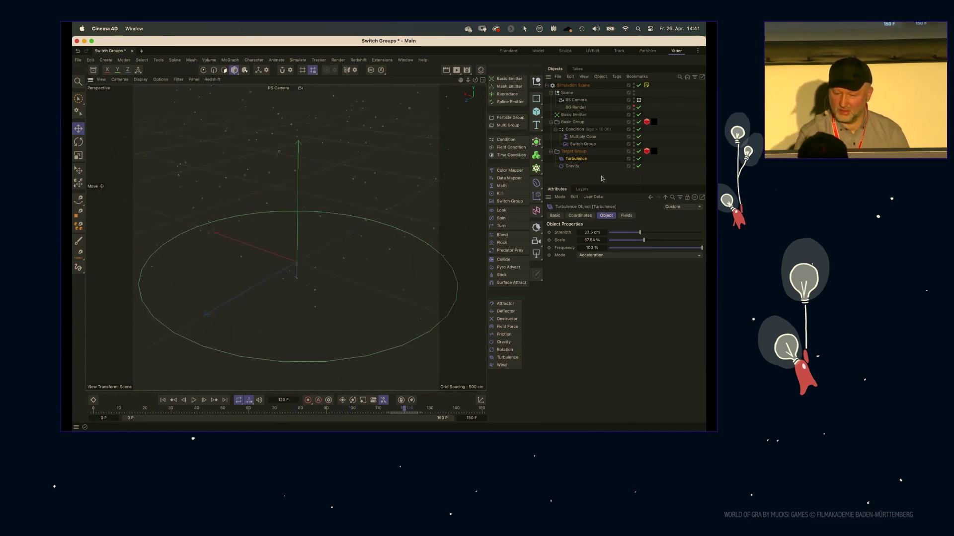
# Step: Replace the Condition in the Basic Group with a Field Condition that holds the Multiply Color and Switch Group modifiers
pyautogui.click(575, 129)
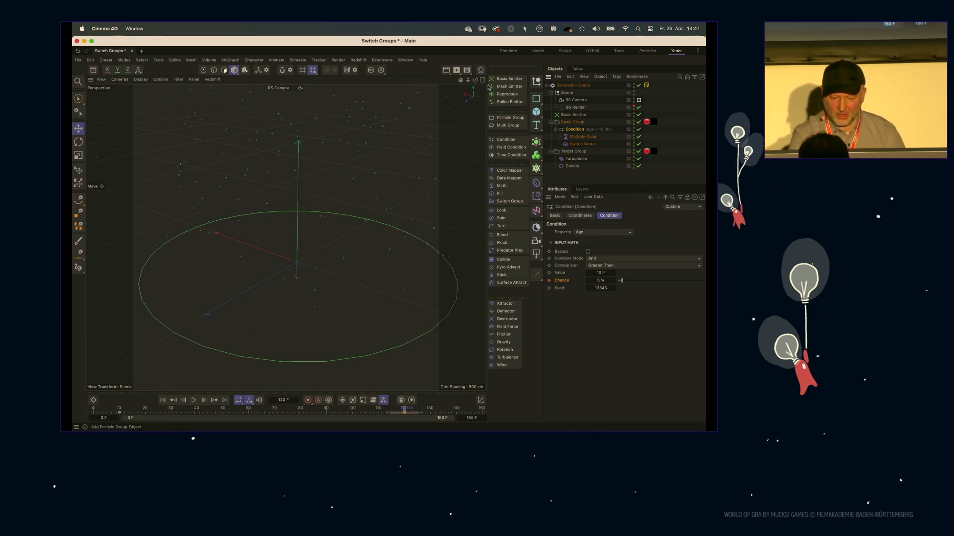
pyautogui.moveTo(467, 79); pyautogui.dragTo(432, 86)
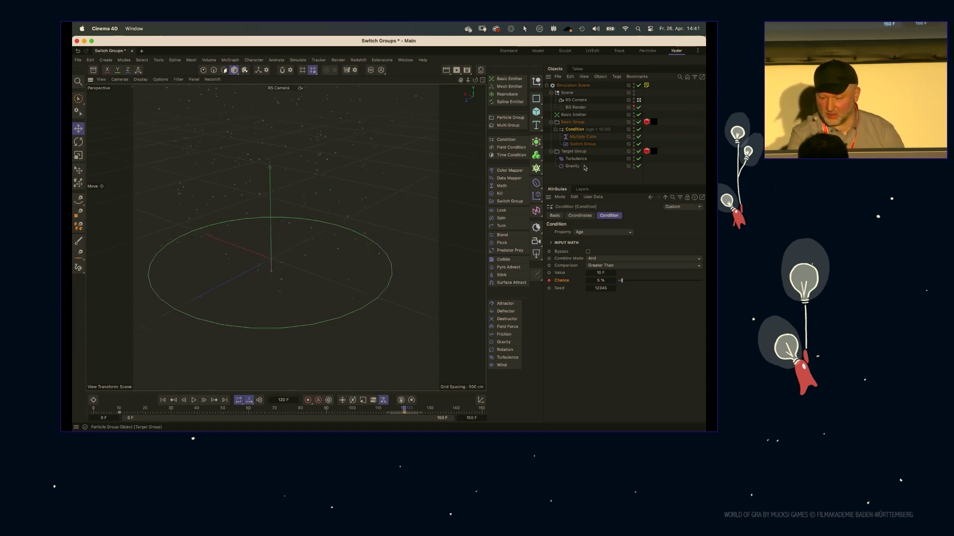
pyautogui.click(510, 147)
pyautogui.moveTo(568, 85); pyautogui.dragTo(578, 130)
pyautogui.click(583, 152)
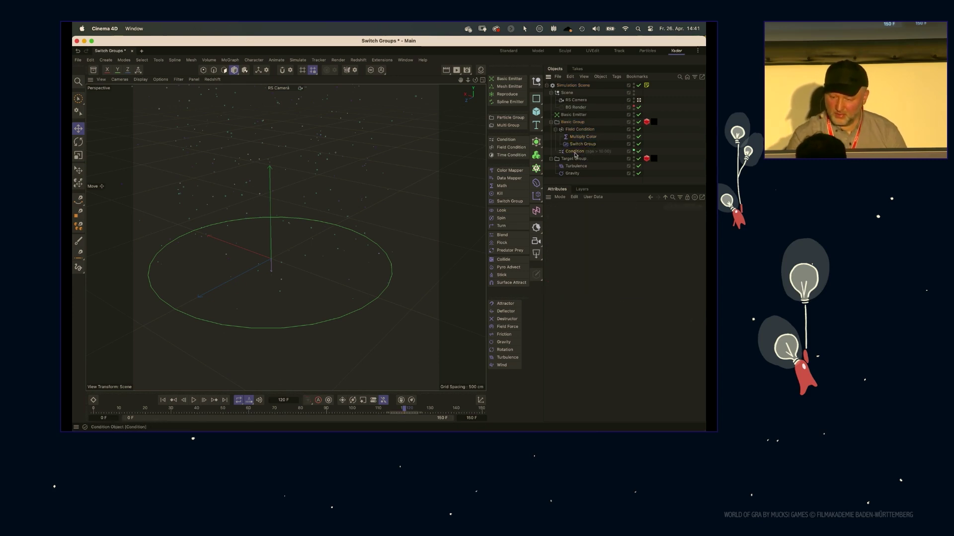
pyautogui.press('Delete')
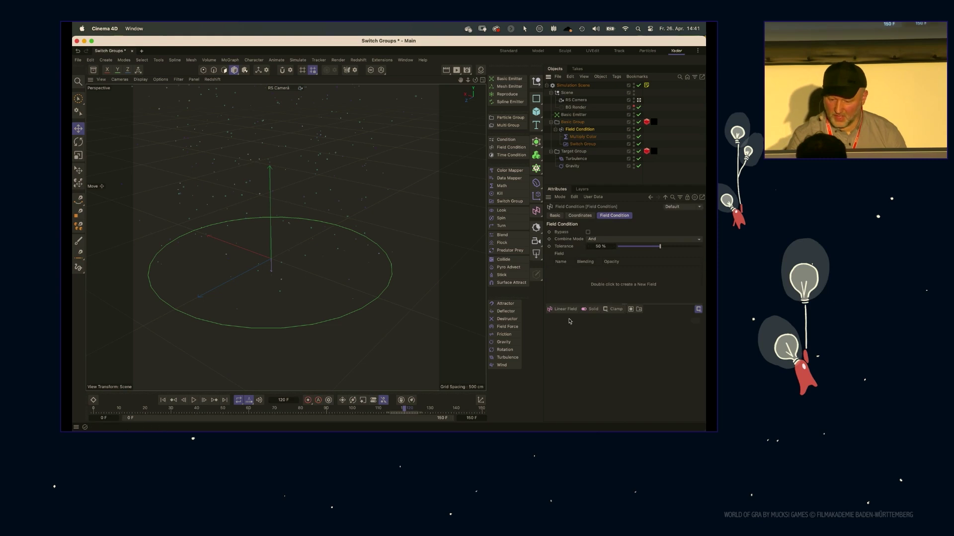
# Step: Add a Linear Field to the Field Condition and move it along X to the edge of the circular emitter
pyautogui.click(563, 309)
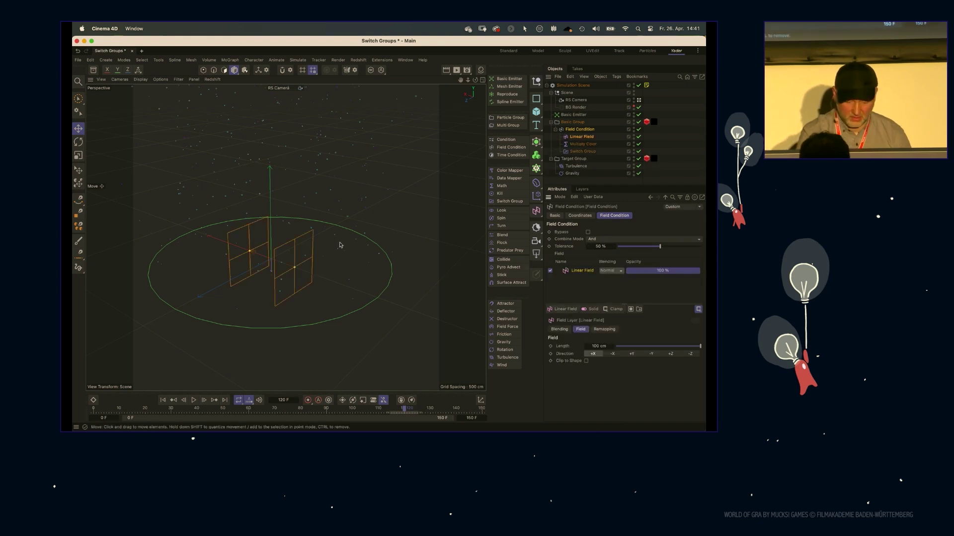
pyautogui.moveTo(349, 261)
pyautogui.keyDown('alt'); pyautogui.mouseDown()
pyautogui.moveTo(359, 258)
pyautogui.moveTo(361, 268)
pyautogui.mouseUp(); pyautogui.keyUp('alt')
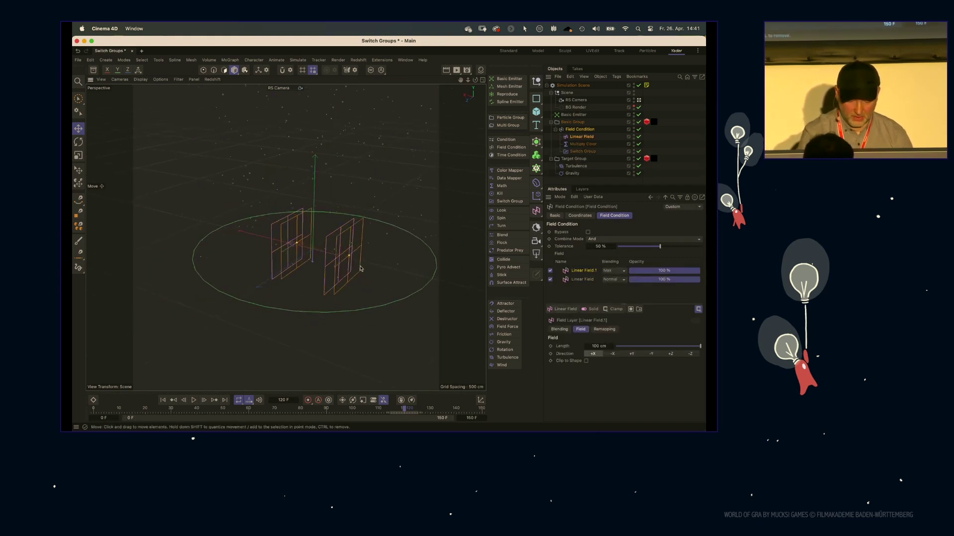
pyautogui.press('super+z')
pyautogui.moveTo(333, 263)
pyautogui.keyDown('alt'); pyautogui.mouseDown()
pyautogui.moveTo(364, 266)
pyautogui.moveTo(330, 259)
pyautogui.mouseUp(); pyautogui.keyUp('alt')
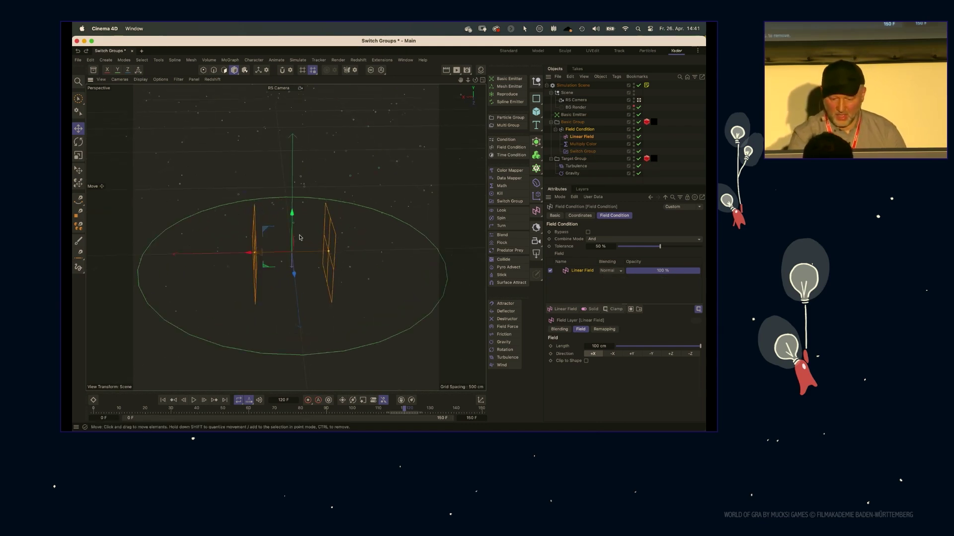
pyautogui.moveTo(266, 253); pyautogui.dragTo(156, 249)
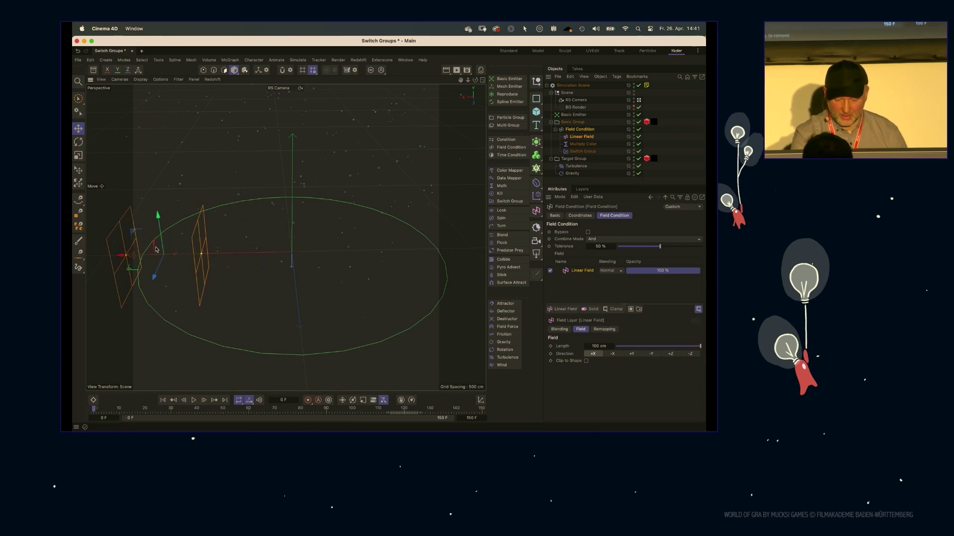
# Step: Play the simulation and move the Linear Field along X into the emitter circle to switch the particles it passes
pyautogui.press('F8')
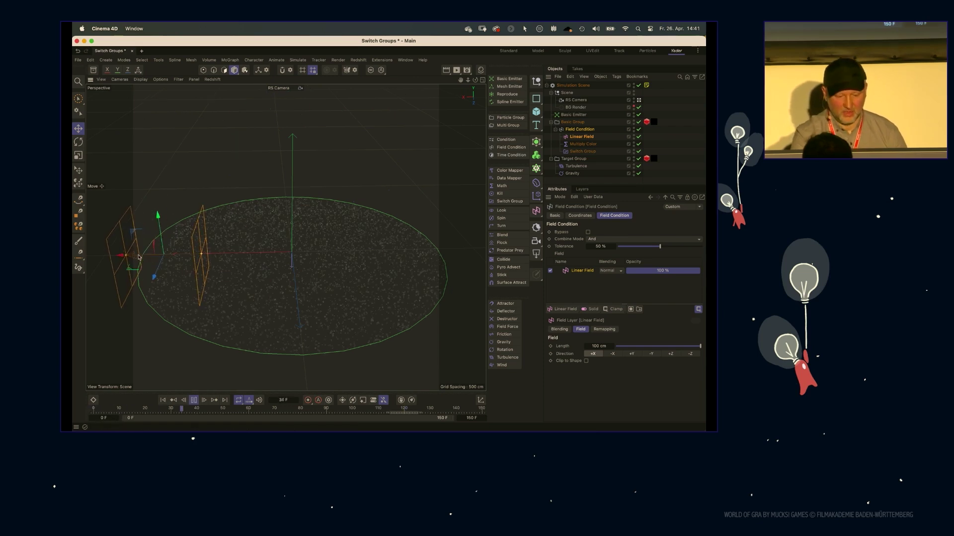
pyautogui.keyDown('alt'); pyautogui.moveTo(209, 232); pyautogui.dragTo(285, 236, button='right'); pyautogui.keyUp('alt')
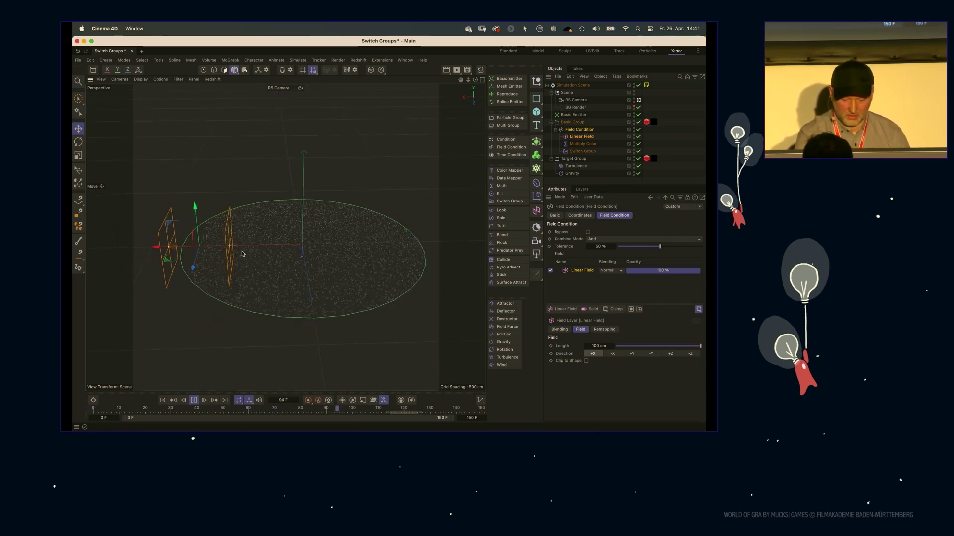
pyautogui.moveTo(170, 249); pyautogui.dragTo(236, 242)
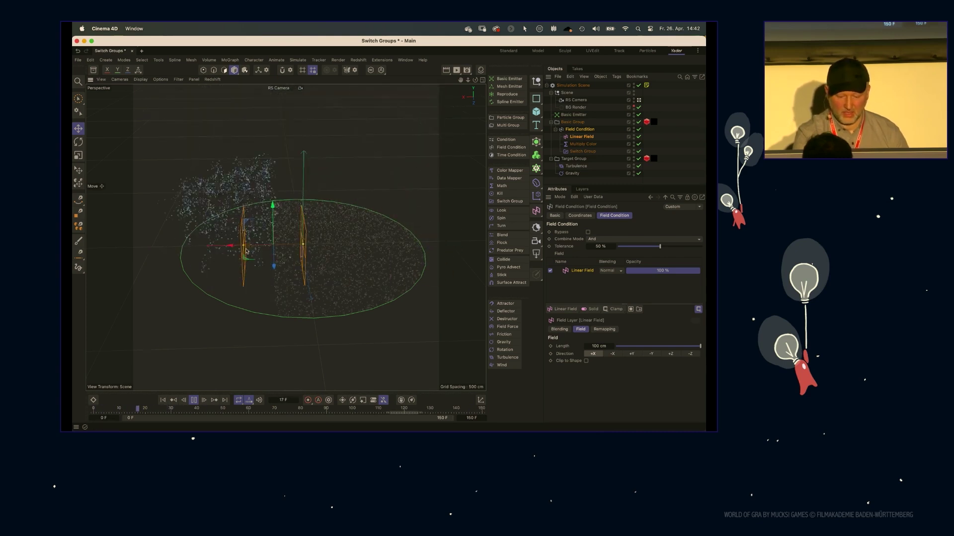
pyautogui.press('F8')
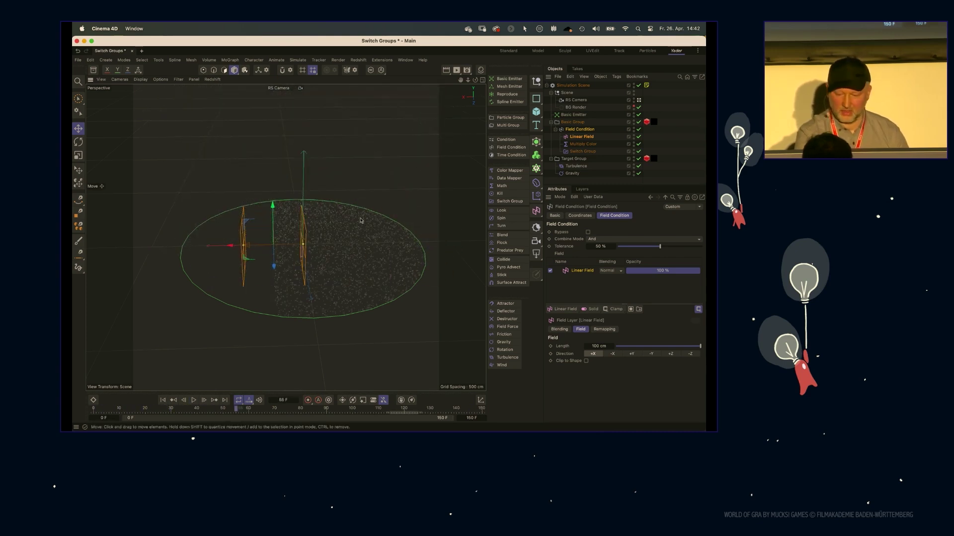
# Step: Review the Basic Group, its Linear Field and the Switch Group's target setting, and enlarge the object list
pyautogui.click(573, 121)
pyautogui.click(582, 136)
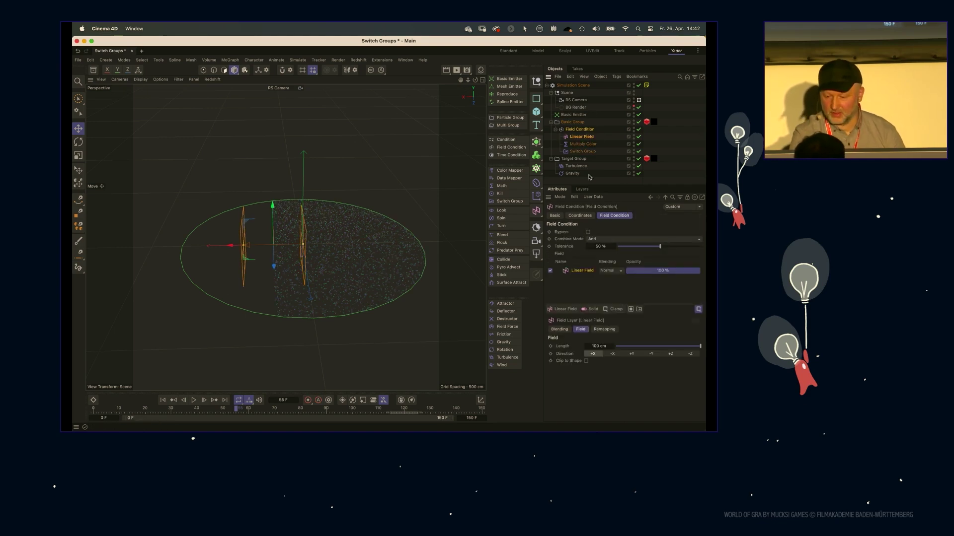
pyautogui.click(583, 151)
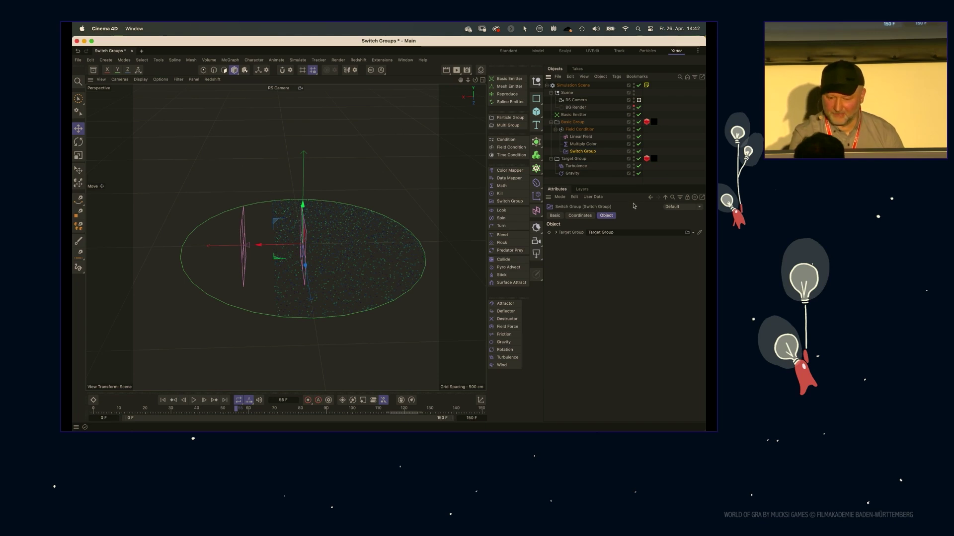
pyautogui.click(592, 180)
pyautogui.moveTo(604, 184); pyautogui.dragTo(606, 207)
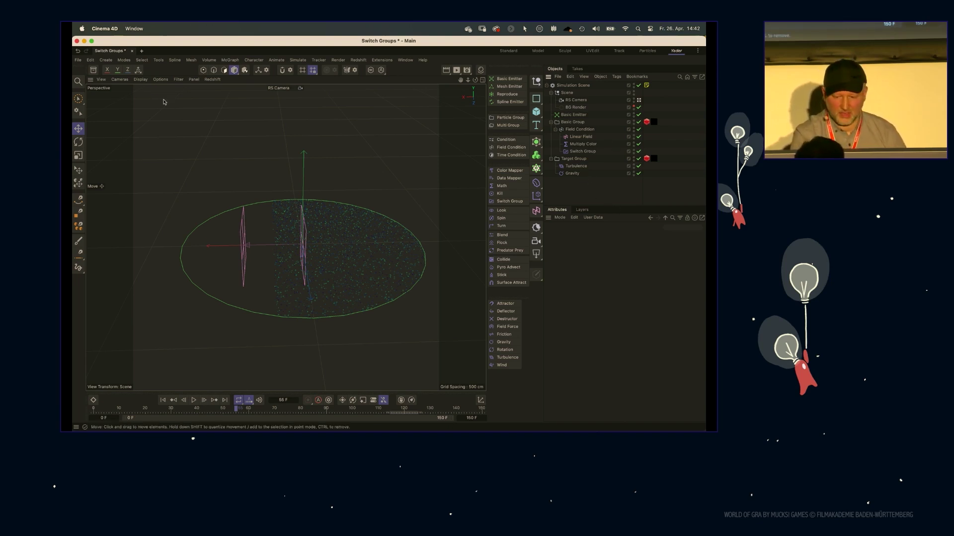
# Step: Load the Wind Tunnel particle example scene from the asset library and show the car in the Right view
pyautogui.click(93, 70)
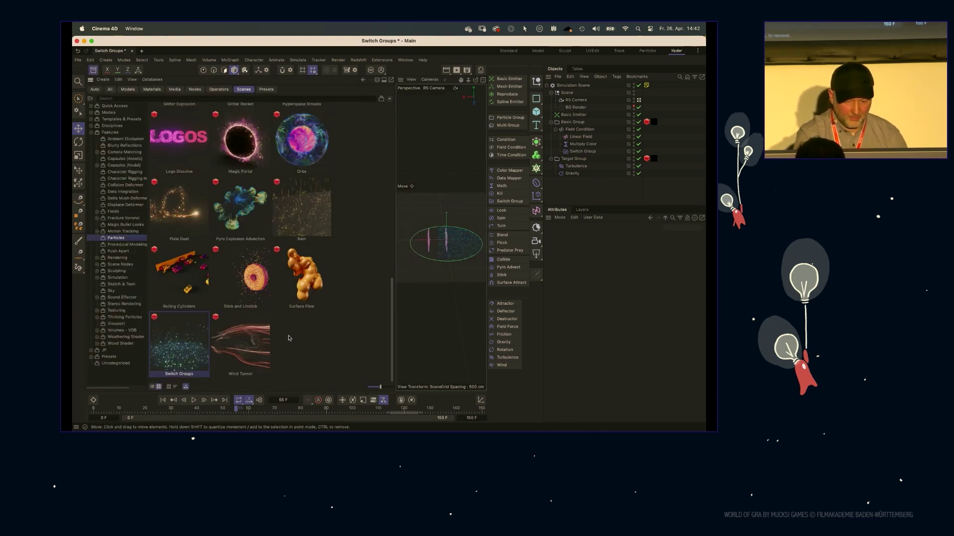
pyautogui.doubleClick(242, 342)
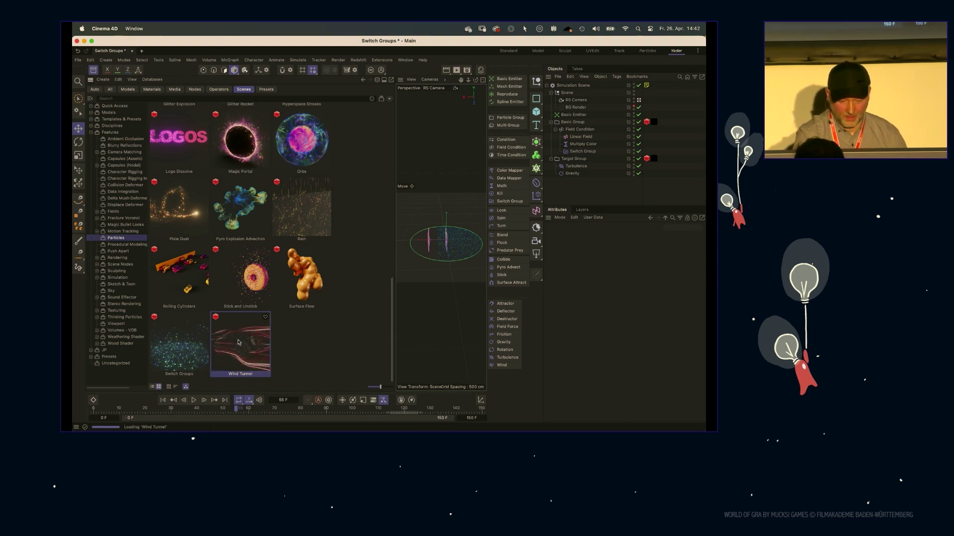
pyautogui.click(93, 70)
pyautogui.keyDown('alt'); pyautogui.moveTo(318, 208); pyautogui.dragTo(324, 235); pyautogui.keyUp('alt')
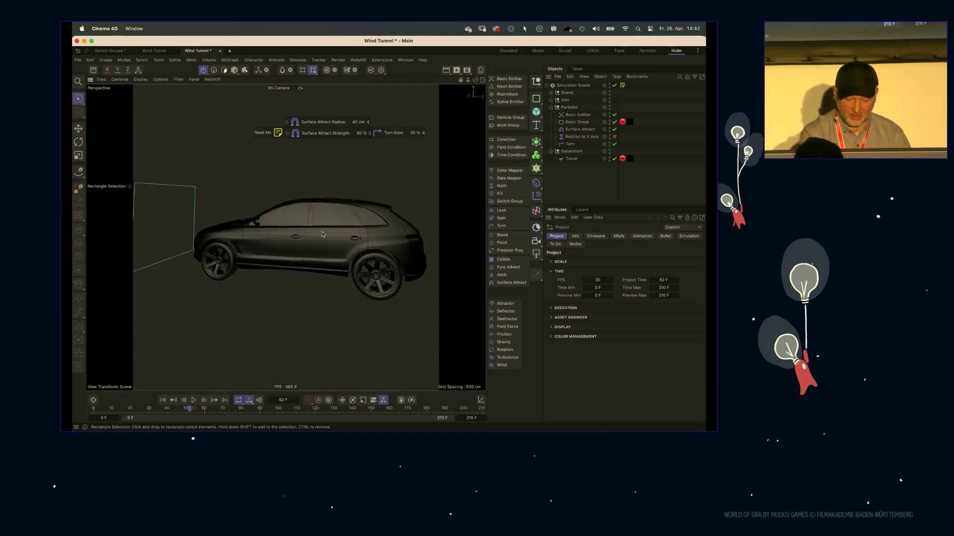
pyautogui.press('F2')
pyautogui.press('F3')
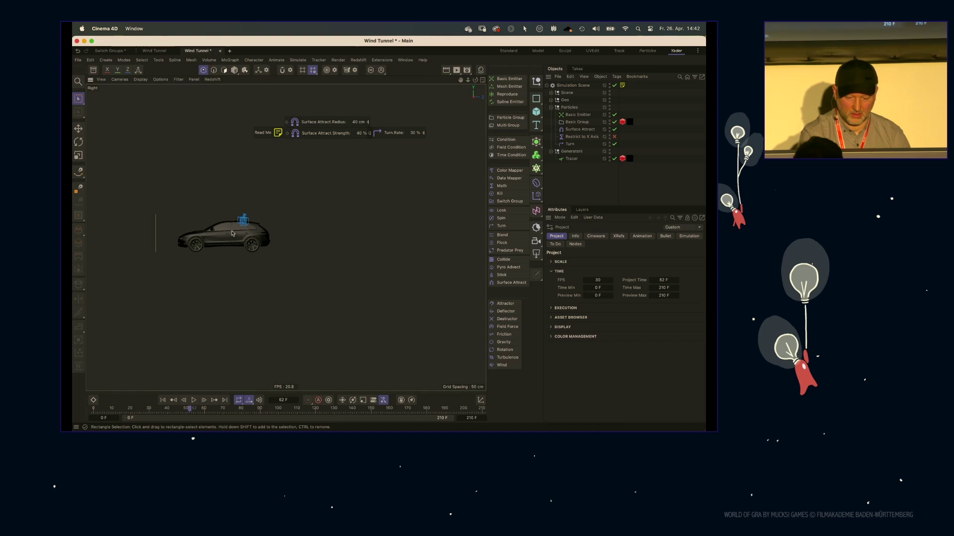
# Step: Play the wind tunnel simulation around the car in the Right view and inspect the Tracer's object settings
pyautogui.keyDown('alt'); pyautogui.moveTo(248, 238); pyautogui.dragTo(294, 242, button='middle'); pyautogui.keyUp('alt')
pyautogui.keyDown('alt'); pyautogui.moveTo(294, 242); pyautogui.dragTo(300, 243, button='right'); pyautogui.keyUp('alt')
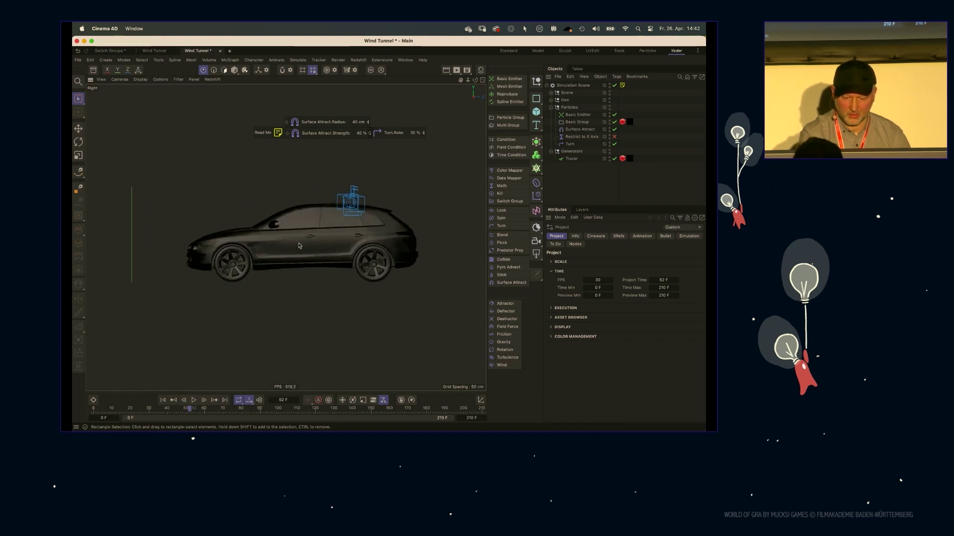
pyautogui.press('F8')
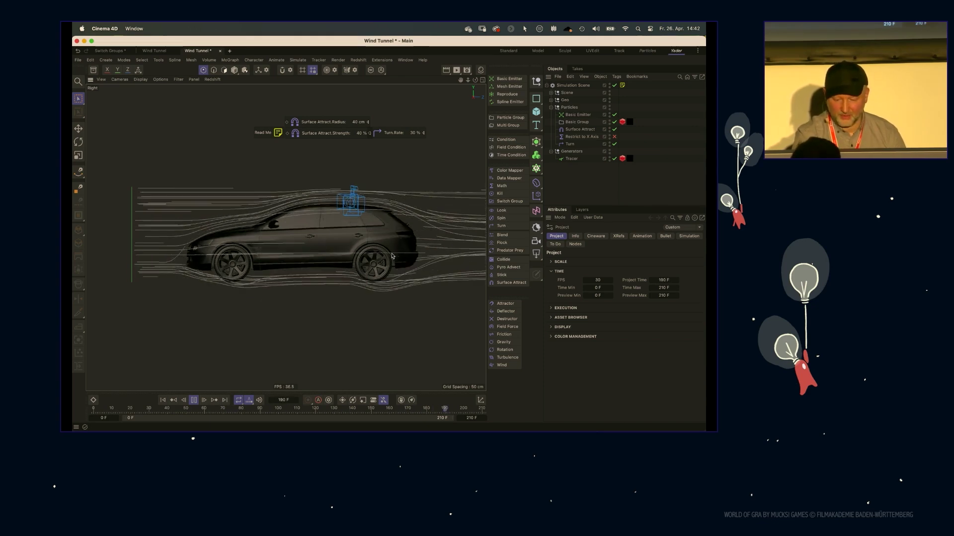
pyautogui.click(571, 160)
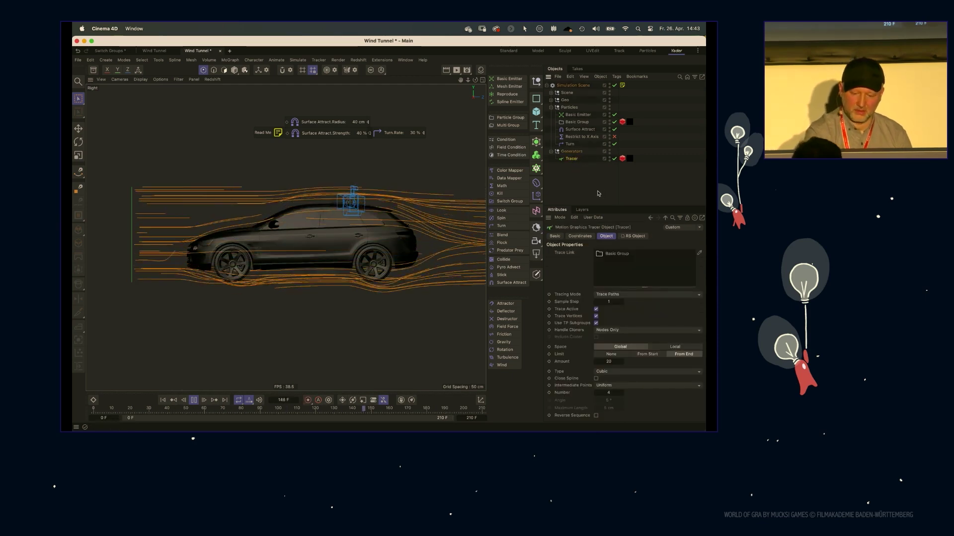
# Step: Pause playback in the perspective camera view and review the settings of the Surface Attract and Turn modifiers
pyautogui.press('F1')
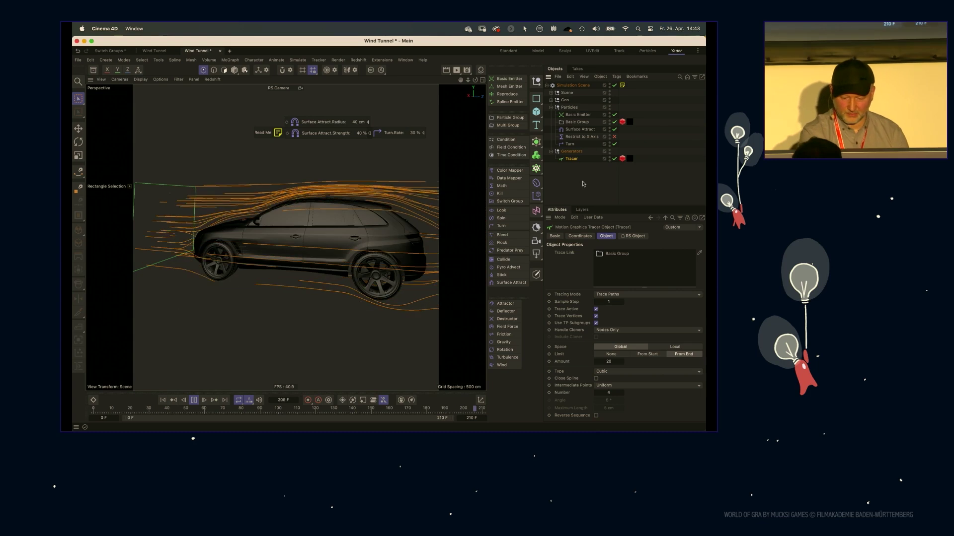
pyautogui.press('F8')
pyautogui.keyDown('alt'); pyautogui.moveTo(332, 245); pyautogui.dragTo(341, 234); pyautogui.keyUp('alt')
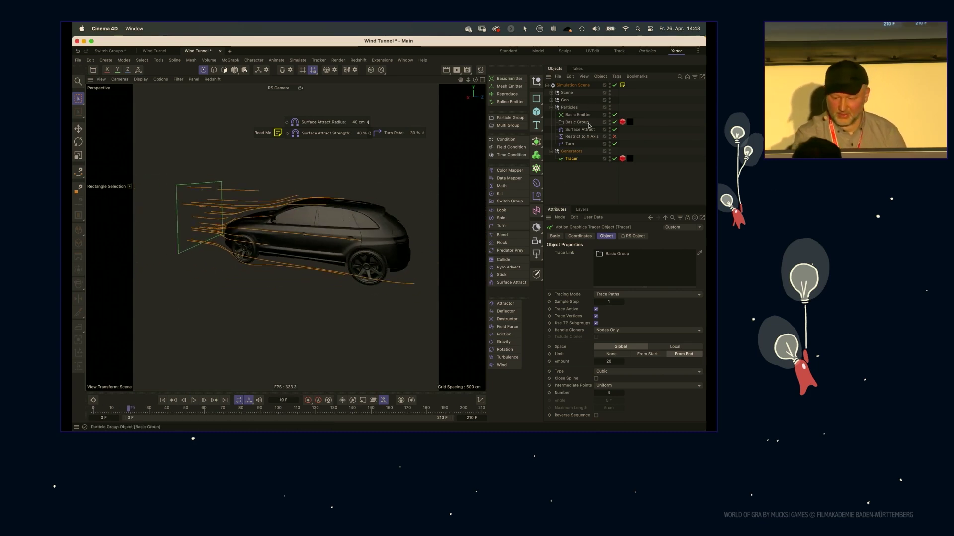
pyautogui.moveTo(476, 80); pyautogui.dragTo(472, 81)
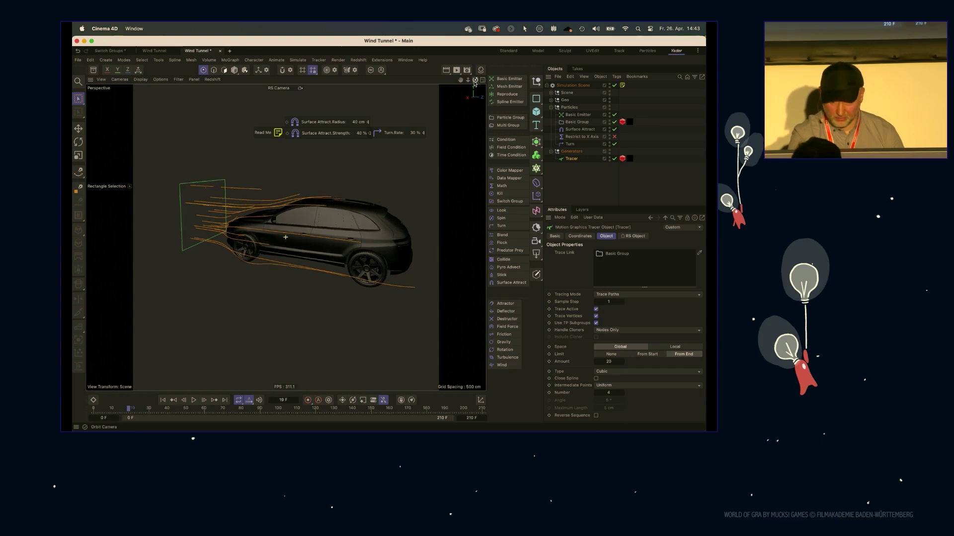
pyautogui.click(579, 129)
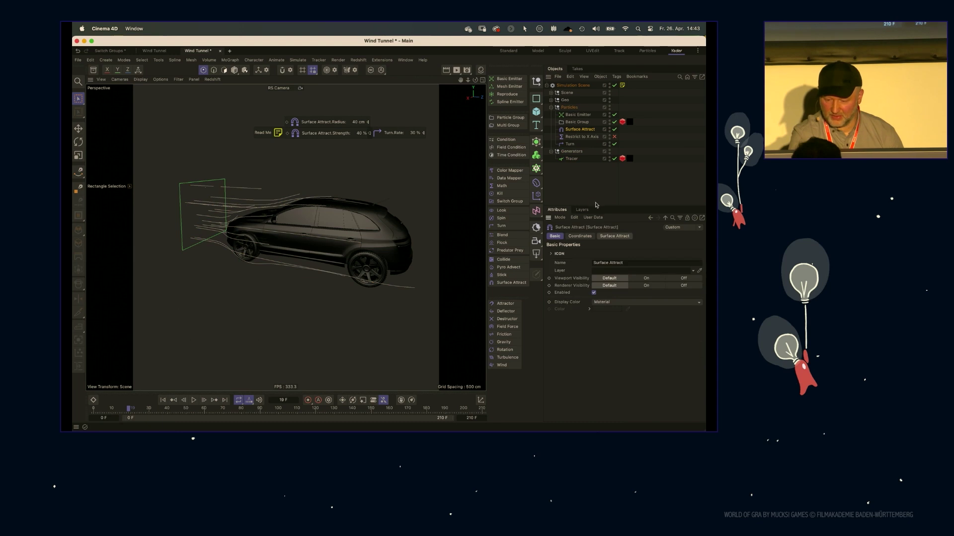
pyautogui.click(615, 236)
pyautogui.moveTo(596, 206); pyautogui.dragTo(596, 185)
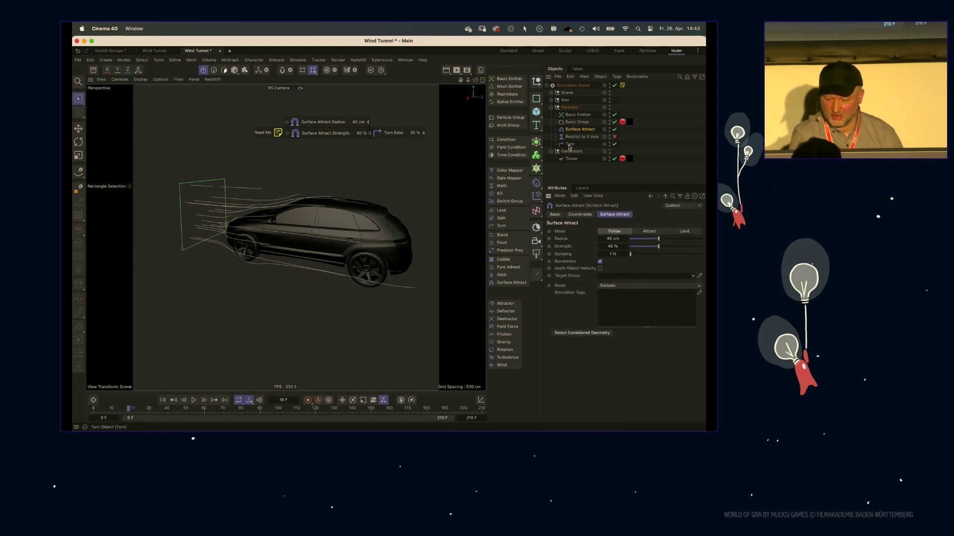
pyautogui.click(570, 145)
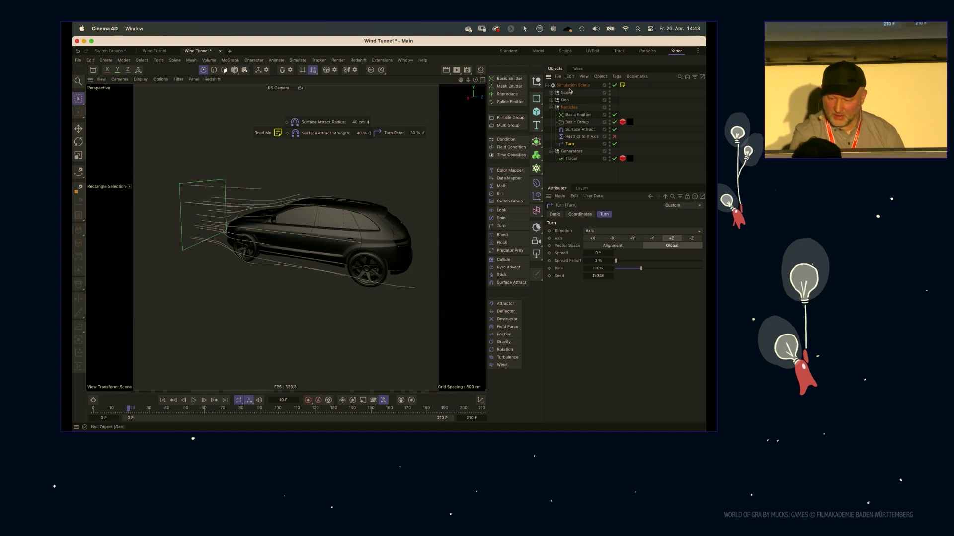
# Step: Expand the Geo group, turn off Use Collider in the Car Model Remesh's Collider tag and play the simulation
pyautogui.keyDown('alt'); pyautogui.moveTo(383, 244); pyautogui.dragTo(399, 246); pyautogui.keyUp('alt')
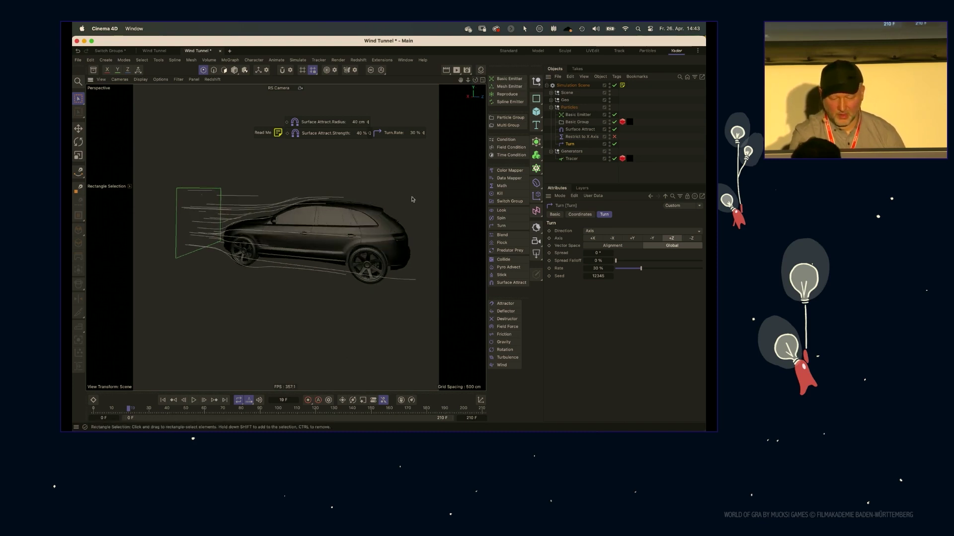
pyautogui.moveTo(474, 80); pyautogui.dragTo(475, 79)
pyautogui.click(551, 100)
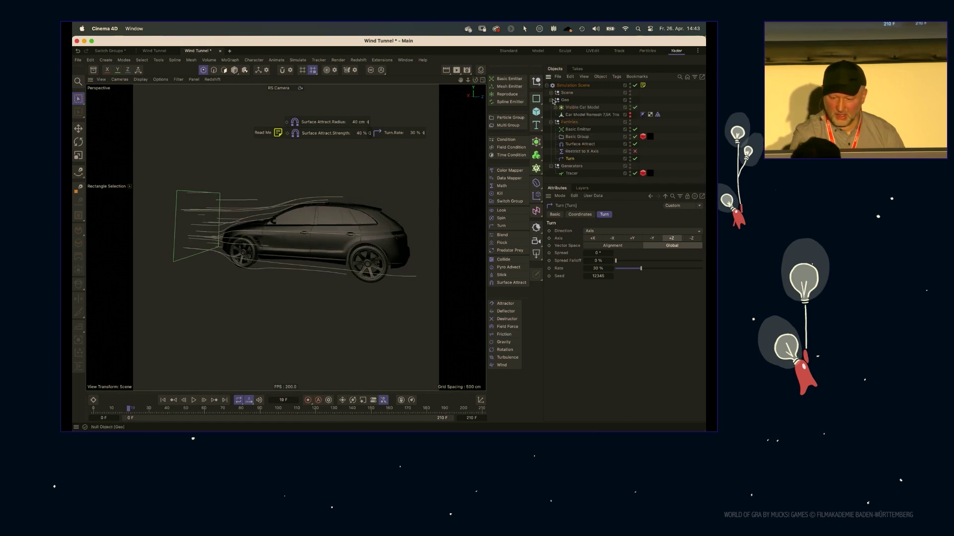
pyautogui.click(657, 115)
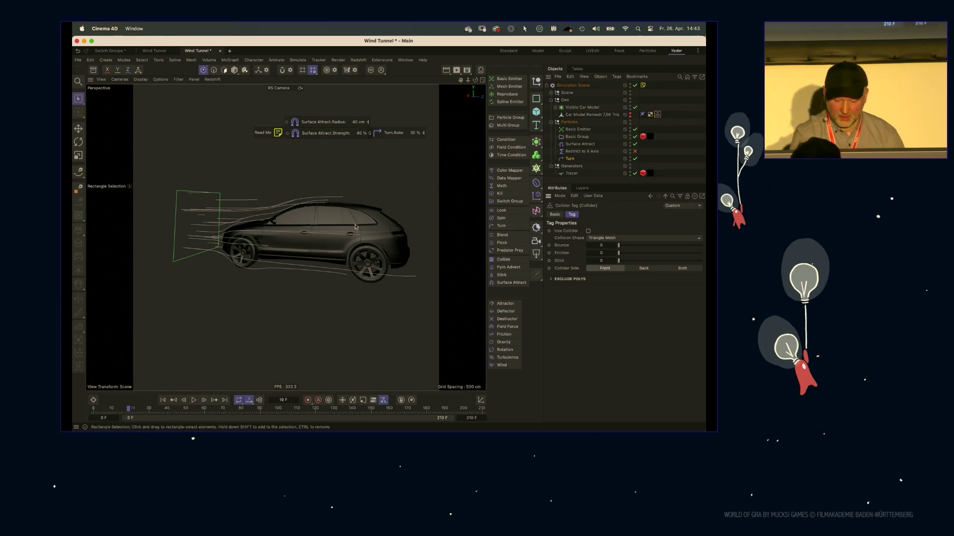
pyautogui.press('F8')
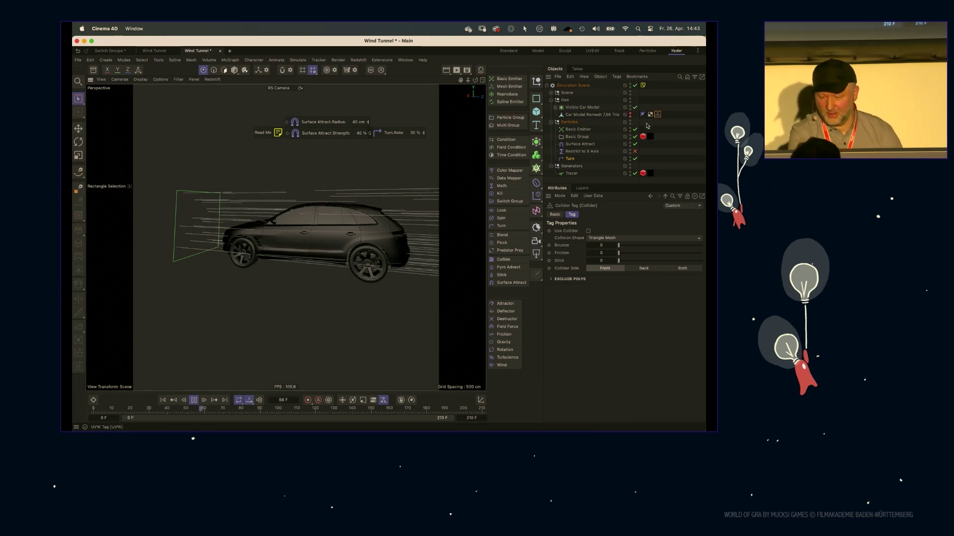
# Step: Set the Car Model Remesh's viewport and renderer visibility to On and hide the Visible Car Model
pyautogui.click(609, 115)
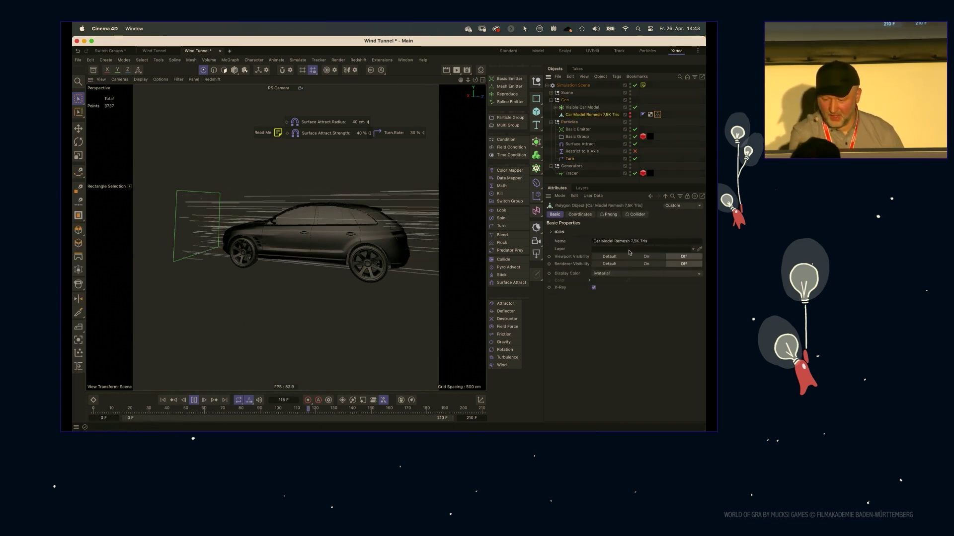
pyautogui.click(645, 257)
pyautogui.click(645, 265)
pyautogui.click(629, 107)
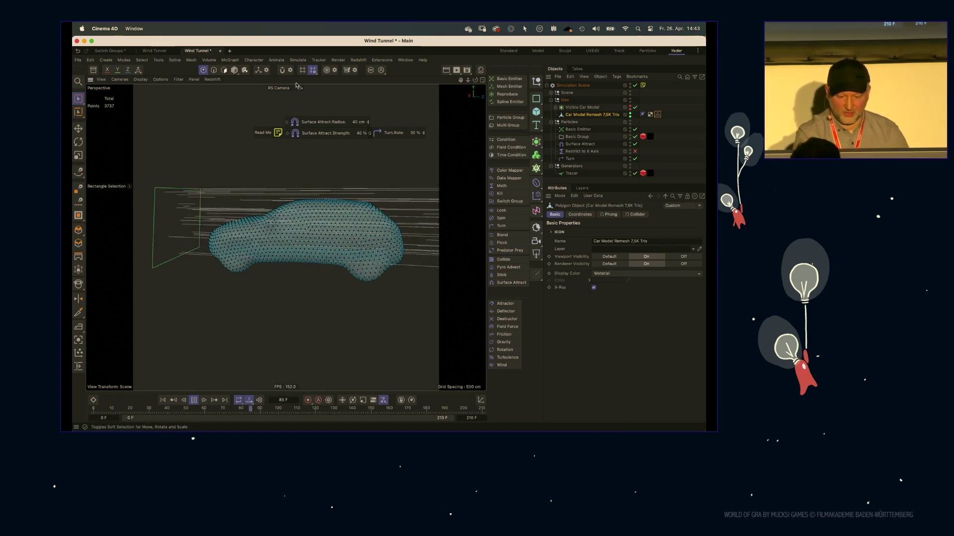
pyautogui.press('Return')
pyautogui.scroll(3, 329, 241)
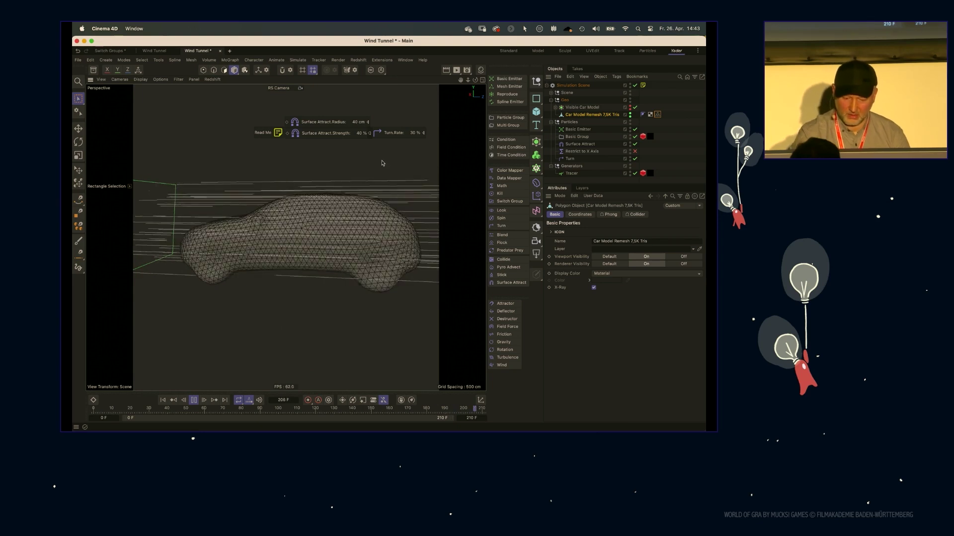
# Step: Show the Visible Car Model again and try moving it up off the remesh to compare the two meshes
pyautogui.press('F8')
pyautogui.click(582, 107)
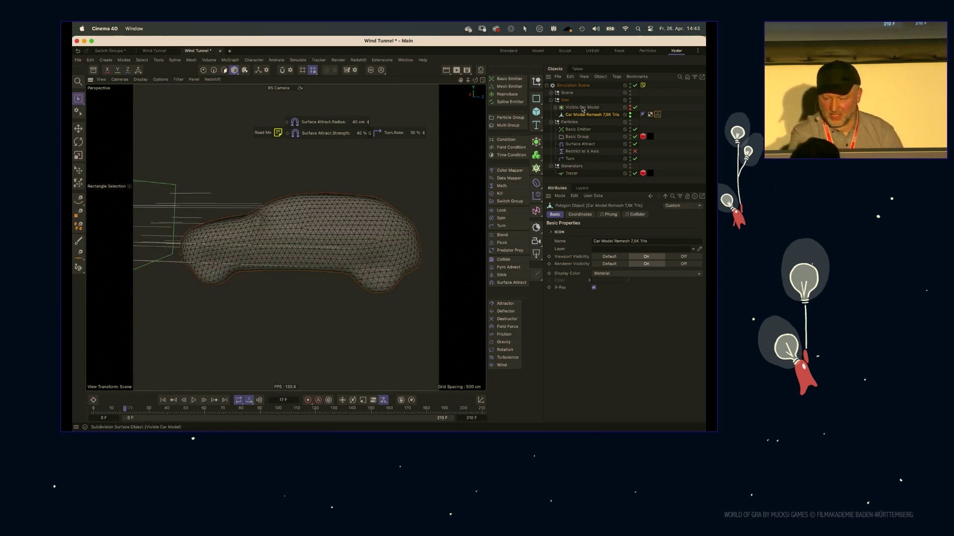
pyautogui.click(631, 115)
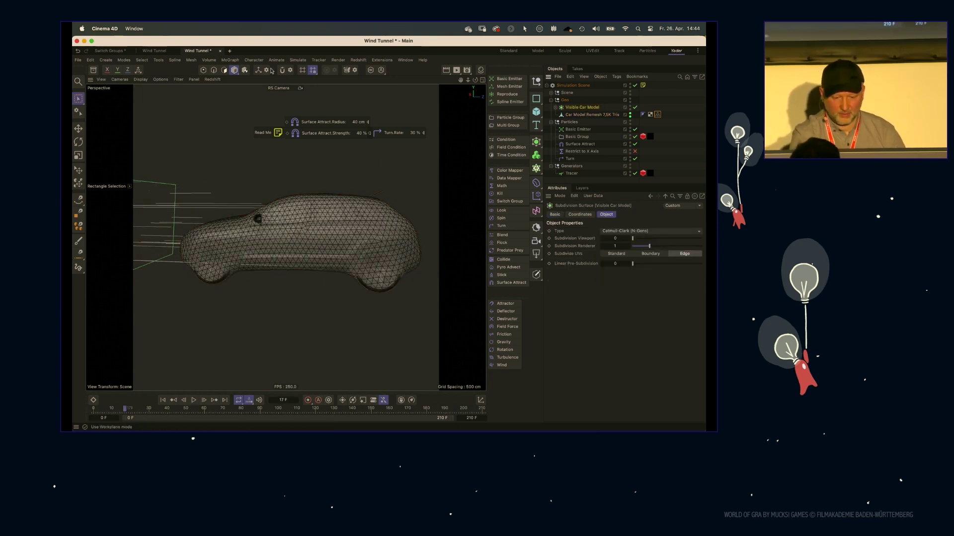
pyautogui.moveTo(303, 192); pyautogui.dragTo(274, 132)
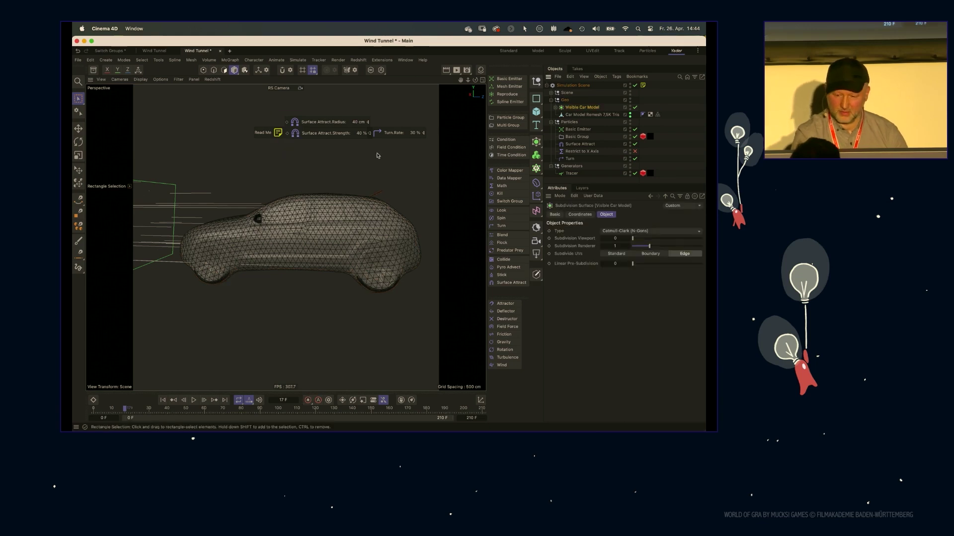
pyautogui.press('e')
pyautogui.moveTo(278, 188); pyautogui.dragTo(322, 173)
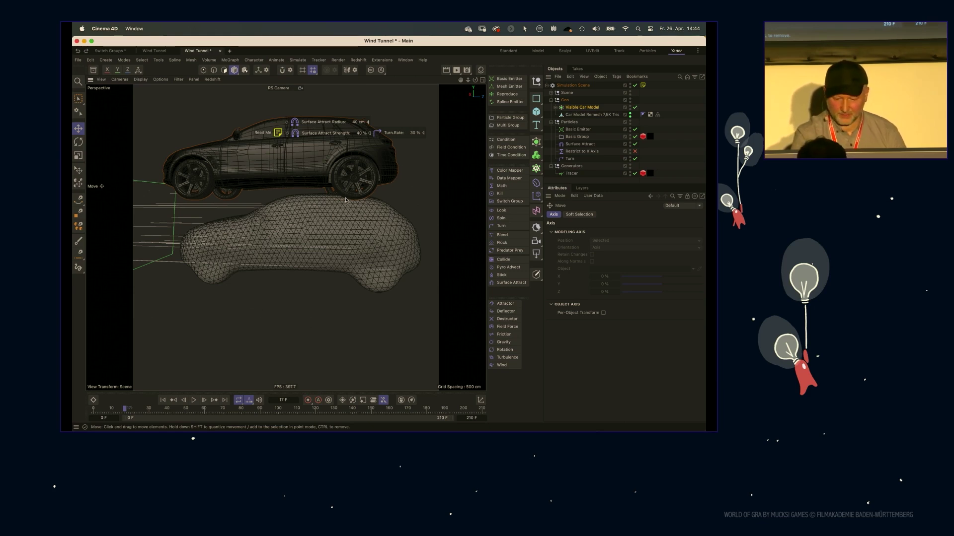
pyautogui.click(629, 107)
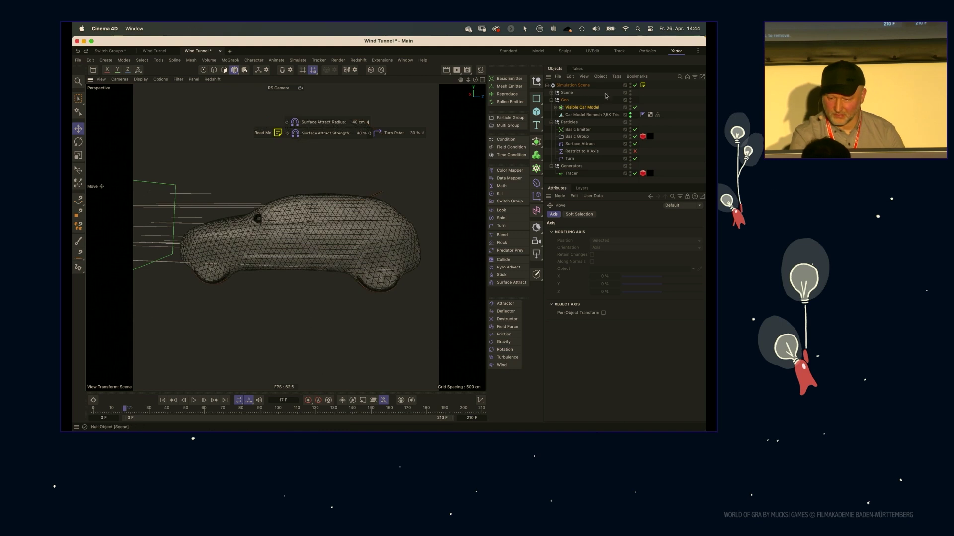
# Step: Hide the Car Model Remesh and turn on Use Collider in its Collider tag
pyautogui.click(630, 114)
pyautogui.click(657, 115)
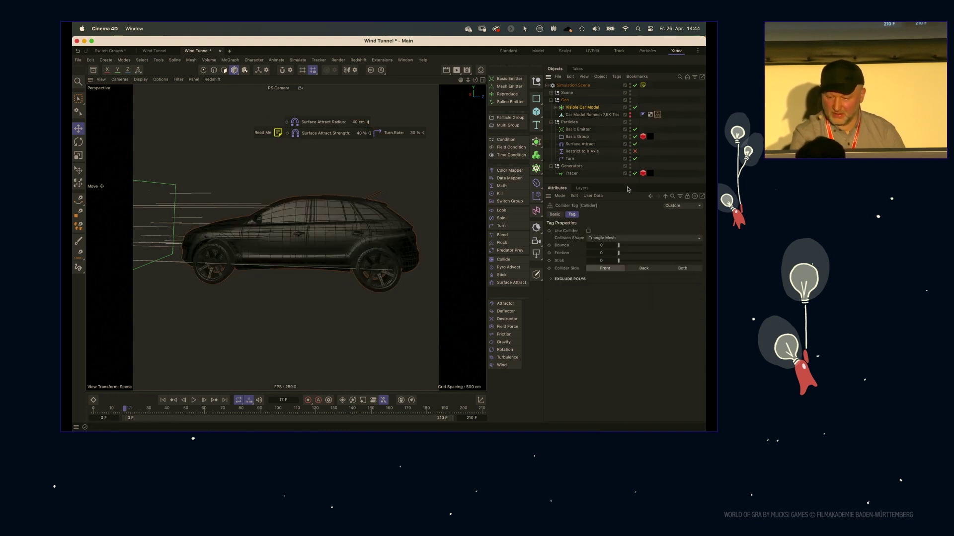
pyautogui.click(589, 231)
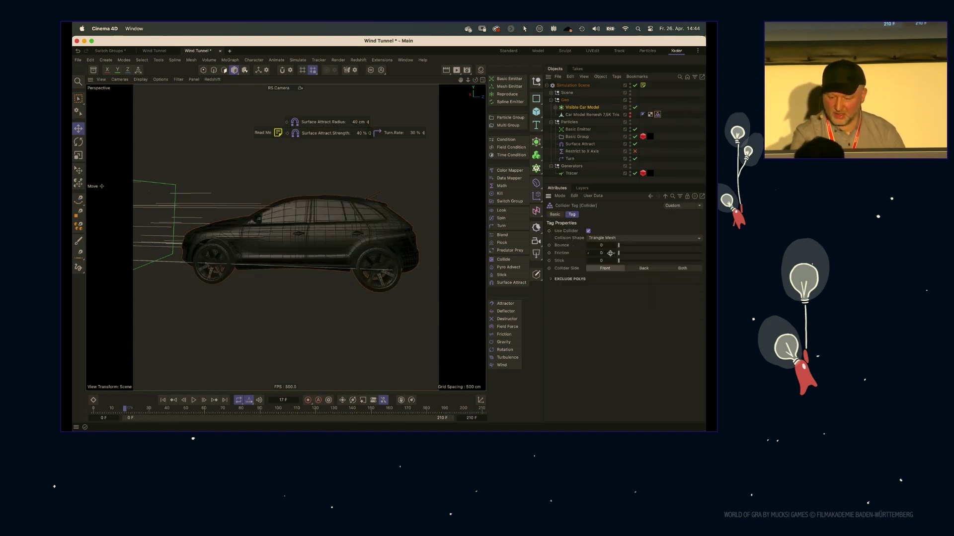
# Step: Disable the Turn modifier and play the simulation from the start in the Right view
pyautogui.click(579, 145)
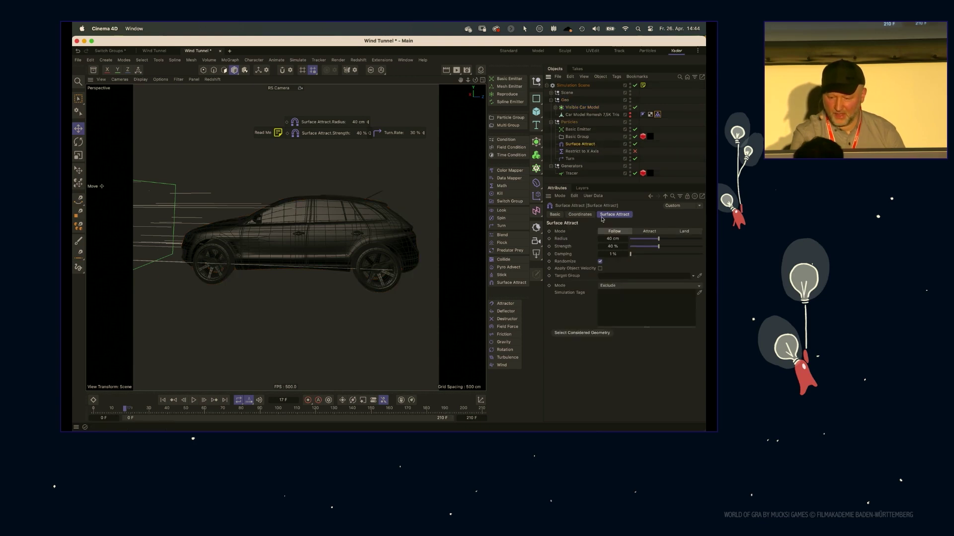
pyautogui.press('F3')
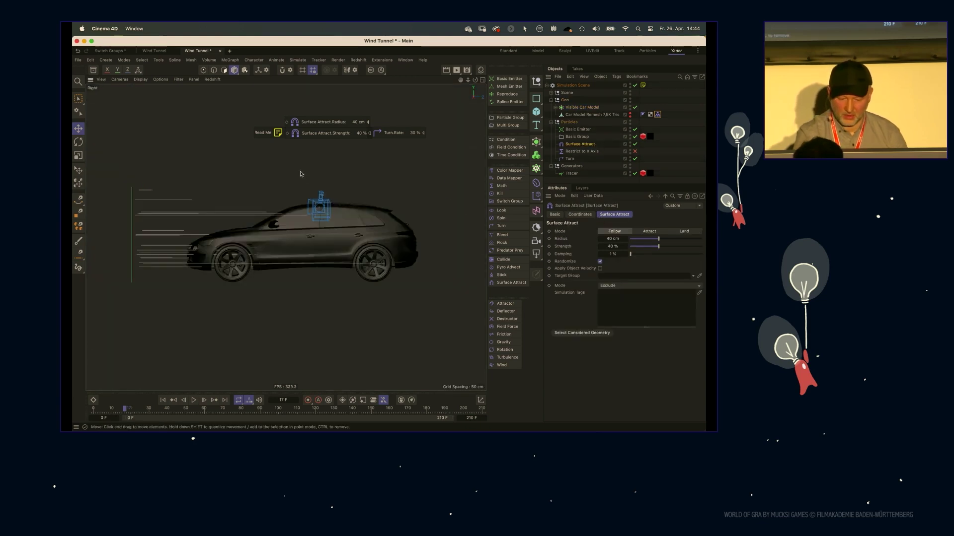
pyautogui.click(635, 158)
pyautogui.click(163, 400)
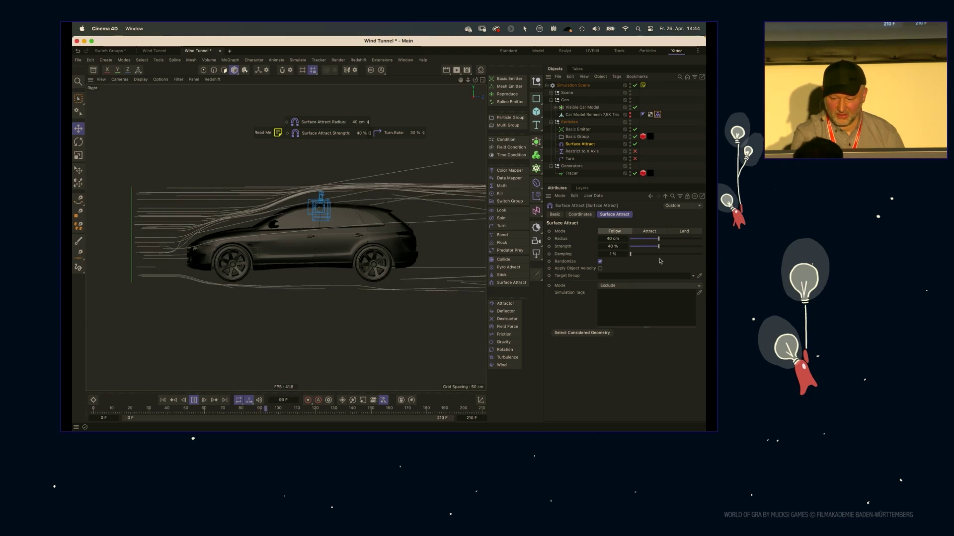
# Step: Set the Surface Attract strength to 100% and watch the particle trails around and behind the car
pyautogui.moveTo(664, 246); pyautogui.dragTo(704, 247)
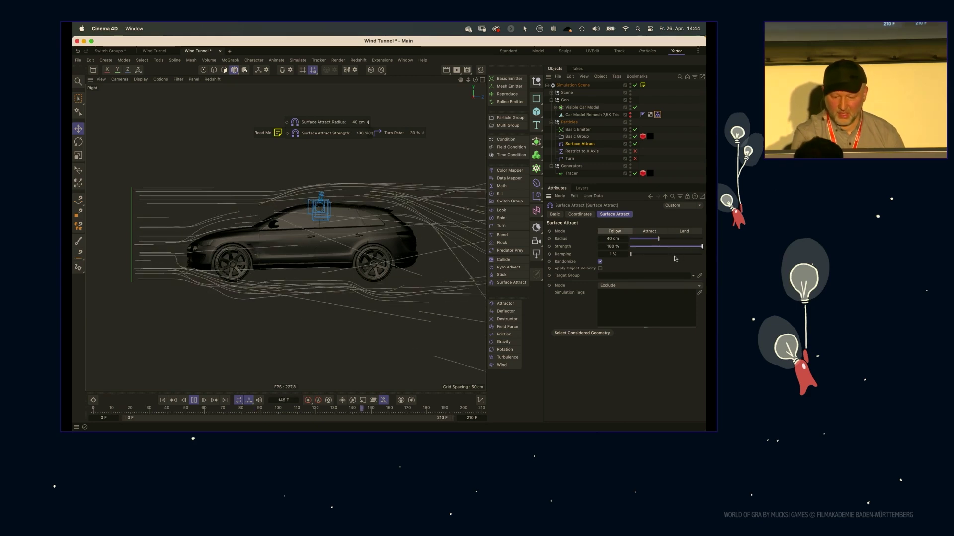
pyautogui.moveTo(460, 80); pyautogui.dragTo(439, 88)
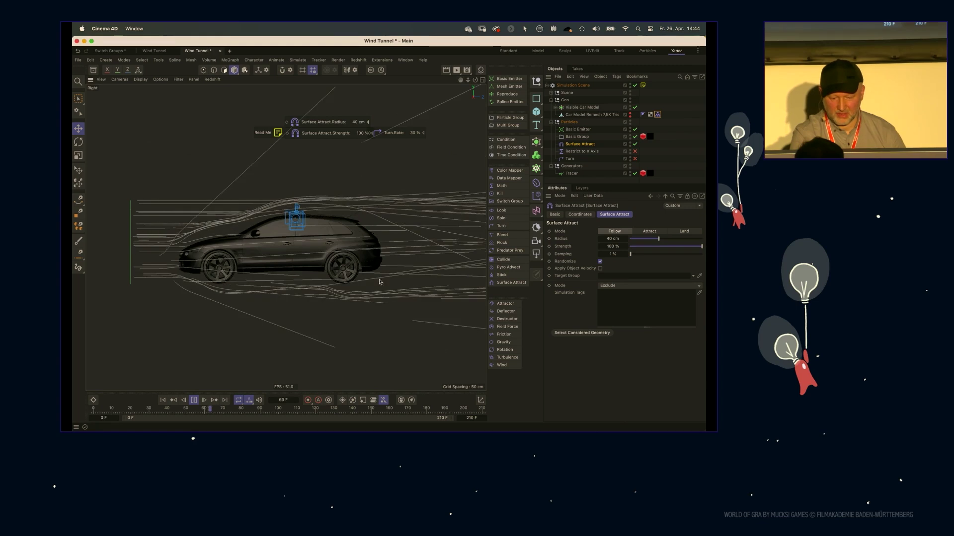
pyautogui.moveTo(441, 78); pyautogui.dragTo(424, 79)
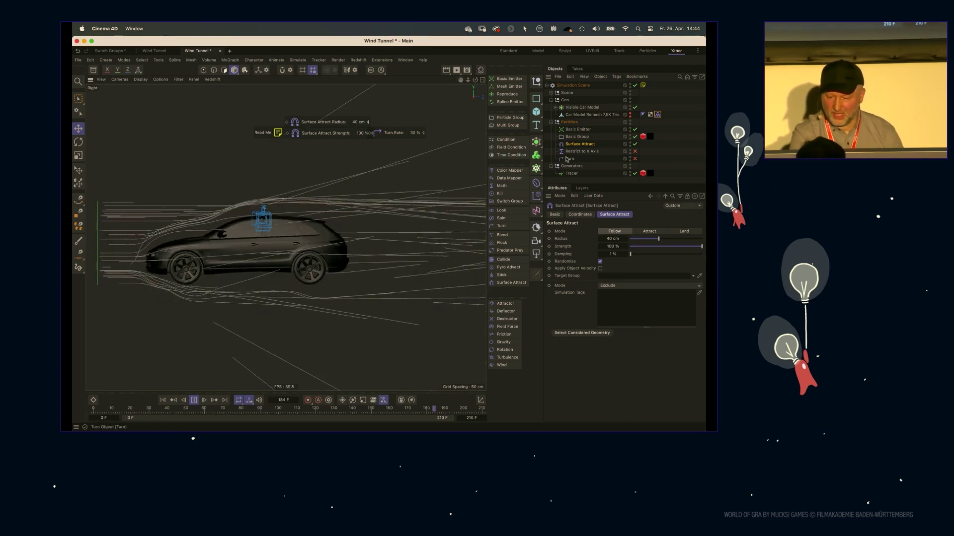
# Step: Enable the Turn modifier and disable Surface Attract to isolate the effect of Turn
pyautogui.click(568, 158)
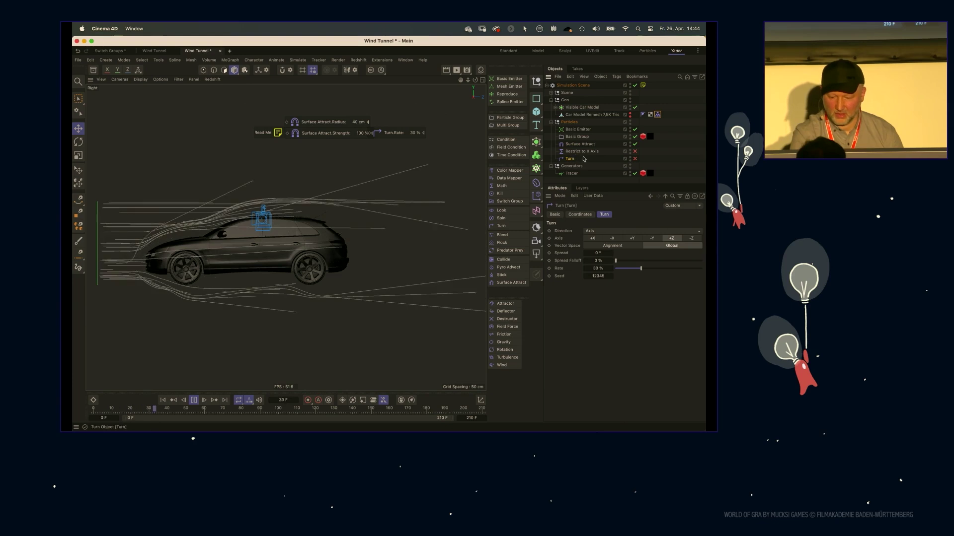
pyautogui.click(635, 159)
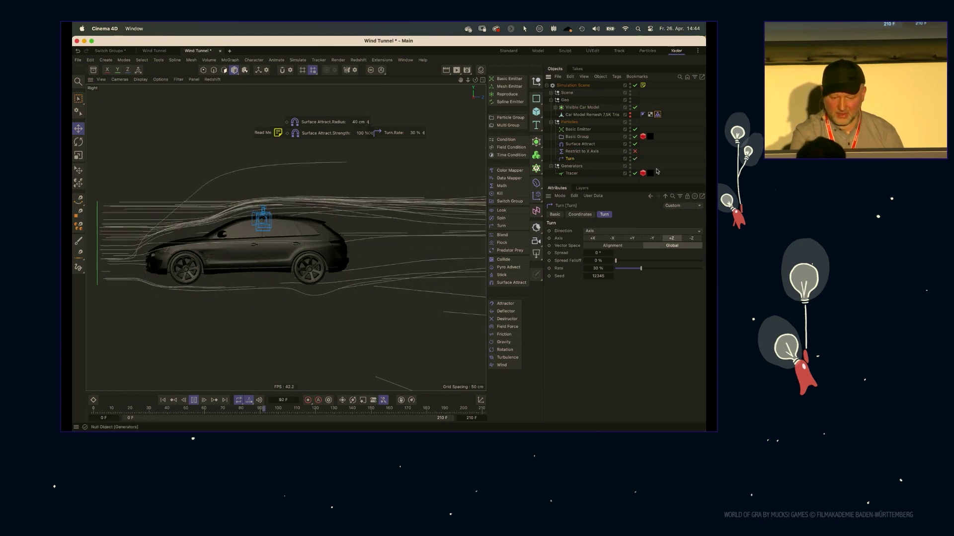
pyautogui.click(634, 144)
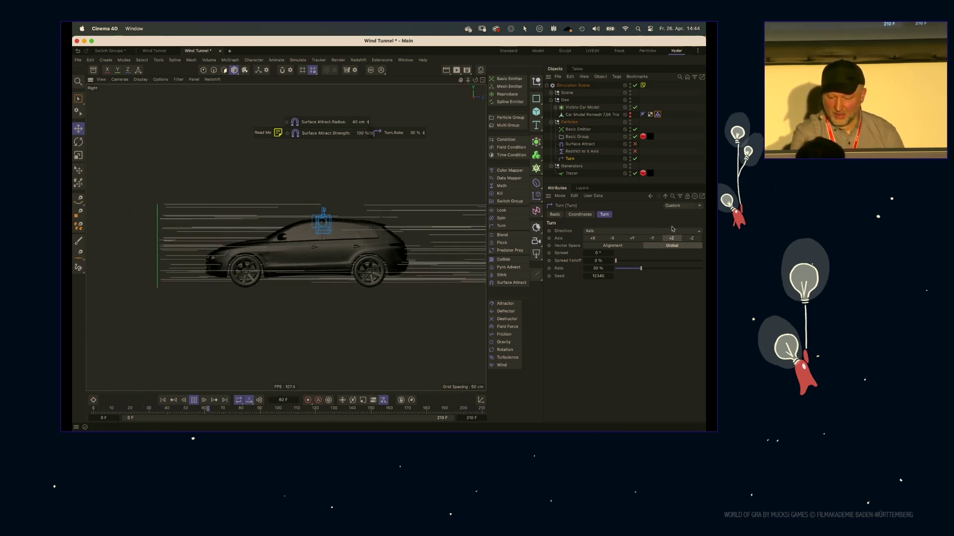
# Step: Try the Turn modifier's axis at +Y and -X, and set it back to +Z
pyautogui.click(632, 238)
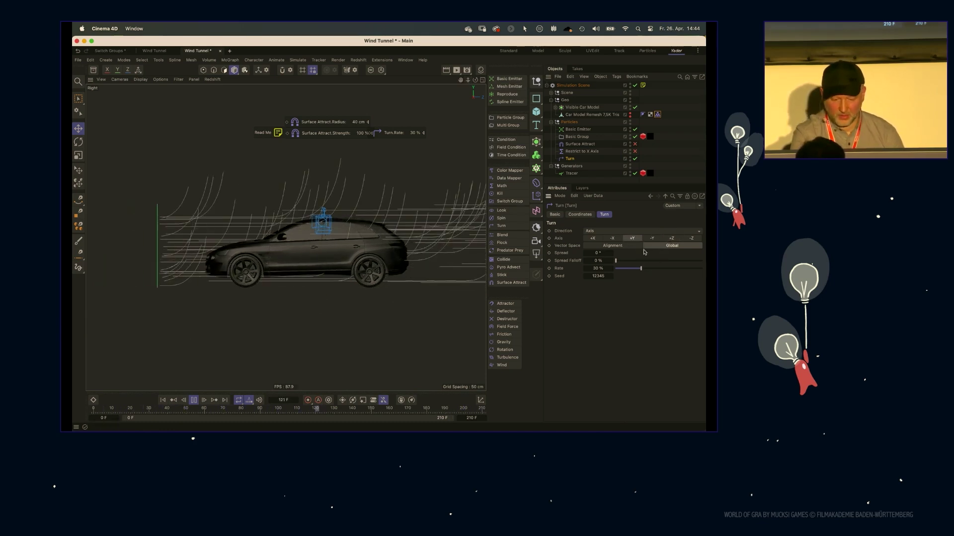
pyautogui.click(614, 240)
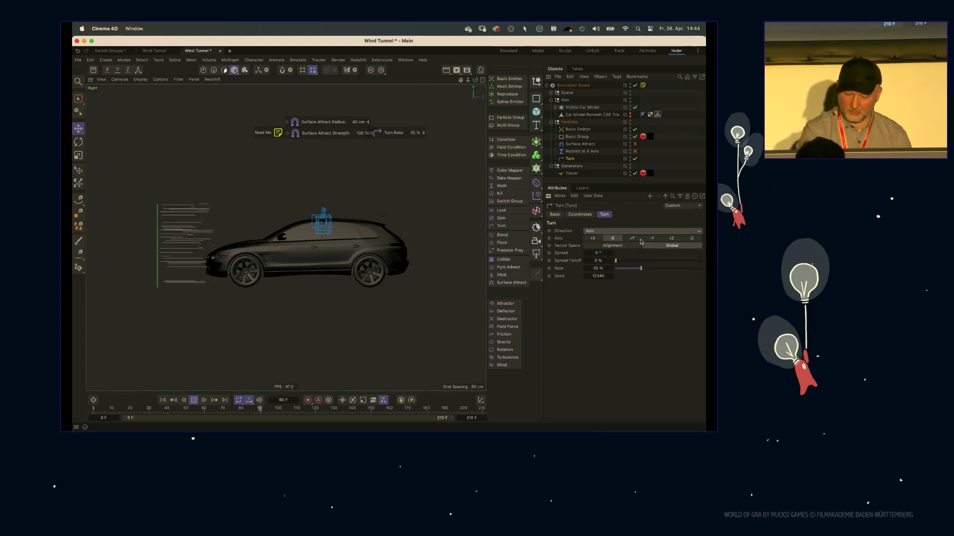
pyautogui.click(673, 239)
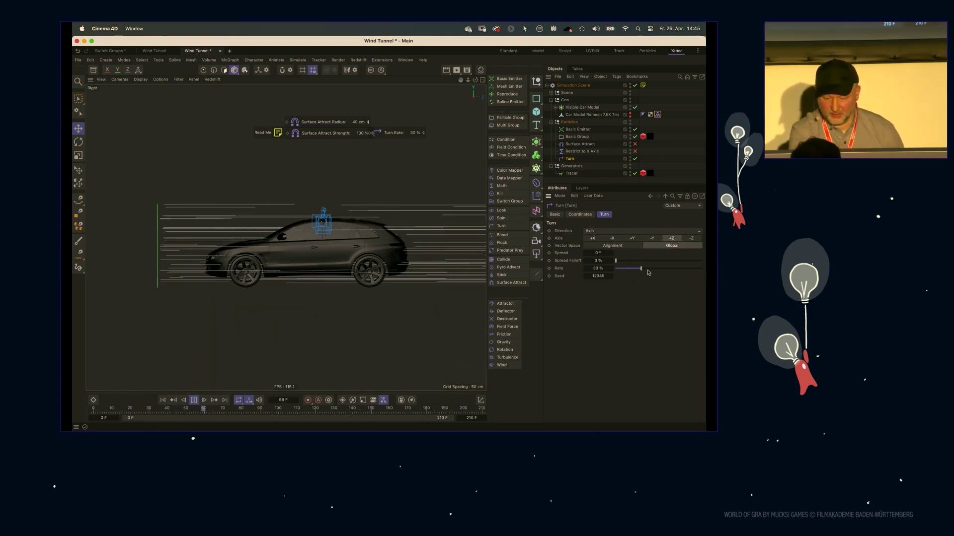
# Step: Try the Turn modifier's rate at 100% and 11%, switching its axis between +Y and +Z
pyautogui.moveTo(640, 269); pyautogui.dragTo(701, 269)
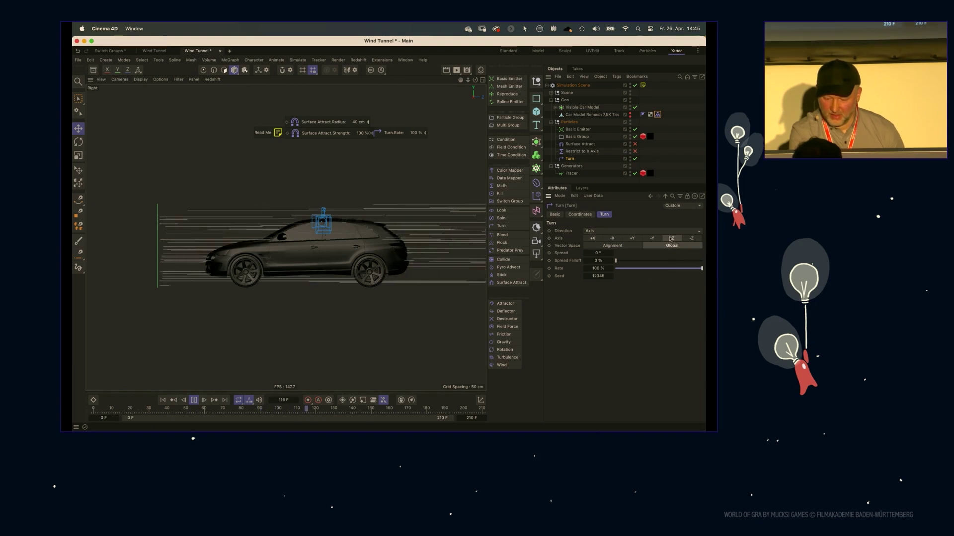
pyautogui.click(632, 239)
pyautogui.moveTo(633, 269); pyautogui.dragTo(625, 270)
pyautogui.click(648, 242)
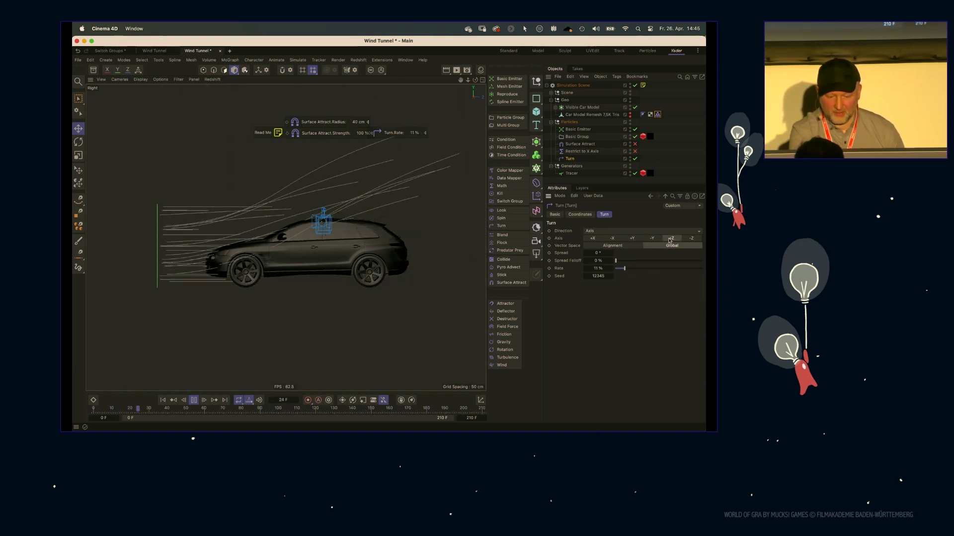
pyautogui.click(632, 238)
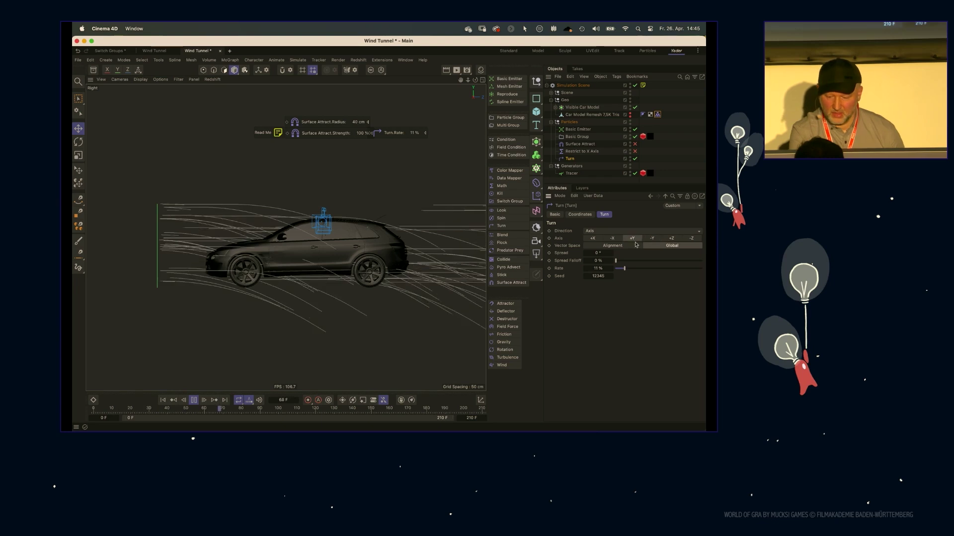
# Step: Set the Turn modifier's rate to 30% and its axis to +Z
pyautogui.click(598, 269)
pyautogui.write('30')
pyautogui.press('Return')
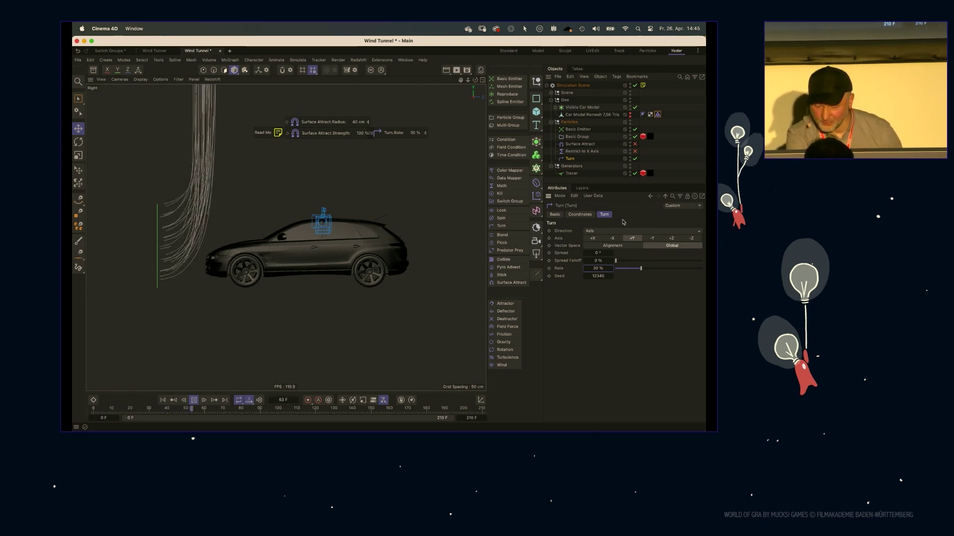
pyautogui.click(671, 239)
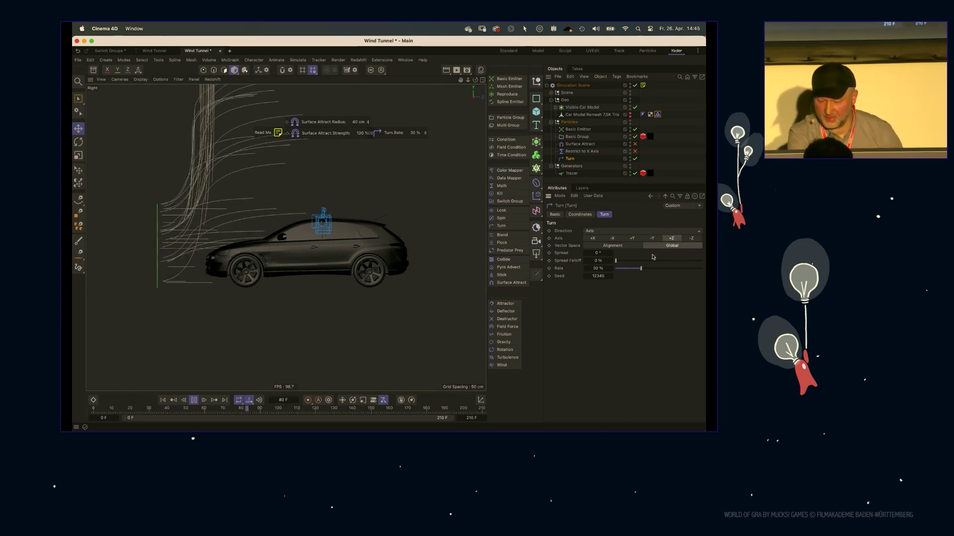
# Step: Enable the Surface Attract modifier so it acts on the particles together with Turn
pyautogui.click(580, 144)
pyautogui.click(635, 144)
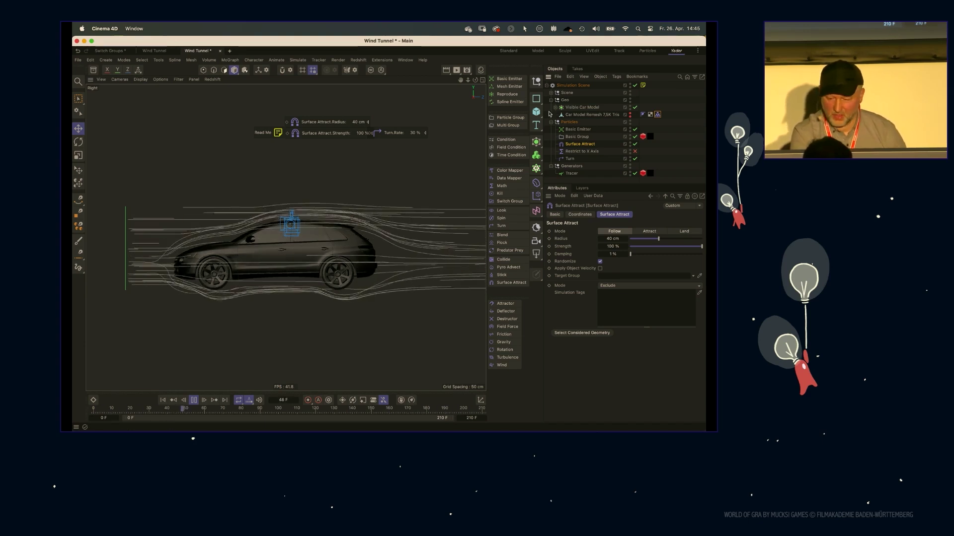
pyautogui.click(629, 113)
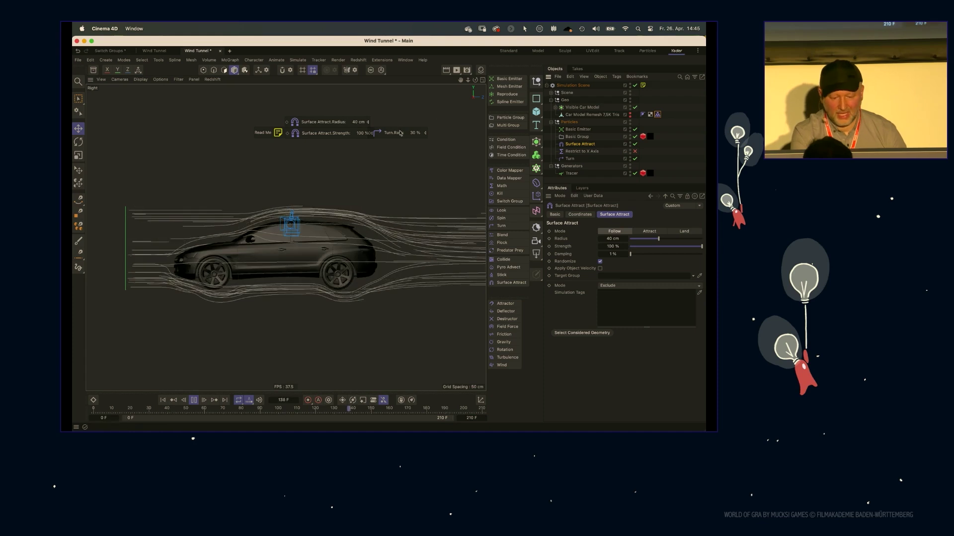
# Step: Compare the Turn and Surface Attract settings and examine how the trails behave behind the car in the Right view
pyautogui.click(569, 159)
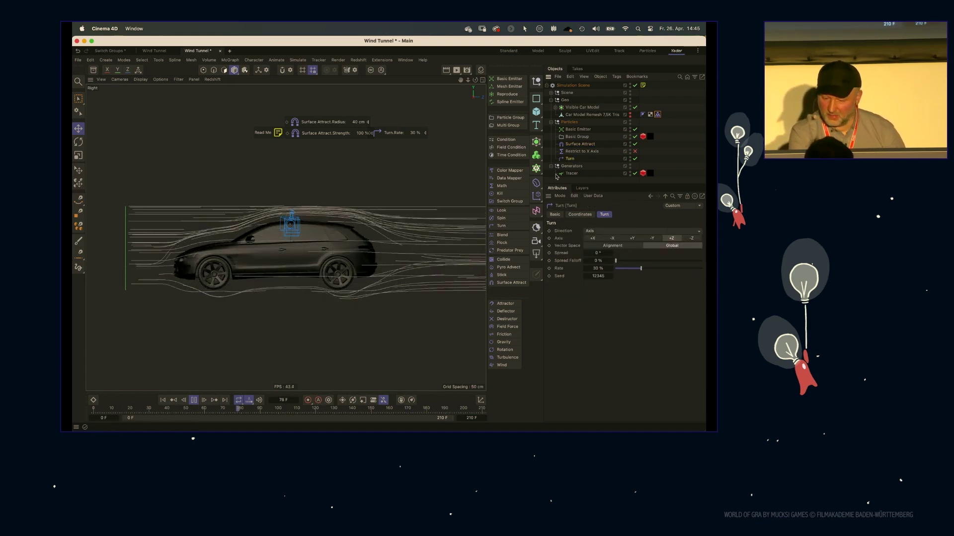
pyautogui.click(580, 144)
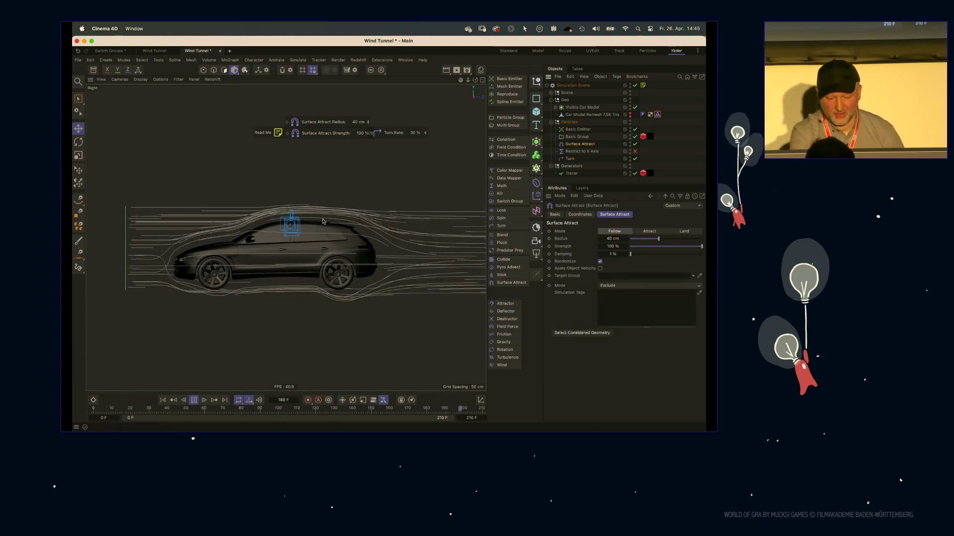
pyautogui.click(570, 159)
pyautogui.moveTo(460, 77); pyautogui.dragTo(458, 84)
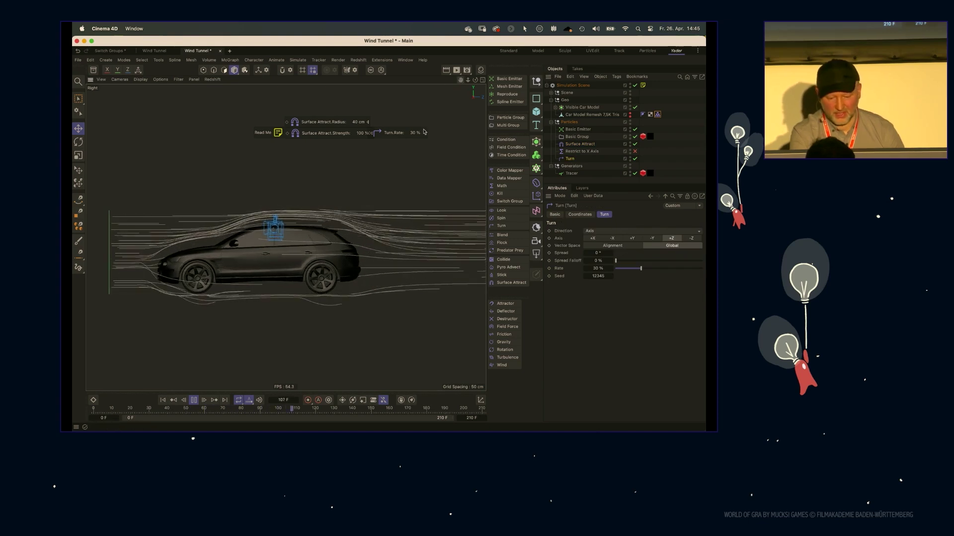
pyautogui.moveTo(467, 82); pyautogui.dragTo(420, 88)
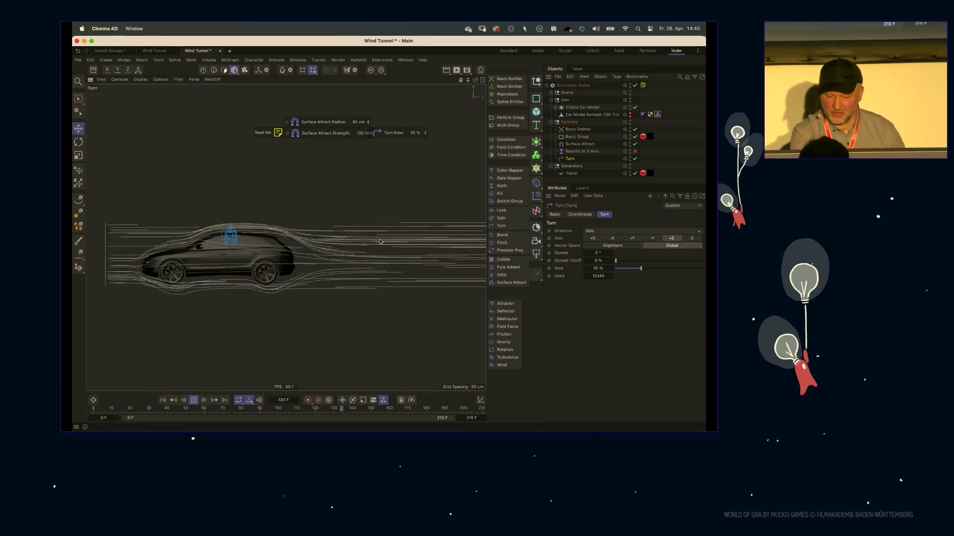
pyautogui.click(635, 159)
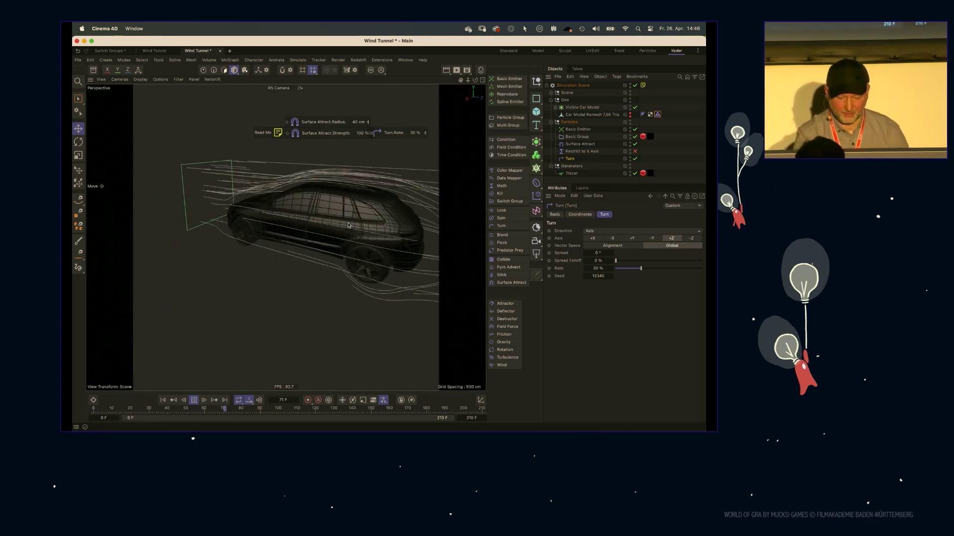
# Step: Enable the Restrict to X Axis math modifier and watch the trails from behind the car in the Perspective view
pyautogui.click(582, 151)
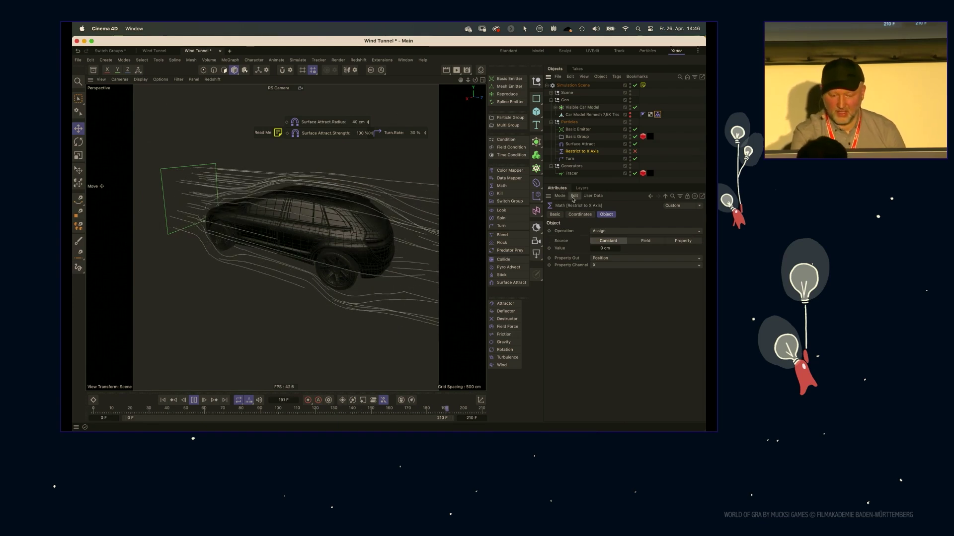
pyautogui.moveTo(475, 81)
pyautogui.mouseDown()
pyautogui.moveTo(443, 84)
pyautogui.moveTo(472, 80)
pyautogui.mouseUp()
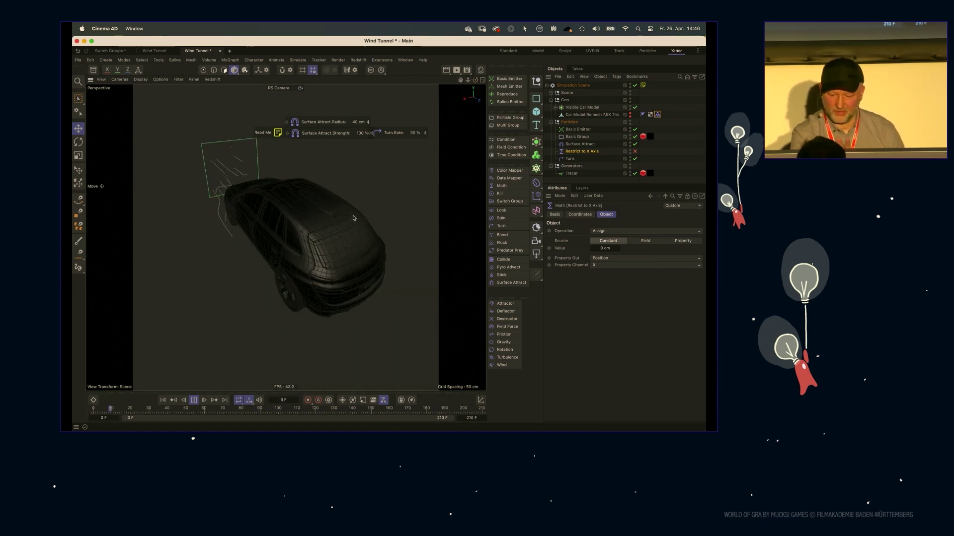
pyautogui.click(634, 151)
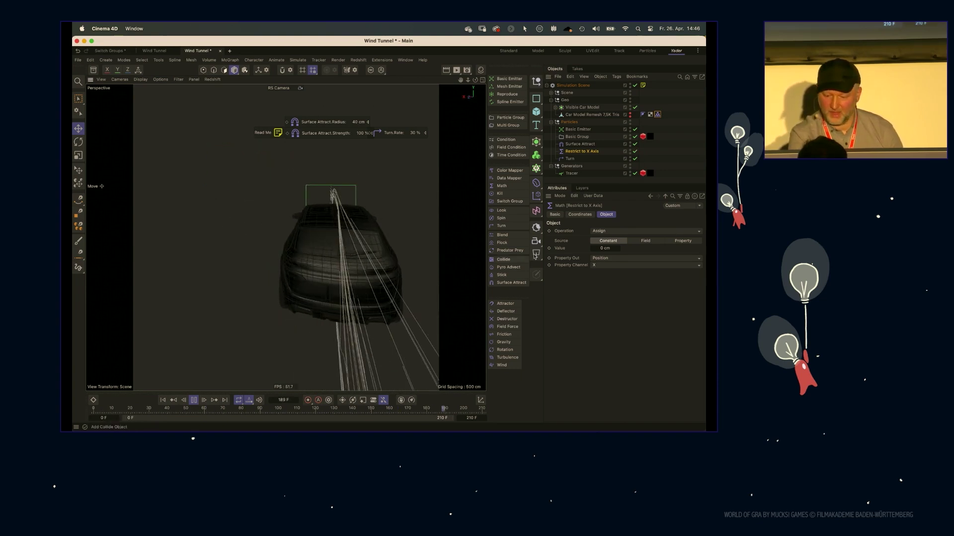
# Step: Set the Restrict to X Axis value to -30 cm and disable the modifier
pyautogui.keyDown('alt'); pyautogui.moveTo(336, 219); pyautogui.dragTo(387, 252); pyautogui.keyUp('alt')
pyautogui.doubleClick(599, 248)
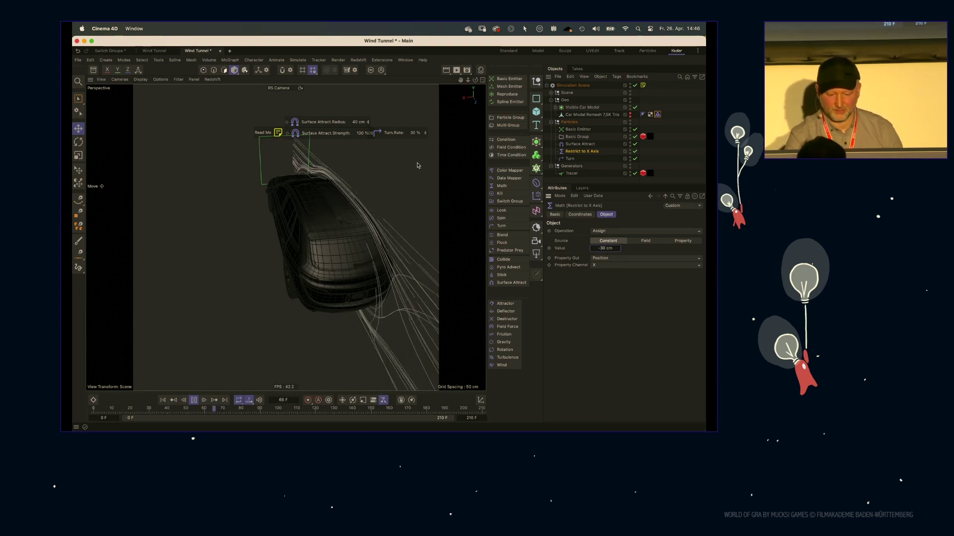
pyautogui.click(635, 151)
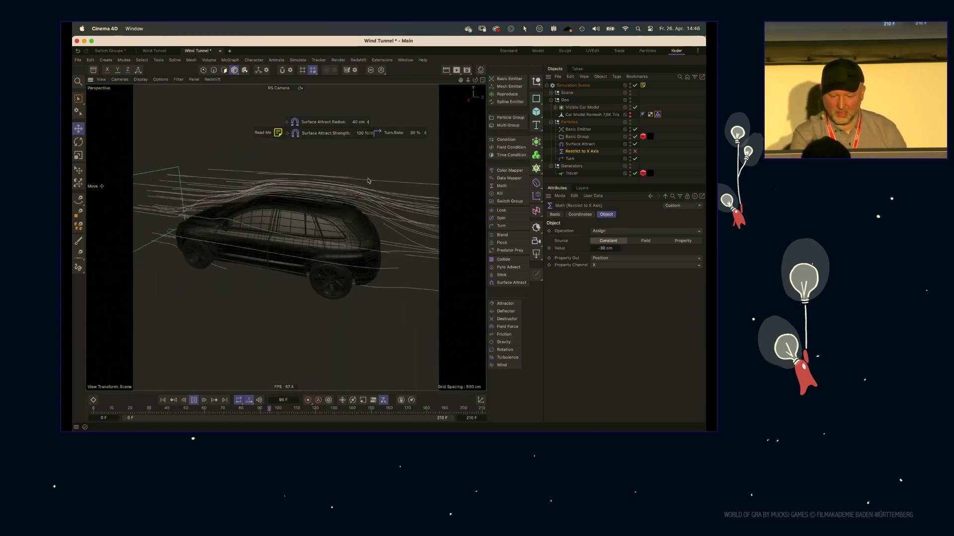
# Step: Collapse the Geo group and select the Tracer, stopping the simulation at frame 60
pyautogui.click(554, 107)
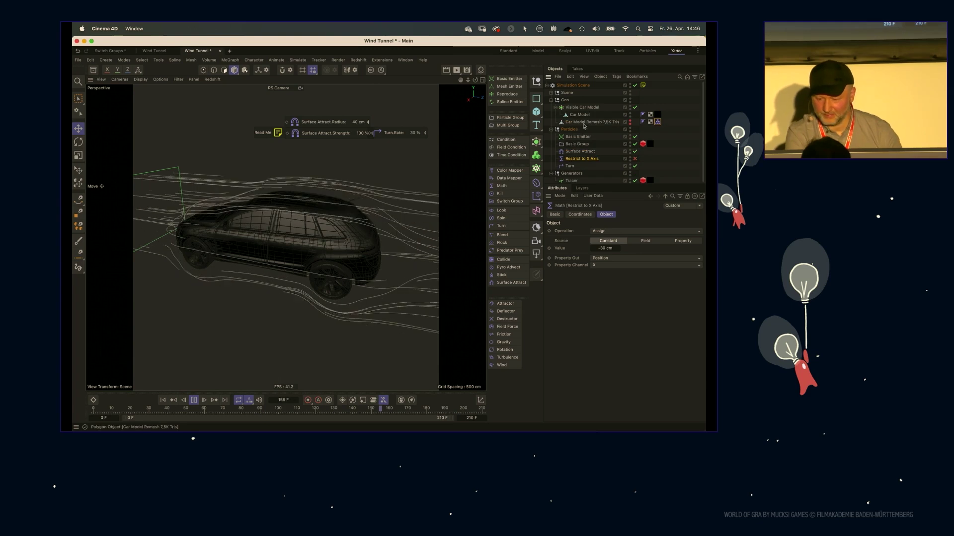
pyautogui.click(551, 100)
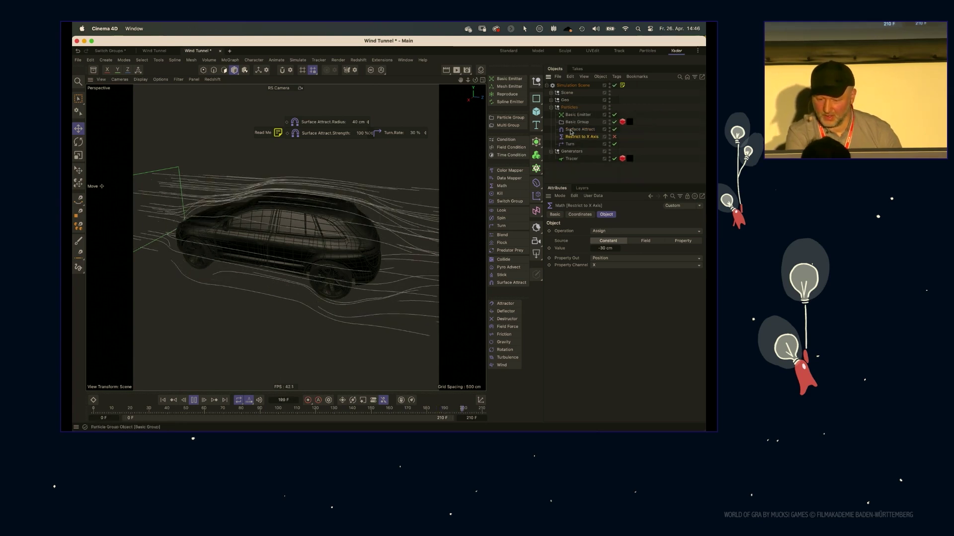
pyautogui.click(572, 158)
pyautogui.press('F8')
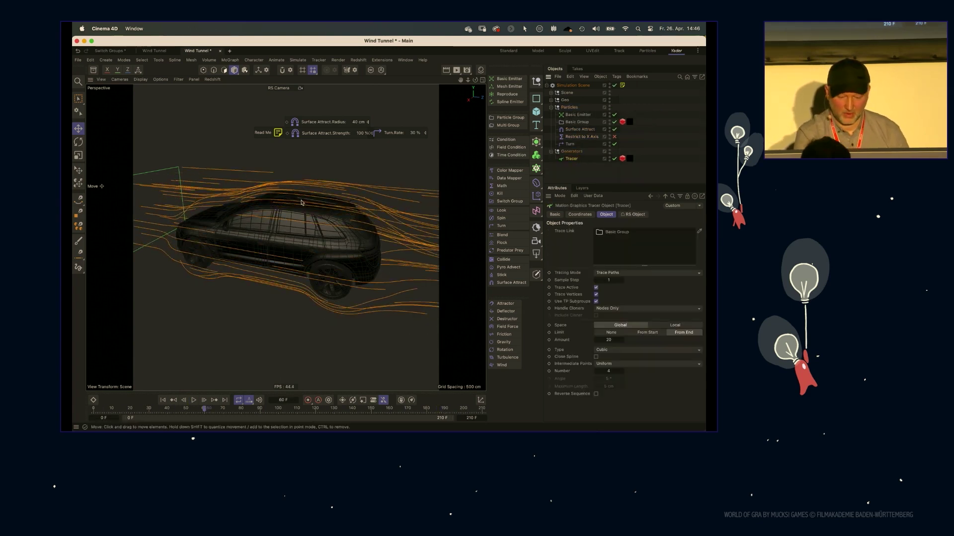
# Step: Start the Redshift IPR in the Perspective view and turn off Bucket Mode to render the car and trails progressively
pyautogui.press('F3')
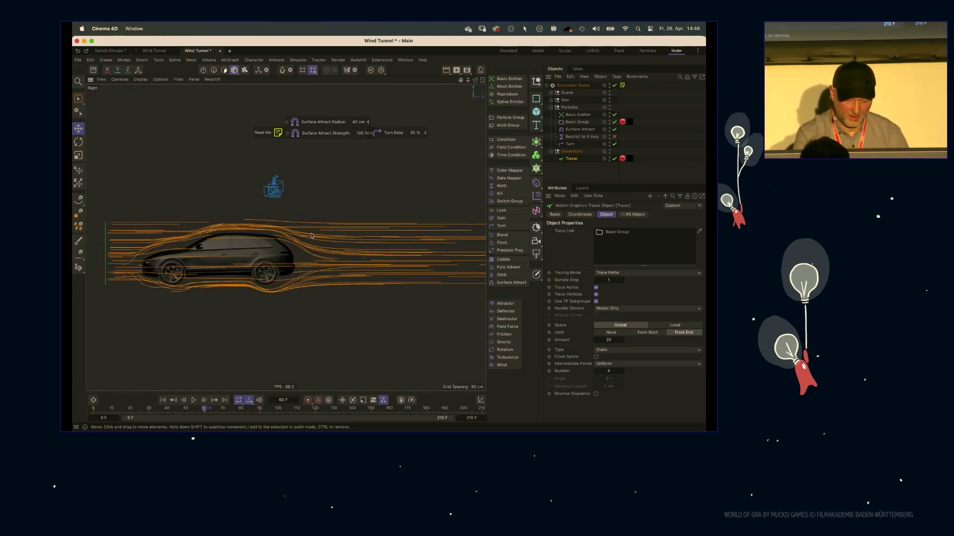
pyautogui.press('F1')
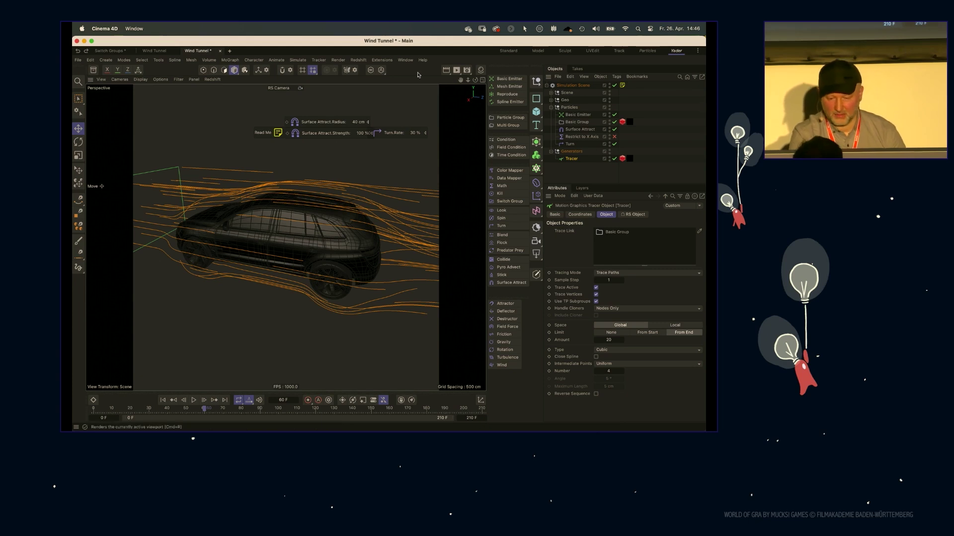
pyautogui.click(212, 80)
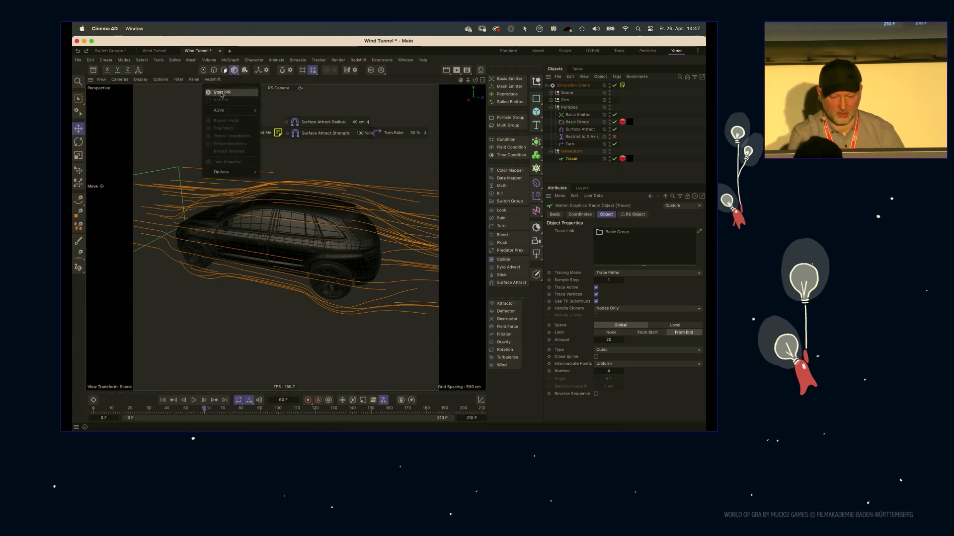
pyautogui.click(220, 92)
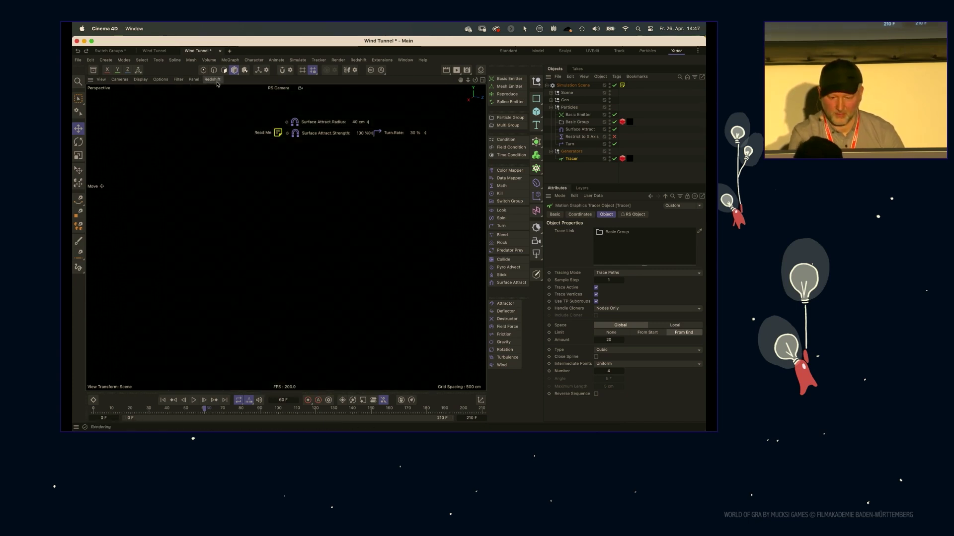
pyautogui.click(213, 79)
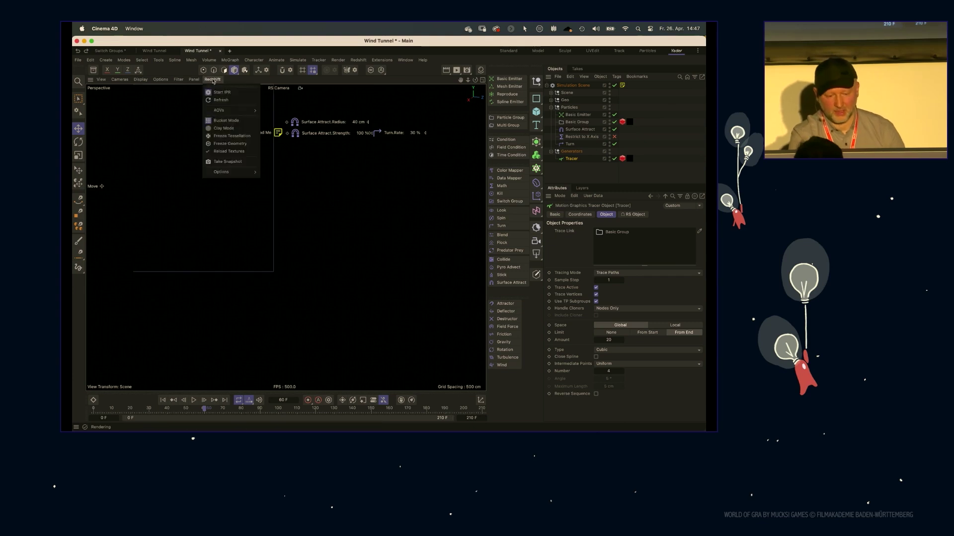
pyautogui.click(223, 121)
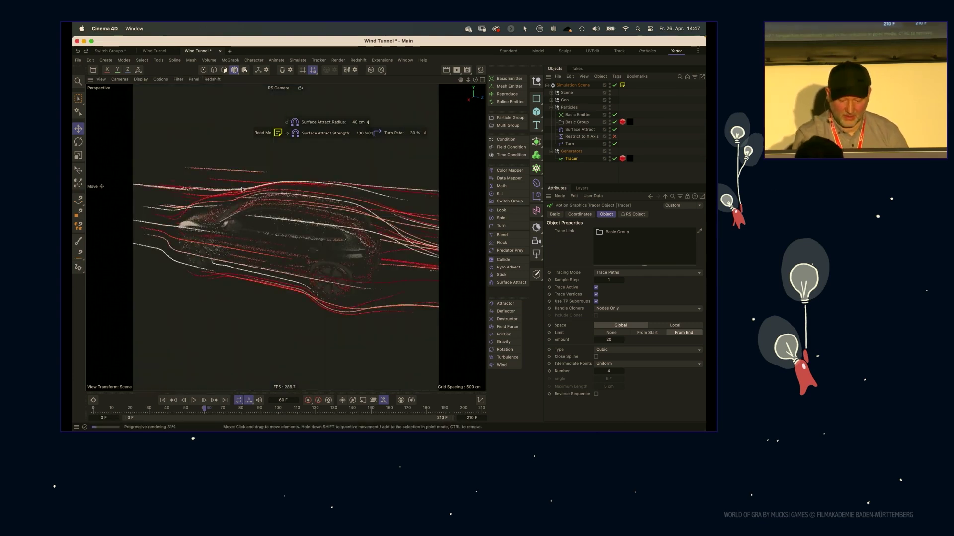
pyautogui.keyDown('alt'); pyautogui.moveTo(288, 248); pyautogui.dragTo(292, 231); pyautogui.keyUp('alt')
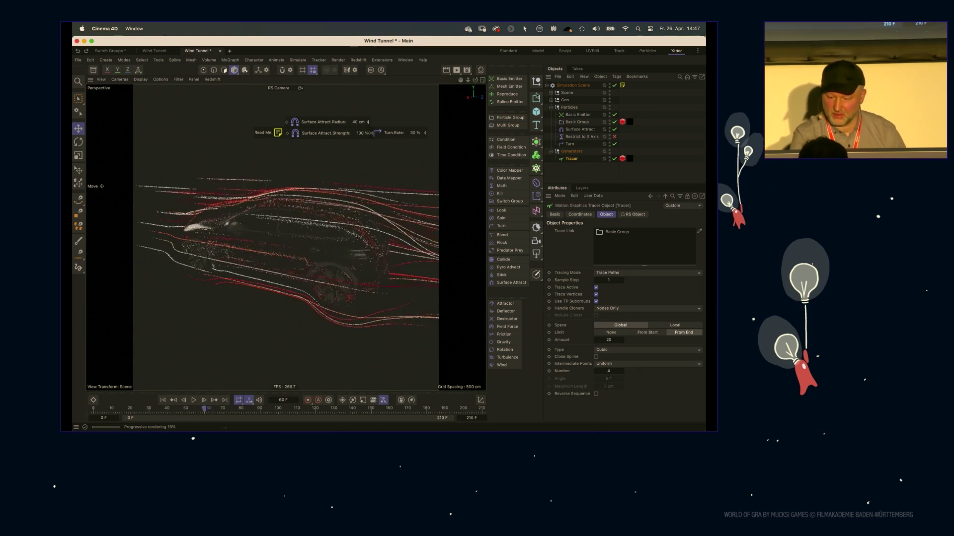
# Step: Expand the Scene group and examine the settings of the DomeLight and the BG Render light
pyautogui.click(550, 92)
pyautogui.doubleClick(575, 107)
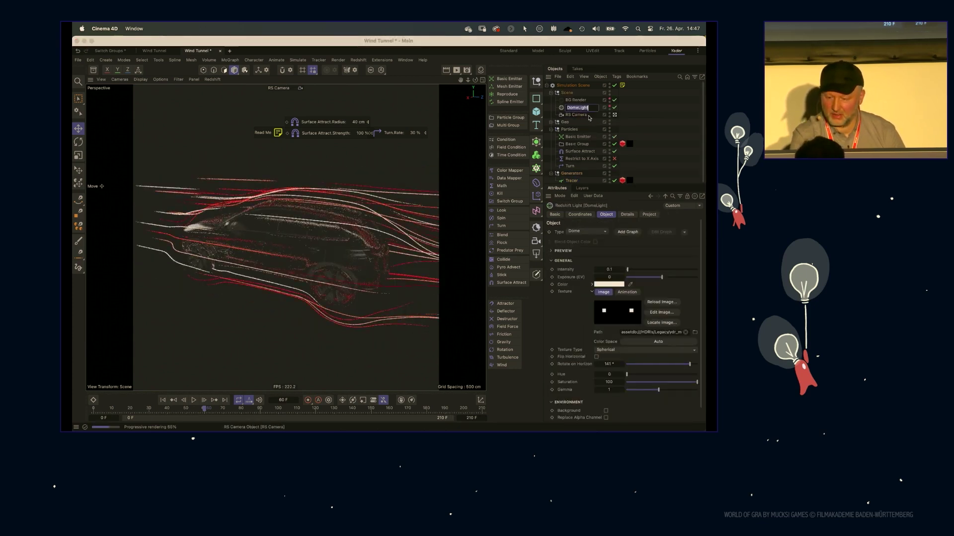
pyautogui.click(576, 101)
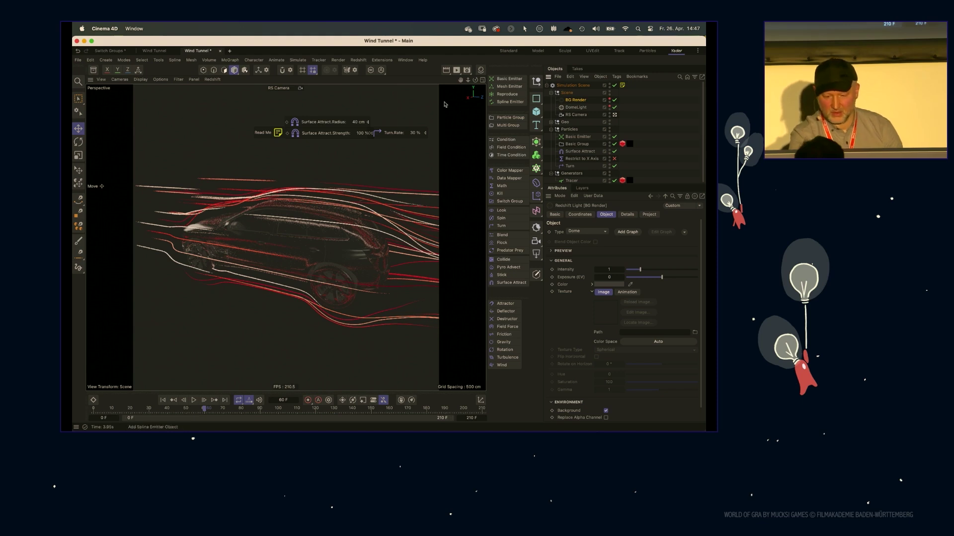
# Step: Enlarge the object list and inspect the Redshift tag on the Basic Group and the Tracer's properties
pyautogui.moveTo(571, 180); pyautogui.dragTo(598, 187)
pyautogui.click(593, 180)
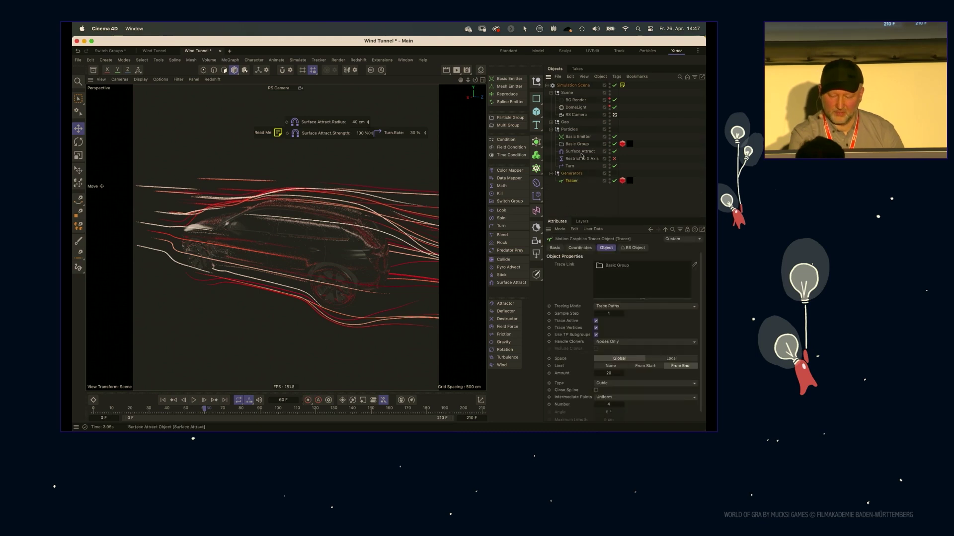
pyautogui.click(622, 144)
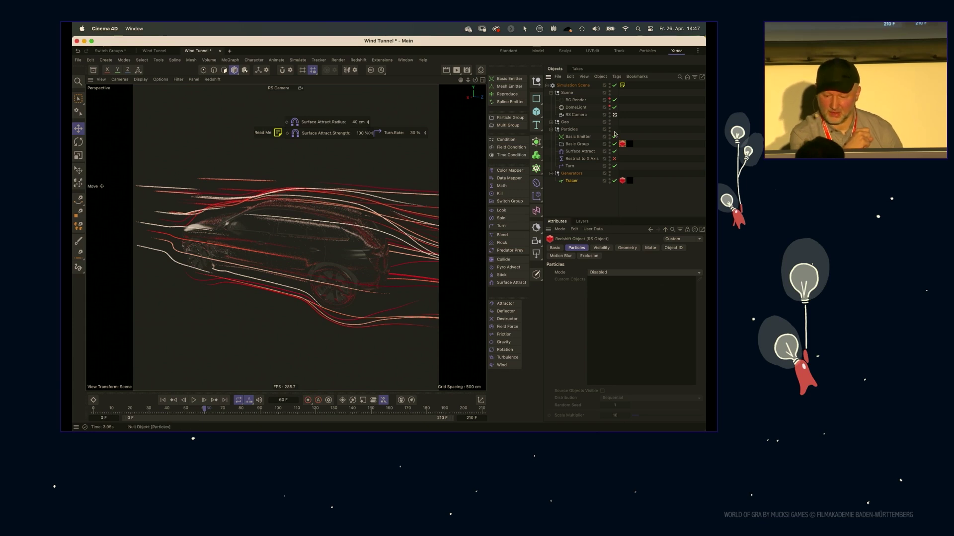
pyautogui.click(571, 182)
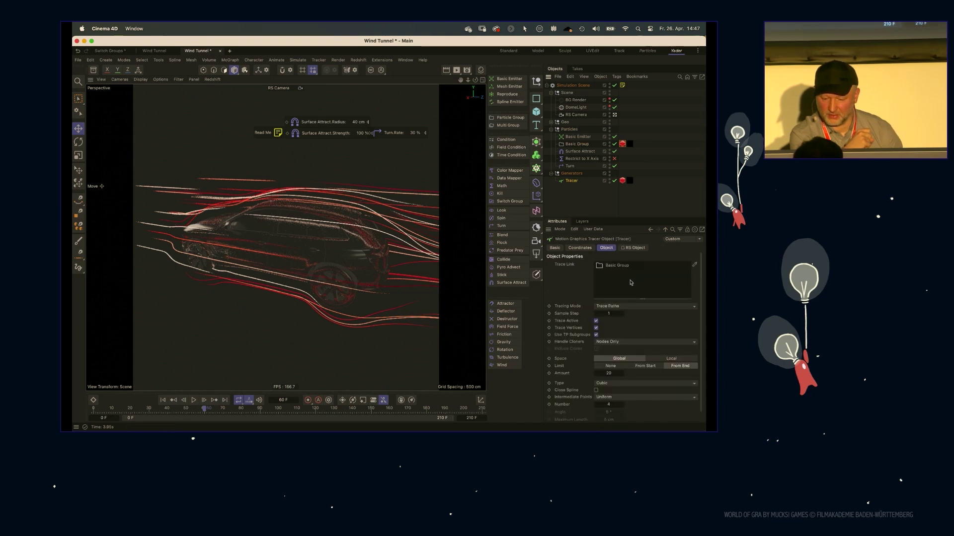
# Step: Stop the Redshift IPR and review the curve mode options in the Tracer's Redshift object tag
pyautogui.click(212, 79)
pyautogui.click(229, 94)
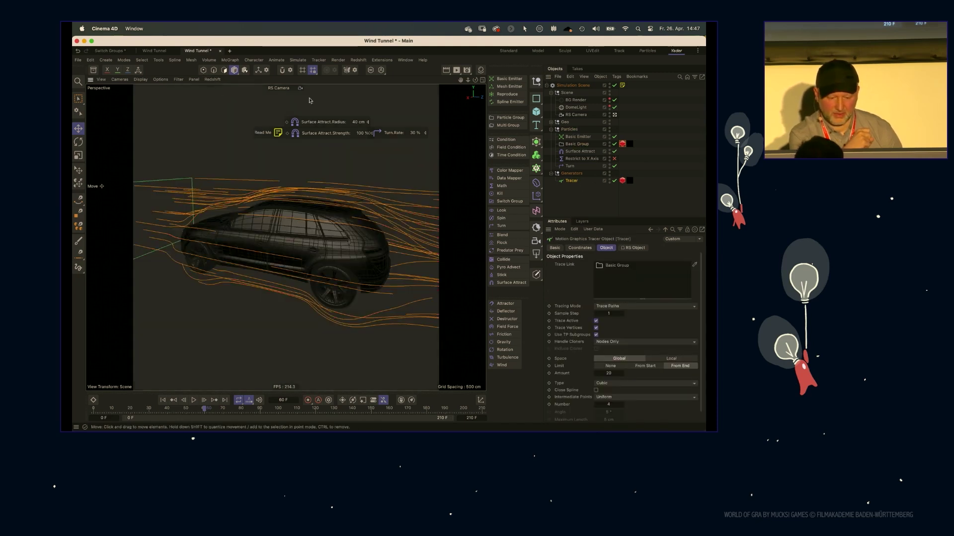
pyautogui.click(622, 181)
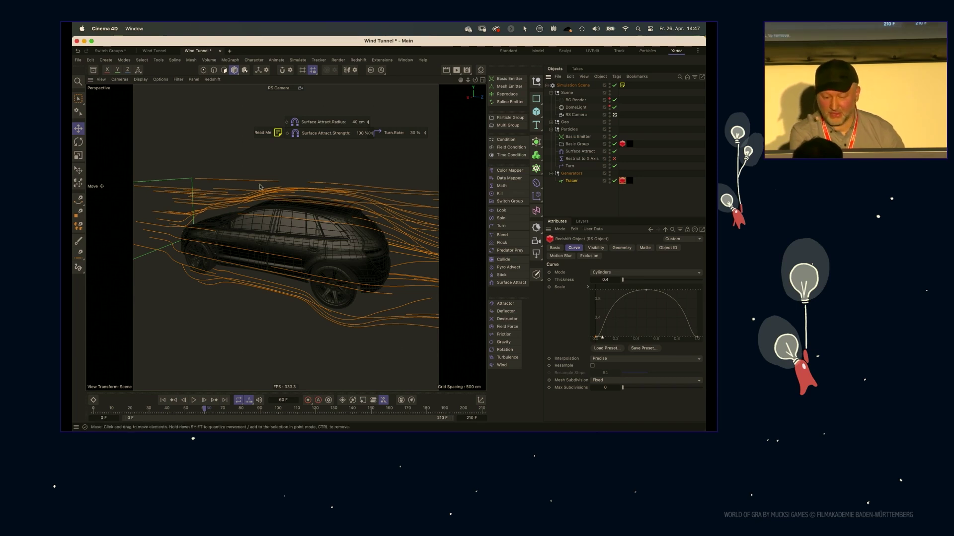
pyautogui.click(600, 273)
pyautogui.click(574, 298)
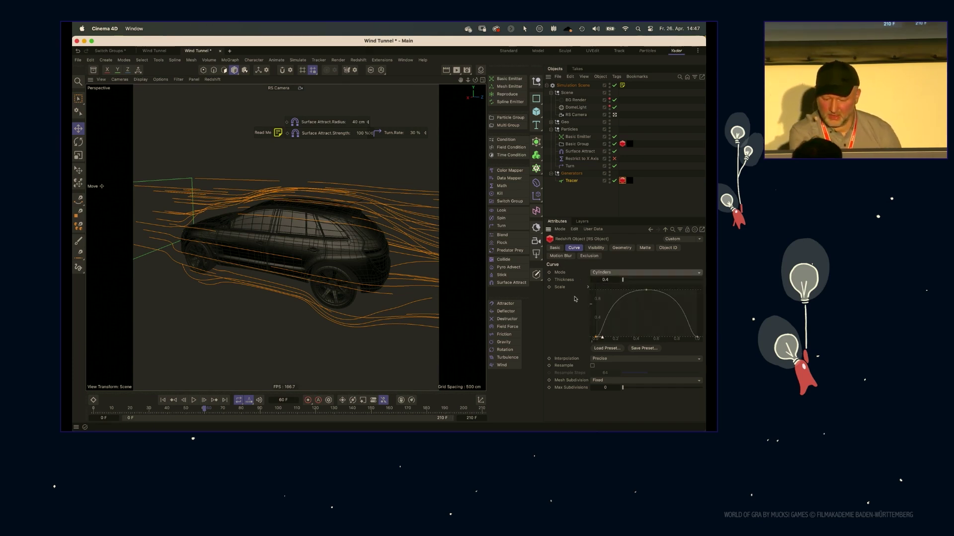
# Step: Start the Redshift IPR again in the Perspective view to render the car and the trails
pyautogui.keyDown('alt'); pyautogui.moveTo(278, 219); pyautogui.dragTo(327, 217); pyautogui.keyUp('alt')
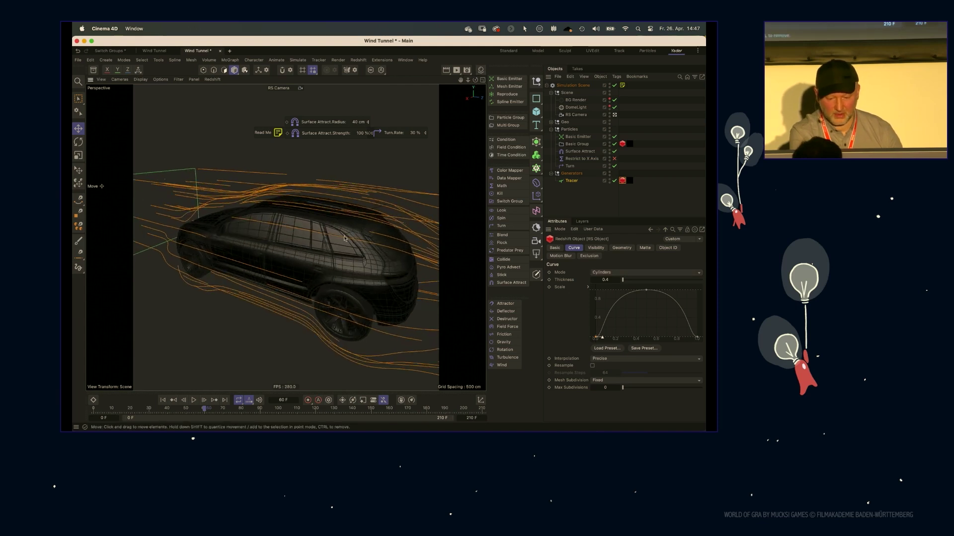
pyautogui.click(213, 80)
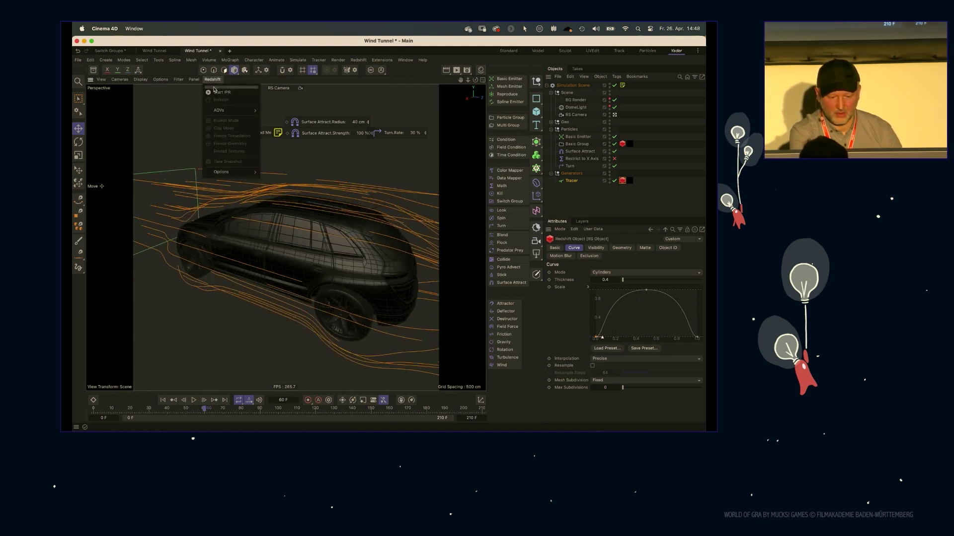
pyautogui.click(216, 90)
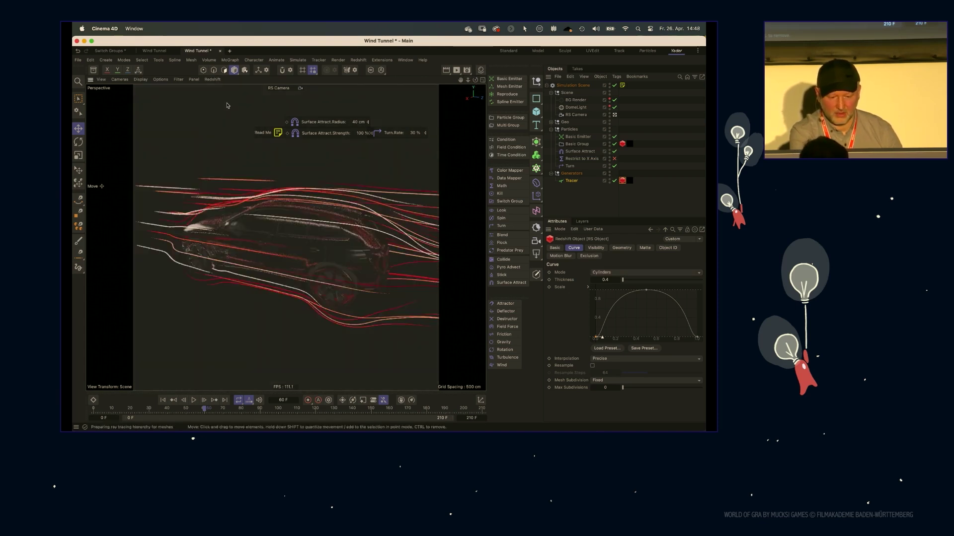
# Step: Open the shader graph of the Tracer's Trails material and enlarge its window to show the whole node network
pyautogui.click(630, 181)
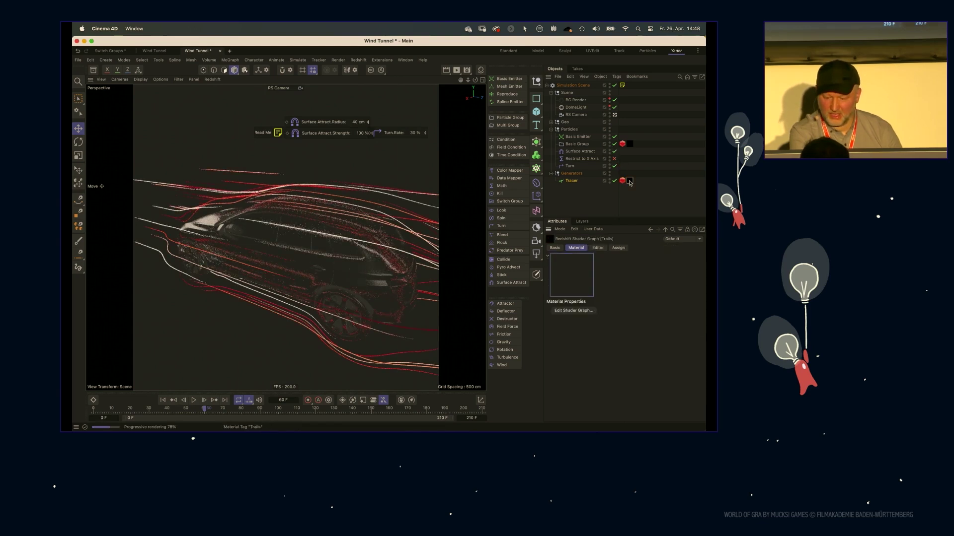
pyautogui.click(576, 248)
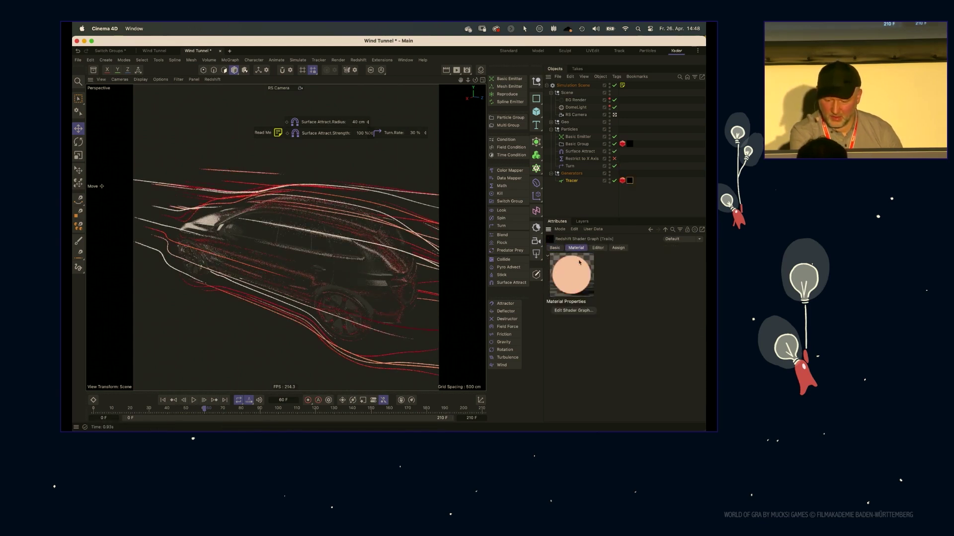
pyautogui.click(573, 311)
pyautogui.moveTo(291, 54); pyautogui.dragTo(352, 84)
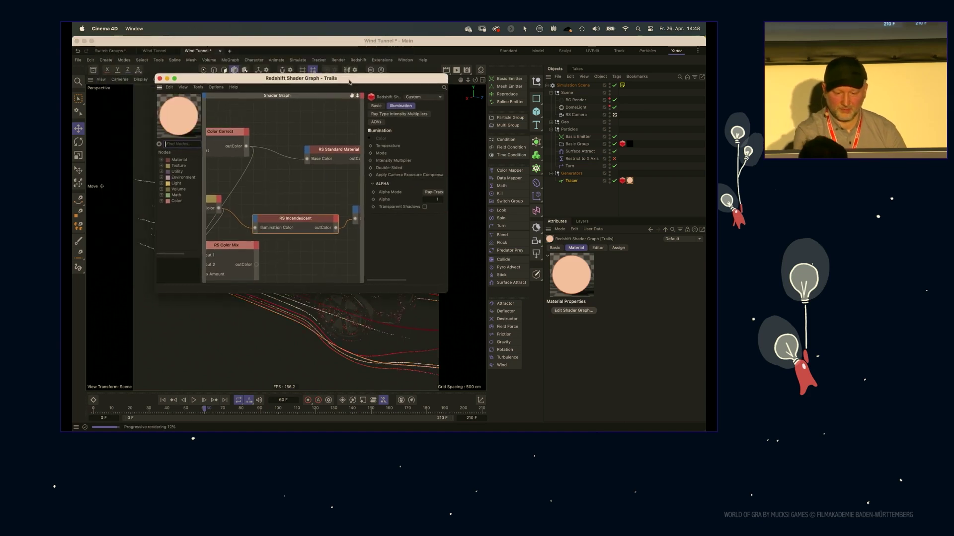
pyautogui.moveTo(455, 290); pyautogui.dragTo(635, 377)
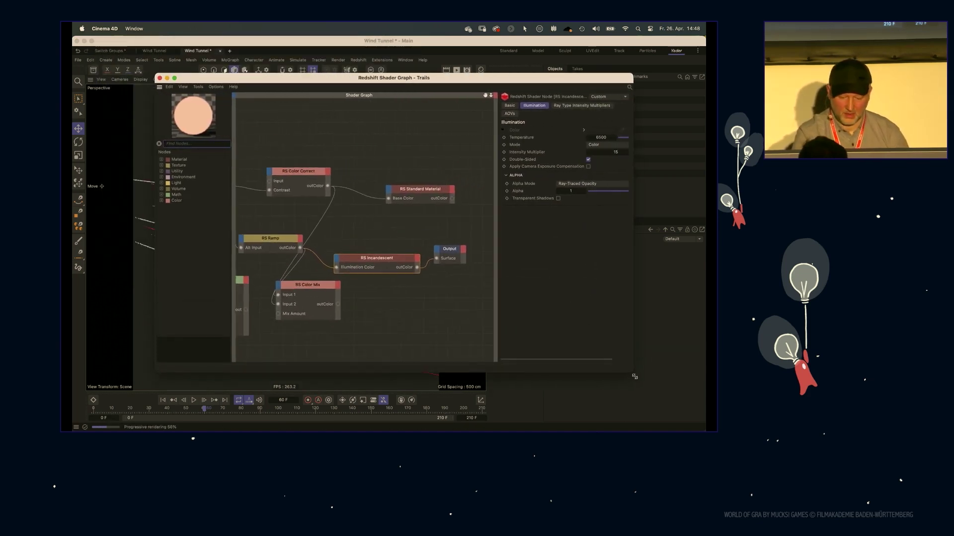
# Step: Delete the RS Change Range, RS Color Mix, RS Color Correct and RS Standard Material nodes from the Trails shader graph
pyautogui.write('1')
pyautogui.moveTo(388, 239); pyautogui.dragTo(435, 232)
pyautogui.scroll(-1, 435, 232)
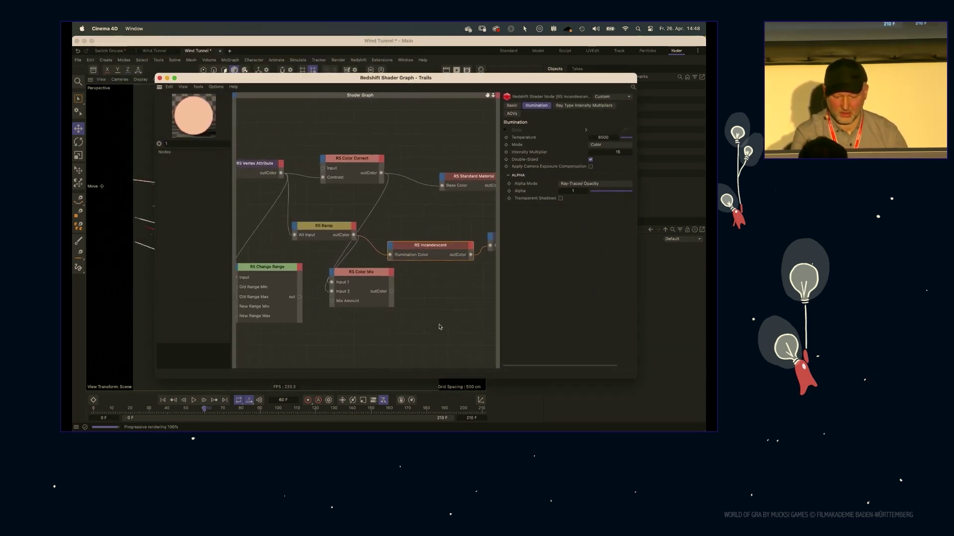
pyautogui.click(299, 290)
pyautogui.press('Delete')
pyautogui.moveTo(358, 138); pyautogui.dragTo(449, 188)
pyautogui.press('Delete')
# Step: Place the RS Vertex Attribute node closer above the RS Ramp and uncover the viewport to check the rendered trails
pyautogui.click(267, 165)
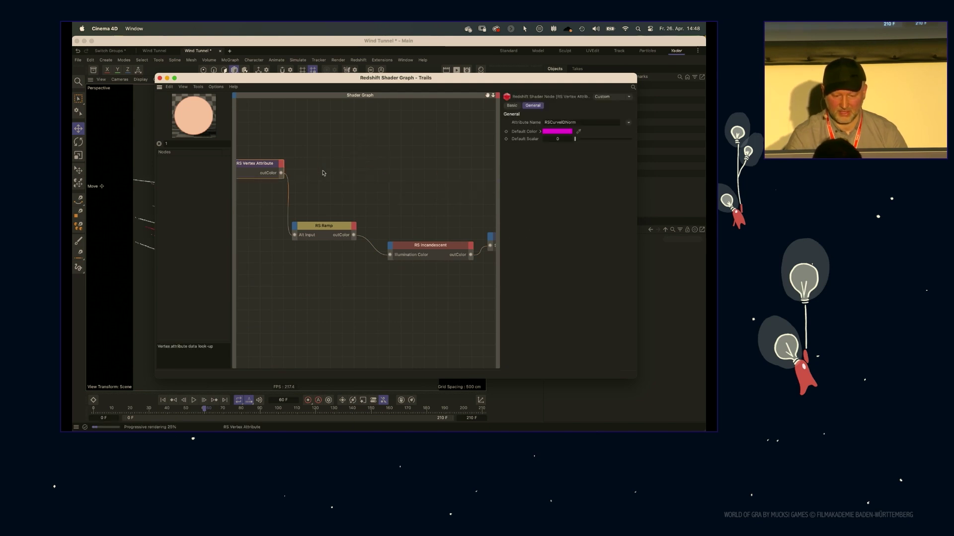
pyautogui.moveTo(257, 168); pyautogui.dragTo(303, 174)
pyautogui.moveTo(298, 78); pyautogui.dragTo(410, 318)
pyautogui.click(298, 208)
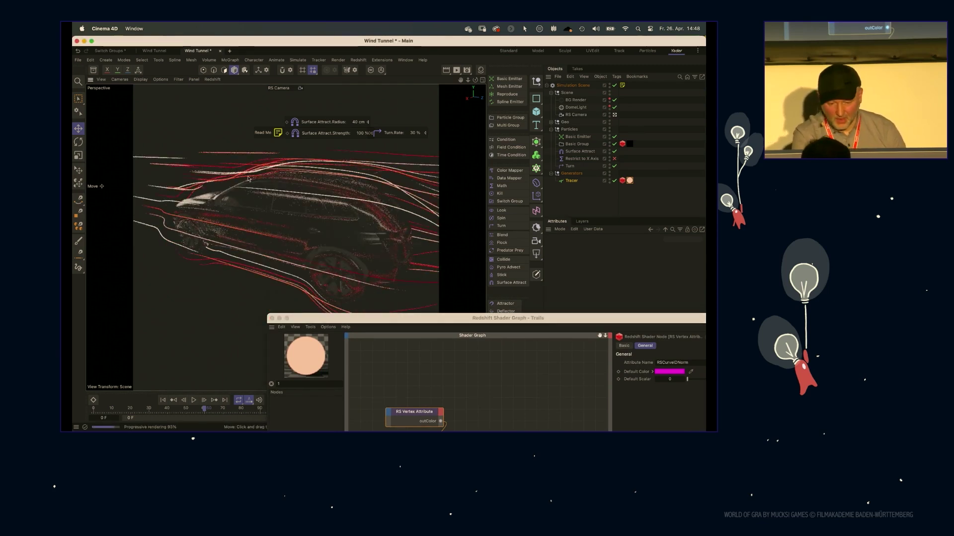
pyautogui.doubleClick(391, 320)
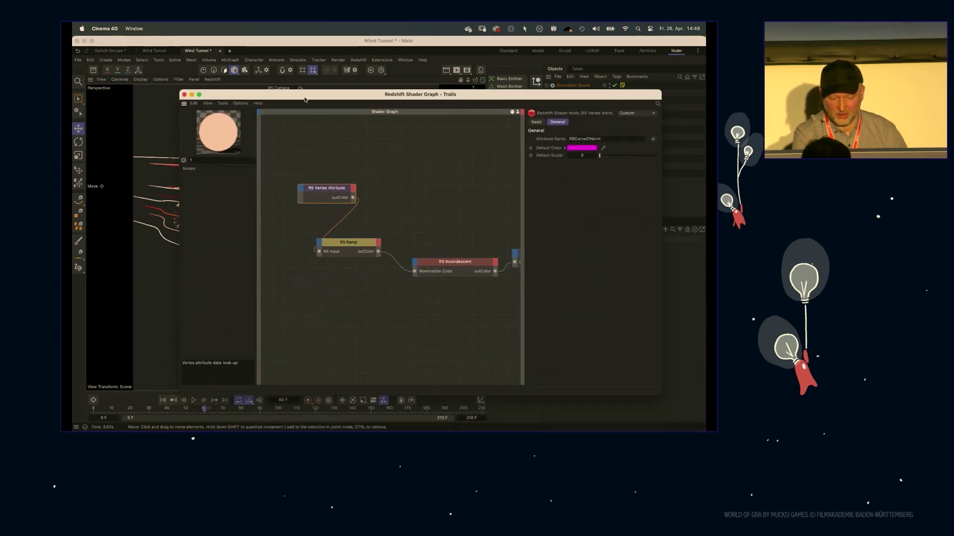
# Step: Review the curve attribute options of the RS Vertex Attribute node and compare them with the rendered trails
pyautogui.click(653, 140)
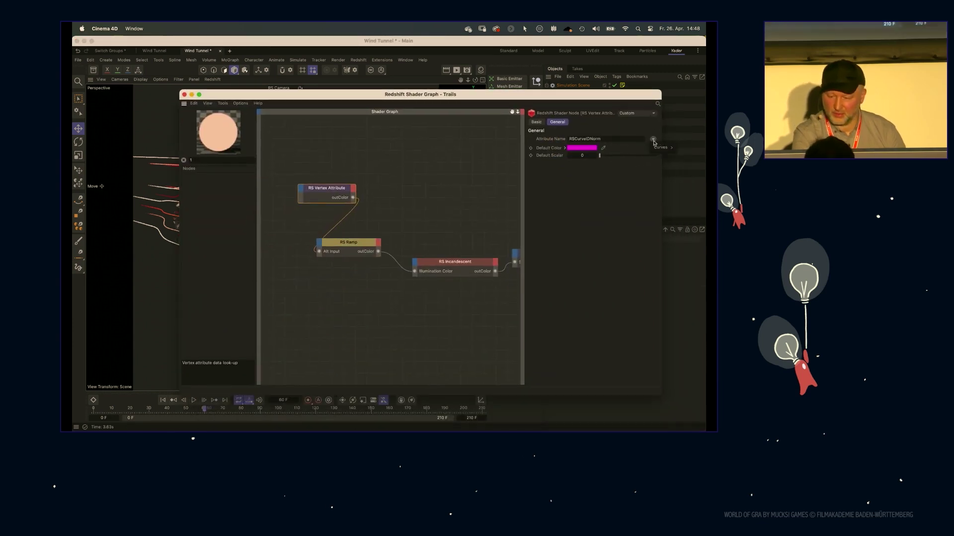
pyautogui.moveTo(659, 148)
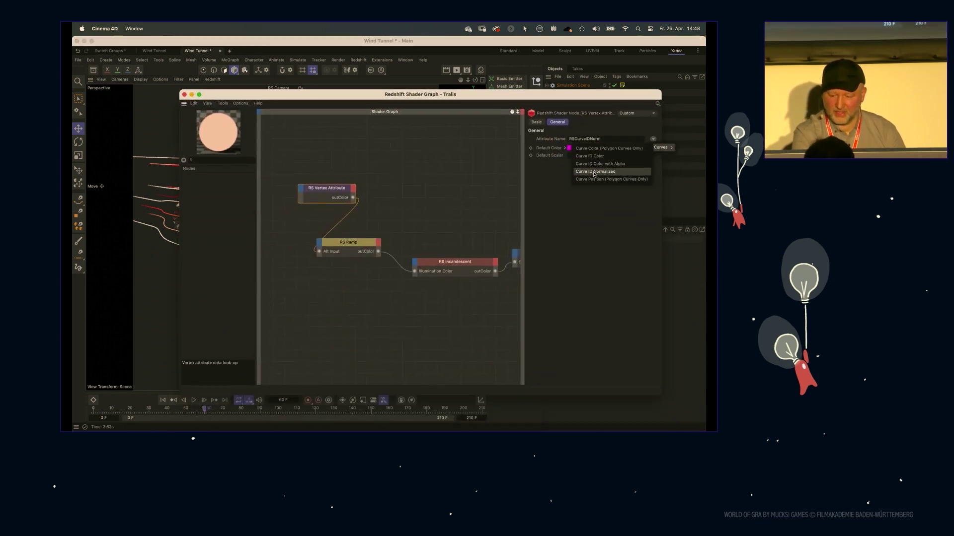
pyautogui.click(445, 151)
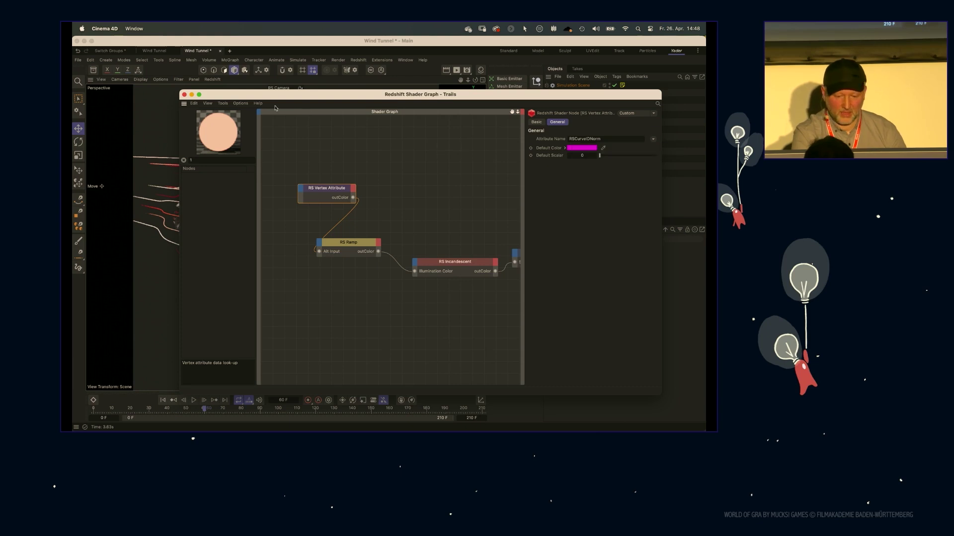
pyautogui.moveTo(267, 96); pyautogui.dragTo(462, 227)
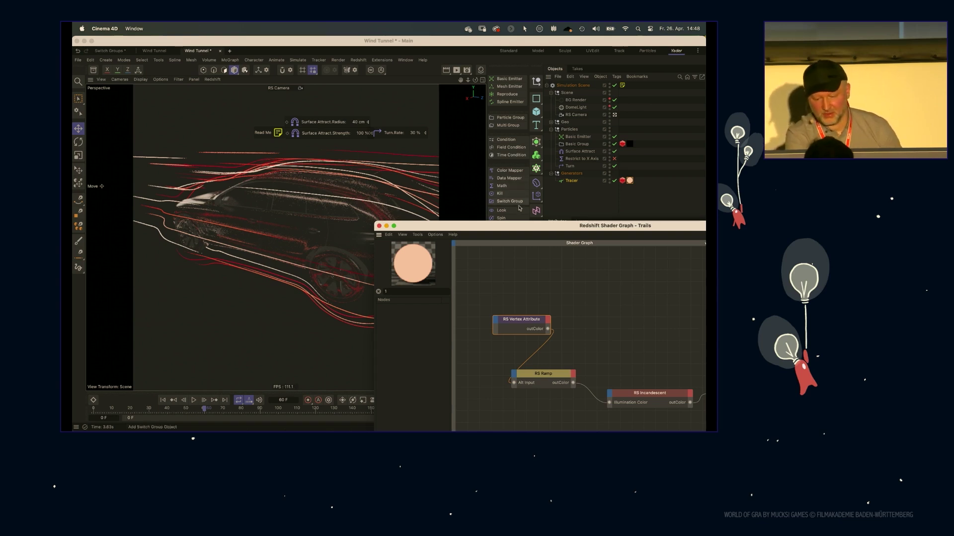
pyautogui.moveTo(499, 229); pyautogui.dragTo(274, 102)
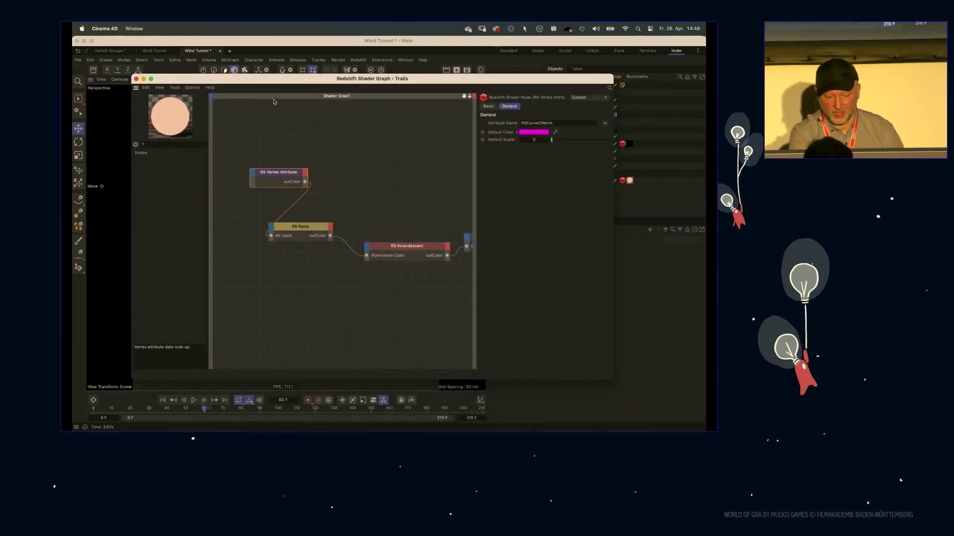
# Step: Load a rainbow gradient preset into the RS Ramp node and uncover the viewport to check the trail colors
pyautogui.click(325, 237)
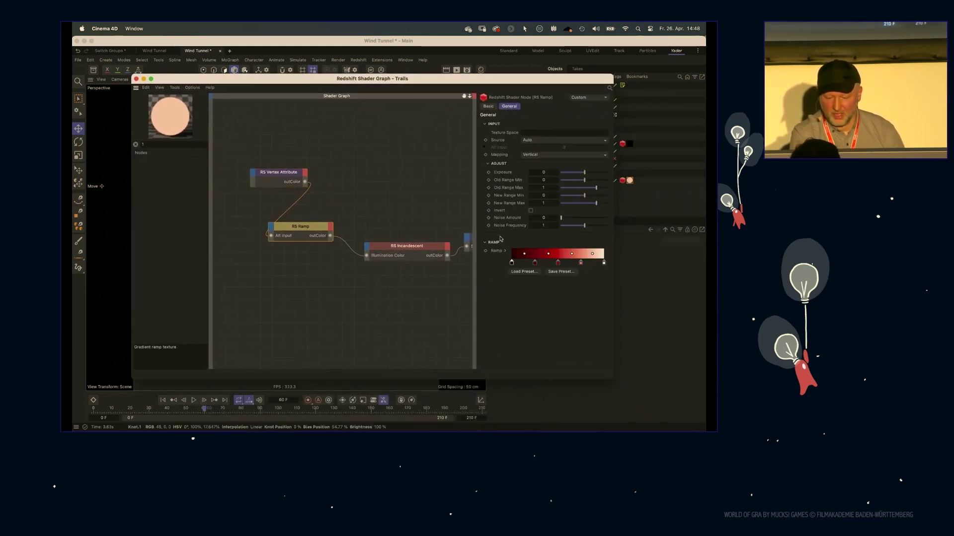
pyautogui.moveTo(132, 75); pyautogui.dragTo(328, 75)
pyautogui.moveTo(532, 163); pyautogui.dragTo(453, 172)
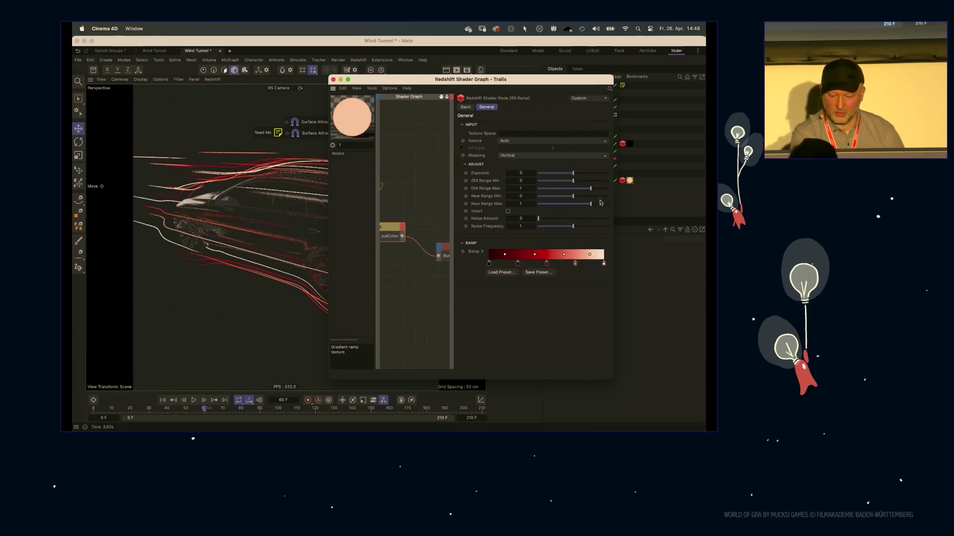
pyautogui.click(501, 273)
pyautogui.doubleClick(636, 321)
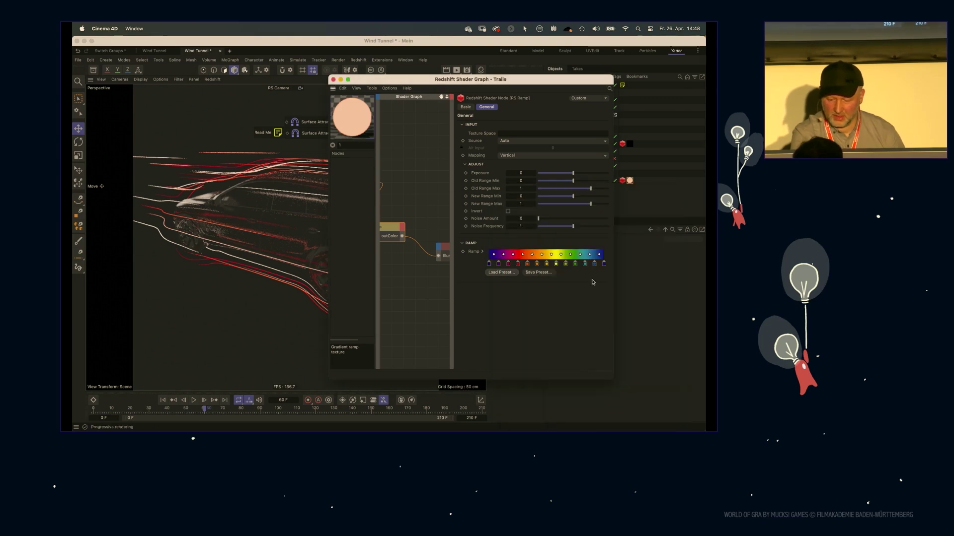
pyautogui.moveTo(469, 80)
pyautogui.mouseDown()
pyautogui.moveTo(519, 77)
pyautogui.moveTo(452, 86)
pyautogui.mouseUp()
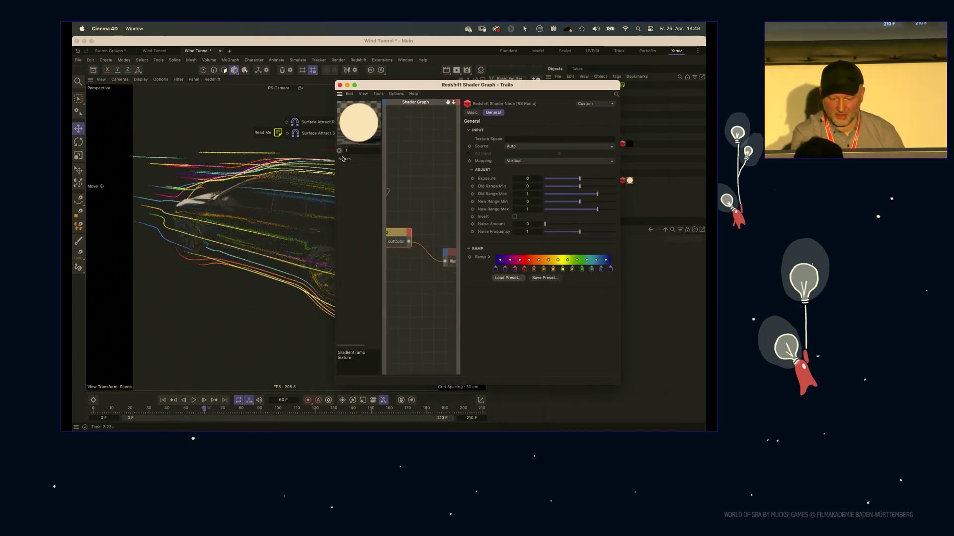
# Step: Connect the RS Vertex Attribute's outColor directly to the RS Incandescent's Illumination Color and check the rendered trails
pyautogui.moveTo(335, 173); pyautogui.dragTo(243, 174)
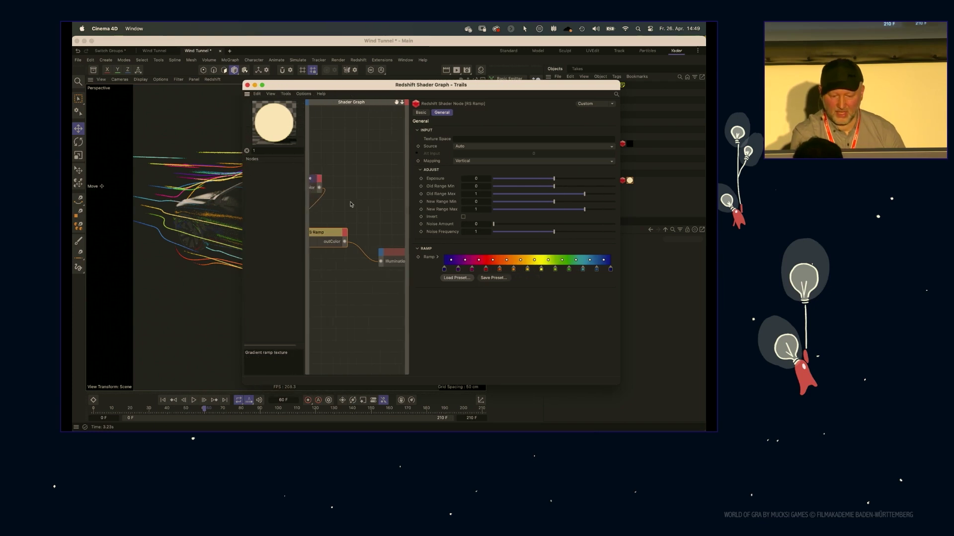
pyautogui.click(352, 202)
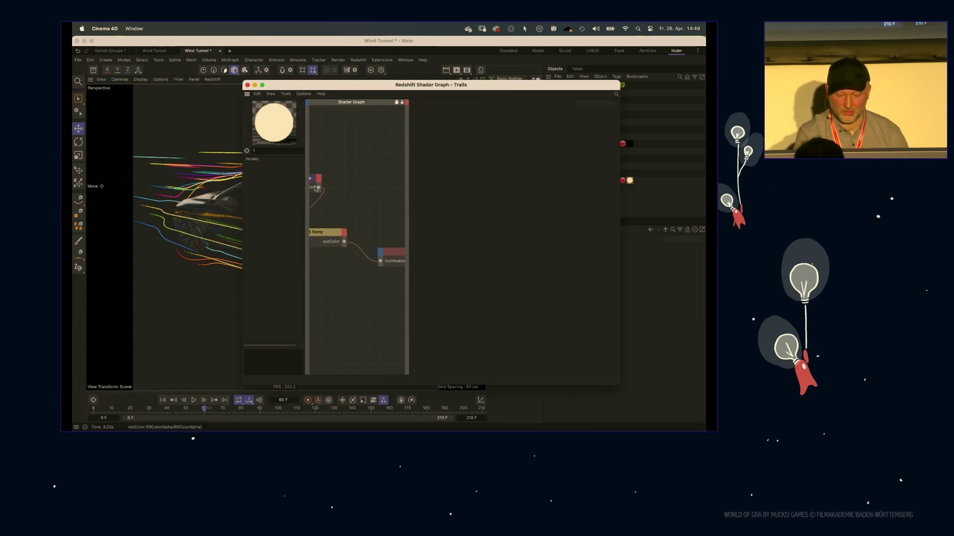
pyautogui.moveTo(373, 249); pyautogui.dragTo(381, 260)
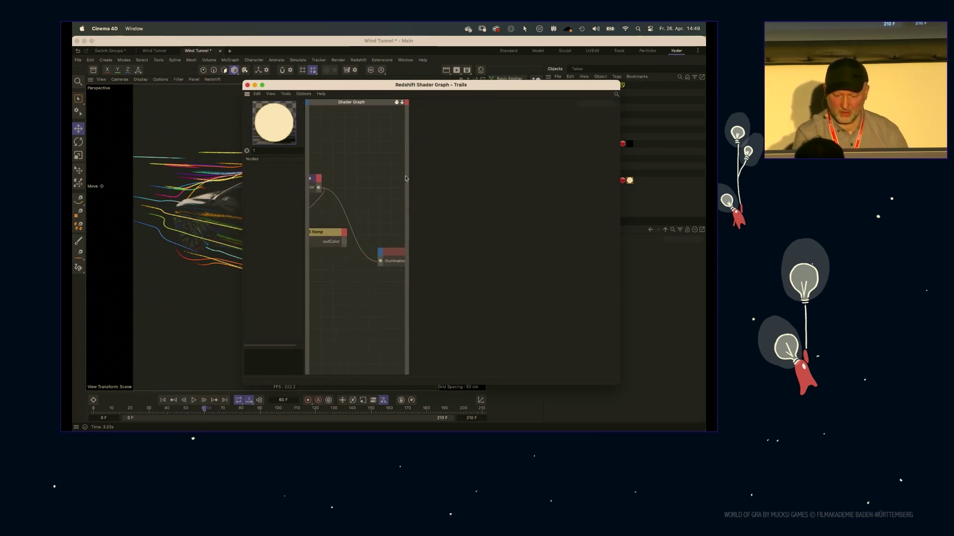
pyautogui.moveTo(335, 91); pyautogui.dragTo(347, 119)
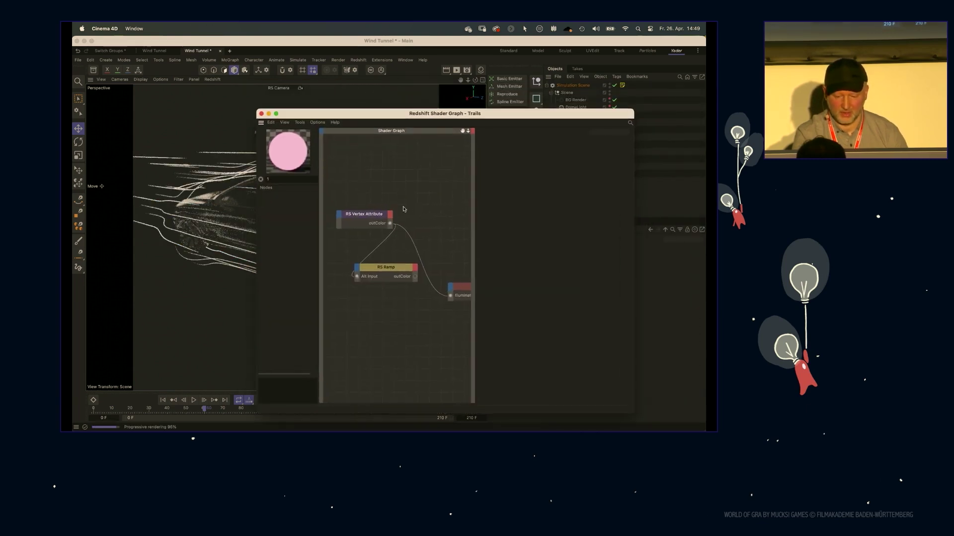
# Step: Move the RS Incandescent node upward and reconnect the RS Ramp's outColor to its Illumination Color
pyautogui.click(299, 123)
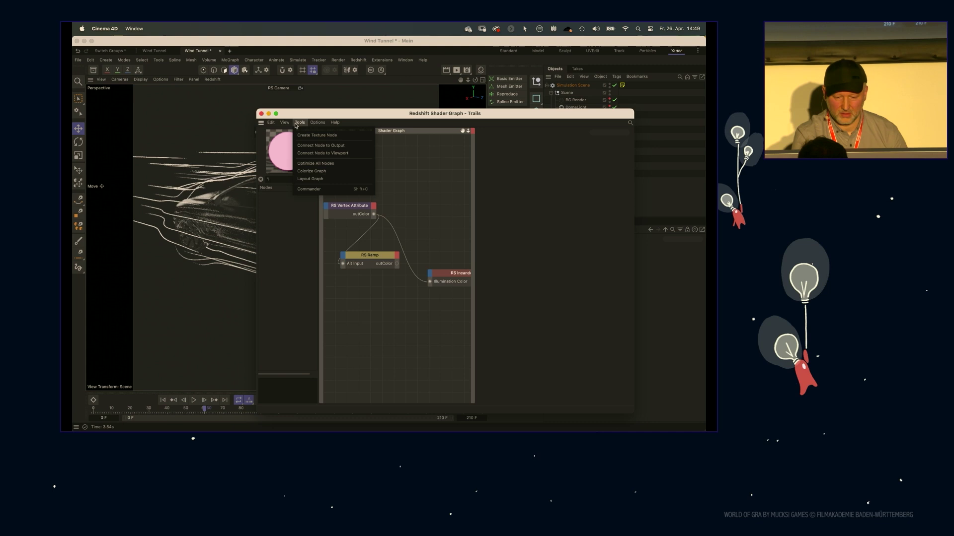
pyautogui.click(294, 133)
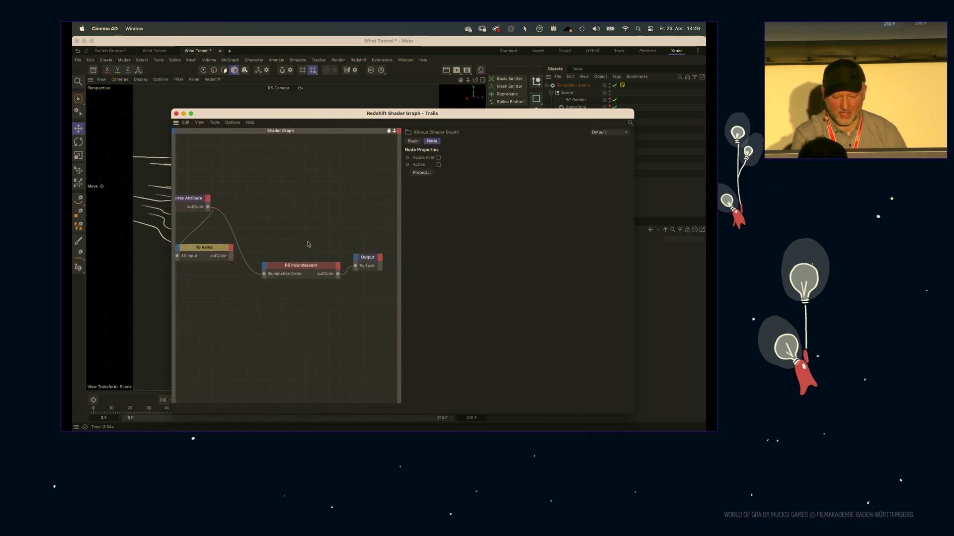
pyautogui.moveTo(305, 261); pyautogui.dragTo(331, 229)
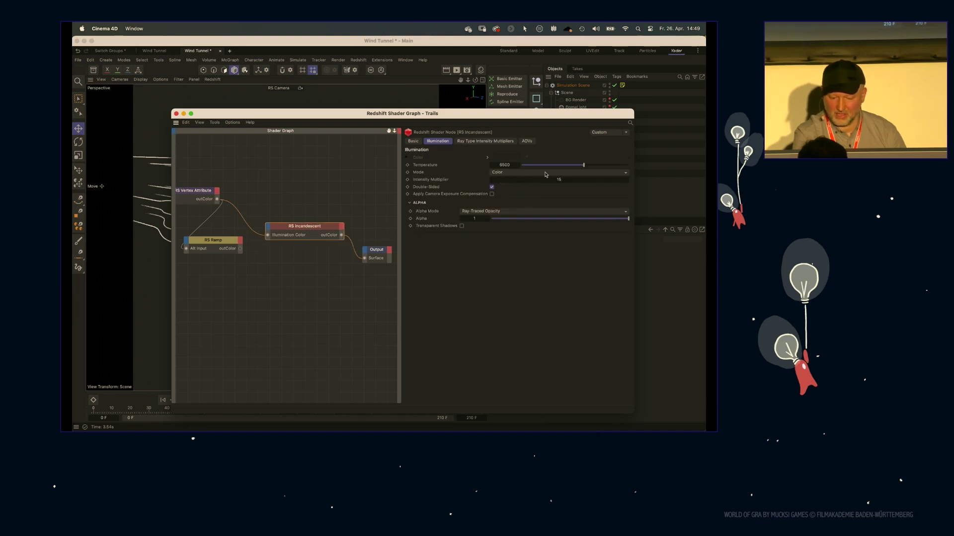
pyautogui.moveTo(311, 118); pyautogui.dragTo(414, 131)
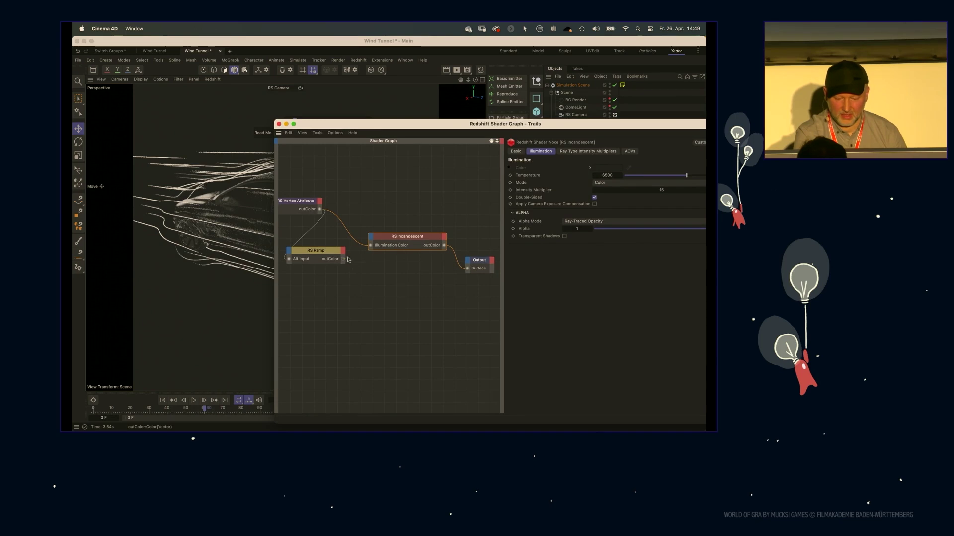
pyautogui.moveTo(370, 247); pyautogui.dragTo(370, 247)
pyautogui.moveTo(324, 123); pyautogui.dragTo(443, 141)
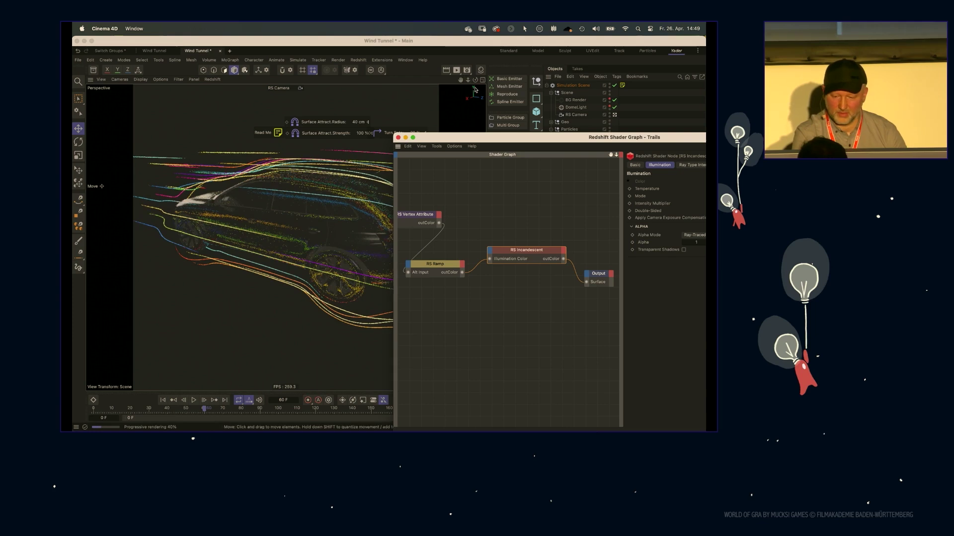
# Step: Close the Trails shader graph window and stop the Redshift IPR in the Perspective view
pyautogui.moveTo(475, 139); pyautogui.dragTo(351, 233)
pyautogui.moveTo(409, 231); pyautogui.dragTo(377, 157)
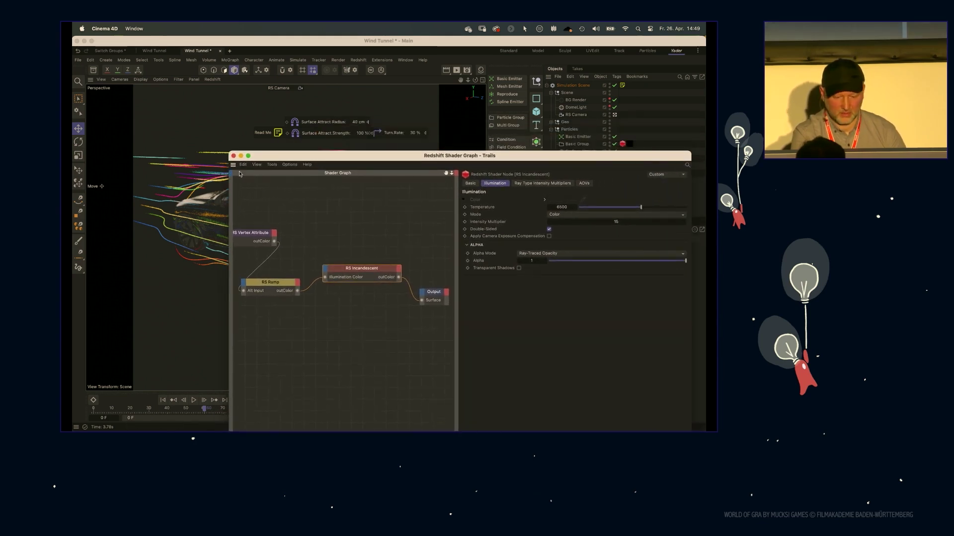
pyautogui.click(233, 156)
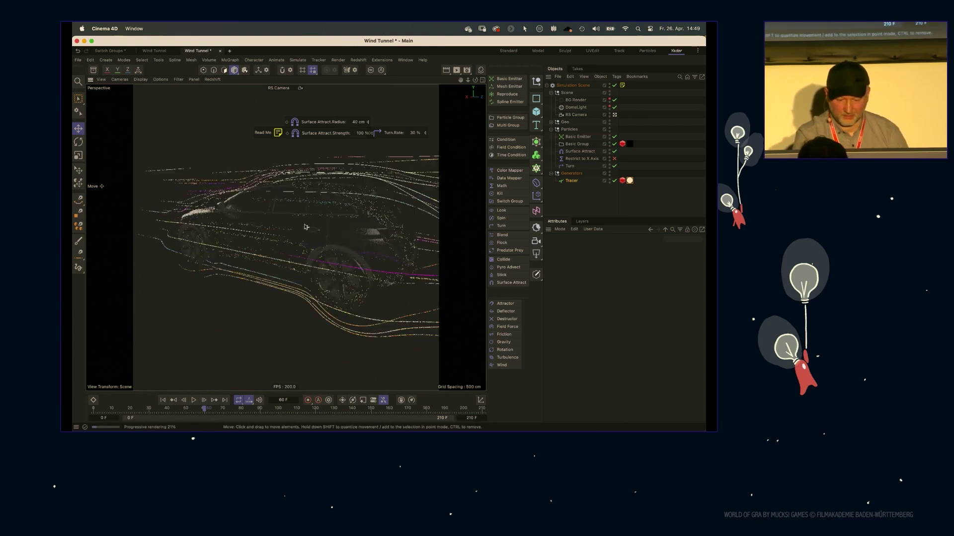
pyautogui.click(213, 80)
pyautogui.click(213, 91)
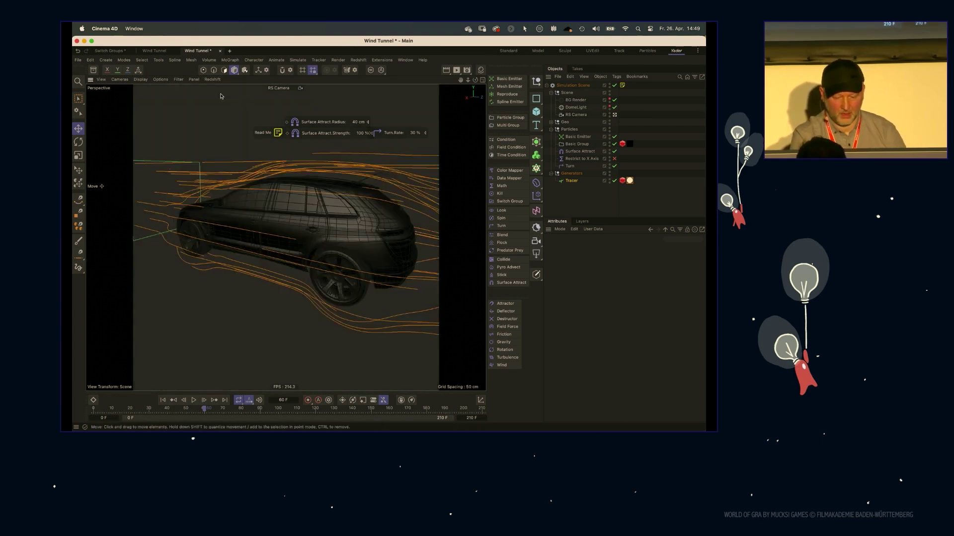
# Step: Play the wind tunnel simulation with nothing selected, stop it at frame 130, and reopen the Asset Browser's particle scenes
pyautogui.click(575, 198)
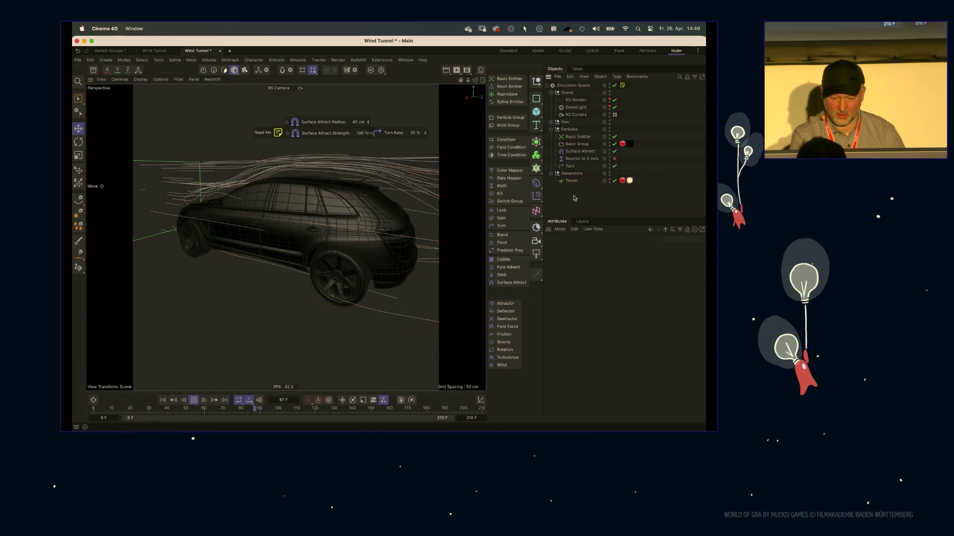
pyautogui.press('F8')
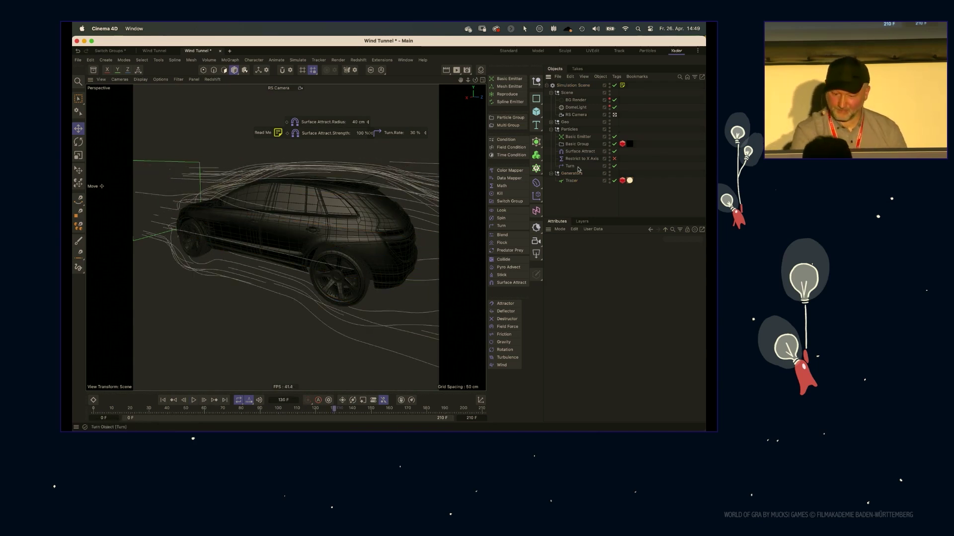
pyautogui.click(94, 71)
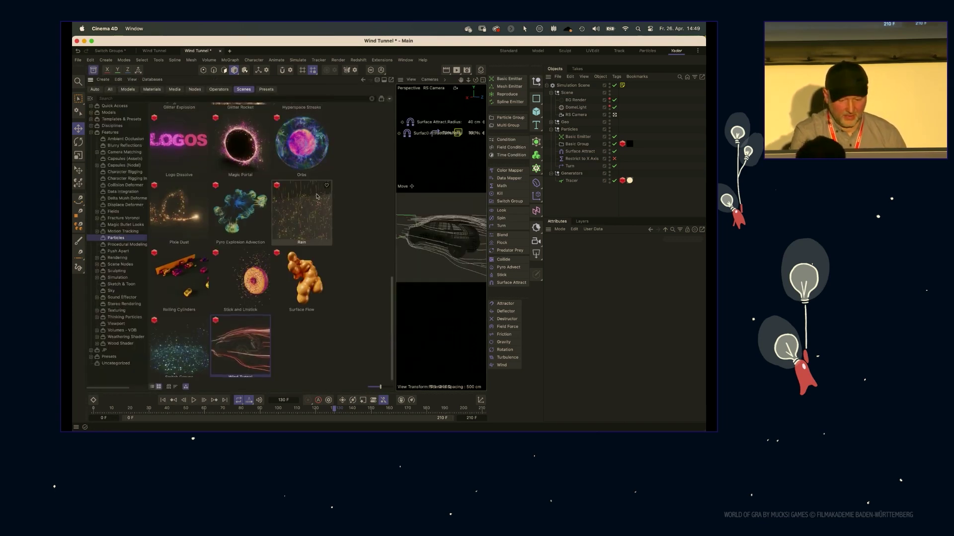
# Step: Load the Pyro Explosion Advection scene, close the Asset Browser, and disable the particle objects and Pyro Output
pyautogui.doubleClick(241, 211)
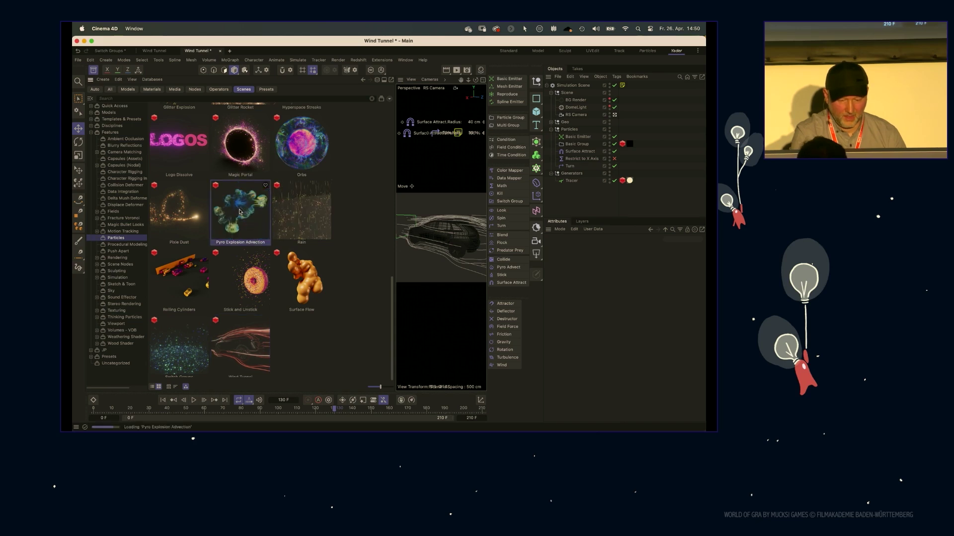
pyautogui.click(93, 71)
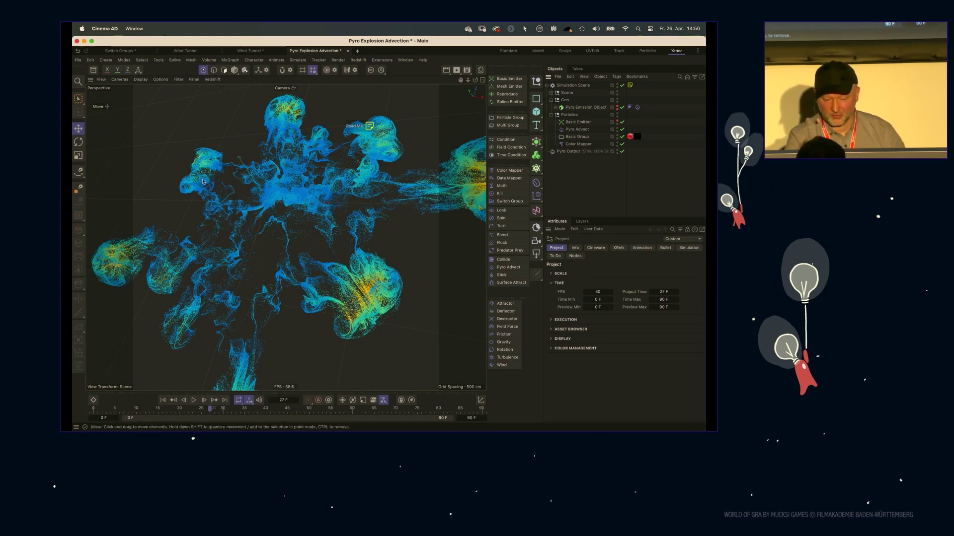
pyautogui.moveTo(623, 123); pyautogui.dragTo(626, 155)
# Step: Enable Draw Pyro in the Simulation Scene's Pyro settings and play the simulation from the start
pyautogui.click(573, 85)
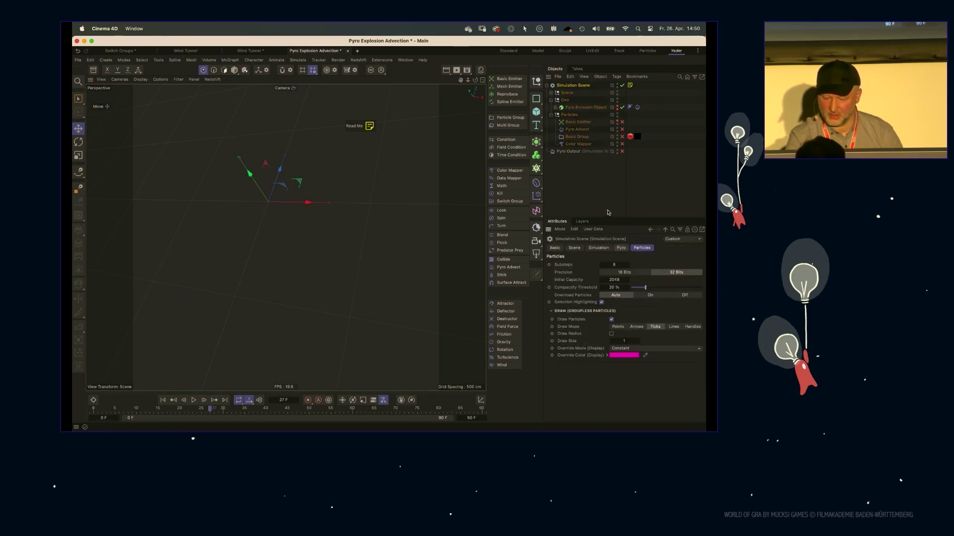
pyautogui.moveTo(602, 217); pyautogui.dragTo(603, 147)
pyautogui.click(621, 176)
pyautogui.scroll(-8, 698, 221)
pyautogui.click(605, 255)
pyautogui.click(163, 401)
pyautogui.click(194, 400)
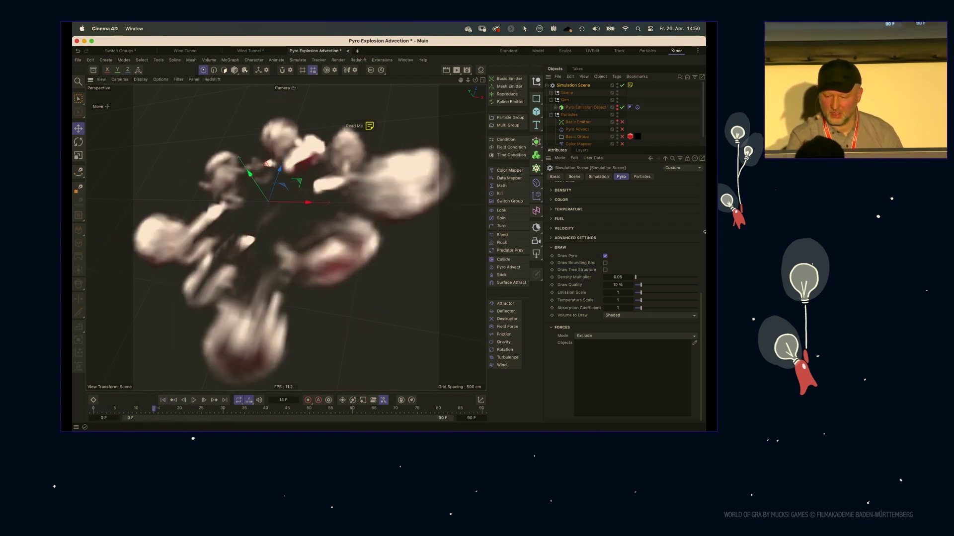
# Step: Set the Simulation Scene's Pyro Voxel Size to 20 cm and replay the explosion from frame 0 to frame 13
pyautogui.scroll(8, 702, 296)
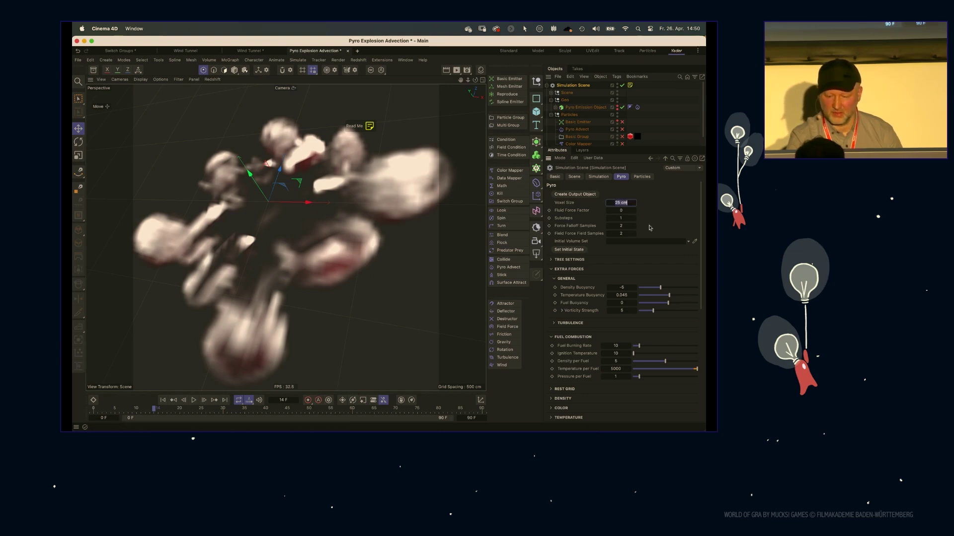
pyautogui.write('0')
pyautogui.hotkey('shift', 'f')
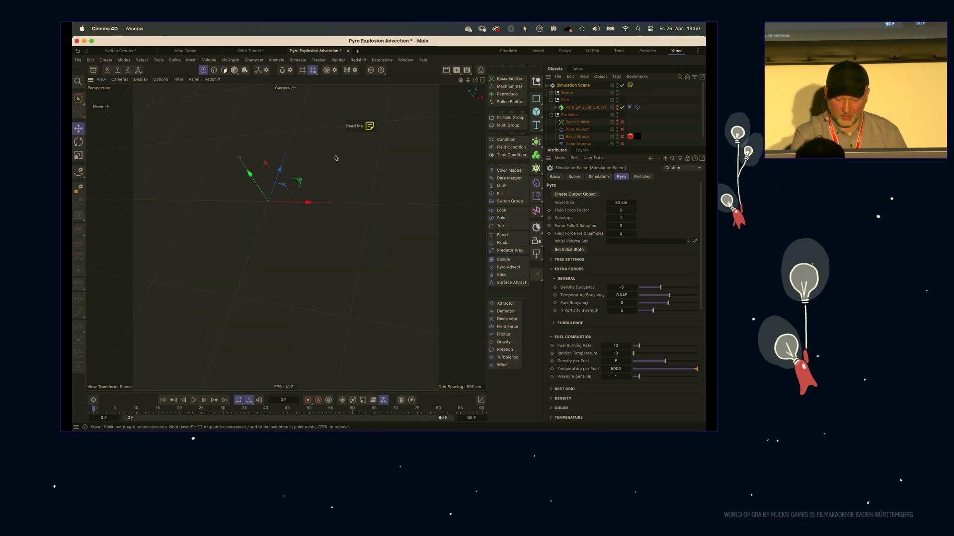
pyautogui.press('F8')
pyautogui.press('F8')
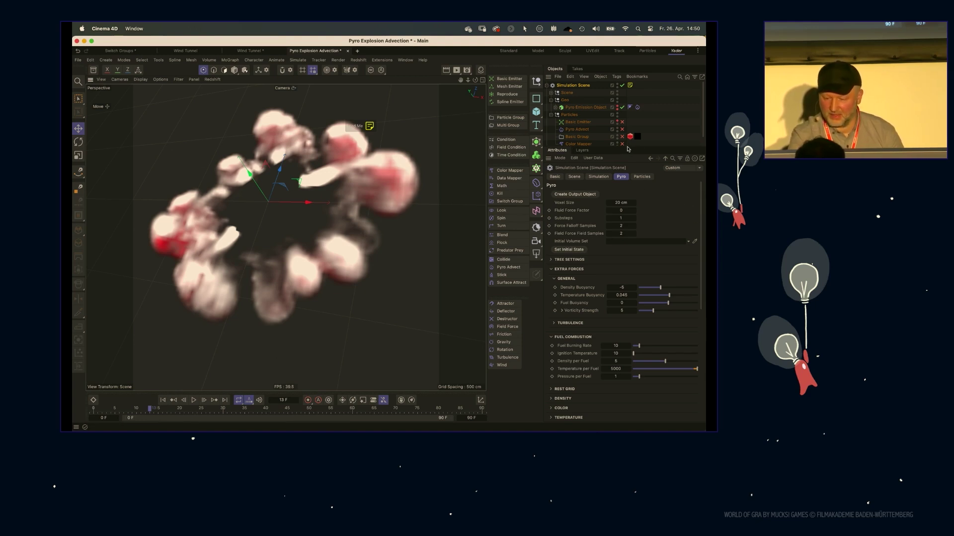
# Step: Turn off Draw Pyro in the Simulation Scene's Pyro settings
pyautogui.moveTo(632, 148); pyautogui.dragTo(632, 222)
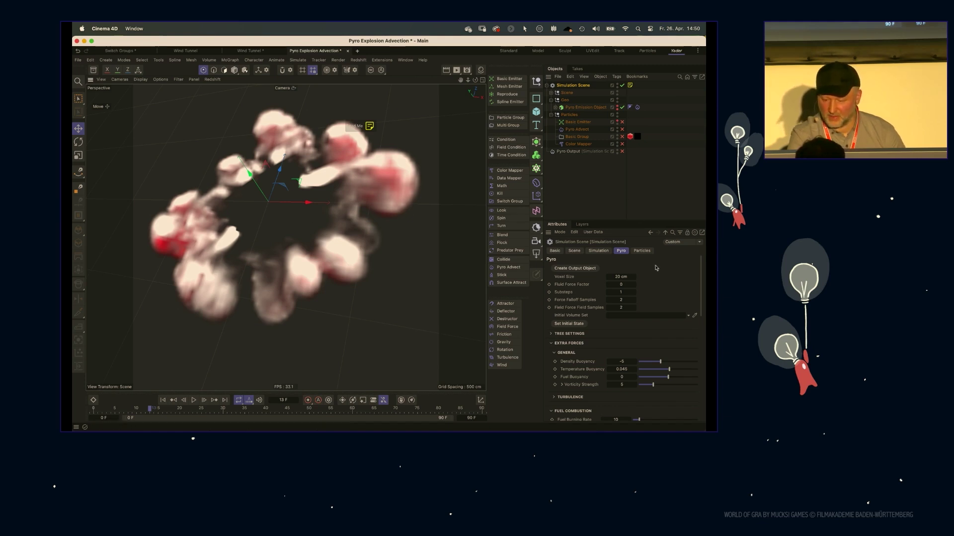
pyautogui.moveTo(701, 281); pyautogui.dragTo(705, 383)
pyautogui.scroll(-1, 664, 278)
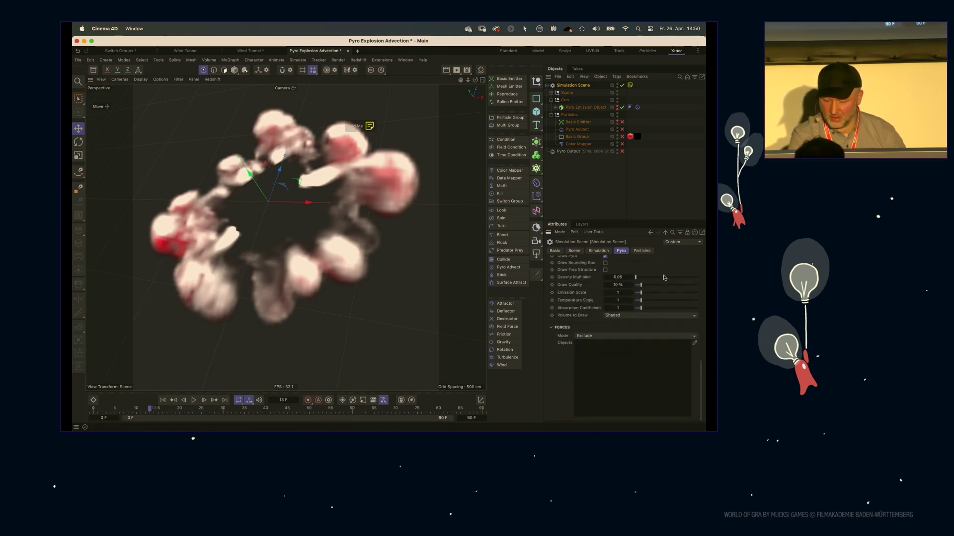
pyautogui.scroll(3, 616, 298)
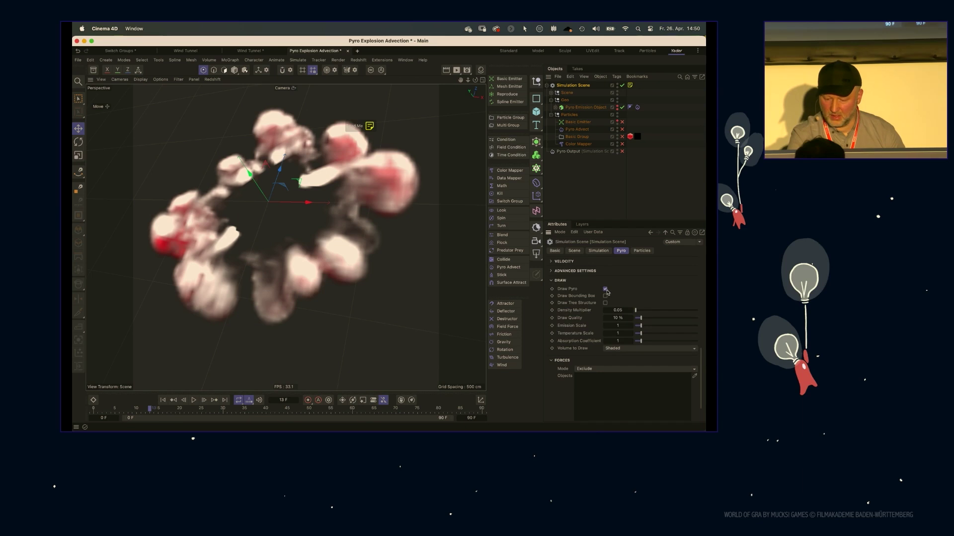
pyautogui.click(605, 289)
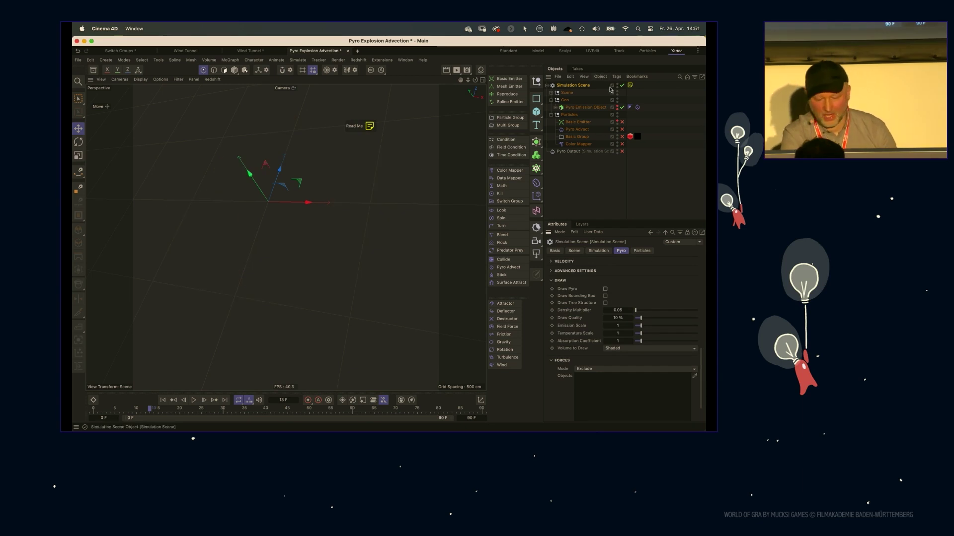
# Step: Enable the Basic Emitter and show its Emission settings
pyautogui.moveTo(629, 109); pyautogui.dragTo(626, 102)
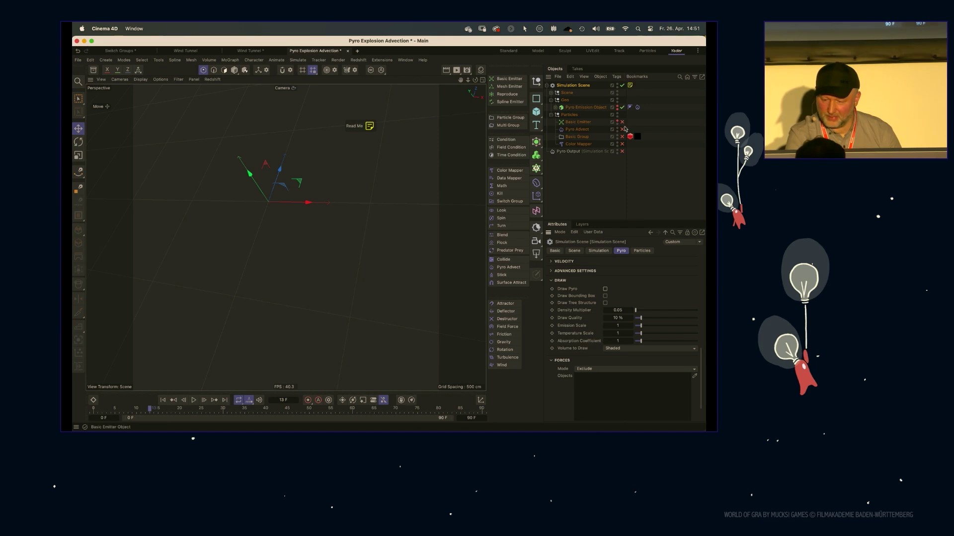
pyautogui.click(576, 122)
pyautogui.moveTo(579, 220); pyautogui.dragTo(579, 184)
pyautogui.click(607, 214)
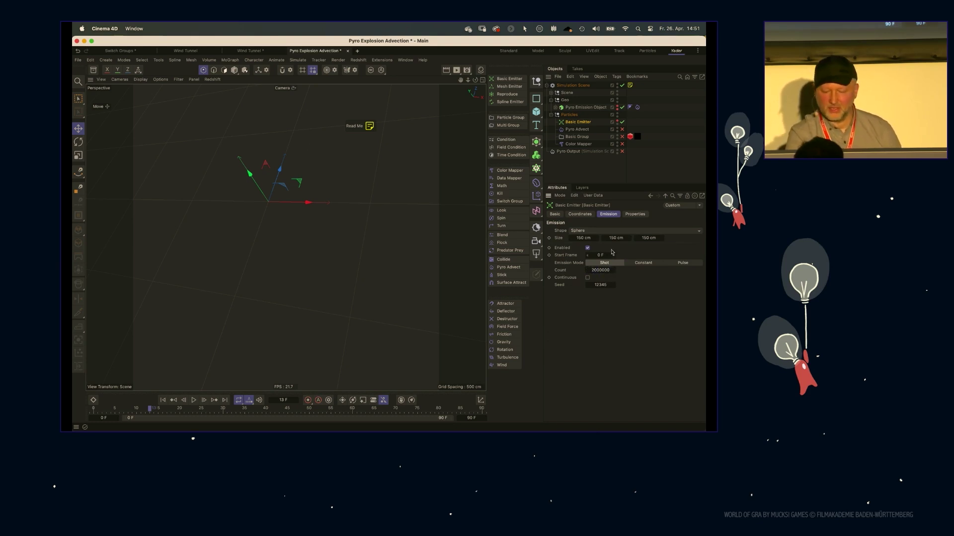
# Step: Play the simulation with the Basic Emitter active, enable the Basic Group, and replay from frame 0 to frame 15
pyautogui.click(163, 399)
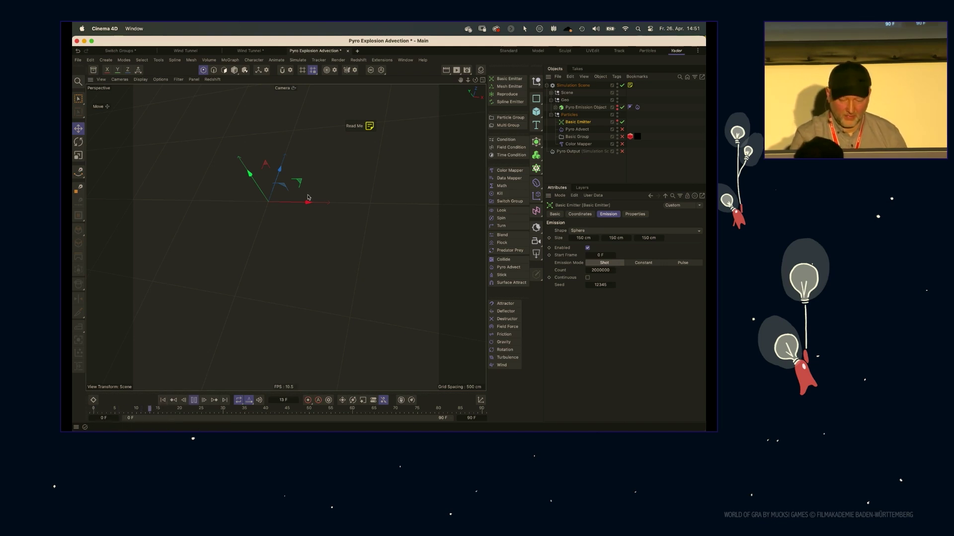
pyautogui.press('F8')
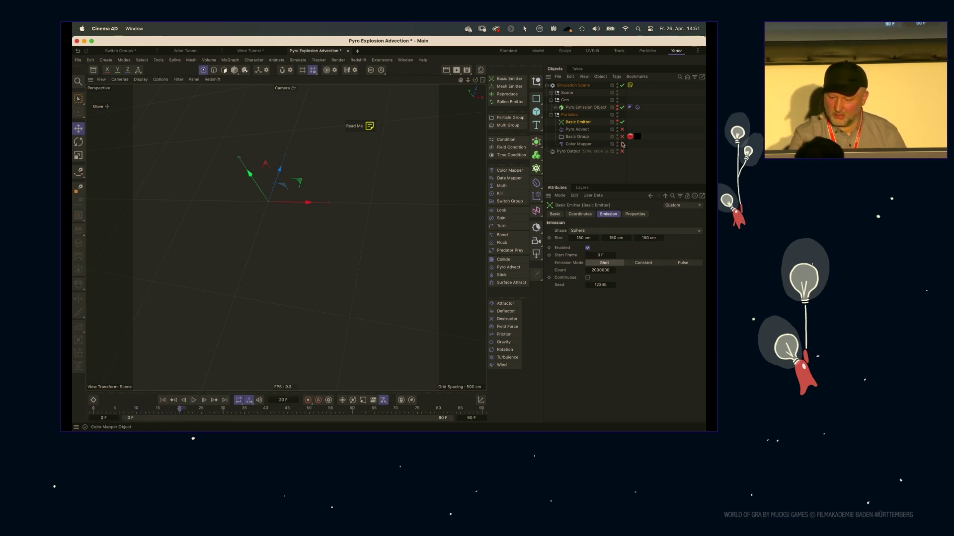
pyautogui.press('F8')
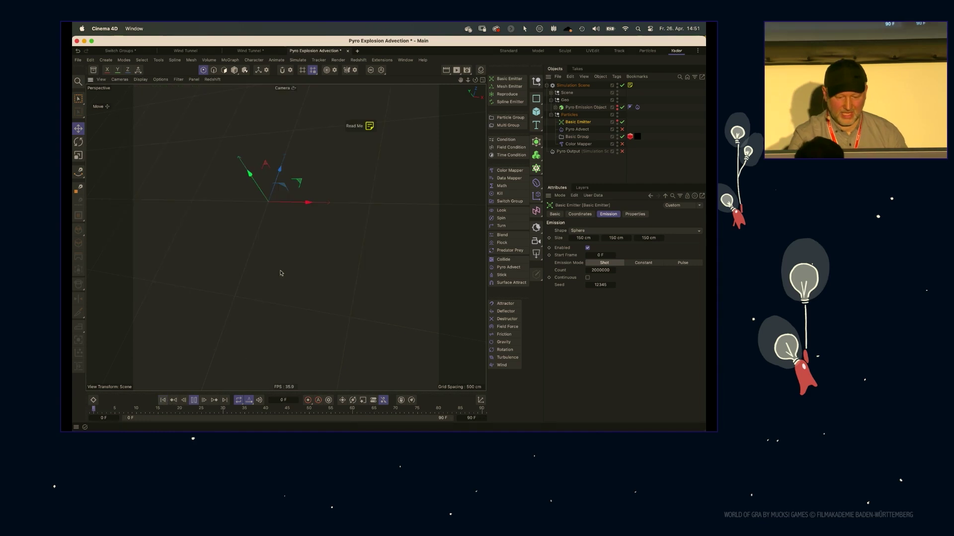
pyautogui.press('F8')
# Step: Replace the Pyro Advect with a new one placed below the Basic Group, keeping its Velocity Type at Set Absolute Velocity
pyautogui.click(578, 129)
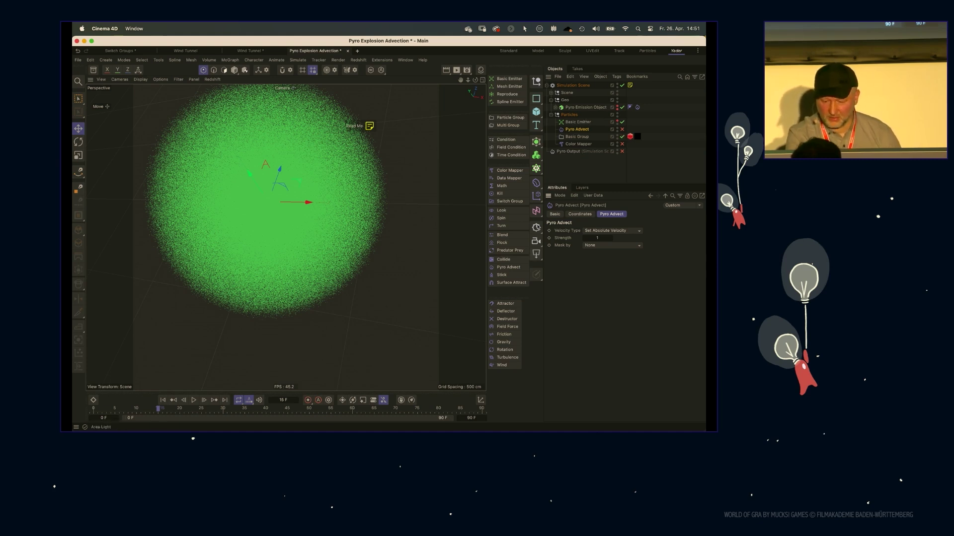
pyautogui.press('Delete')
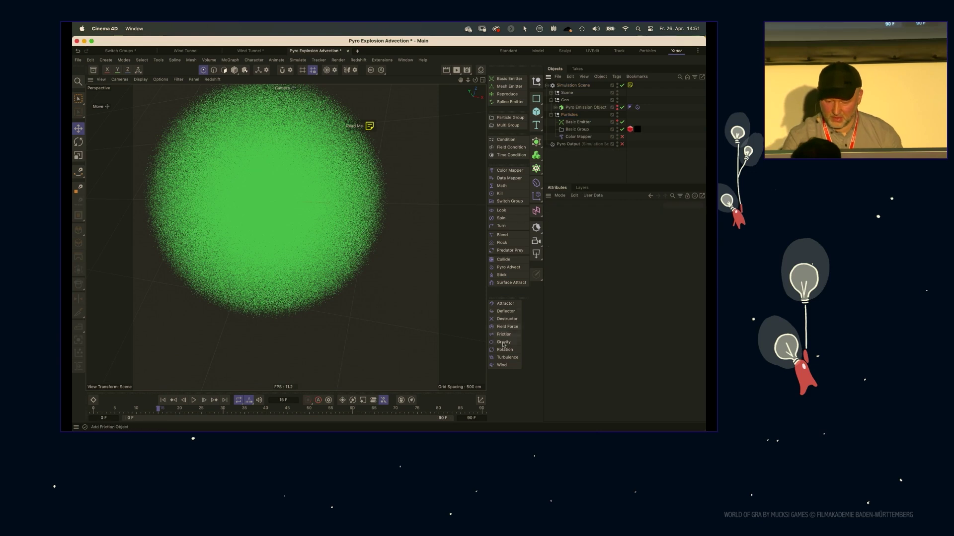
pyautogui.click(503, 267)
pyautogui.moveTo(567, 86); pyautogui.dragTo(583, 140)
pyautogui.click(612, 231)
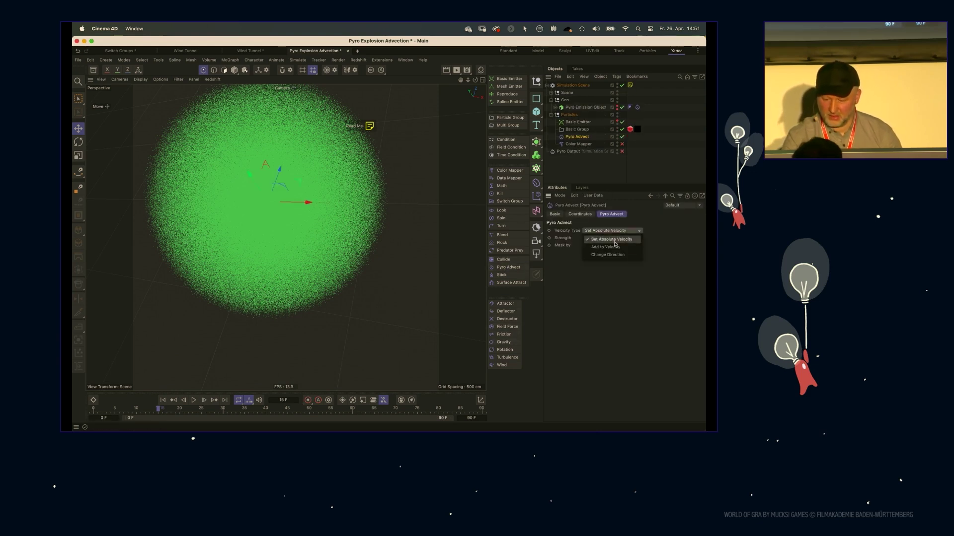
pyautogui.click(618, 235)
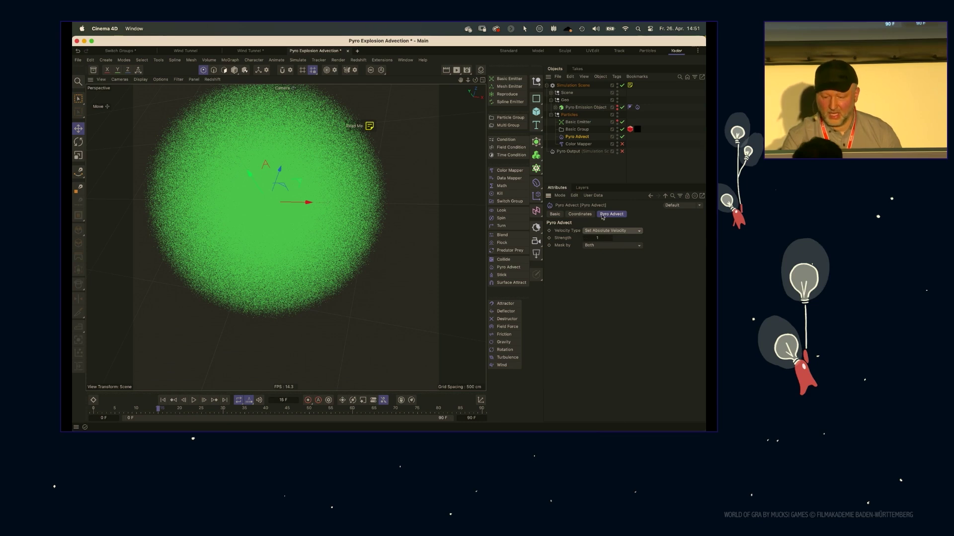
# Step: Play the advected particles from the start with nothing selected, restart once, and stop at frame 13
pyautogui.click(604, 171)
pyautogui.hotkey('shift', 'f')
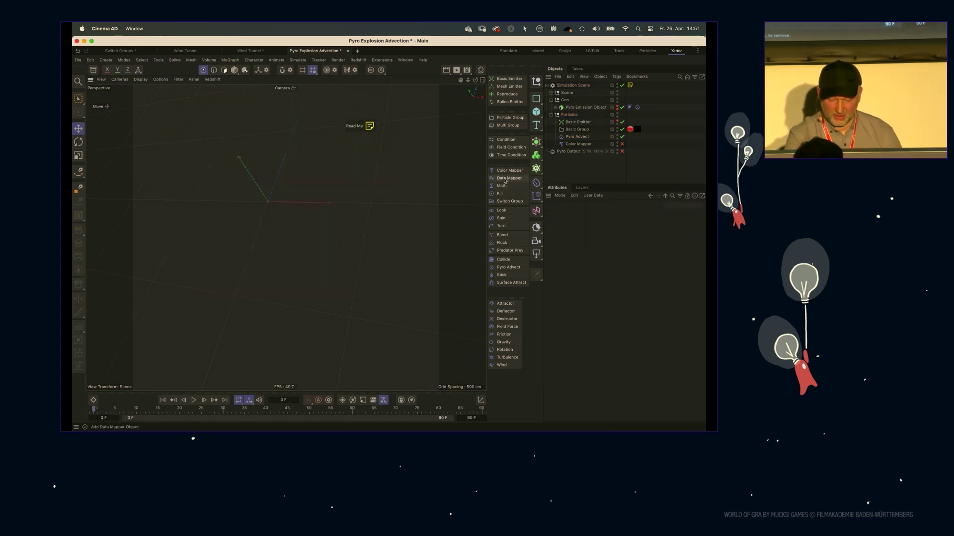
pyautogui.press('F8')
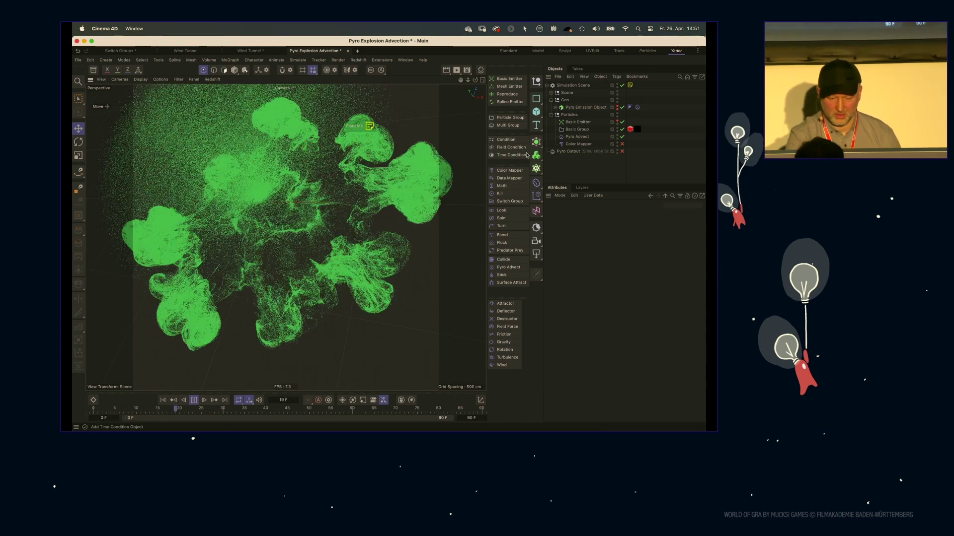
pyautogui.hotkey('shift', 'f')
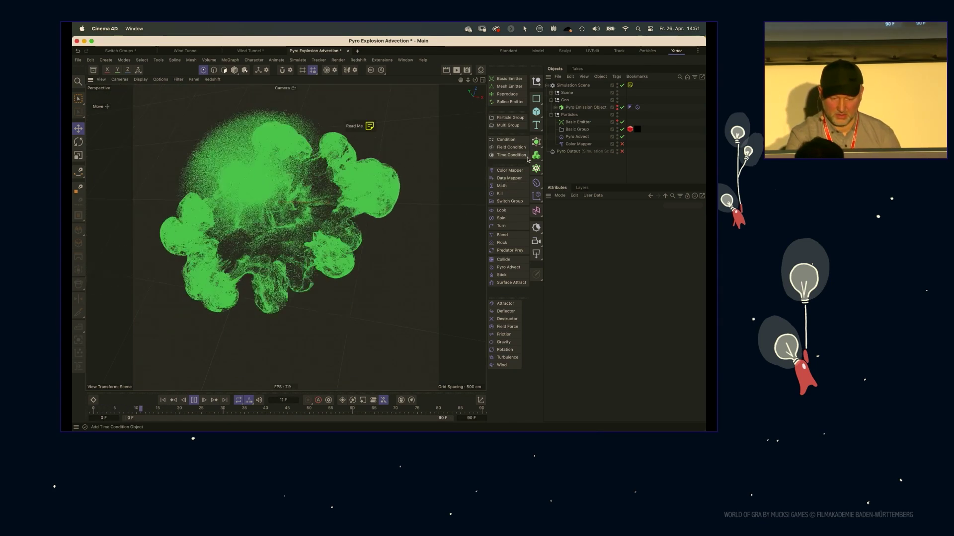
pyautogui.press('F8')
# Step: Enable the Color Mapper and play the simulation from frame 0
pyautogui.click(586, 144)
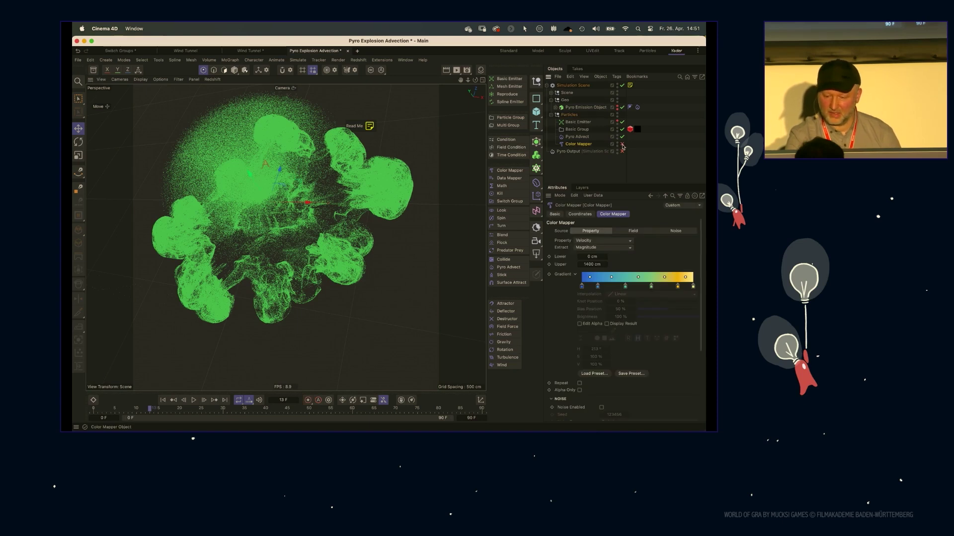
pyautogui.click(622, 144)
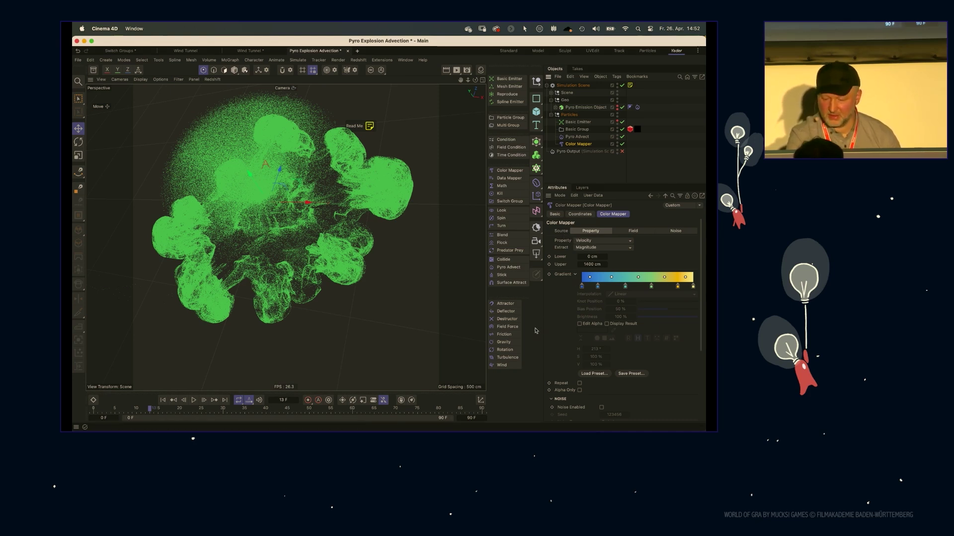
pyautogui.click(162, 400)
pyautogui.click(194, 400)
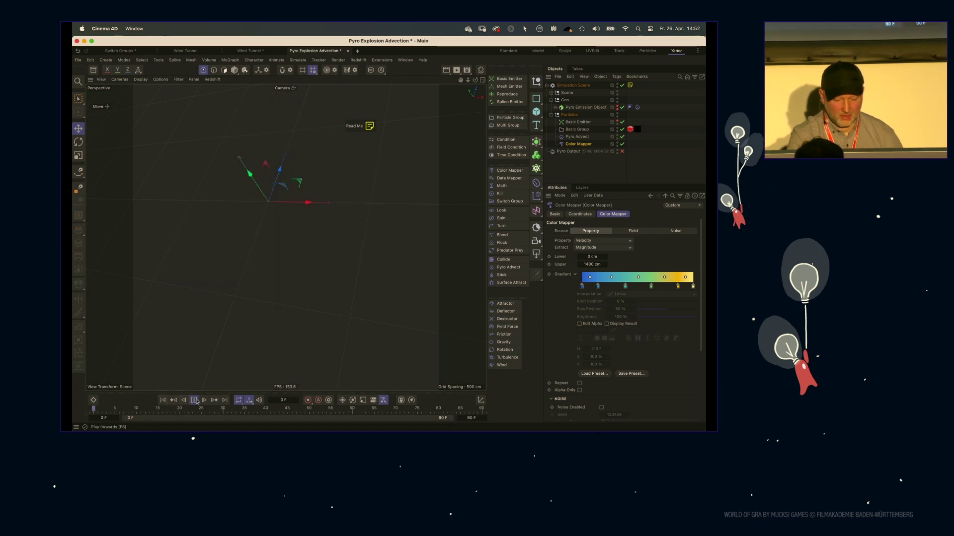
# Step: Set the Basic Emitter's Speed to 0 cm in its velocity properties while the simulation plays
pyautogui.click(578, 122)
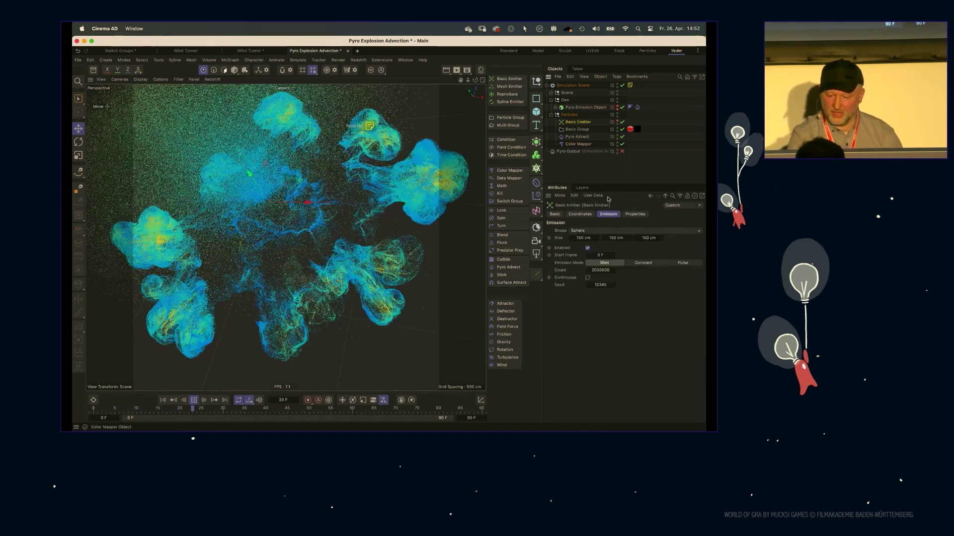
pyautogui.click(634, 214)
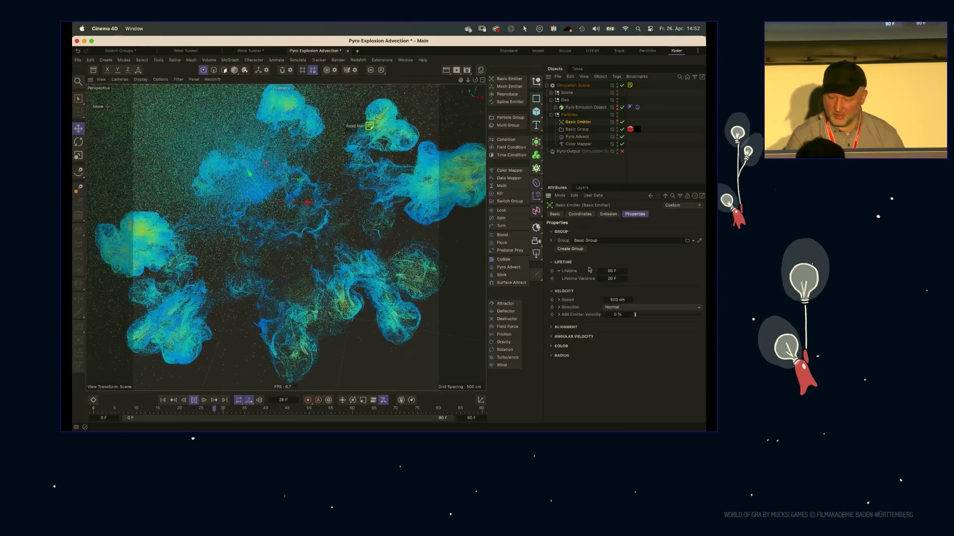
pyautogui.click(559, 300)
pyautogui.write('00')
pyautogui.doubleClick(617, 300)
pyautogui.write('0')
pyautogui.press('Return')
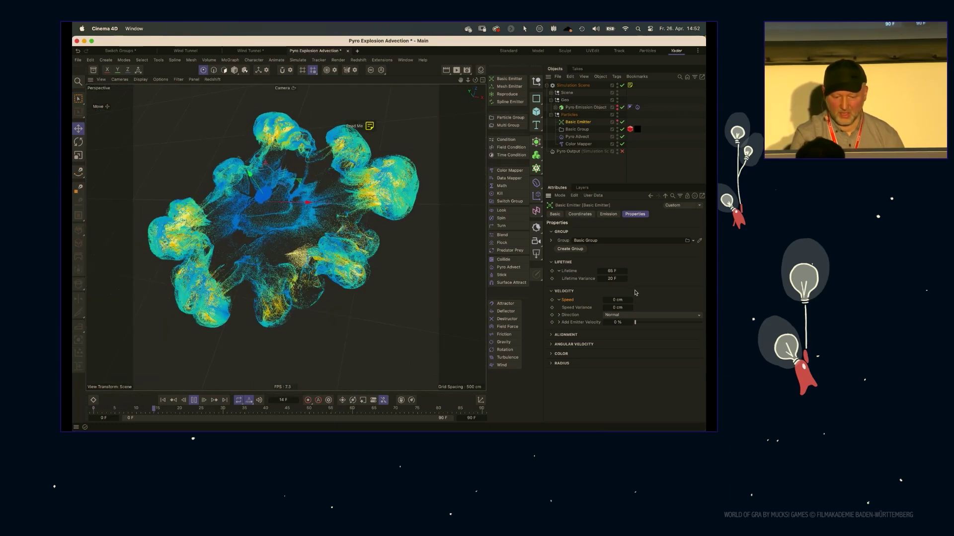
# Step: Set the Simulation Scene's Pyro Voxel Size to 30 cm and restart the simulation
pyautogui.click(573, 85)
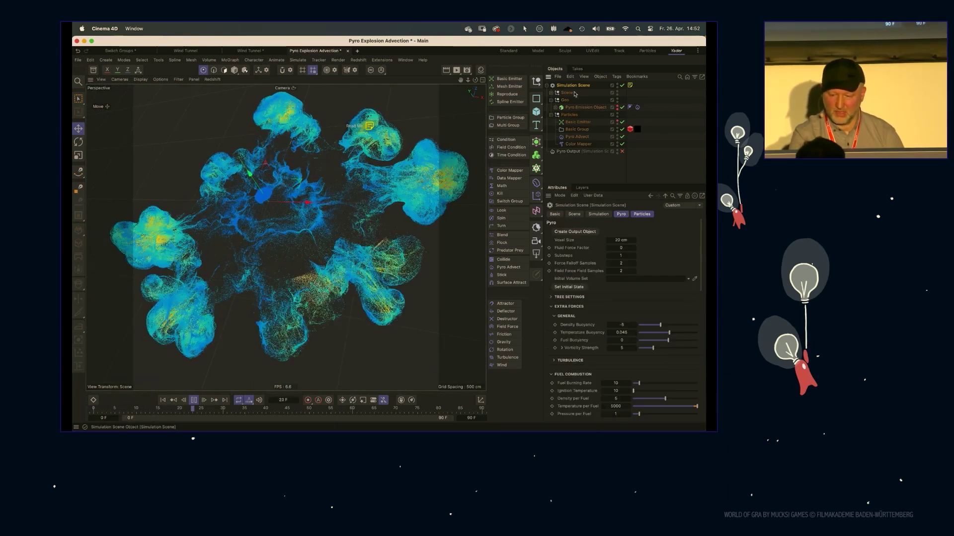
pyautogui.click(621, 241)
pyautogui.write('30')
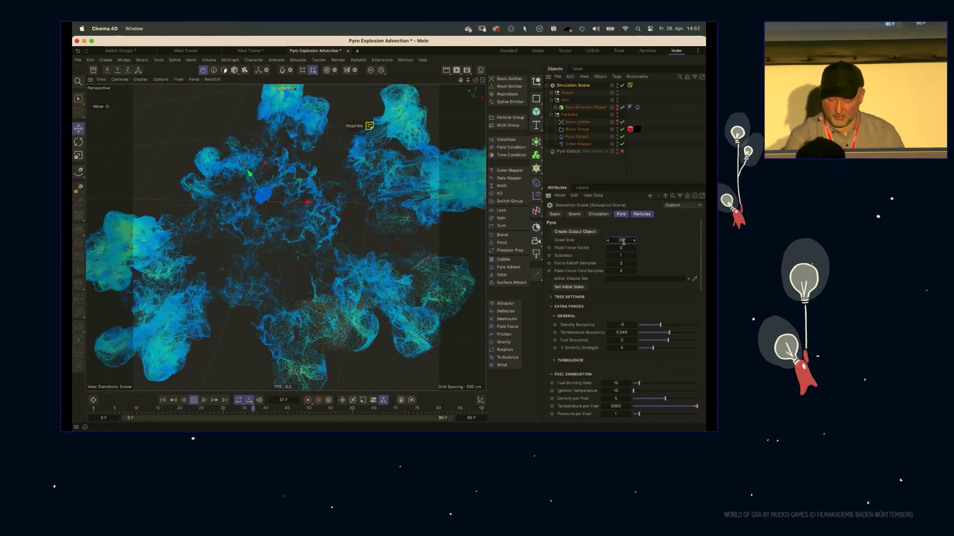
pyautogui.press('Return')
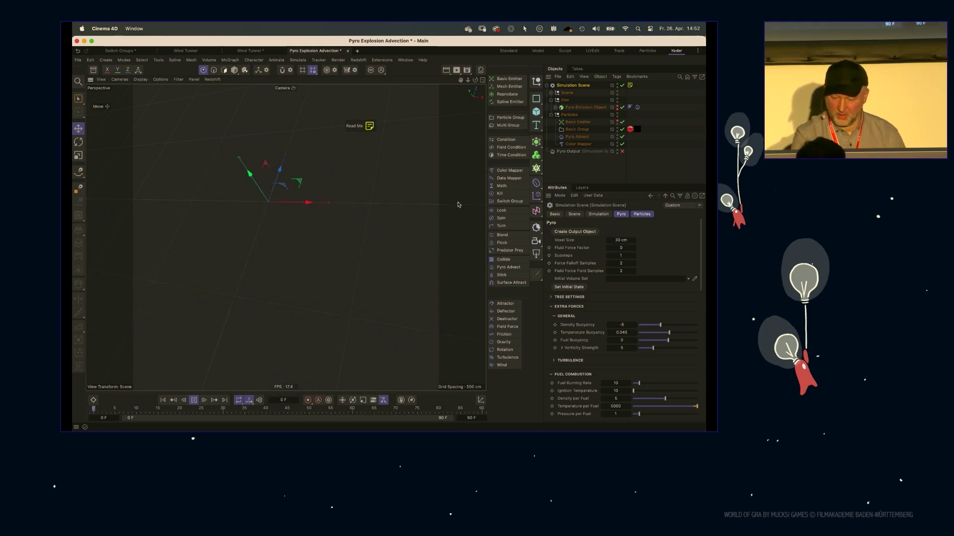
# Step: Set the Simulation Scene's pyro Velocity Damping to 5 % and raise it to 10 % while the simulation plays
pyautogui.scroll(-1, 656, 268)
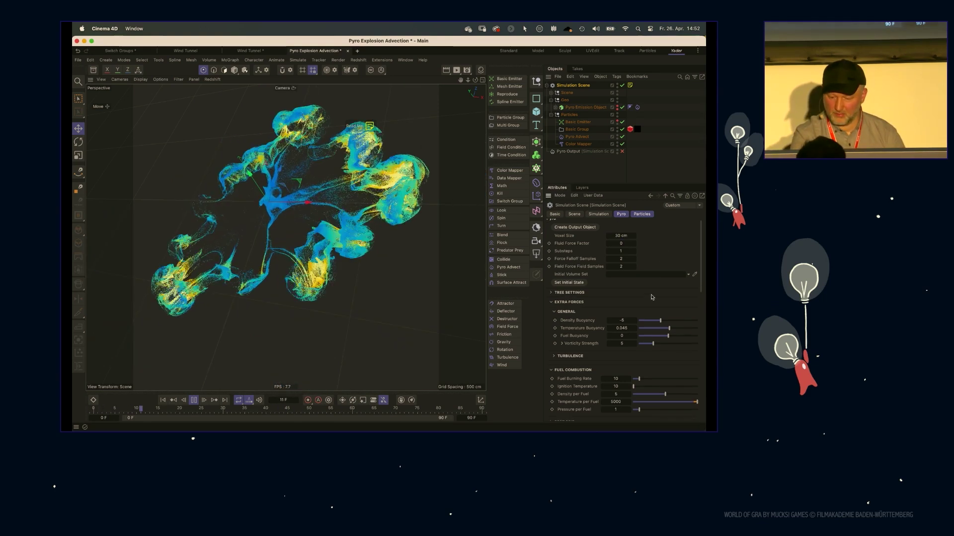
pyautogui.click(564, 303)
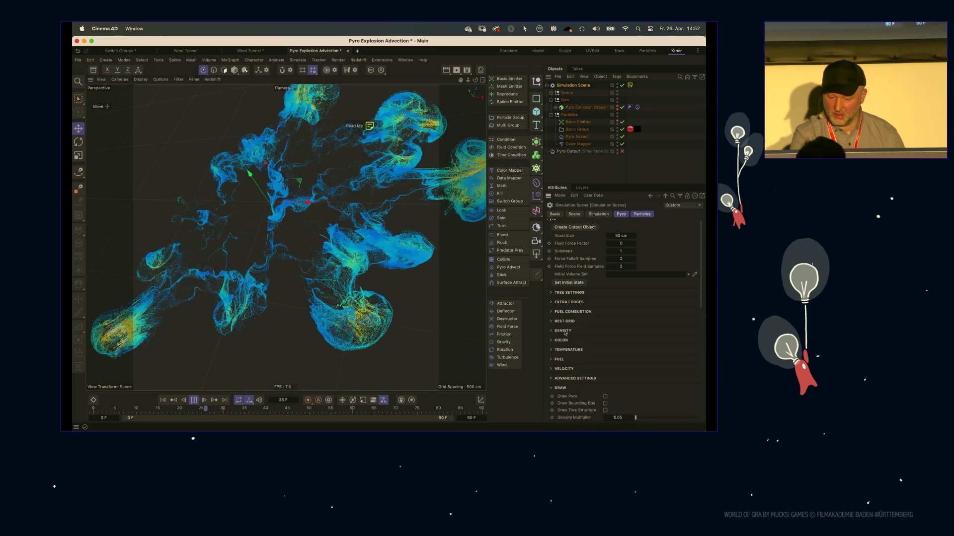
pyautogui.click(563, 369)
pyautogui.scroll(-5, 621, 308)
pyautogui.click(624, 286)
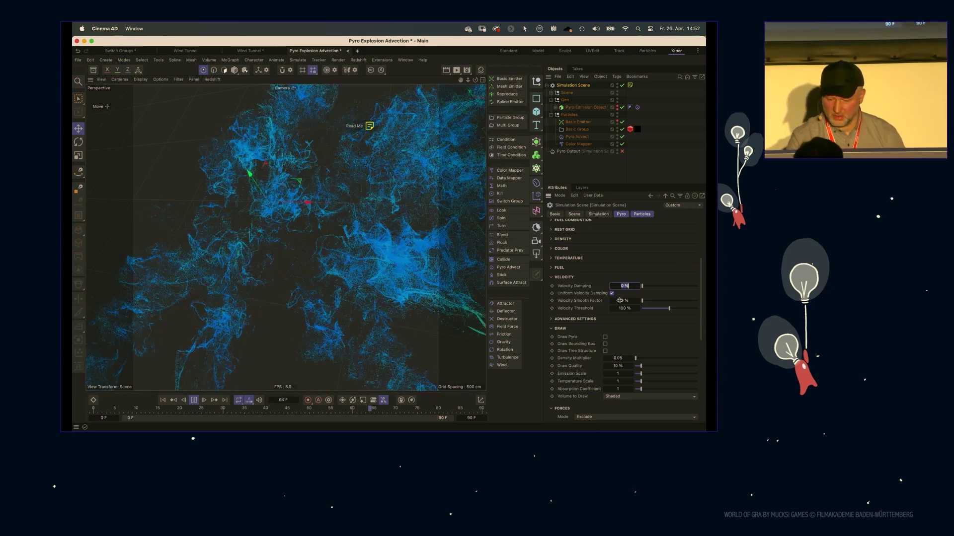
pyautogui.write('5')
pyautogui.press('Return')
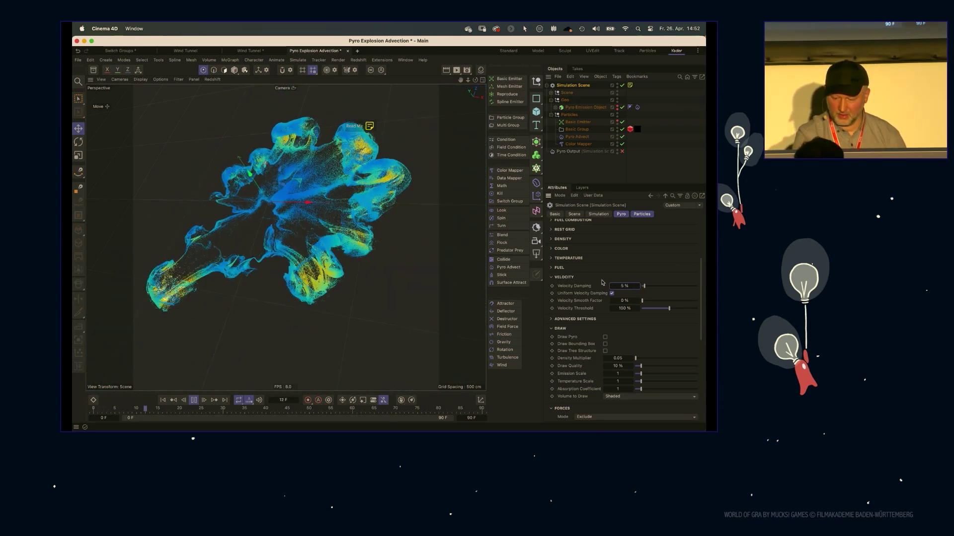
pyautogui.click(620, 286)
pyautogui.write('10')
pyautogui.press('Return')
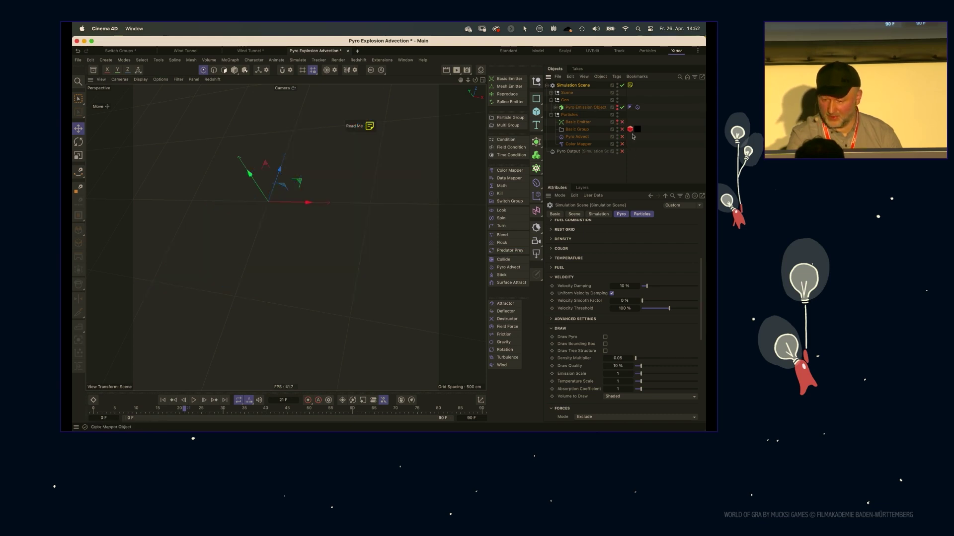
# Step: Show only the Simulation Scene's Pyro settings and enable Draw Pyro
pyautogui.moveTo(702, 286)
pyautogui.mouseDown()
pyautogui.moveTo(703, 342)
pyautogui.moveTo(691, 354)
pyautogui.mouseUp()
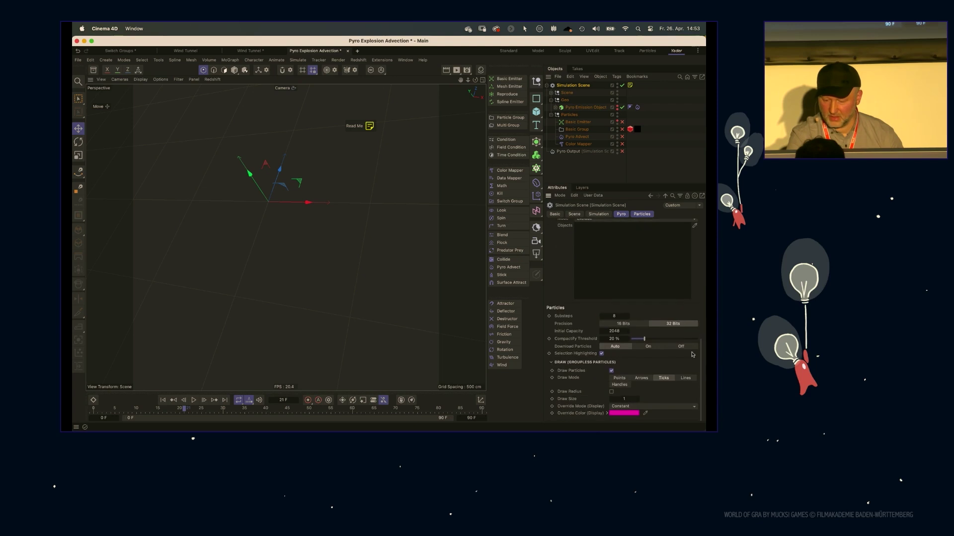
pyautogui.scroll(5, 695, 347)
pyautogui.click(625, 214)
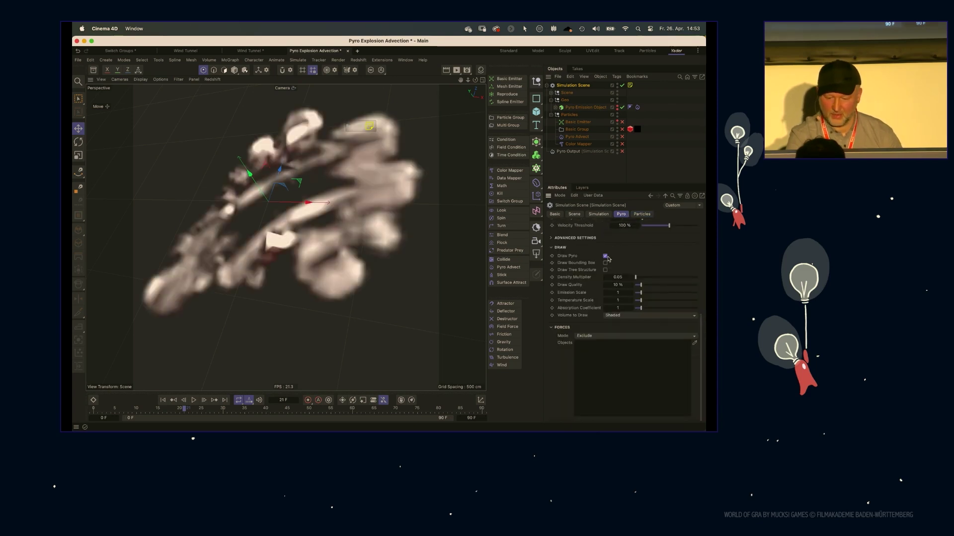
# Step: Expand the Pyro Emission Object, open its Pyro Emitter tag and play from frame 0 twice to examine the animated density and temperature
pyautogui.click(584, 109)
pyautogui.click(556, 108)
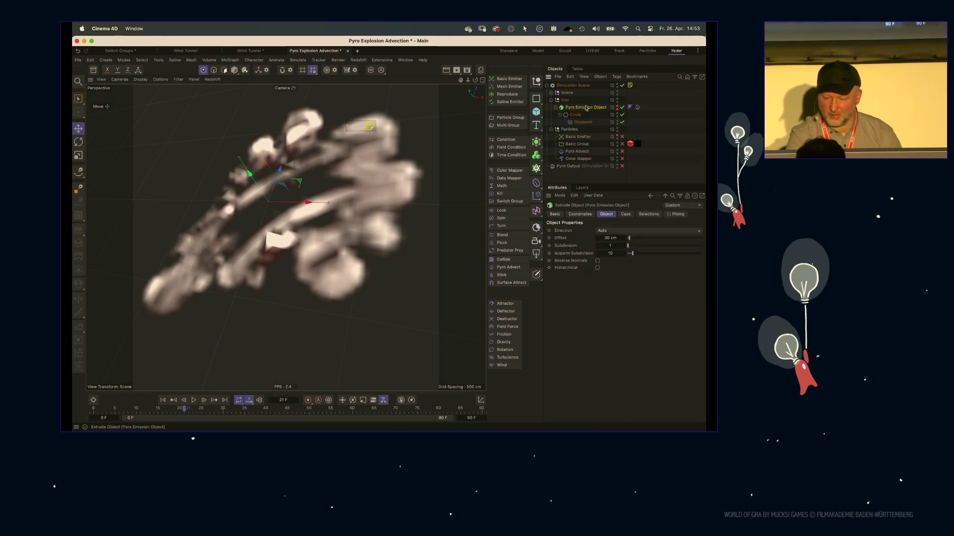
pyautogui.click(637, 107)
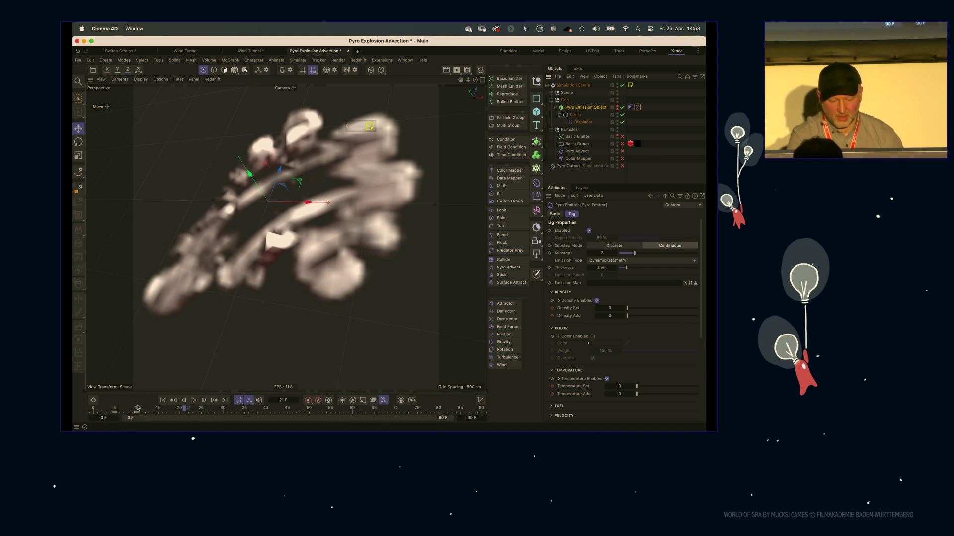
pyautogui.click(163, 400)
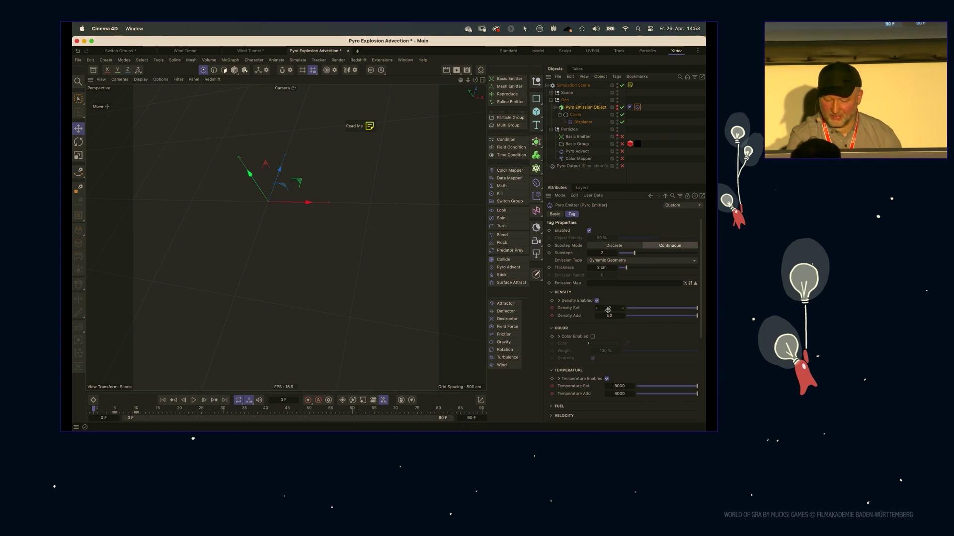
pyautogui.click(194, 400)
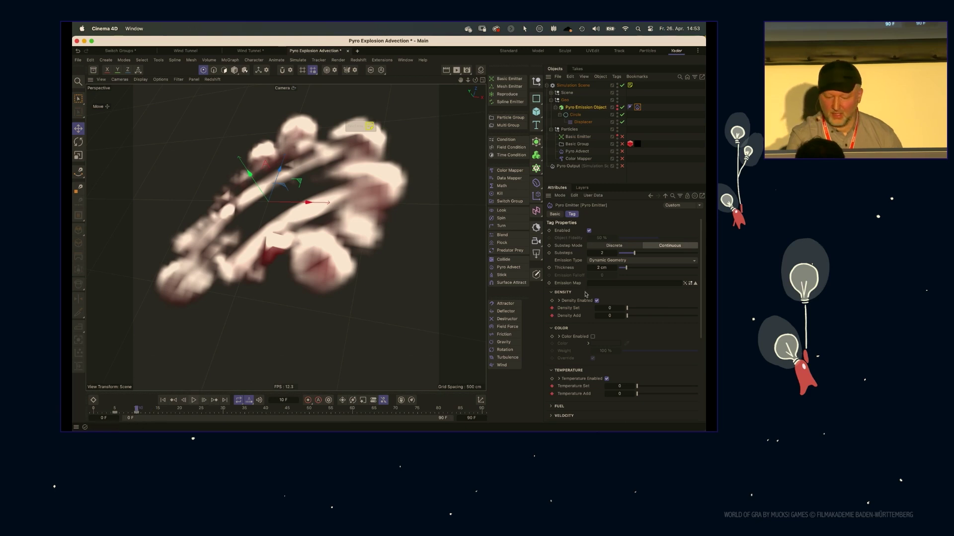
pyautogui.click(169, 400)
pyautogui.click(193, 400)
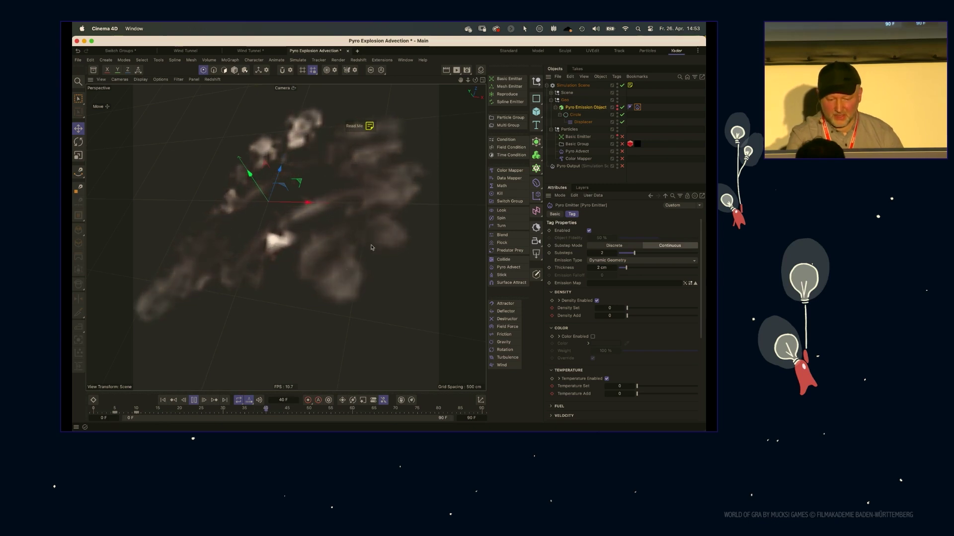
# Step: Set the Simulation Scene's pyro Voxel Size to 25 cm and stop the playing simulation
pyautogui.click(573, 85)
pyautogui.doubleClick(621, 240)
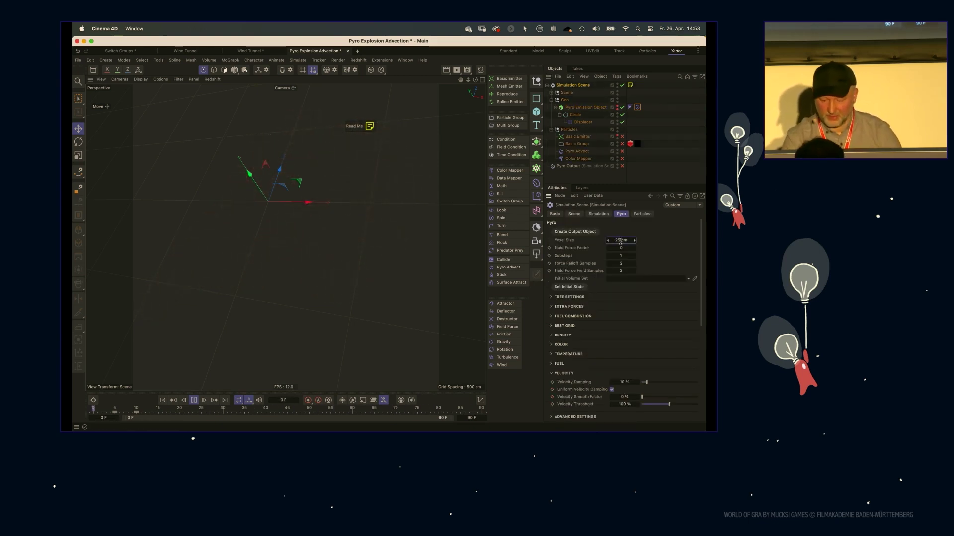
pyautogui.press('F8')
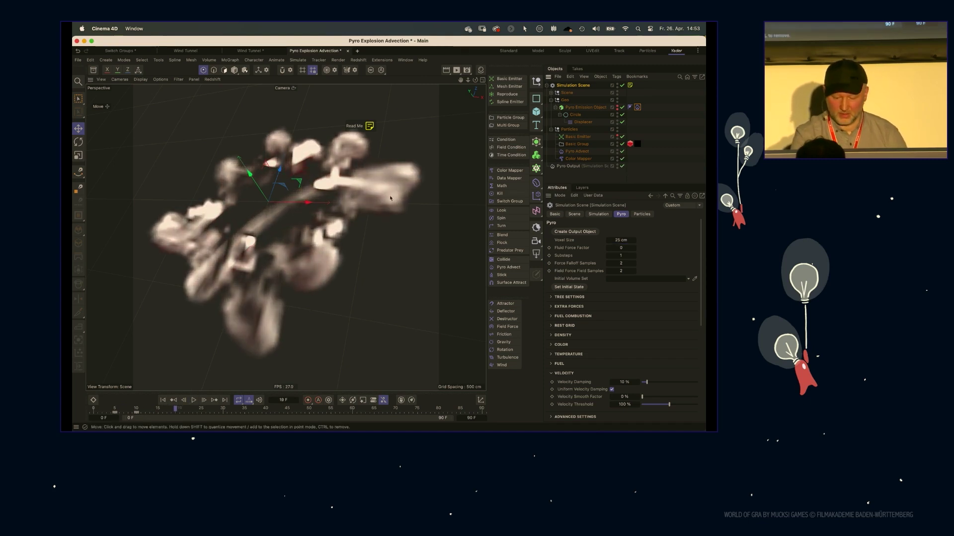
# Step: Replay the pyro and the advected particles together from frame 0 and stop at frame 23
pyautogui.hotkey('shift', 'f')
pyautogui.press('F8')
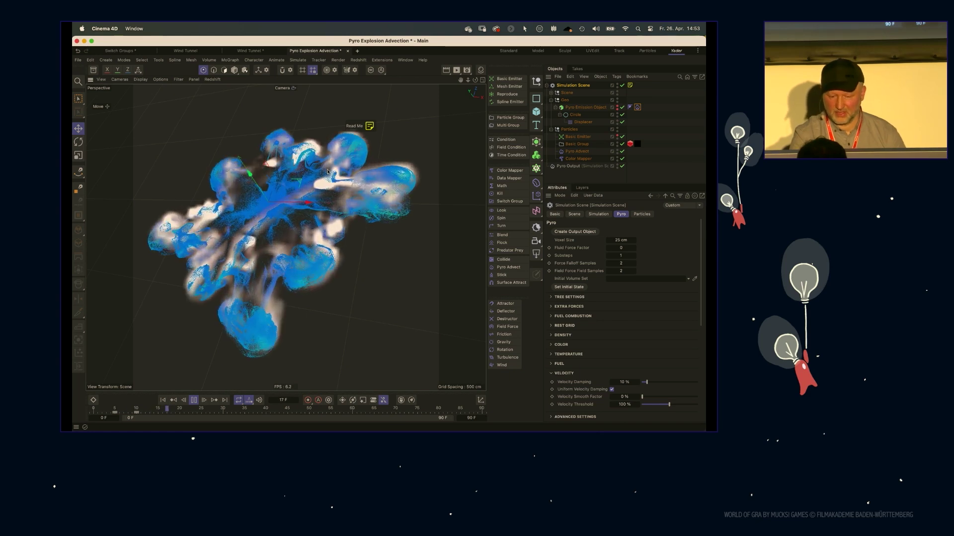
pyautogui.press('F8')
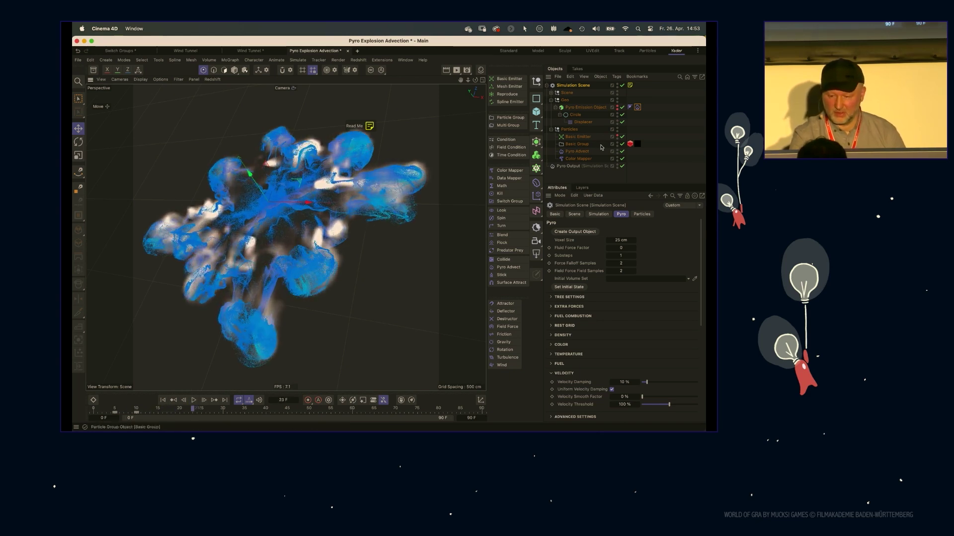
# Step: Open the Simulation Scene's Read Me annotation and highlight its description and particle caching note
pyautogui.click(631, 86)
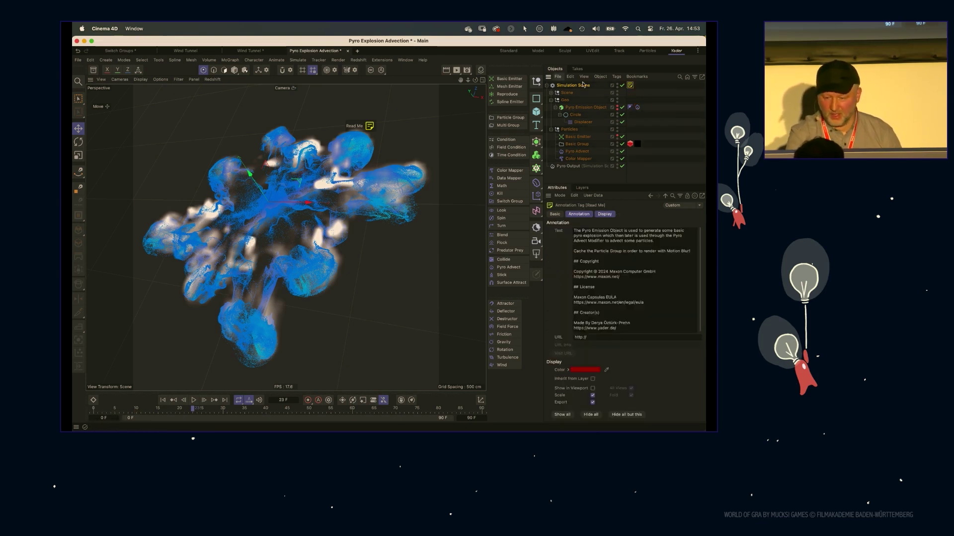
pyautogui.click(571, 86)
pyautogui.click(631, 86)
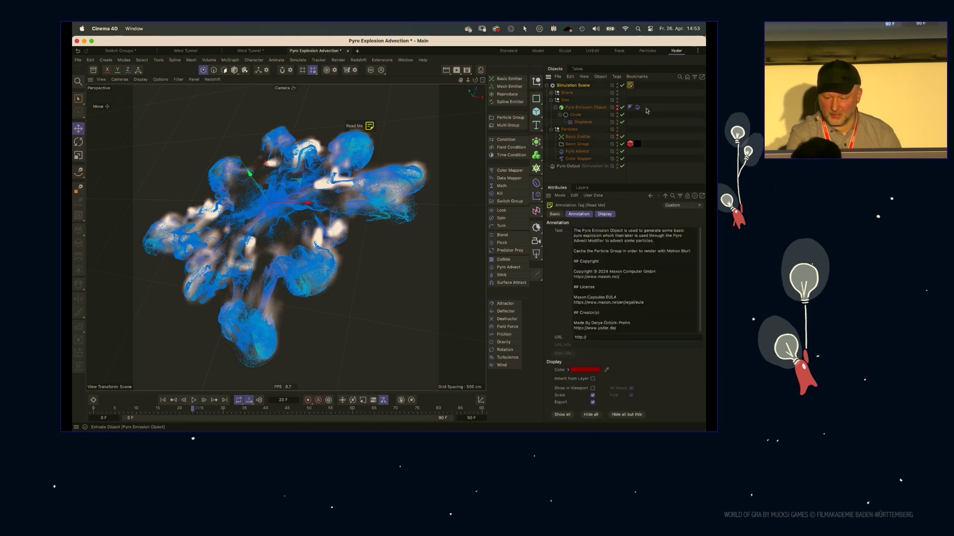
pyautogui.moveTo(684, 260); pyautogui.dragTo(591, 217)
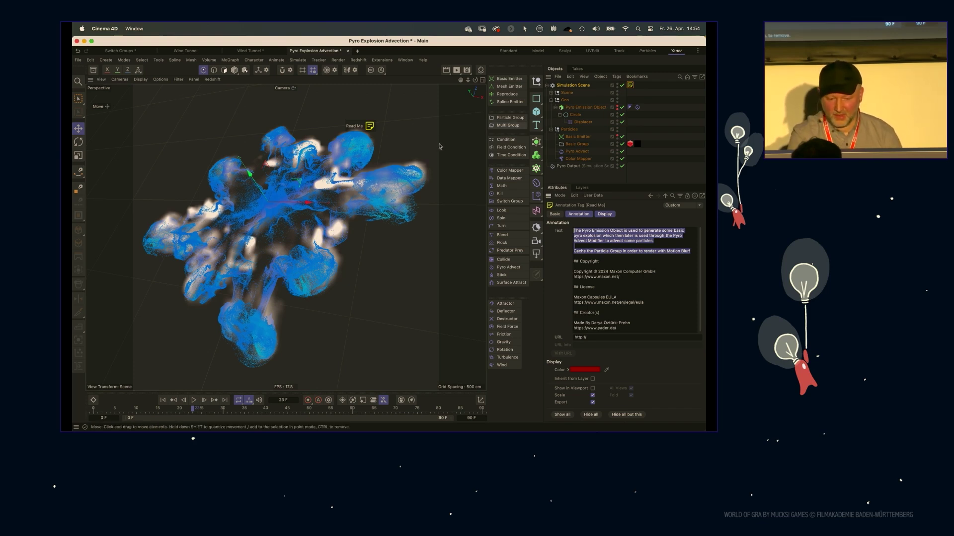
# Step: Open the Rain example scene from the Particles assets and close the Asset Browser
pyautogui.click(92, 70)
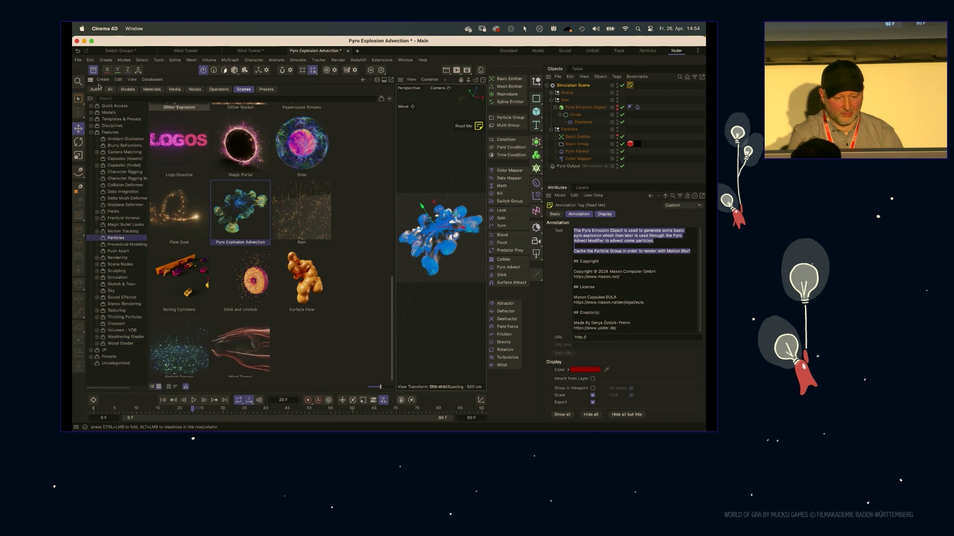
pyautogui.doubleClick(324, 220)
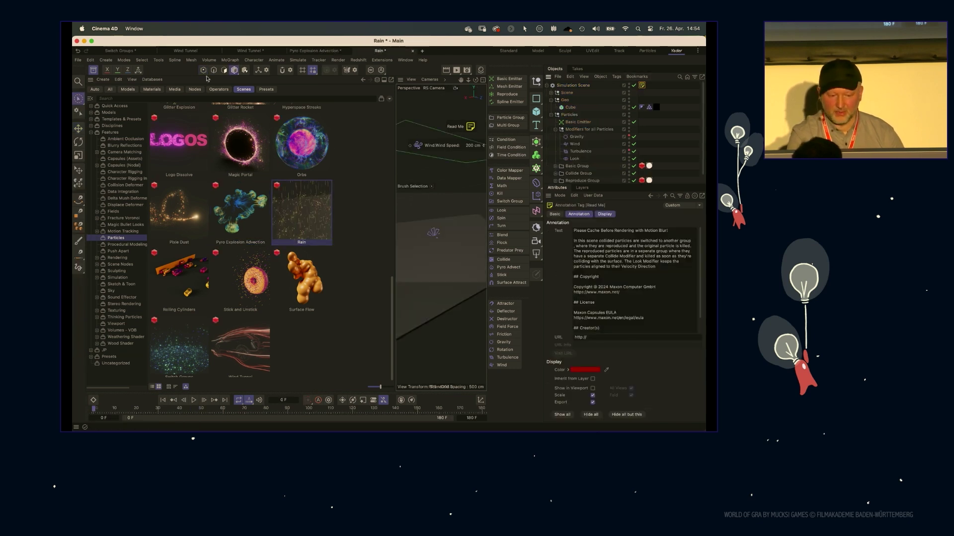
pyautogui.click(93, 70)
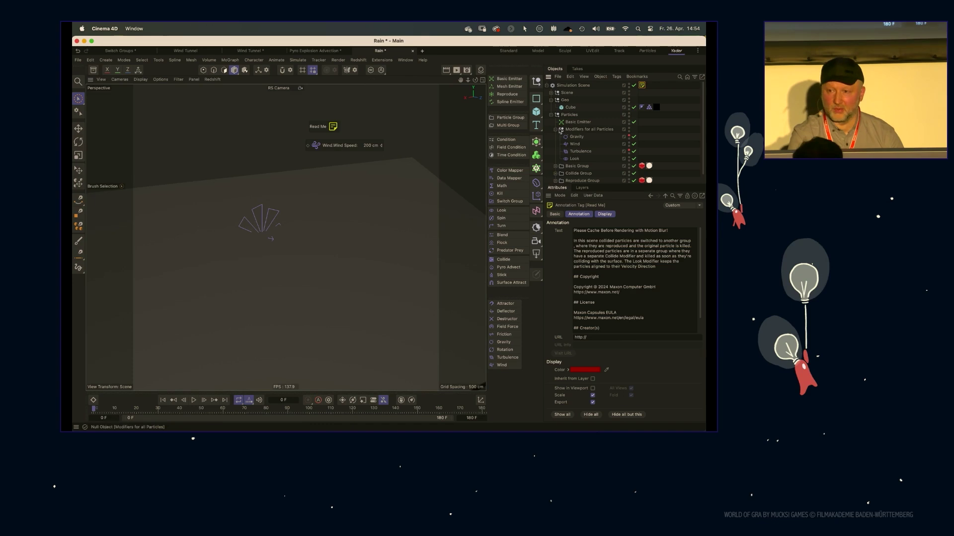
# Step: Open the Glitter Rocket example scene from the Particles assets and close the Asset Browser
pyautogui.click(94, 70)
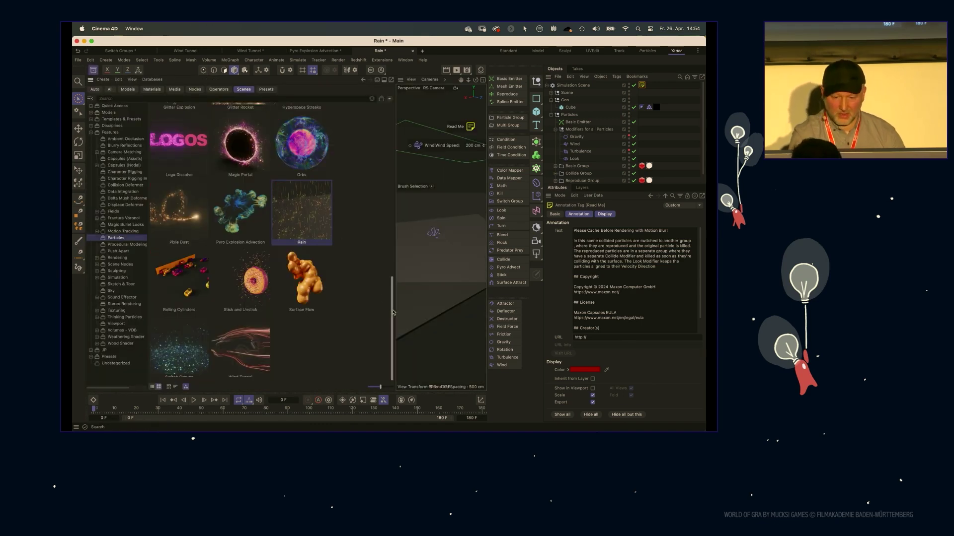
pyautogui.scroll(-1, 393, 313)
pyautogui.moveTo(393, 313); pyautogui.dragTo(380, 237)
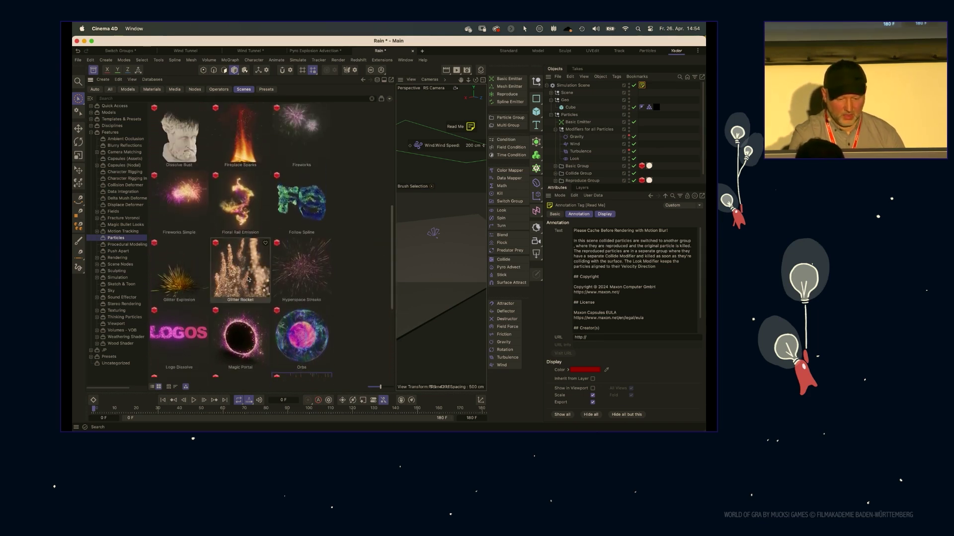
pyautogui.doubleClick(240, 248)
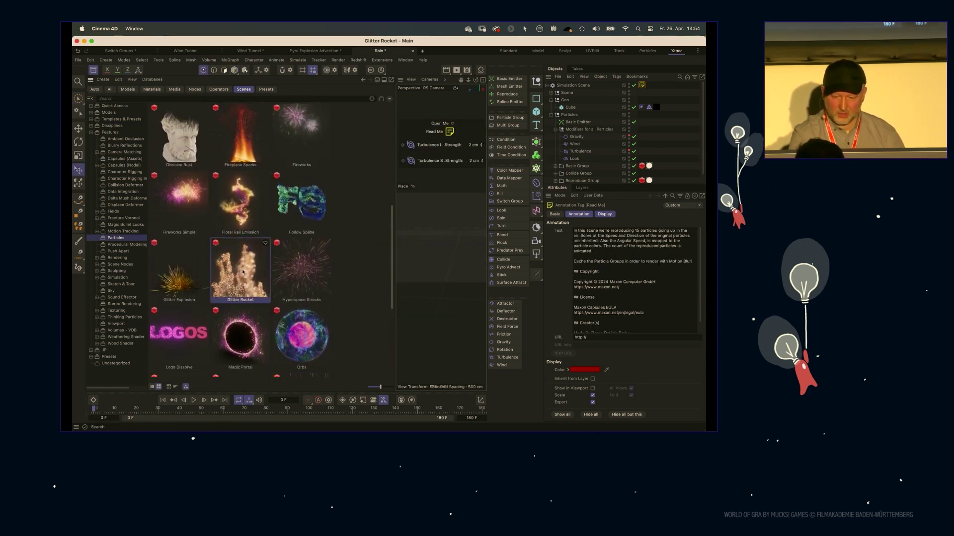
pyautogui.click(93, 70)
# Step: Close the Switch Groups, Wind Tunnel, Pyro Explosion Advection and Rain projects without saving, keeping only Glitter Rocket open
pyautogui.click(151, 51)
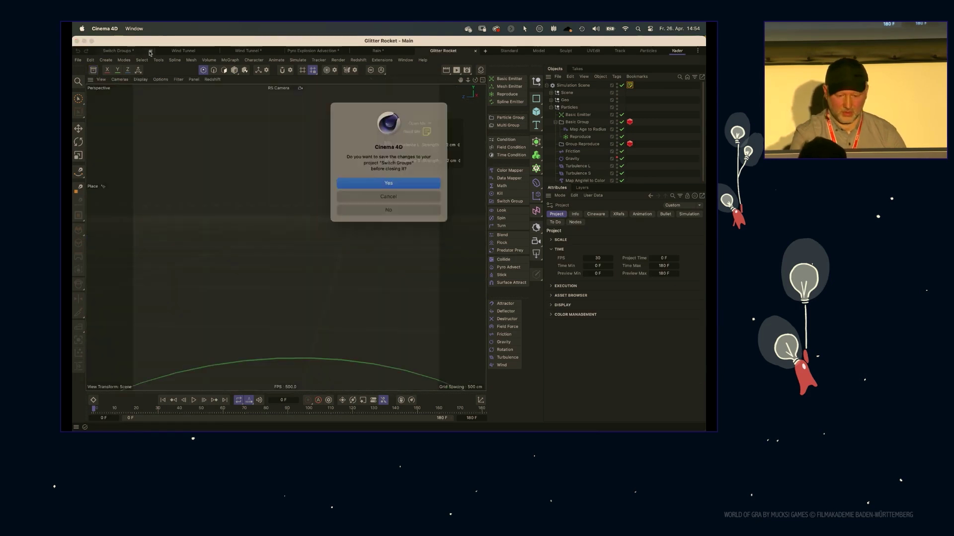
pyautogui.click(359, 183)
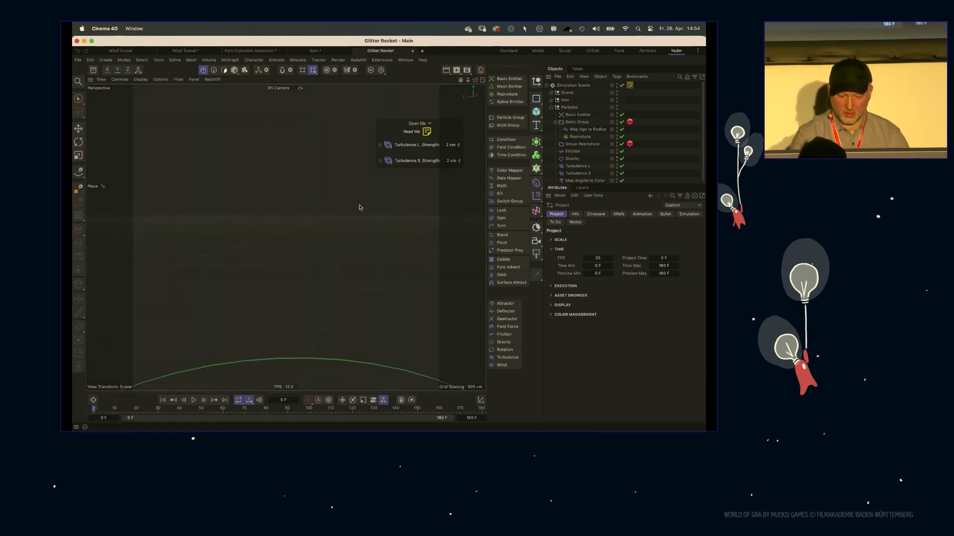
pyautogui.click(152, 51)
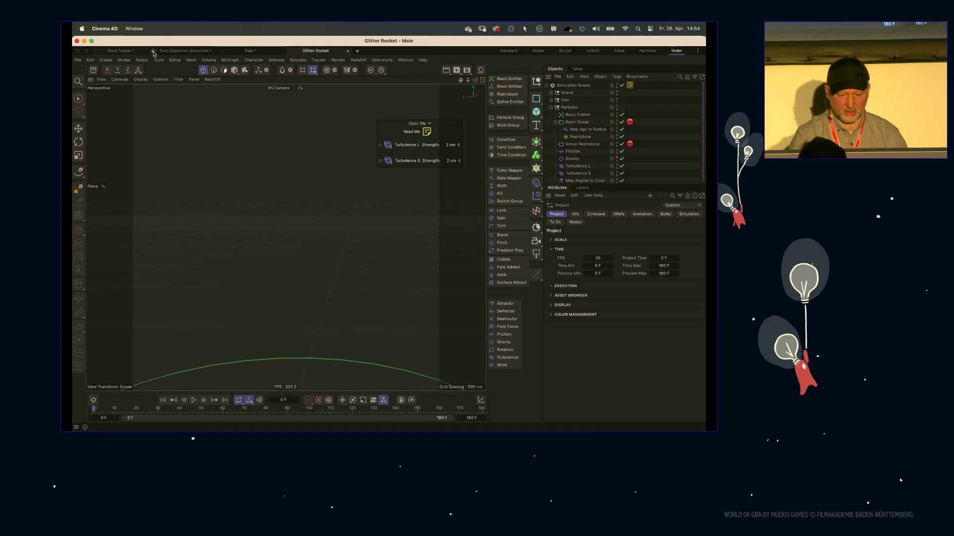
pyautogui.click(152, 51)
pyautogui.click(351, 182)
pyautogui.click(154, 51)
pyautogui.click(376, 203)
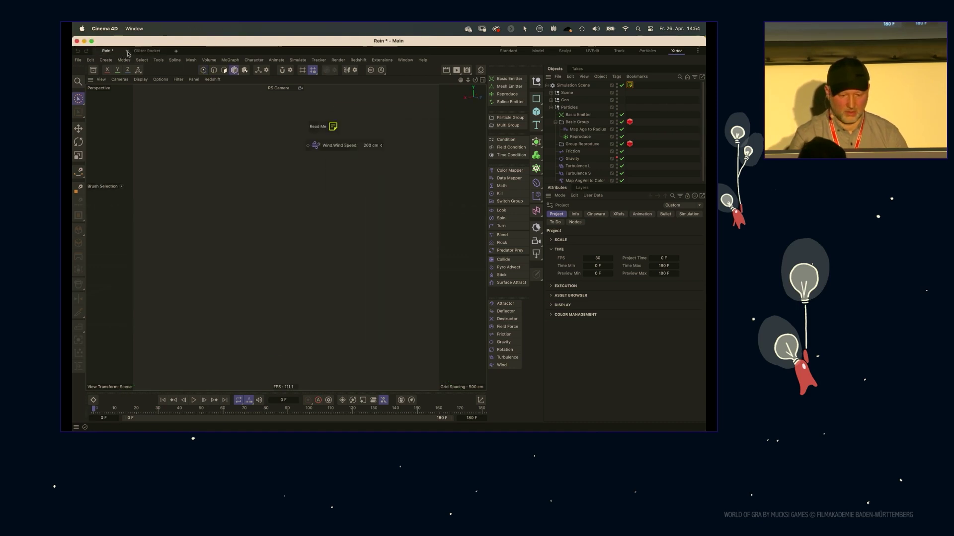
pyautogui.click(127, 51)
pyautogui.click(392, 202)
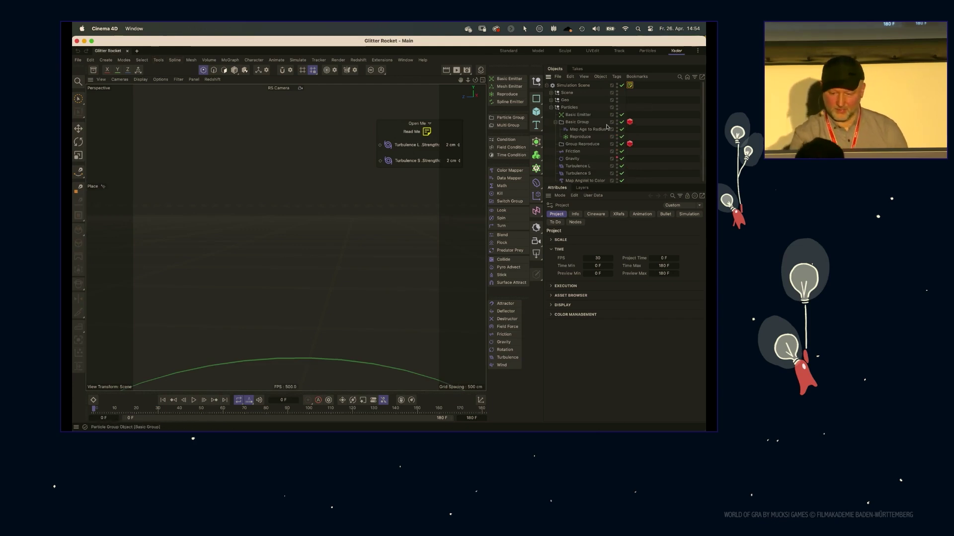
# Step: Play the Glitter Rocket simulation up to frame 33 and turn off Depth of Field in the viewport effects
pyautogui.press('F8')
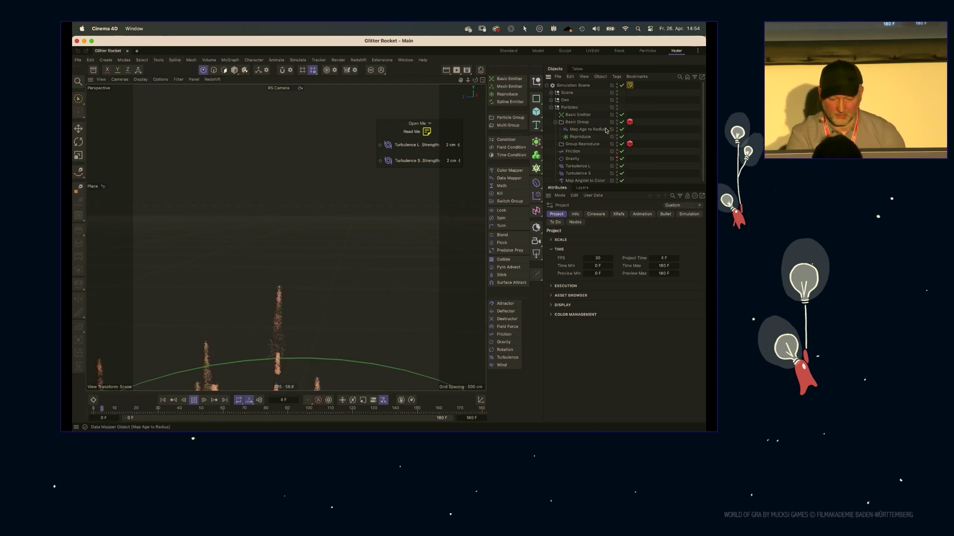
pyautogui.press('F8')
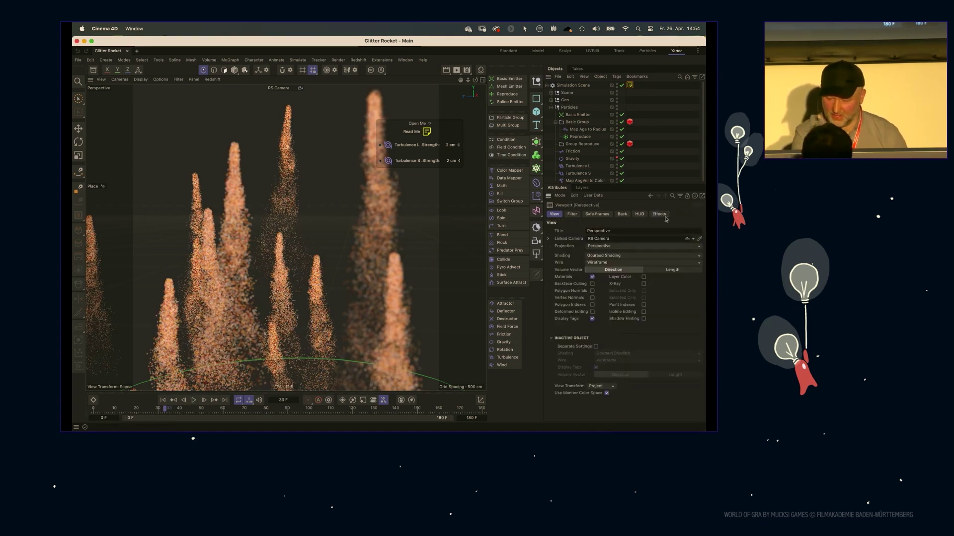
pyautogui.hotkey('shift', 'v')
pyautogui.click(595, 296)
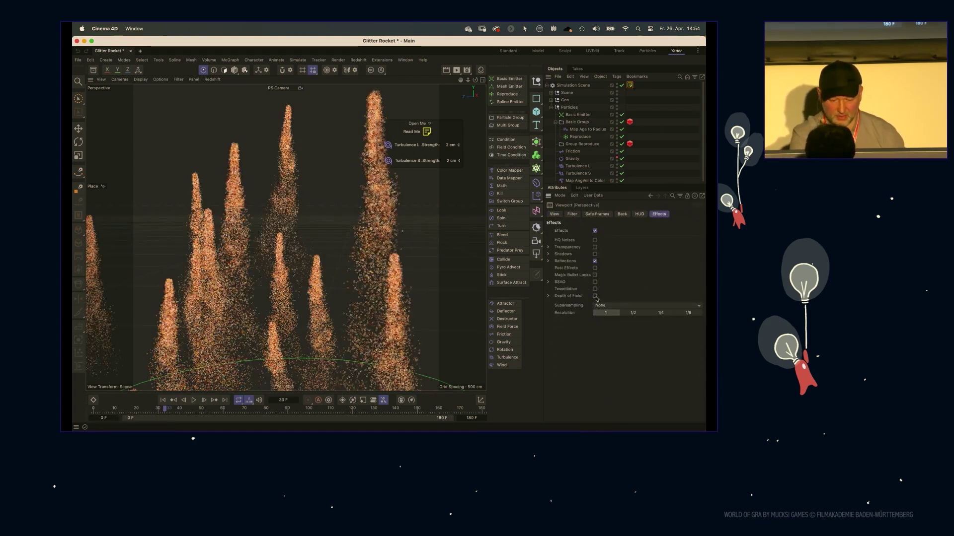
# Step: View the rocket particles from above and hide the Scene group in the viewport
pyautogui.keyDown('alt'); pyautogui.moveTo(337, 146); pyautogui.dragTo(416, 193); pyautogui.keyUp('alt')
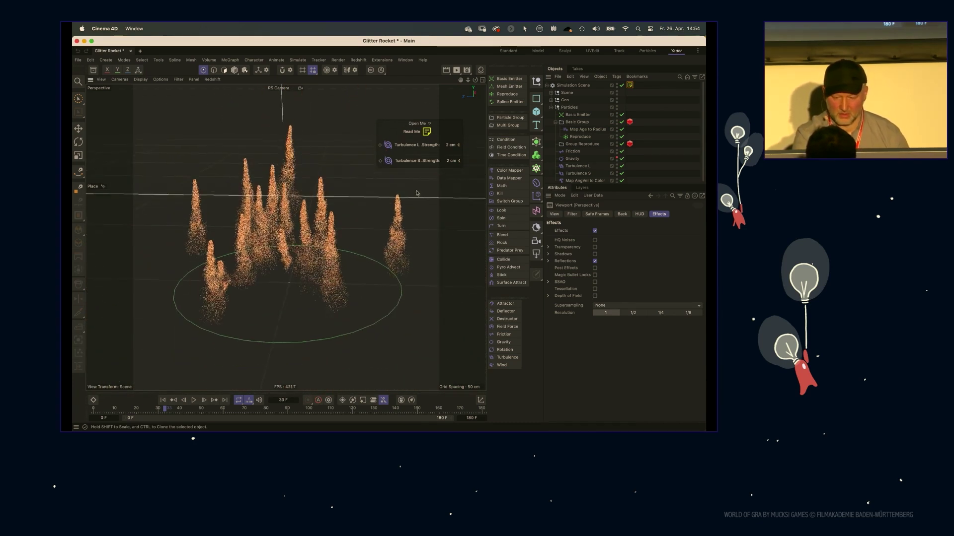
pyautogui.click(616, 92)
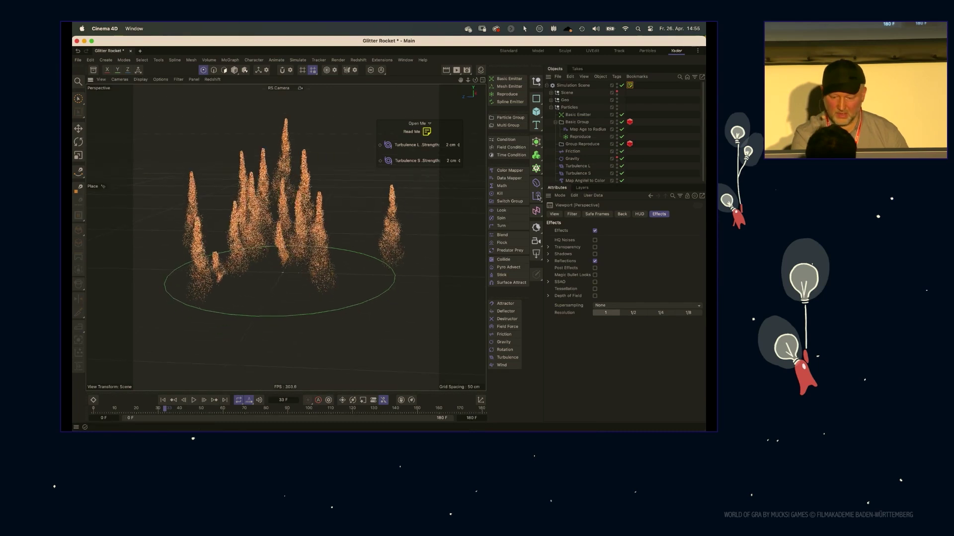
# Step: Start the Redshift IPR in the viewport on the rocket particle columns, using progressive rendering
pyautogui.moveTo(602, 183); pyautogui.dragTo(602, 244)
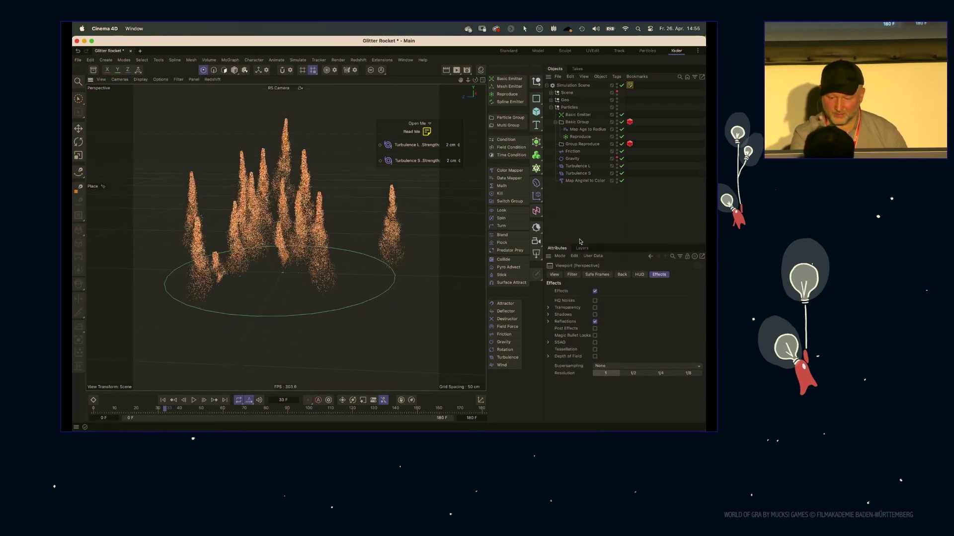
pyautogui.scroll(10, 313, 204)
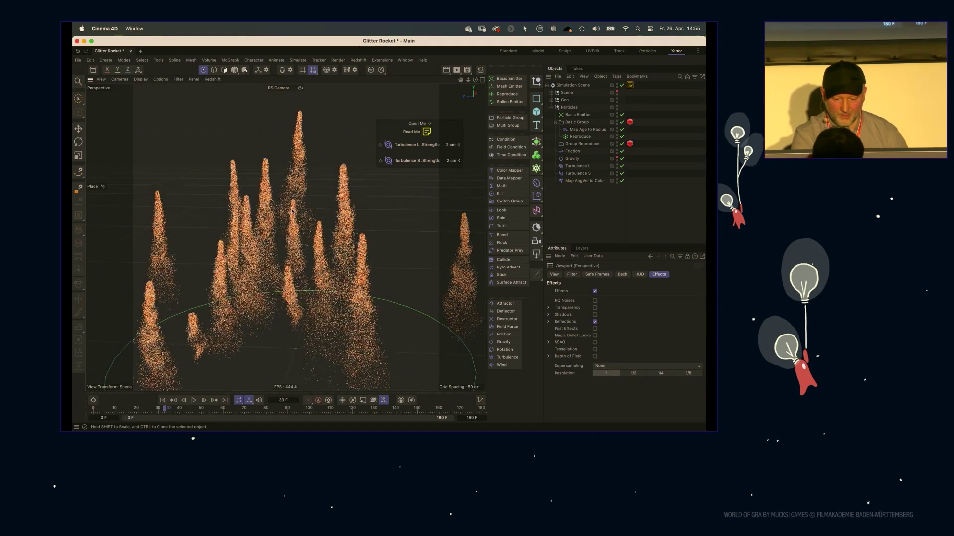
pyautogui.scroll(1, 298, 211)
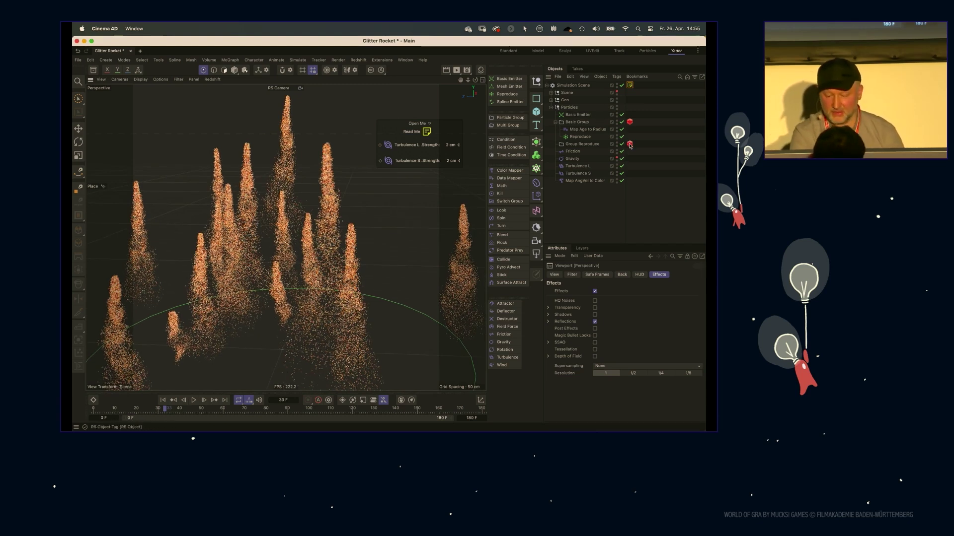
pyautogui.moveTo(467, 80); pyautogui.dragTo(495, 92)
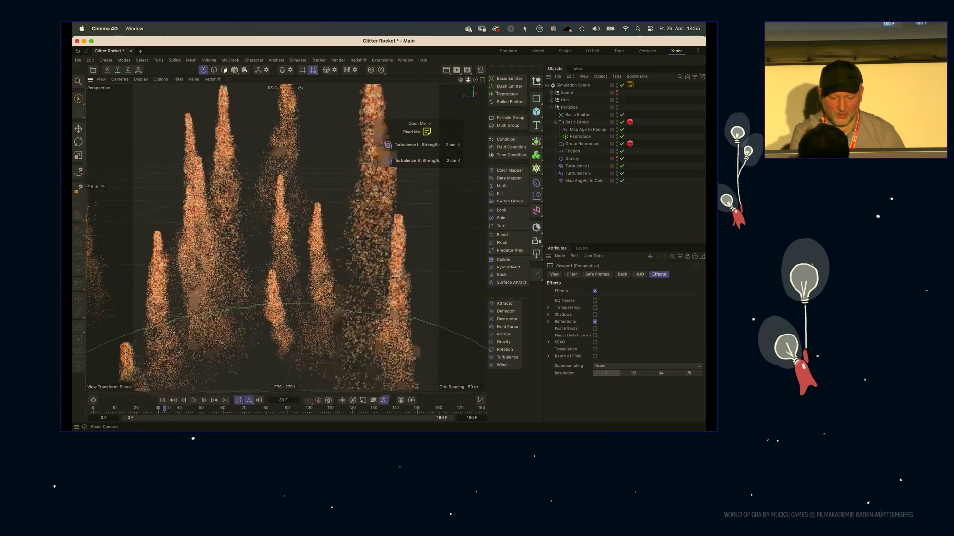
pyautogui.click(212, 79)
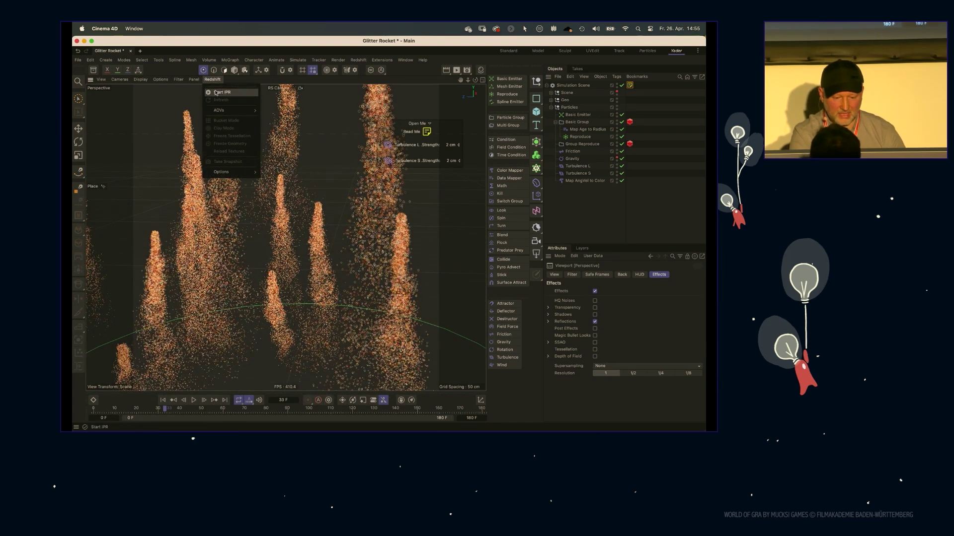
pyautogui.click(293, 98)
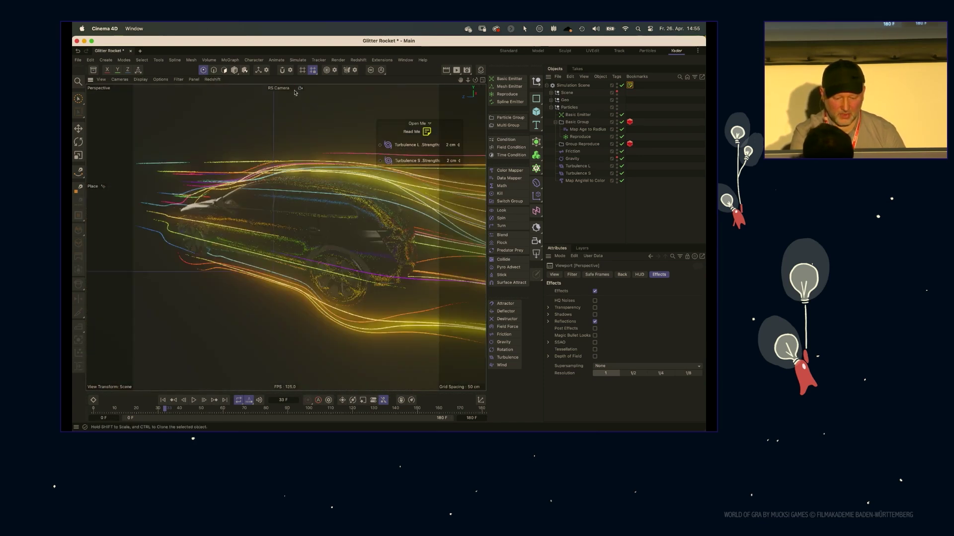
pyautogui.click(213, 80)
pyautogui.click(234, 122)
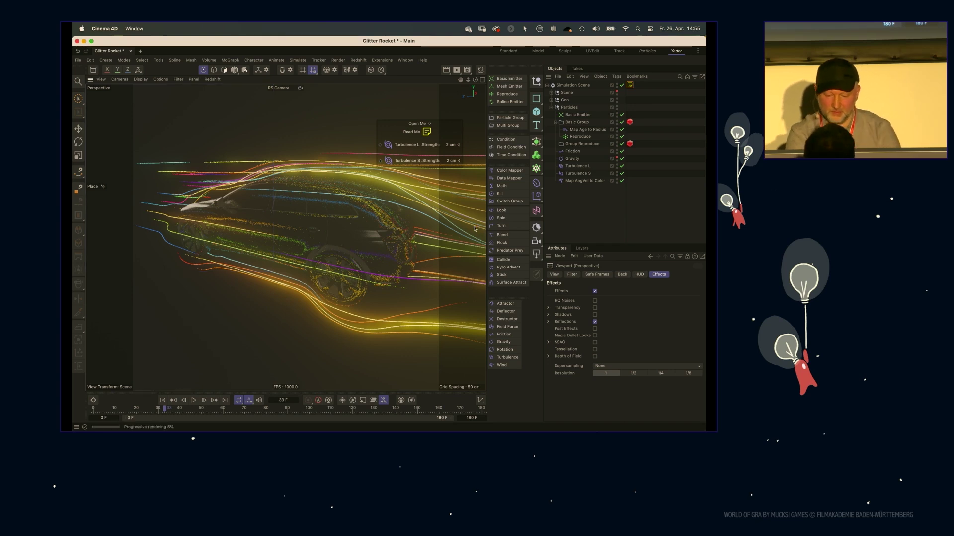
# Step: Turn off Bokeh in the optical settings of the RS Camera in the Scene group and check the render up close
pyautogui.click(551, 93)
pyautogui.click(575, 129)
pyautogui.click(627, 274)
pyautogui.click(593, 388)
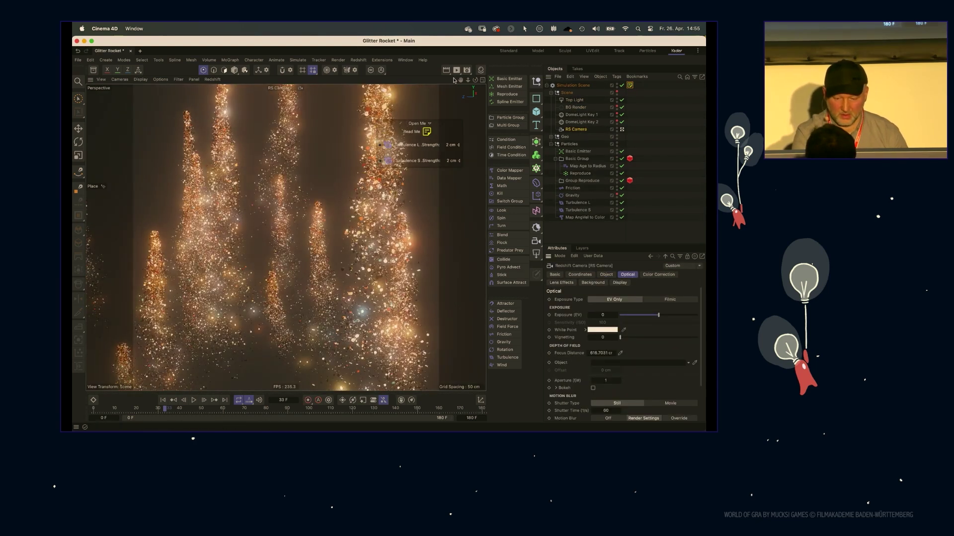
pyautogui.moveTo(467, 80); pyautogui.dragTo(455, 102)
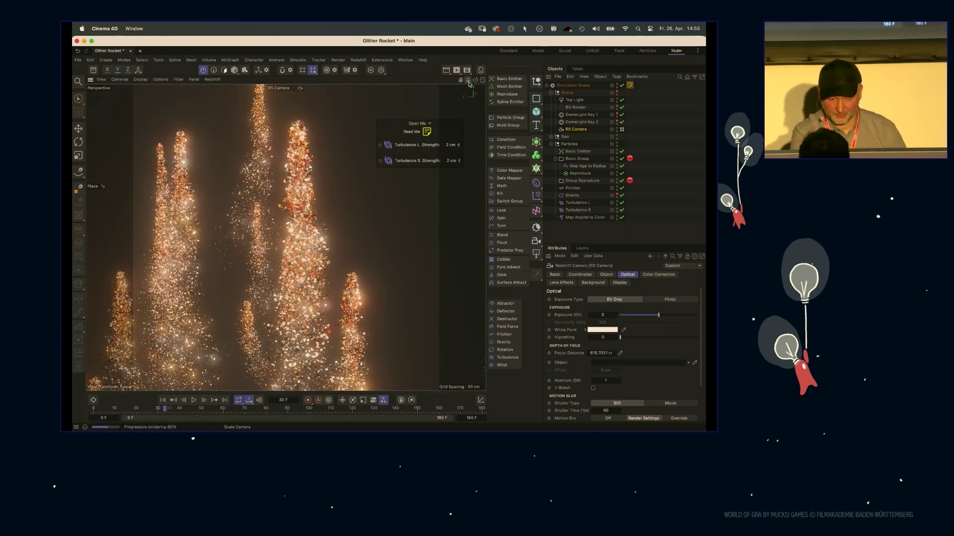
pyautogui.moveTo(468, 81); pyautogui.dragTo(473, 93)
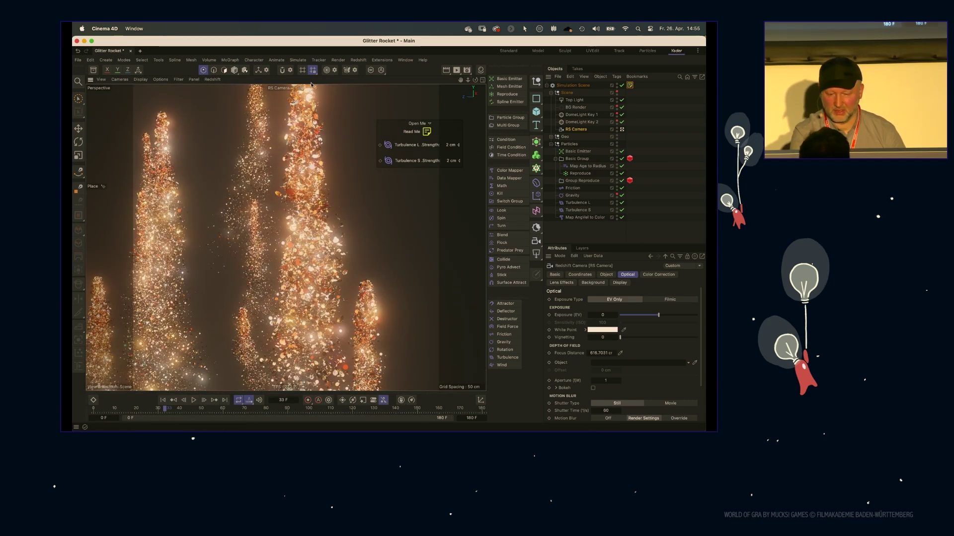
# Step: Stop the Redshift IPR and disable every particle object and modifier except Basic Emitter and Basic Group
pyautogui.click(214, 81)
pyautogui.click(221, 93)
pyautogui.moveTo(468, 82); pyautogui.dragTo(471, 61)
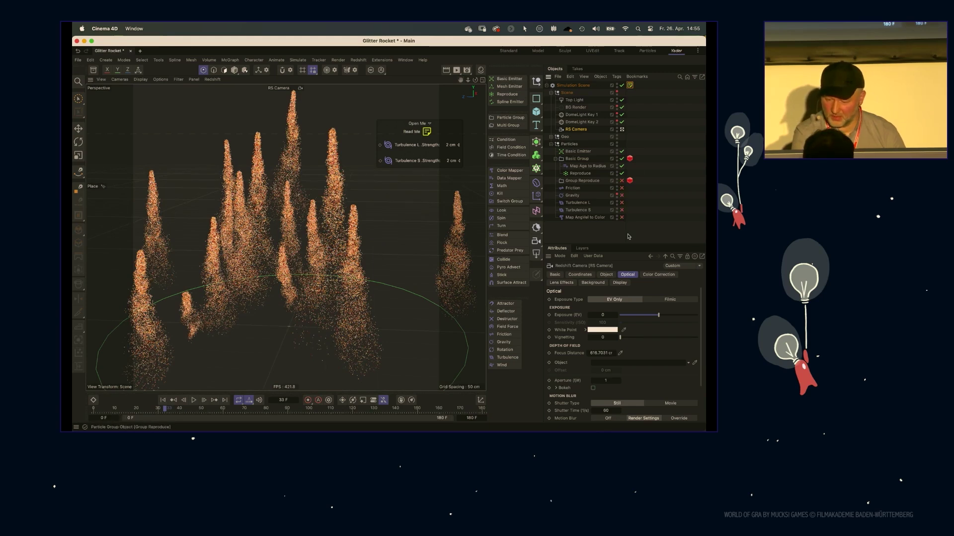
pyautogui.moveTo(621, 181); pyautogui.dragTo(621, 218)
# Step: Play the simulation and examine the Basic Emitter's emission settings and particle properties
pyautogui.click(578, 151)
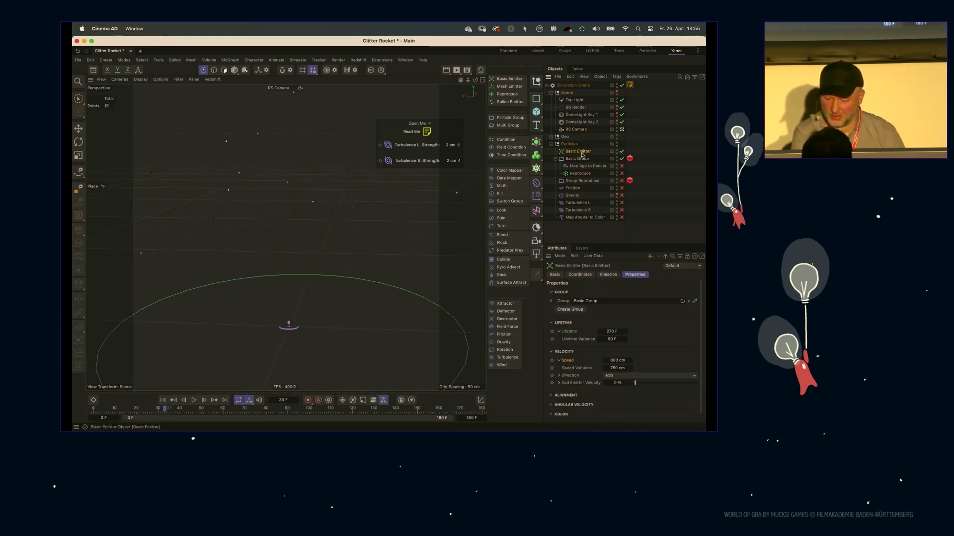
pyautogui.press('e')
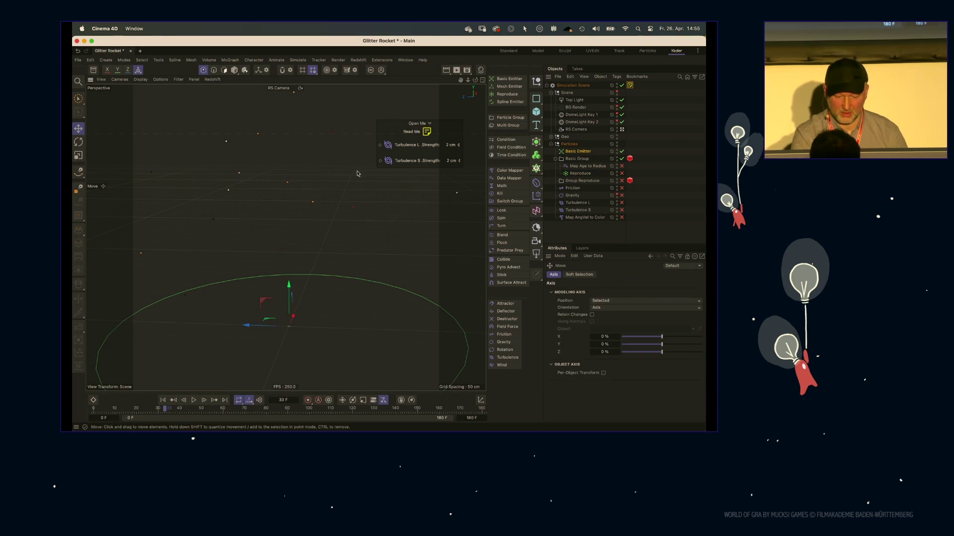
pyautogui.press('F8')
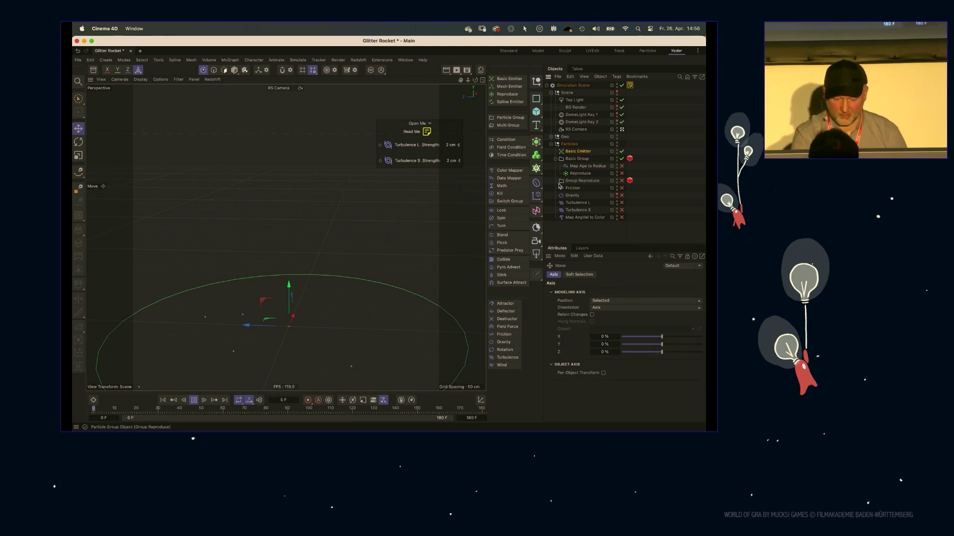
pyautogui.scroll(-5, 328, 259)
pyautogui.click(577, 151)
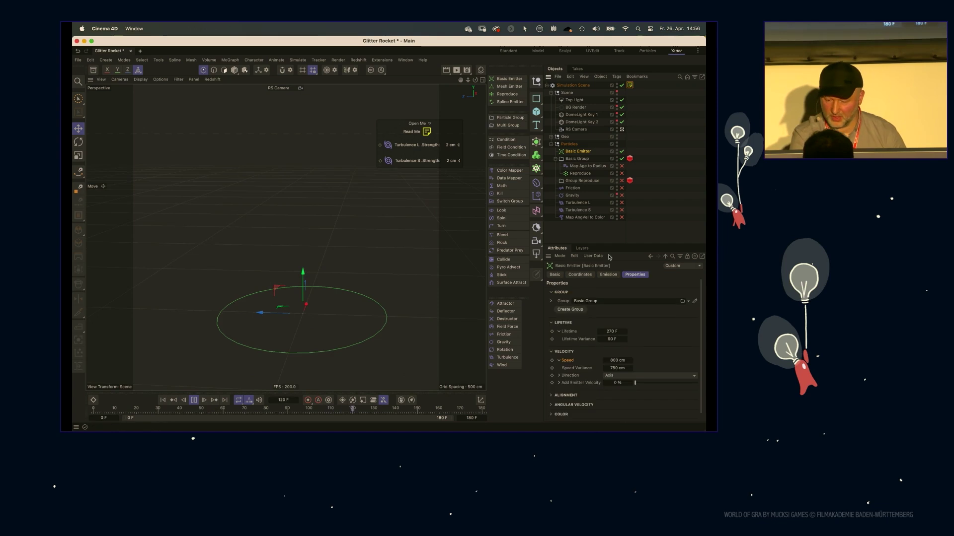
pyautogui.click(608, 274)
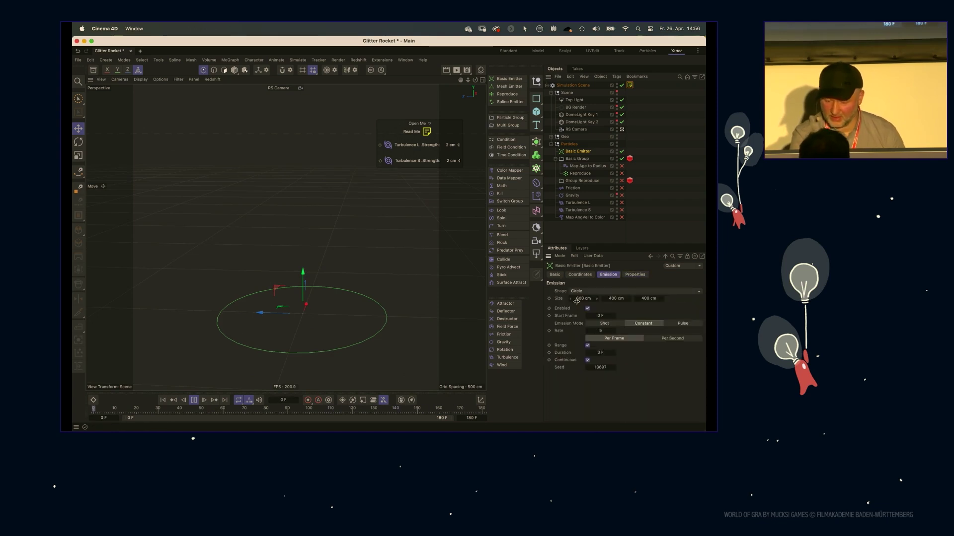
pyautogui.click(635, 274)
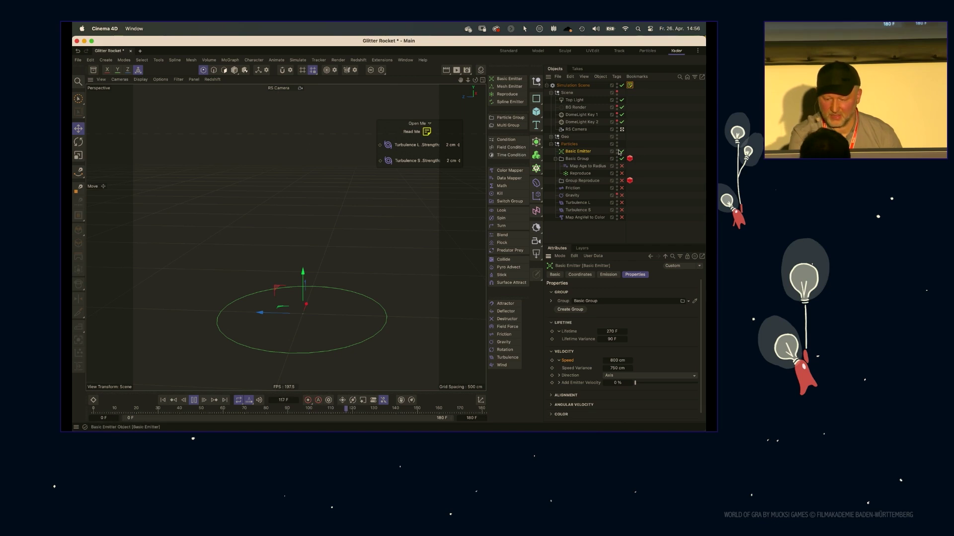
# Step: Enable the Map Age to Radius data mapper, set its Upper Out to 30 cm and show Basic Group's draw settings
pyautogui.click(590, 168)
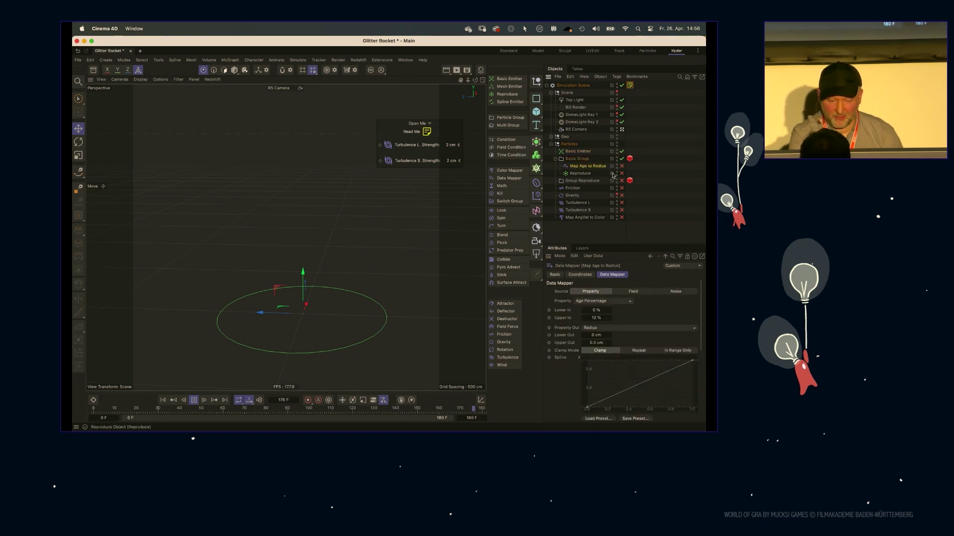
pyautogui.click(622, 166)
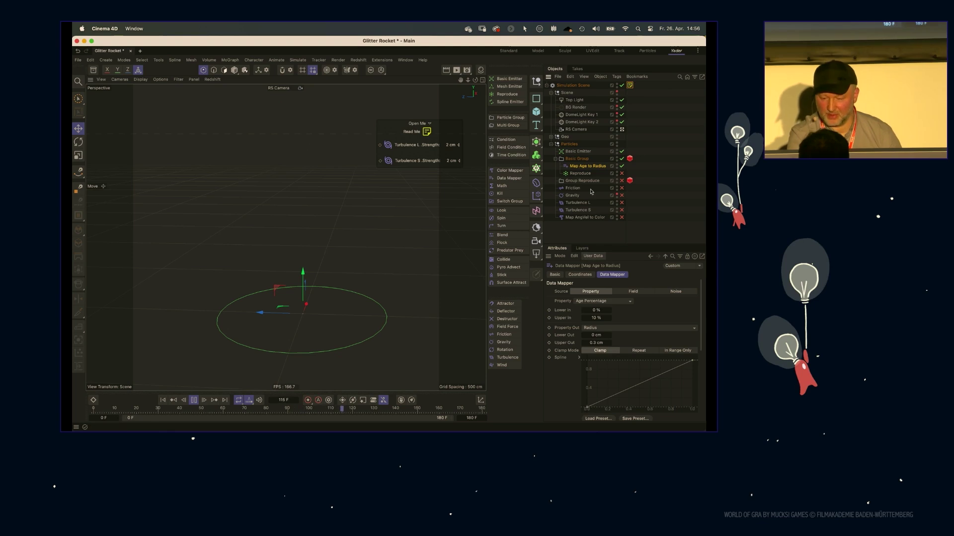
pyautogui.click(596, 343)
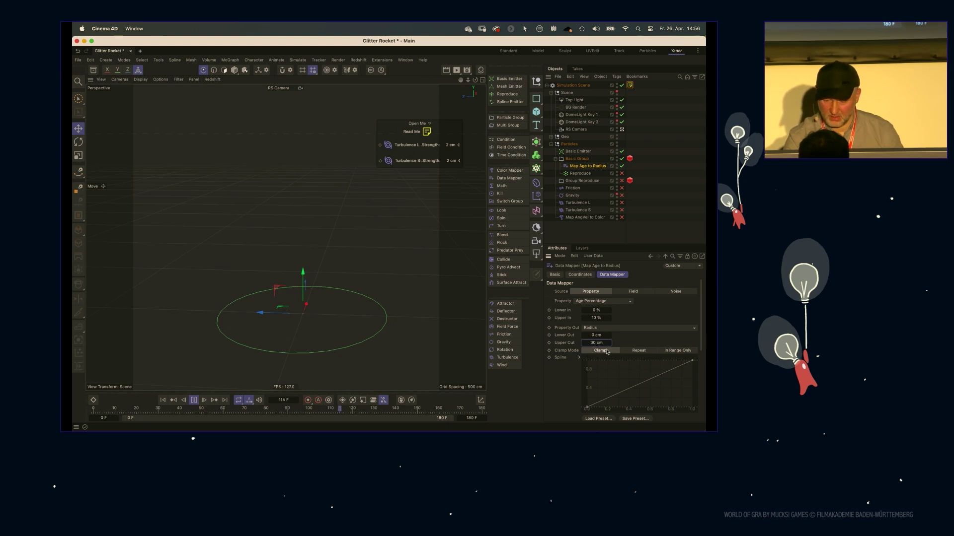
pyautogui.click(576, 158)
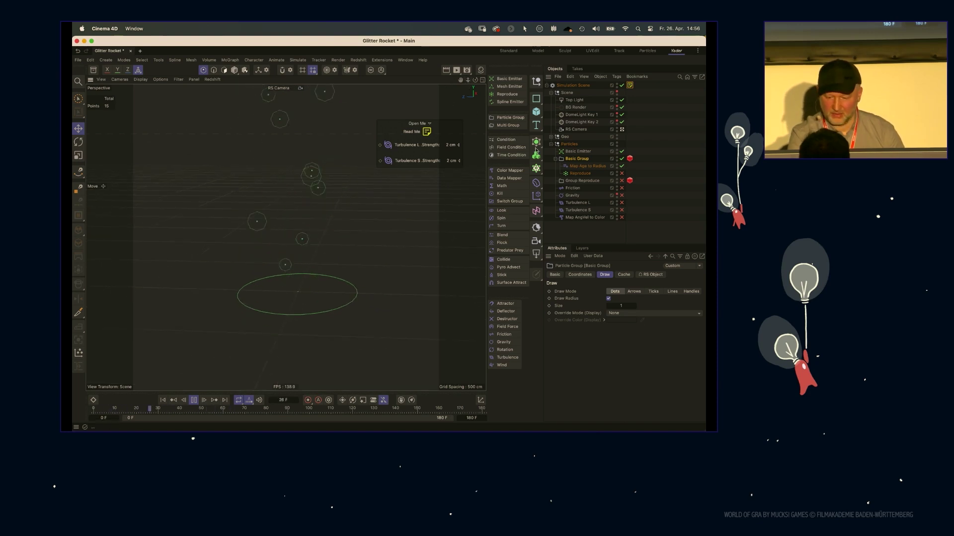
# Step: Set the Map Age to Radius mapper's Upper Out to 0.3 cm and stop the playback
pyautogui.click(578, 166)
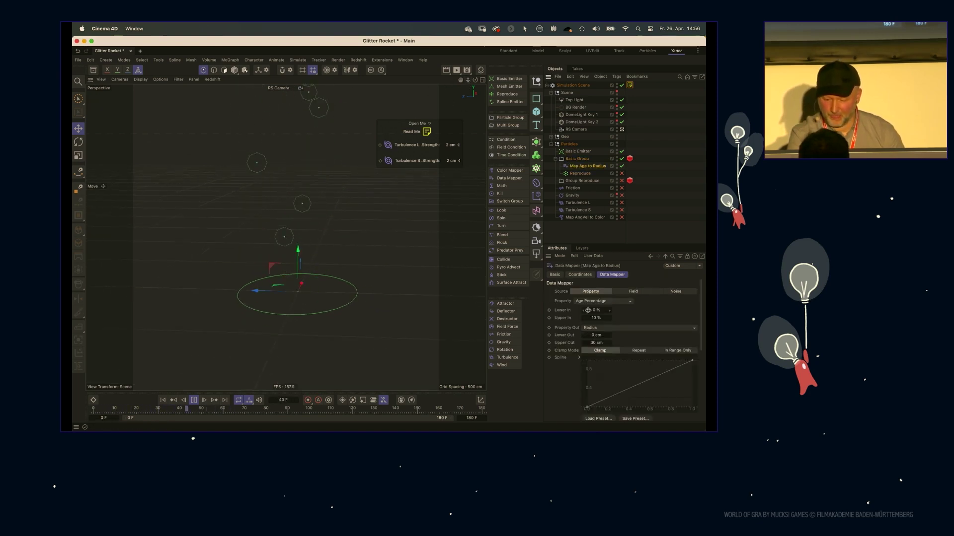
pyautogui.scroll(-1, 581, 368)
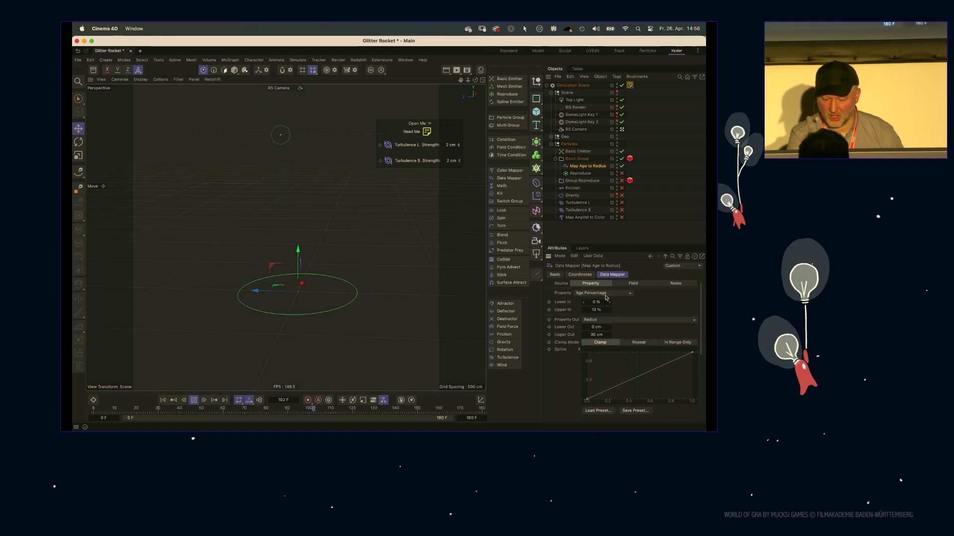
pyautogui.scroll(1, 627, 301)
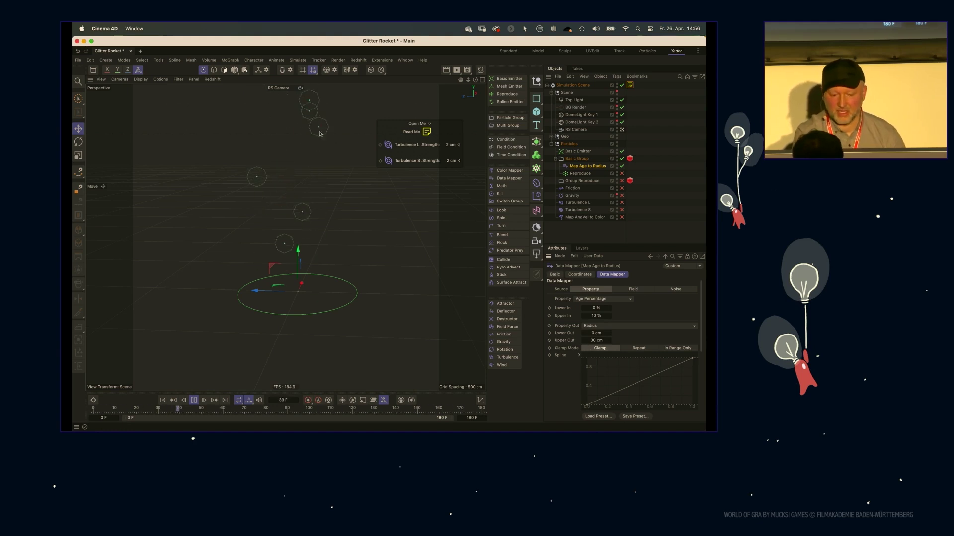
pyautogui.click(598, 341)
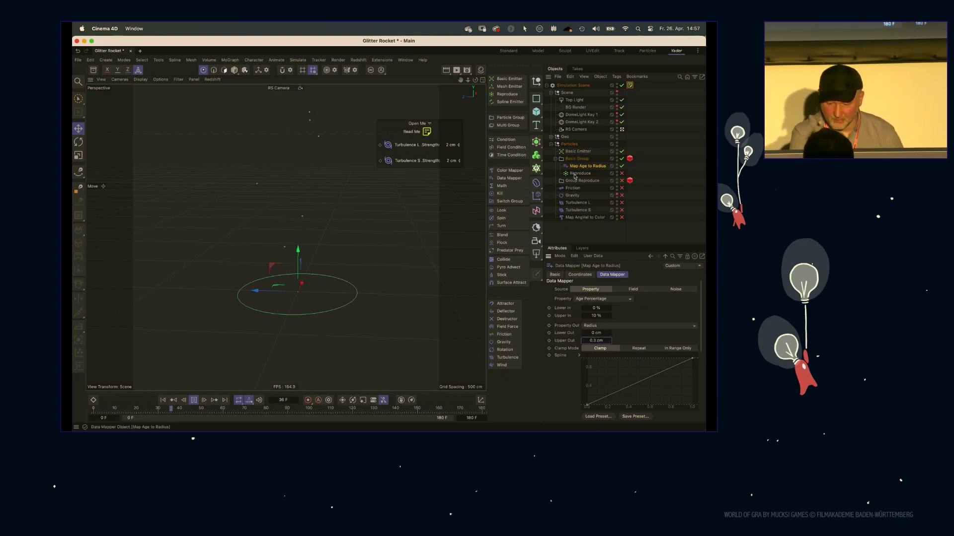
pyautogui.press('space')
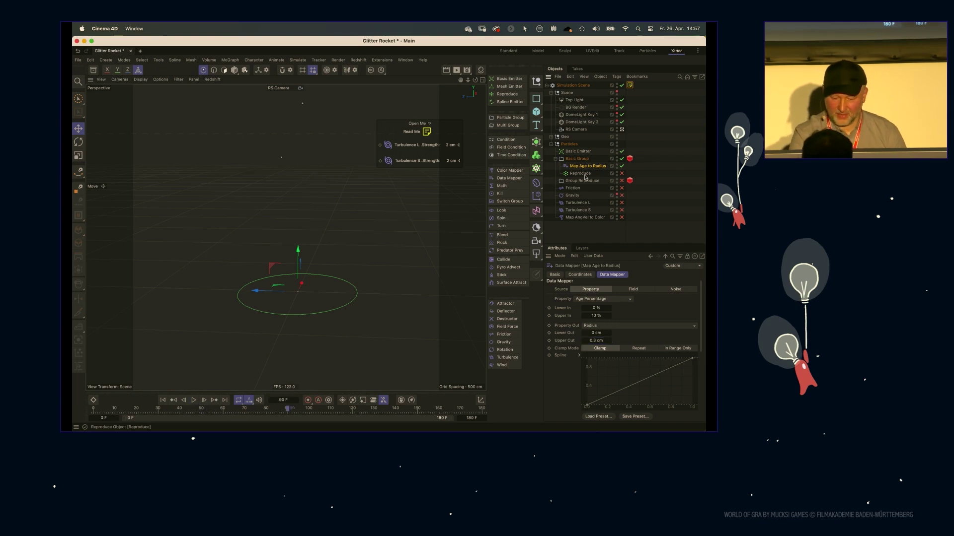
# Step: Enable the Reproduce object and its target particle group, Group Reproduce
pyautogui.click(584, 175)
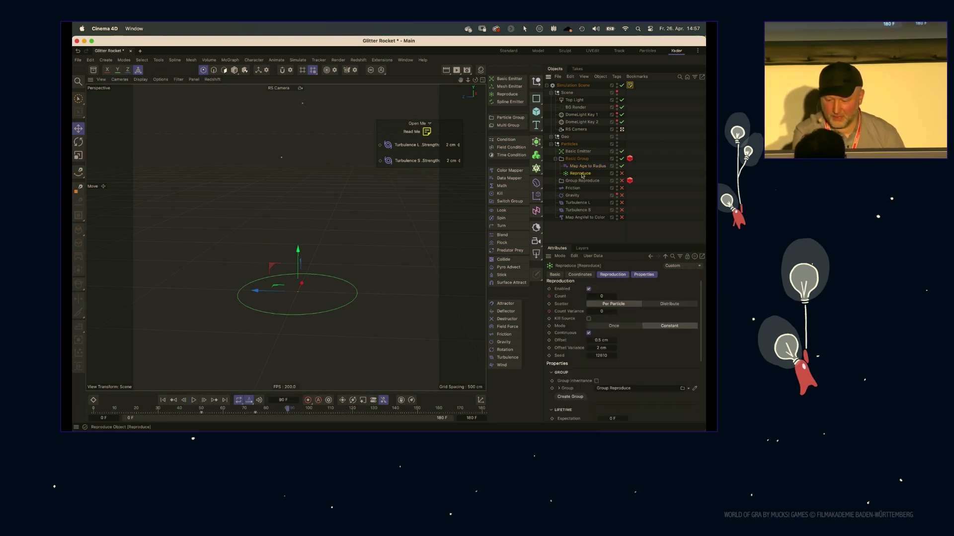
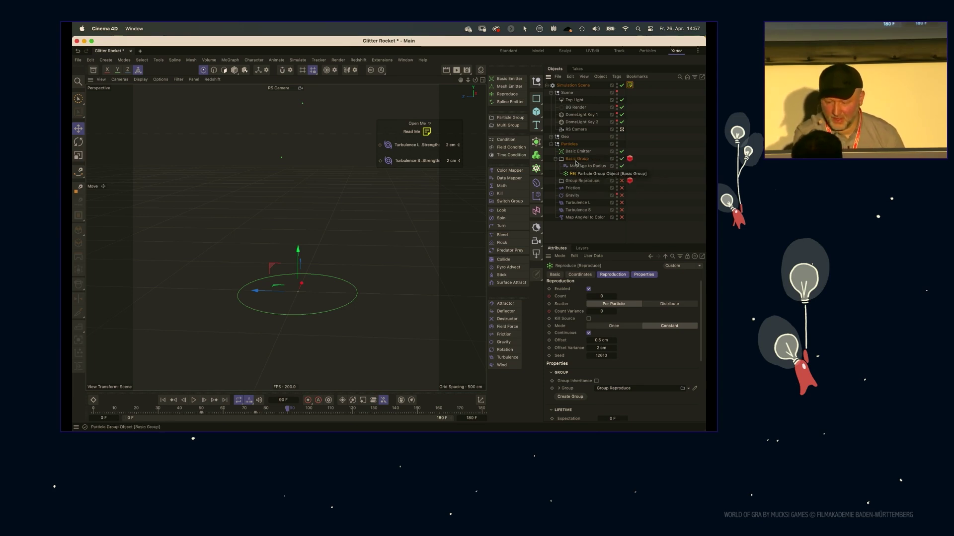
pyautogui.click(576, 159)
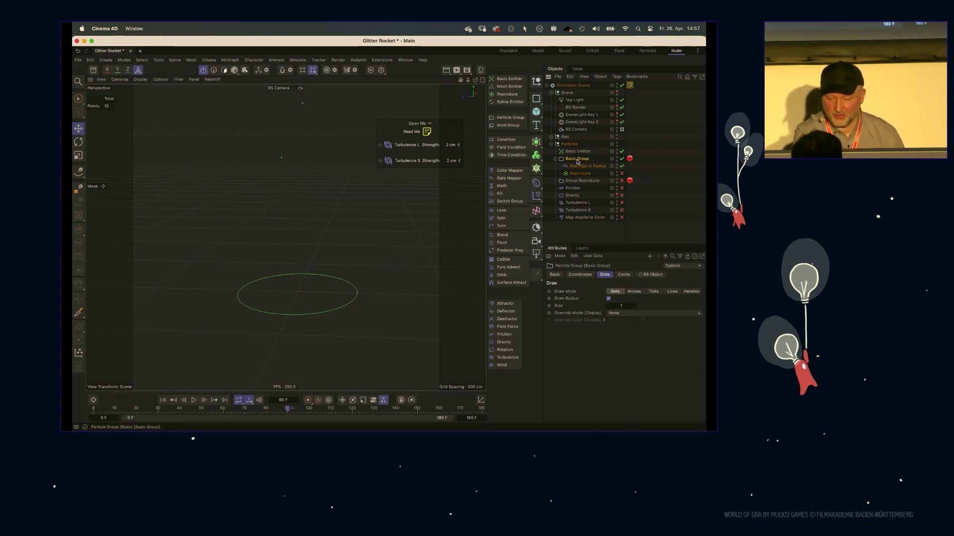
pyautogui.click(580, 174)
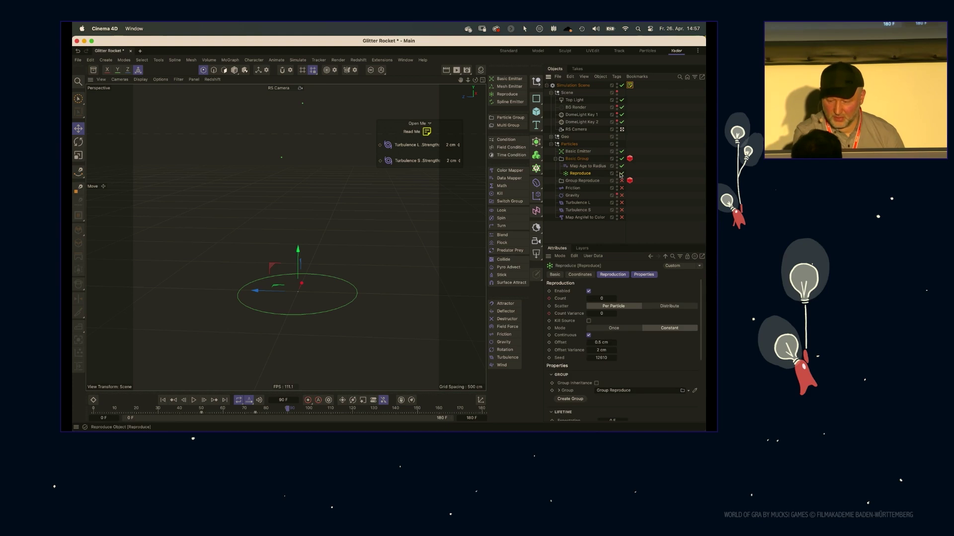
pyautogui.click(642, 275)
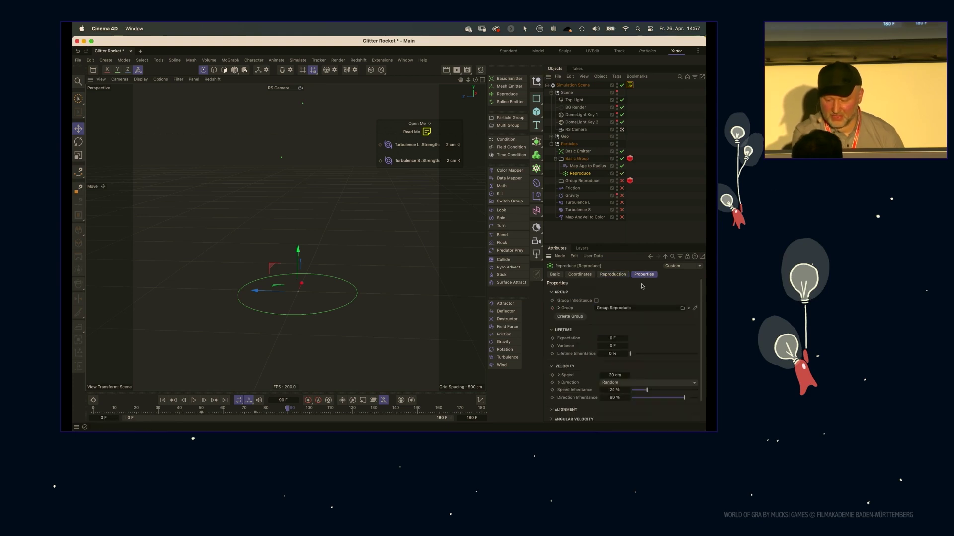
pyautogui.doubleClick(617, 309)
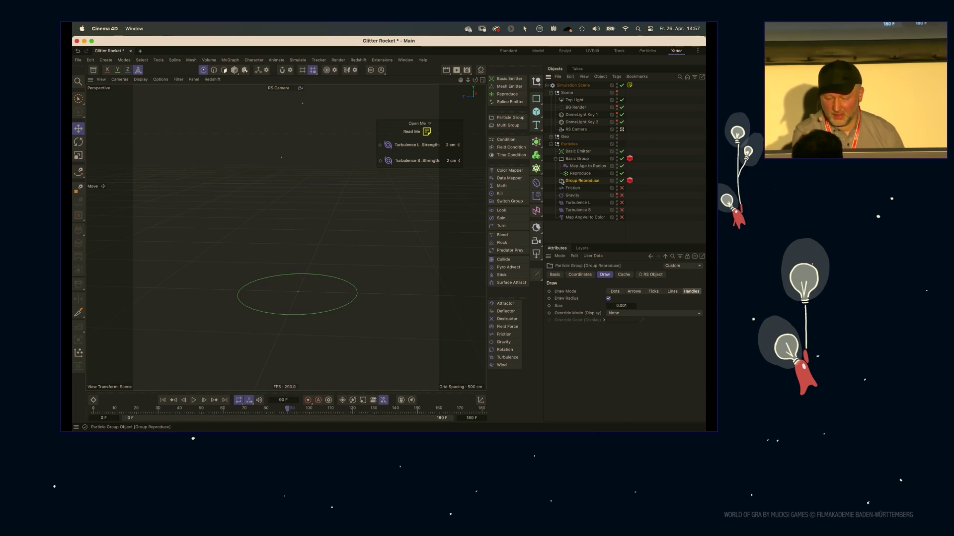
# Step: Examine the Basic Group and the Reproduce object's reproduction settings
pyautogui.click(574, 160)
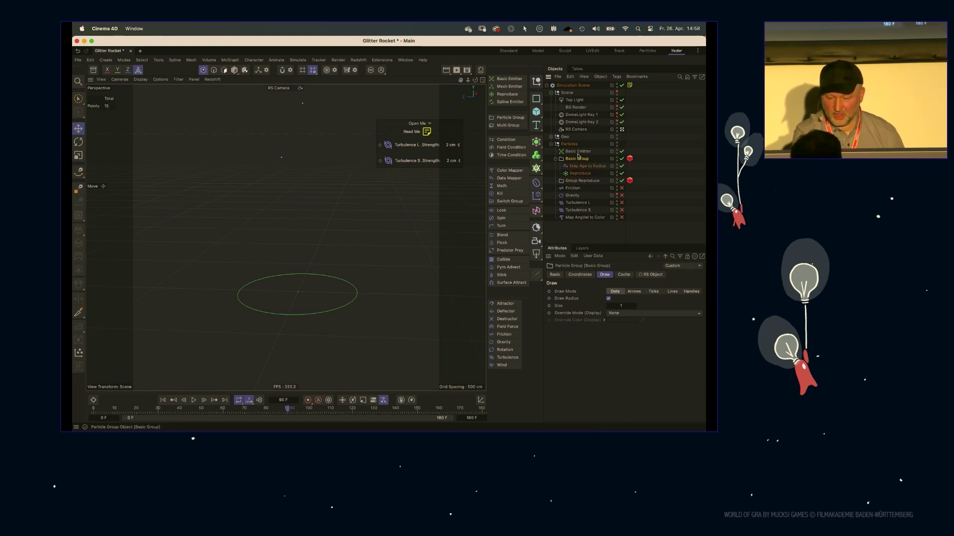
pyautogui.click(581, 173)
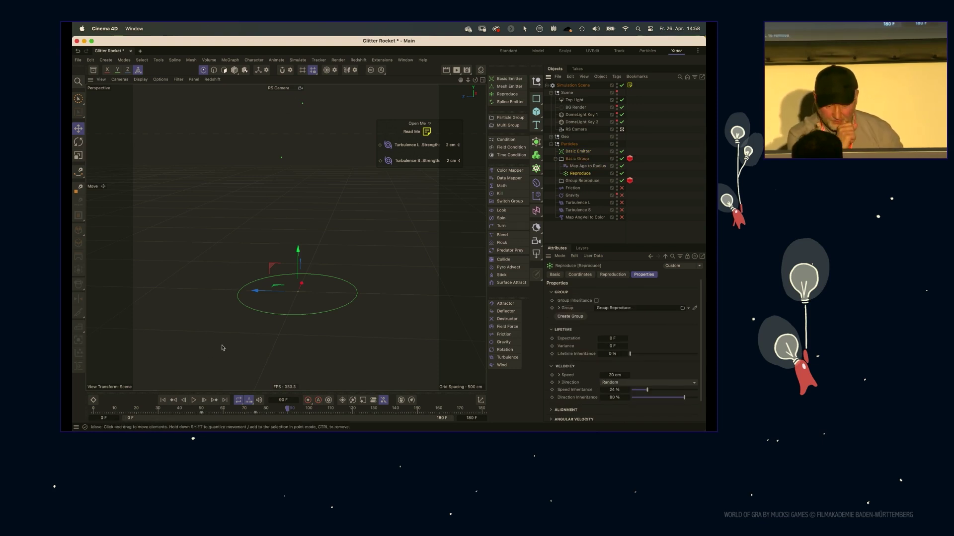
pyautogui.click(612, 275)
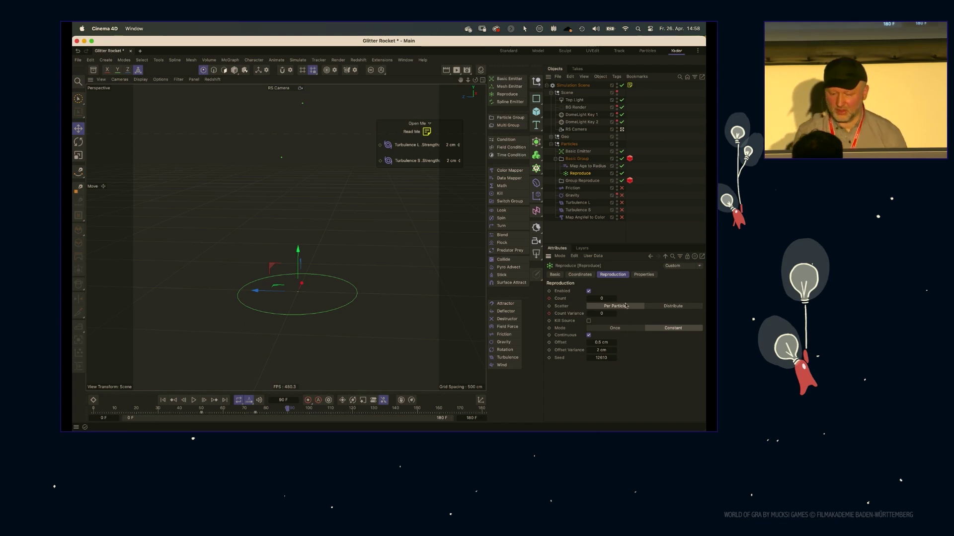
# Step: Play the simulation from the start and compare the particles with the Reproduce object disabled and enabled again
pyautogui.click(162, 400)
pyautogui.click(193, 400)
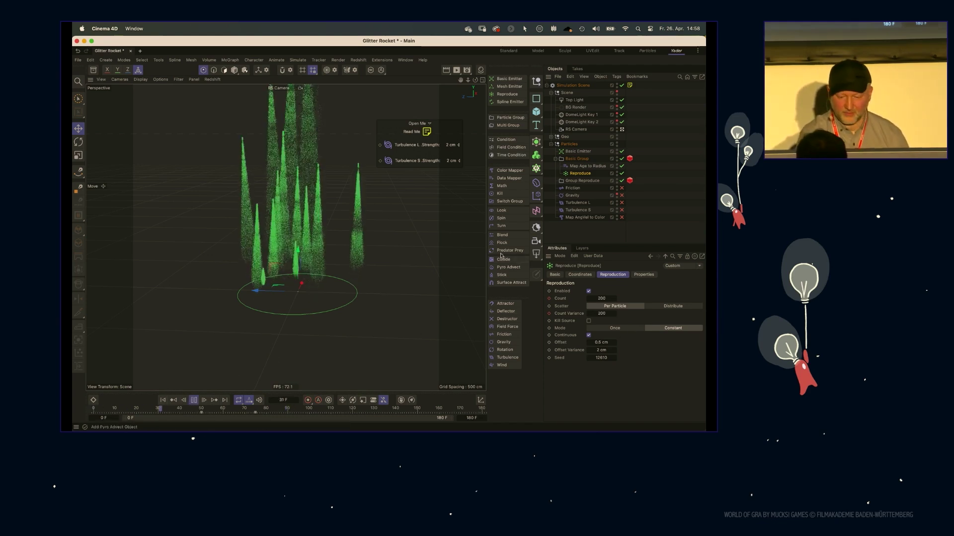
pyautogui.moveTo(461, 80); pyautogui.dragTo(460, 133)
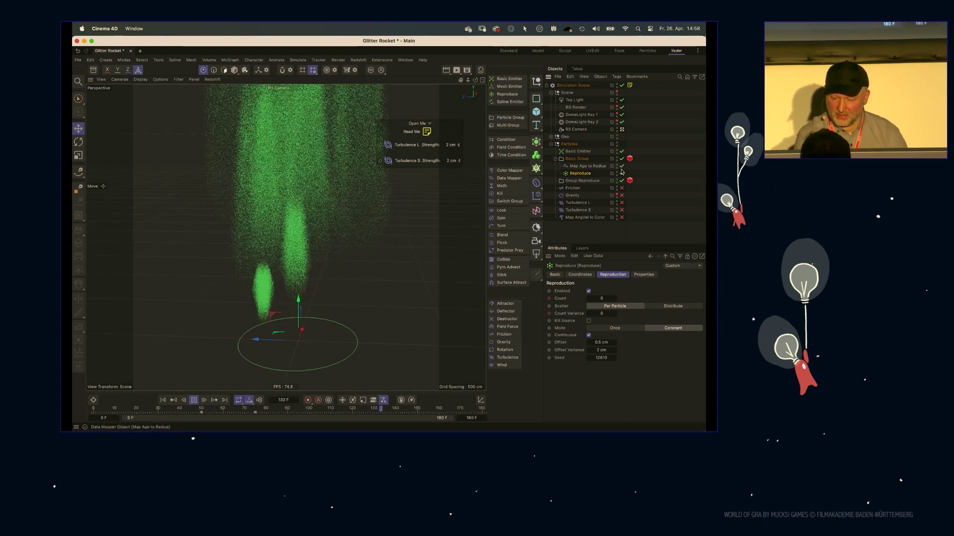
pyautogui.click(621, 173)
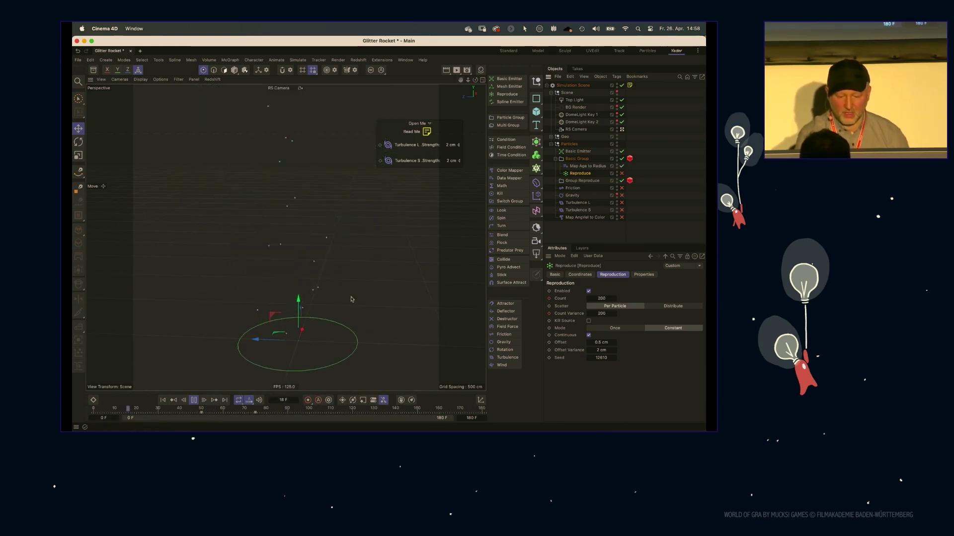
pyautogui.click(622, 173)
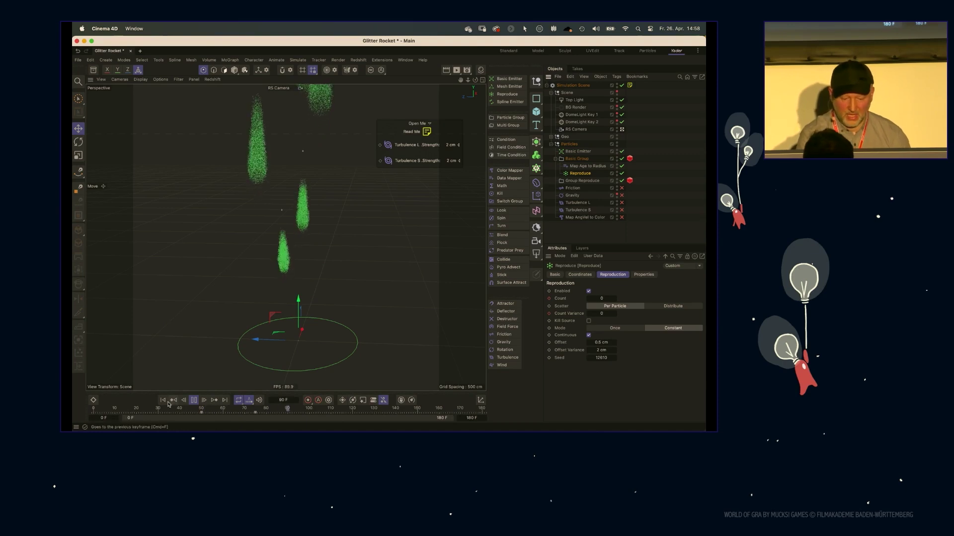
# Step: Show the Reproduce object's velocity properties, including the speed variance, with the lifetime settings collapsed
pyautogui.click(644, 275)
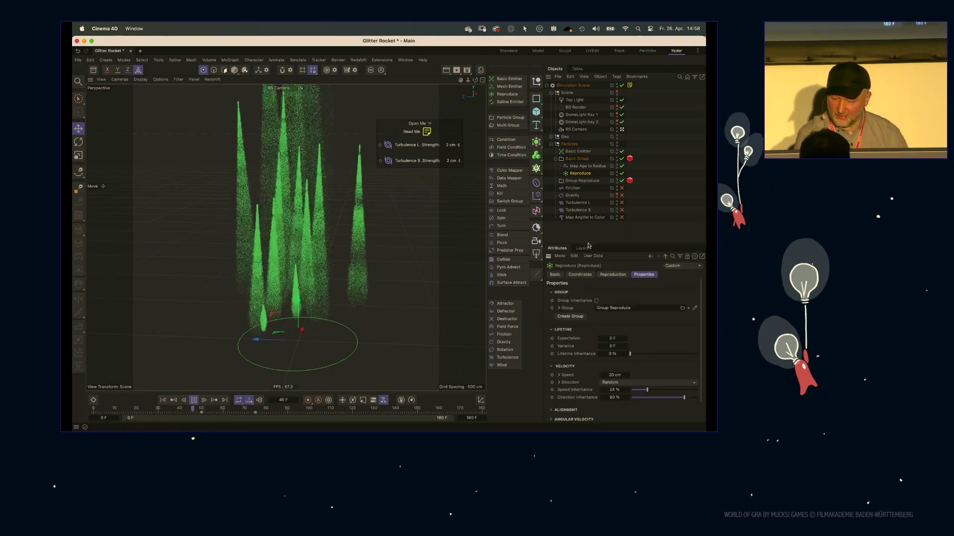
pyautogui.moveTo(590, 244); pyautogui.dragTo(590, 192)
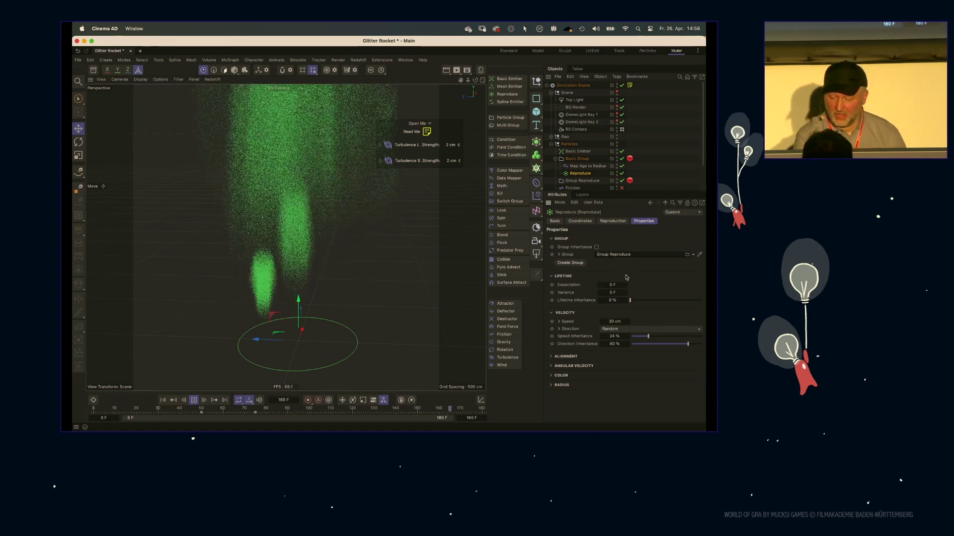
pyautogui.click(564, 277)
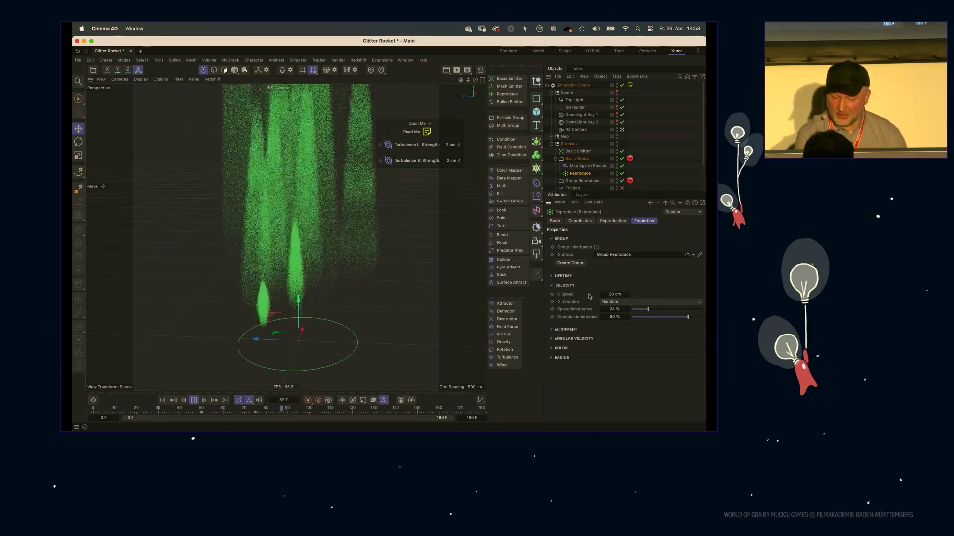
pyautogui.click(559, 295)
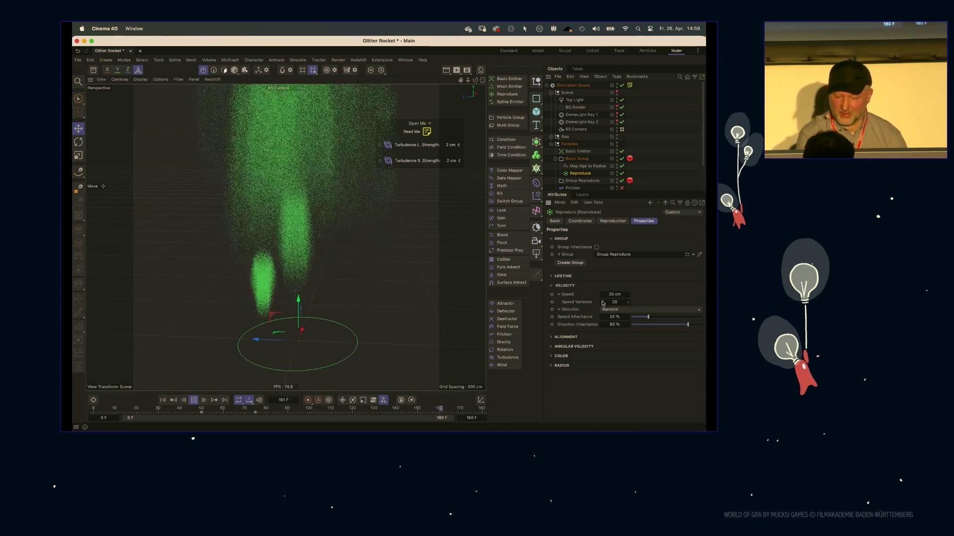
# Step: Set the Reproduce object's speed inheritance and direction inheritance to 100% and replay the simulation
pyautogui.click(701, 317)
pyautogui.click(702, 325)
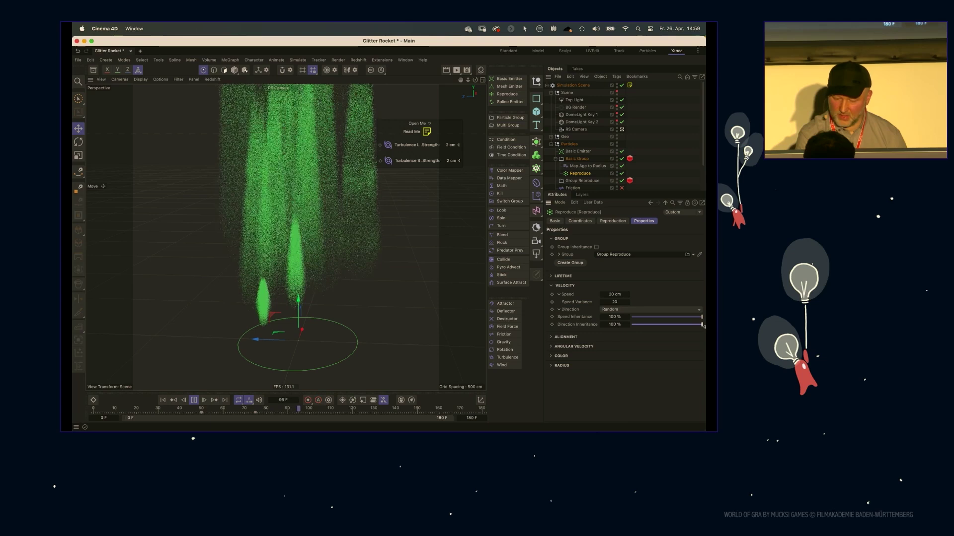
pyautogui.click(169, 401)
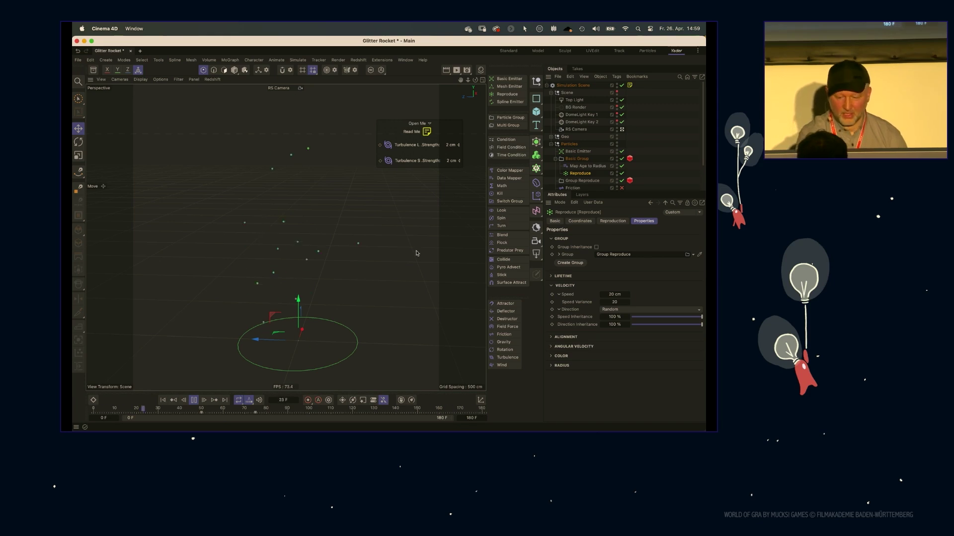
# Step: Lower the Reproduce object's speed inheritance to 52% and its direction inheritance to 60%
pyautogui.click(693, 318)
pyautogui.click(691, 325)
pyautogui.click(684, 318)
pyautogui.click(681, 325)
pyautogui.click(676, 318)
pyautogui.click(673, 325)
pyautogui.click(668, 317)
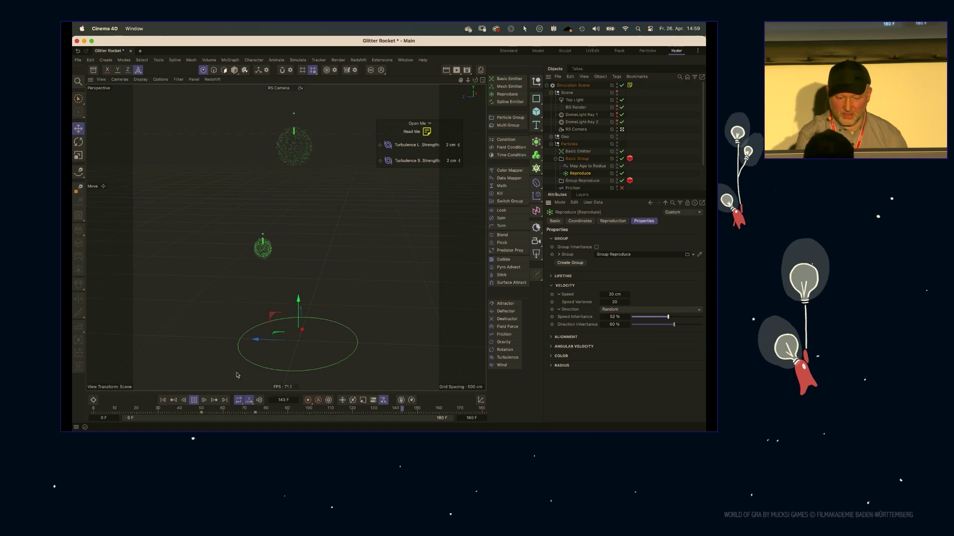
# Step: Set the Reproduce object's speed inheritance to about 28% and its direction inheritance to 52%
pyautogui.click(643, 317)
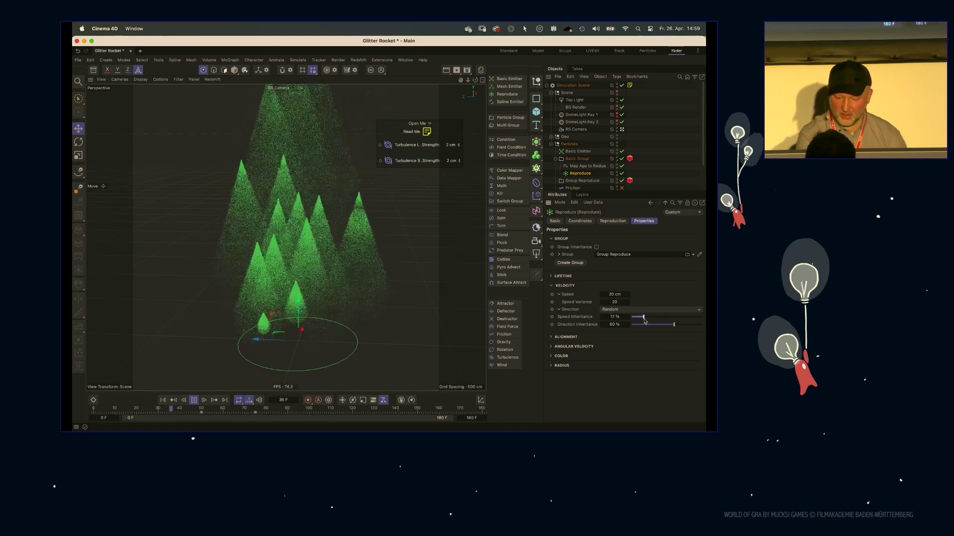
pyautogui.click(651, 317)
pyautogui.click(668, 325)
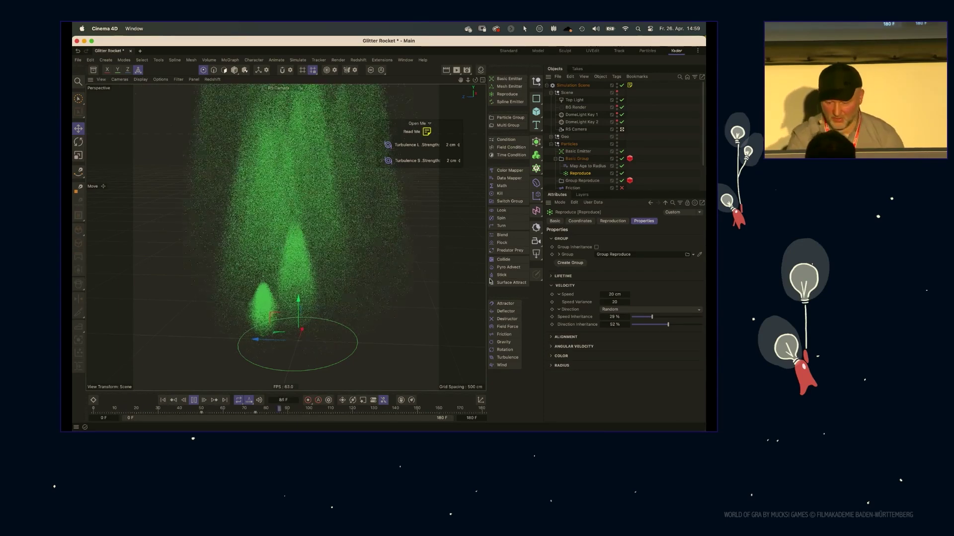
# Step: Examine the Reproduce object's alignment and angular velocity settings, including the speed variance
pyautogui.click(563, 287)
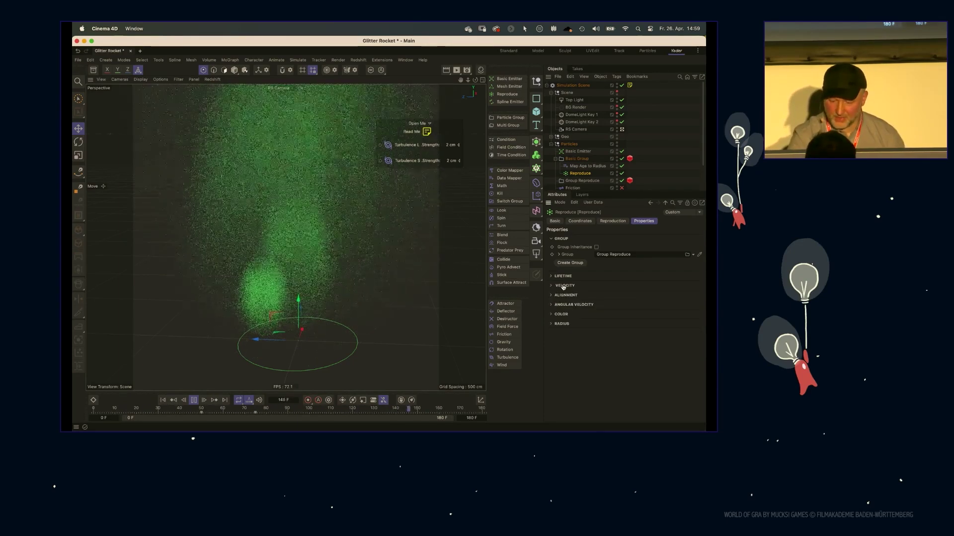
pyautogui.click(566, 305)
pyautogui.click(565, 295)
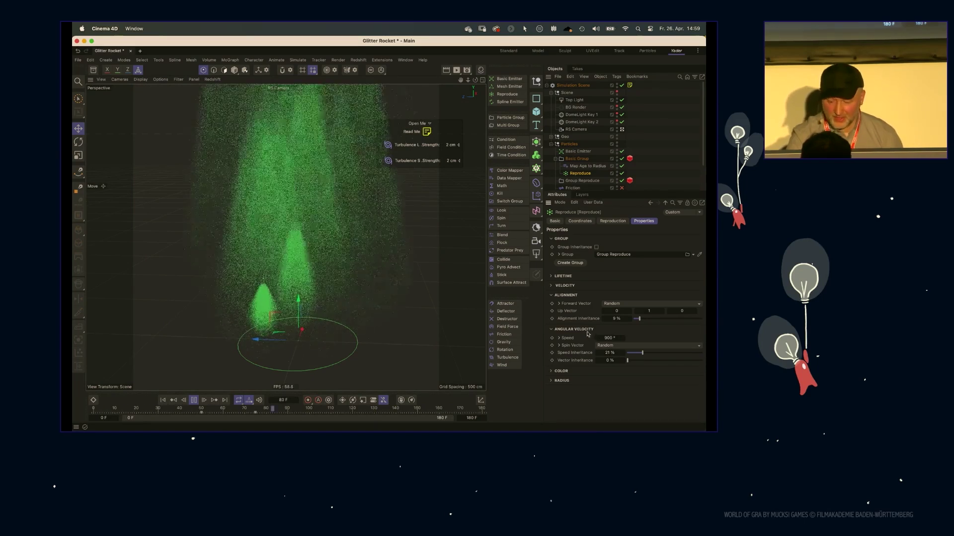
pyautogui.click(560, 338)
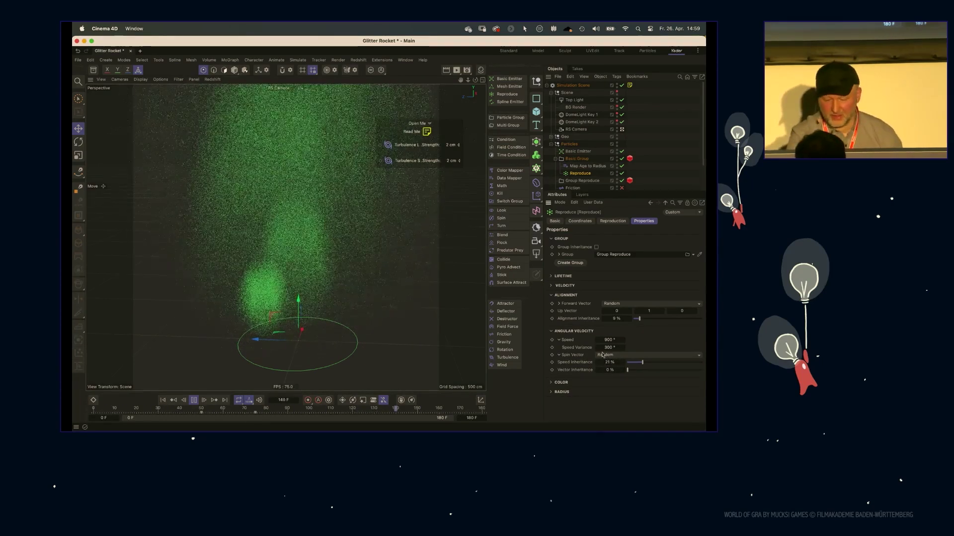
# Step: Display Group Reproduce's particles as handles and stop the playback
pyautogui.click(583, 181)
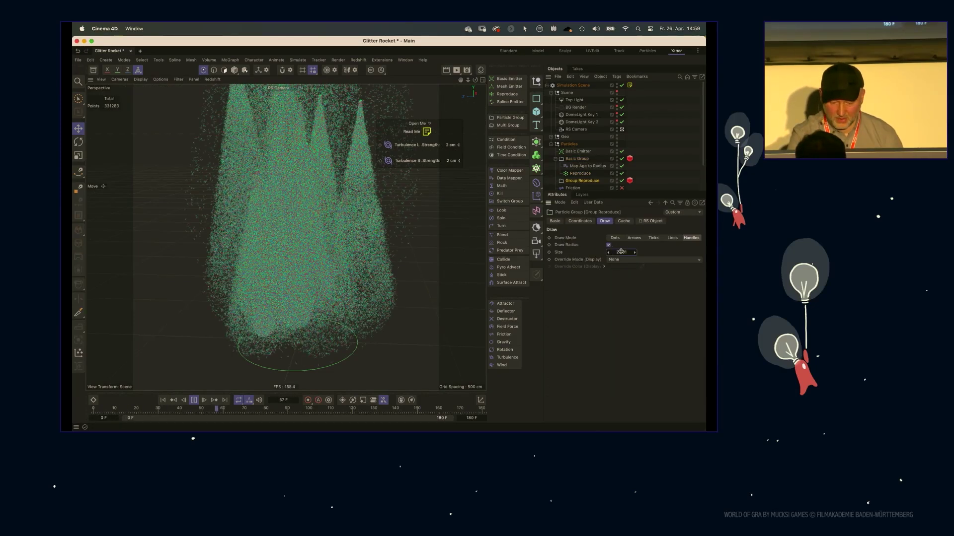
pyautogui.press('space')
# Step: Set the Reproduce object's two reproduction keys at frame 50 to a value of 2 and play from the start
pyautogui.click(580, 173)
pyautogui.click(611, 221)
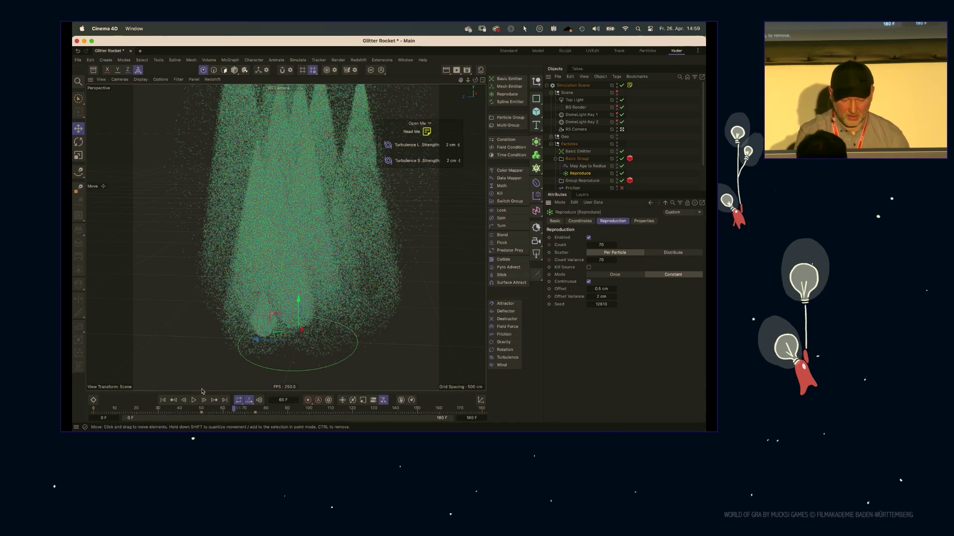
pyautogui.click(200, 413)
pyautogui.click(611, 256)
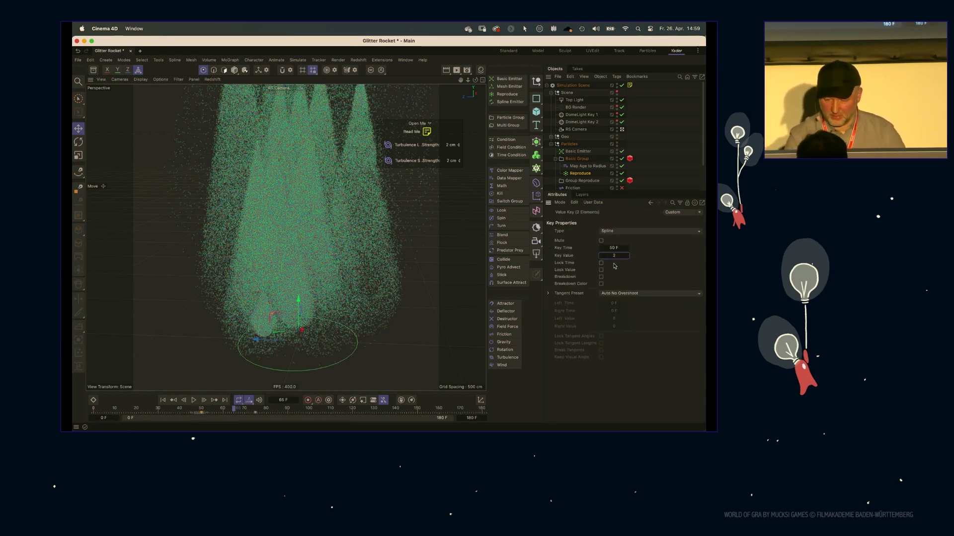
pyautogui.hotkey('shift', 'f')
pyautogui.press('F8')
pyautogui.scroll(5, 300, 234)
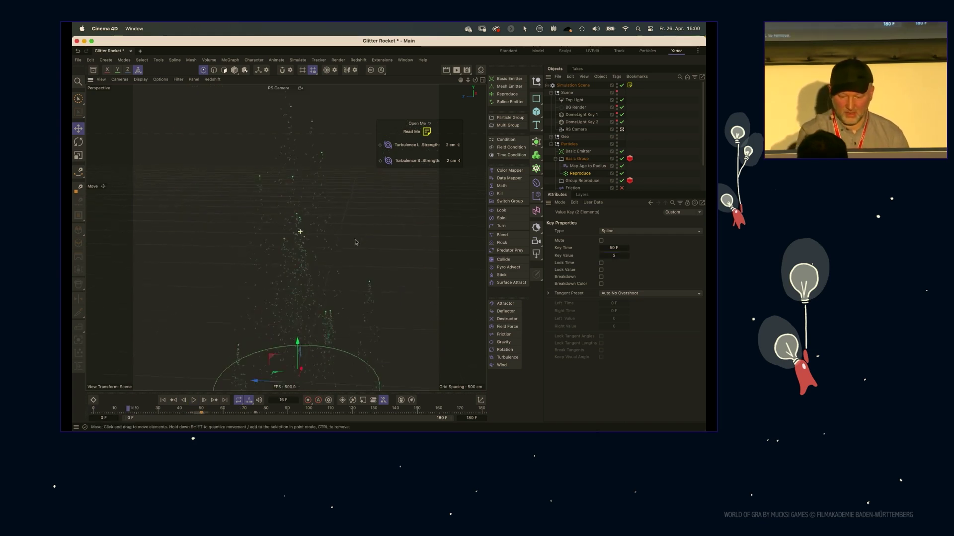
# Step: Cycle Group Reproduce through the Dots, Arrows, Ticks, Lines and Handles draw modes, keep Handles and enlarge their size to 5.751
pyautogui.click(581, 181)
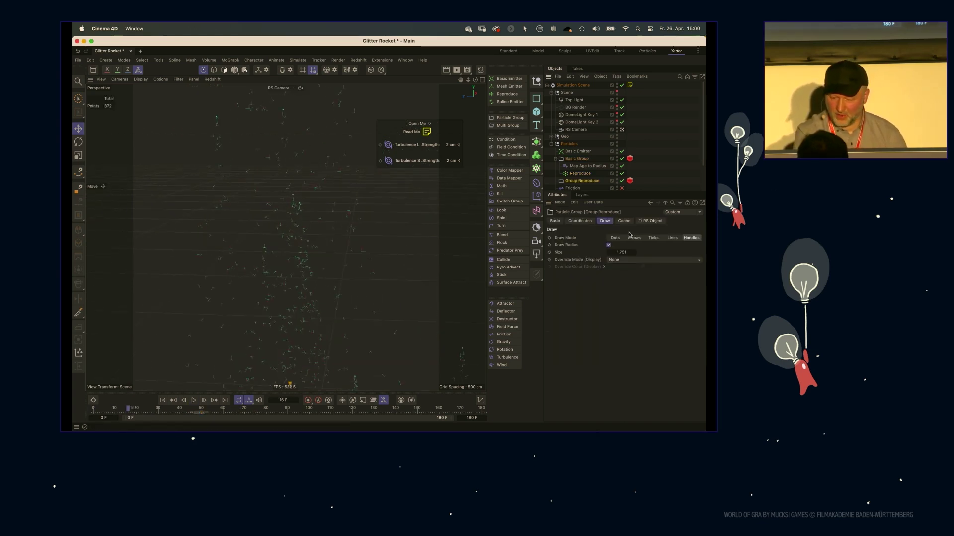
pyautogui.scroll(3, 288, 267)
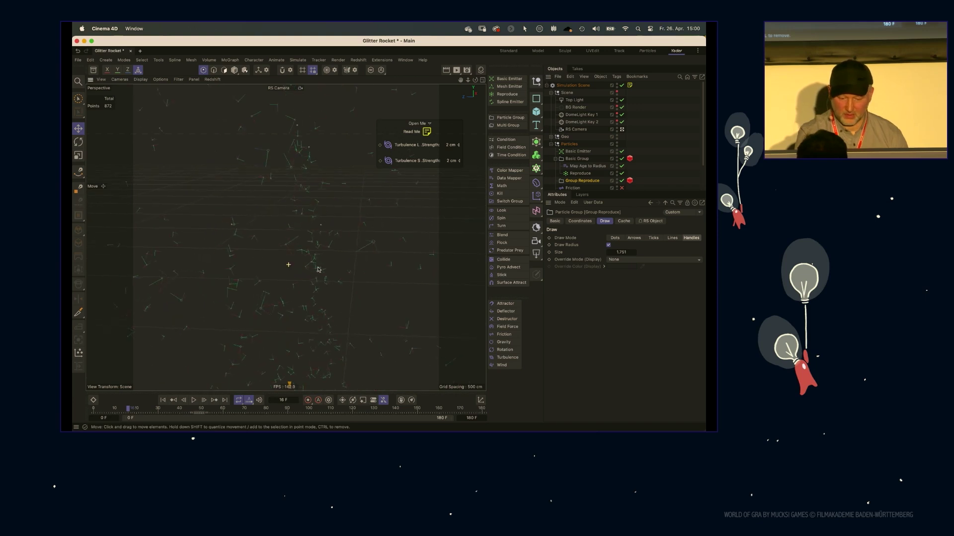
pyautogui.click(615, 238)
pyautogui.click(633, 238)
pyautogui.click(653, 238)
pyautogui.click(672, 238)
pyautogui.click(691, 238)
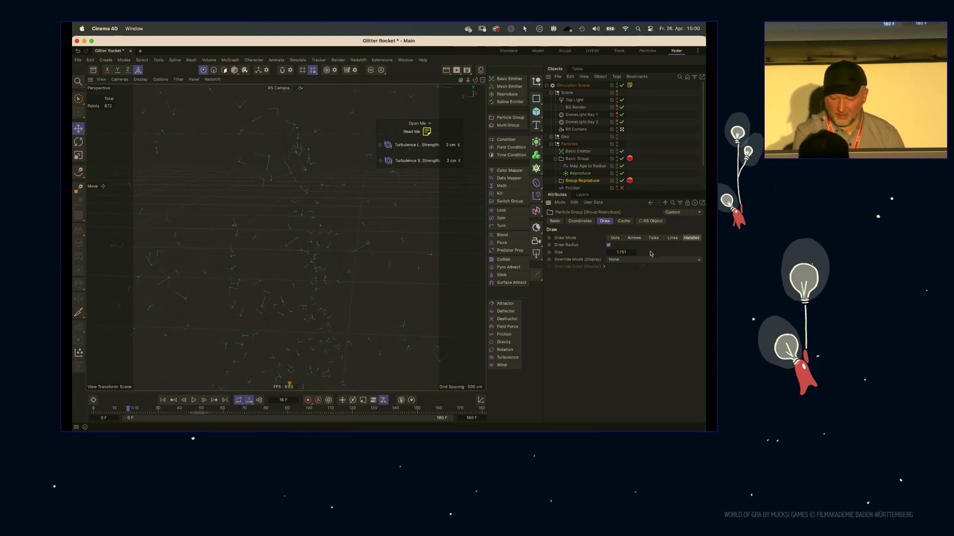
pyautogui.click(615, 237)
pyautogui.click(691, 238)
pyautogui.moveTo(617, 252); pyautogui.dragTo(624, 250)
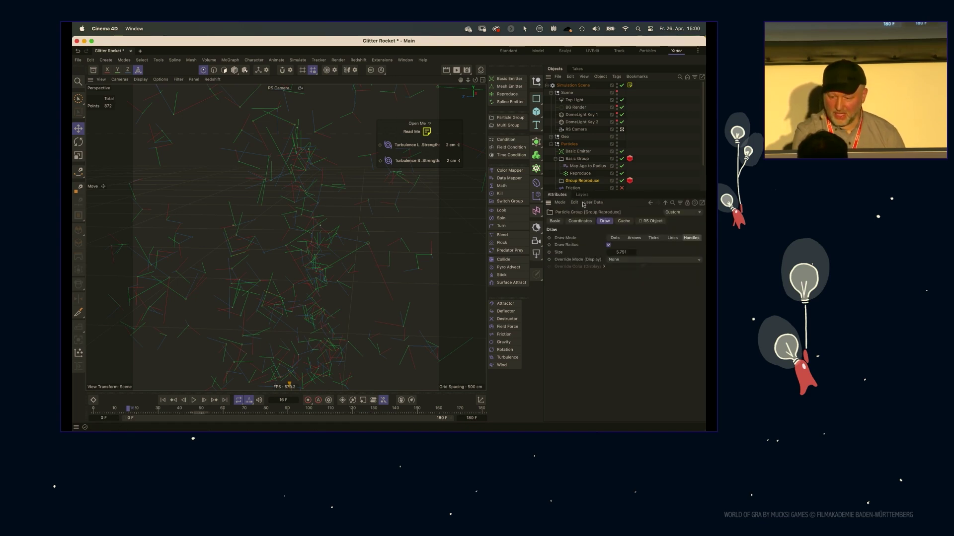
# Step: Inspect the custom particle objects in Group Reproduce's Redshift object tag and preview the frame with Redshift in the viewport
pyautogui.moveTo(597, 190); pyautogui.dragTo(596, 254)
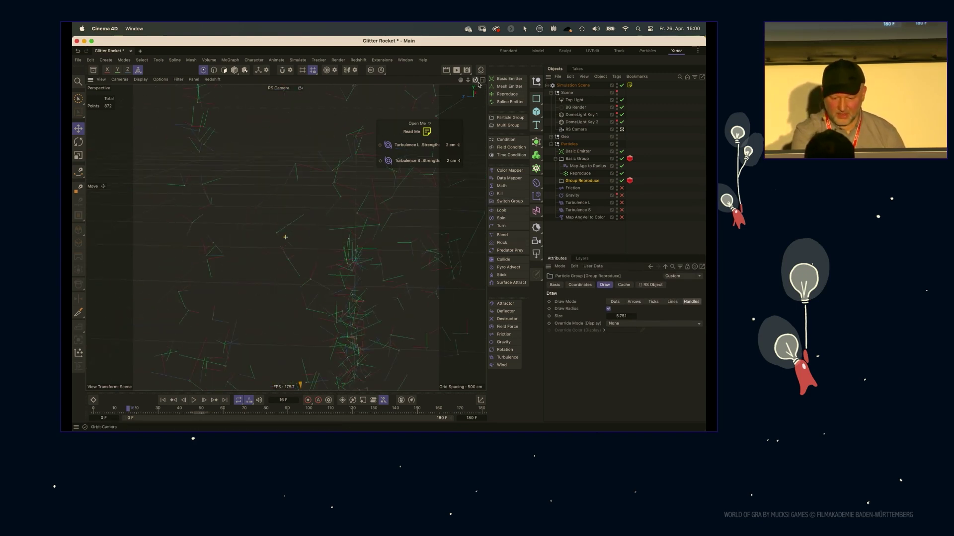
pyautogui.click(629, 181)
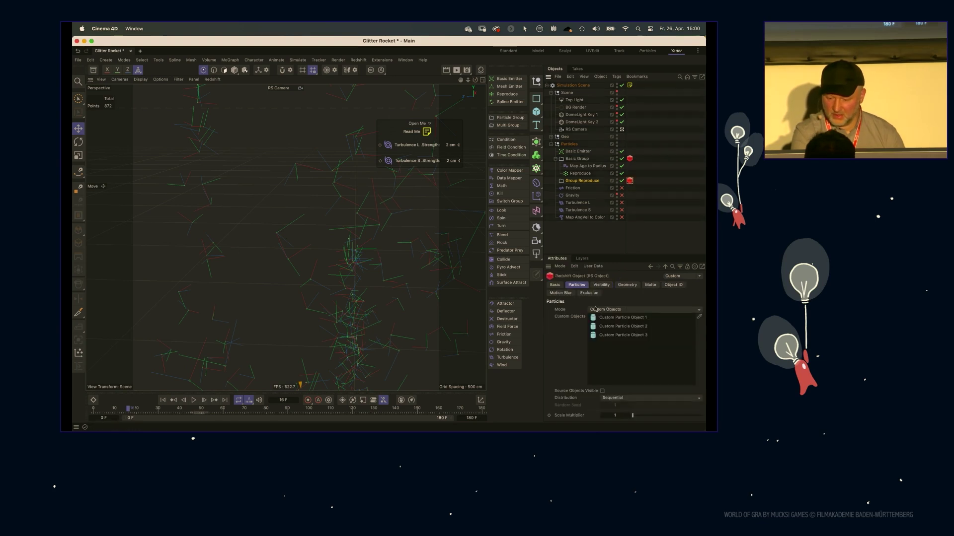
pyautogui.click(212, 80)
pyautogui.click(231, 91)
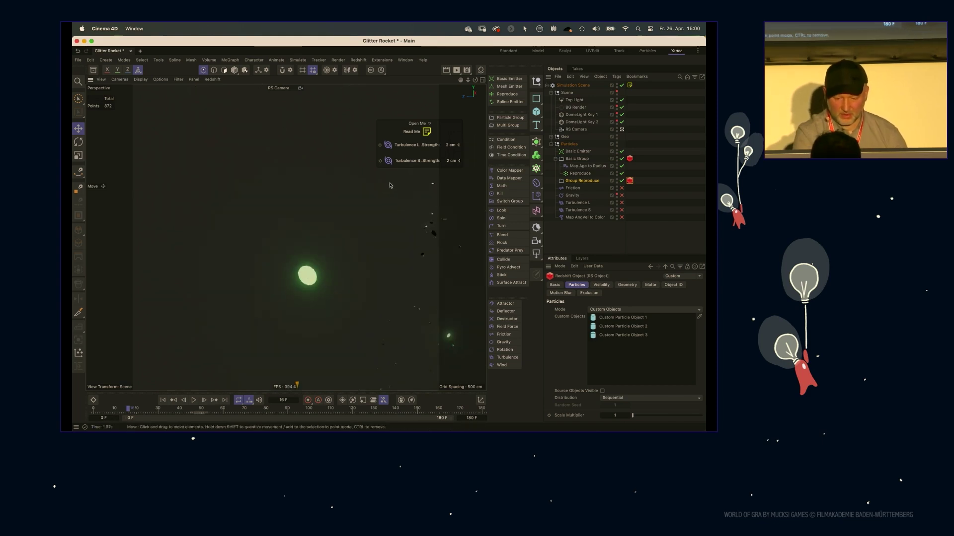
pyautogui.click(212, 79)
pyautogui.click(221, 94)
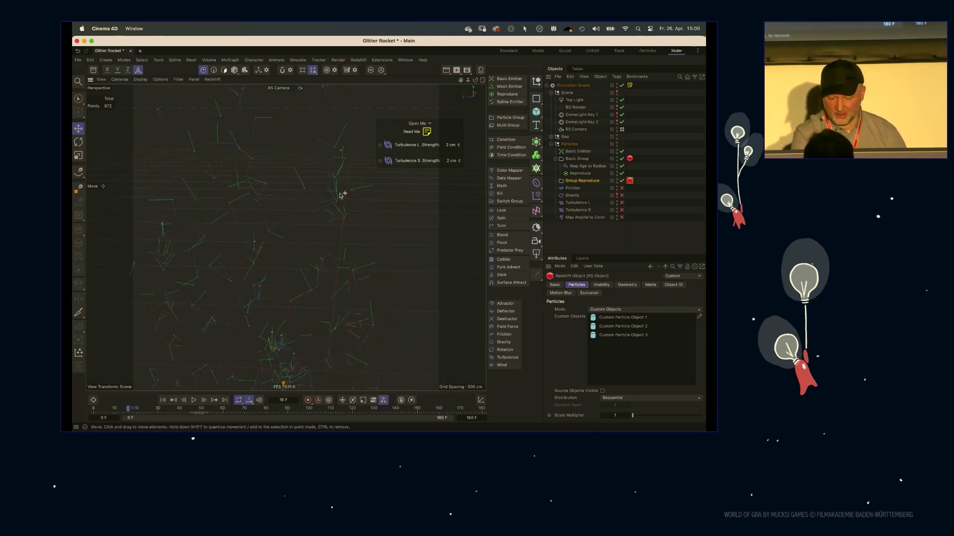
# Step: Add a Disc primitive to the scene and frame it in the viewport
pyautogui.click(535, 111)
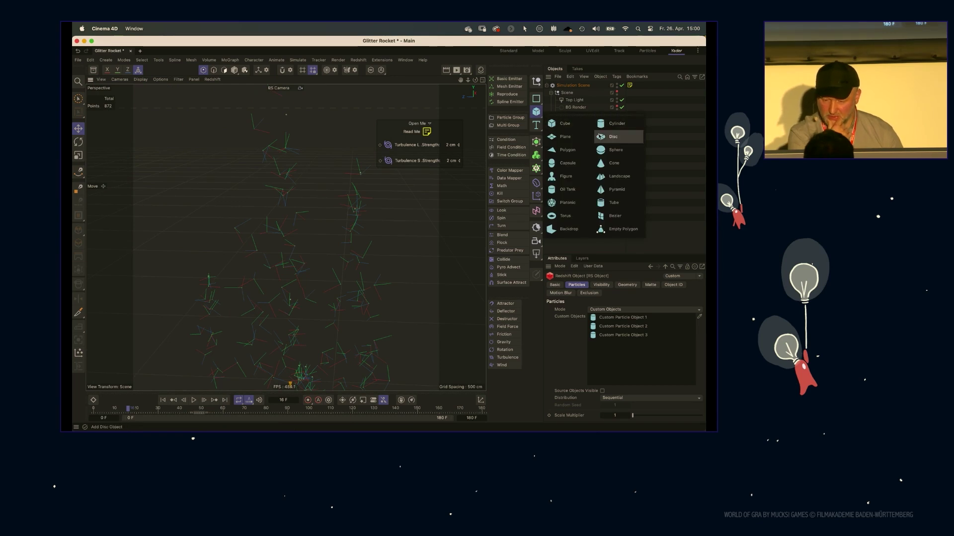
pyautogui.click(609, 137)
pyautogui.press('o')
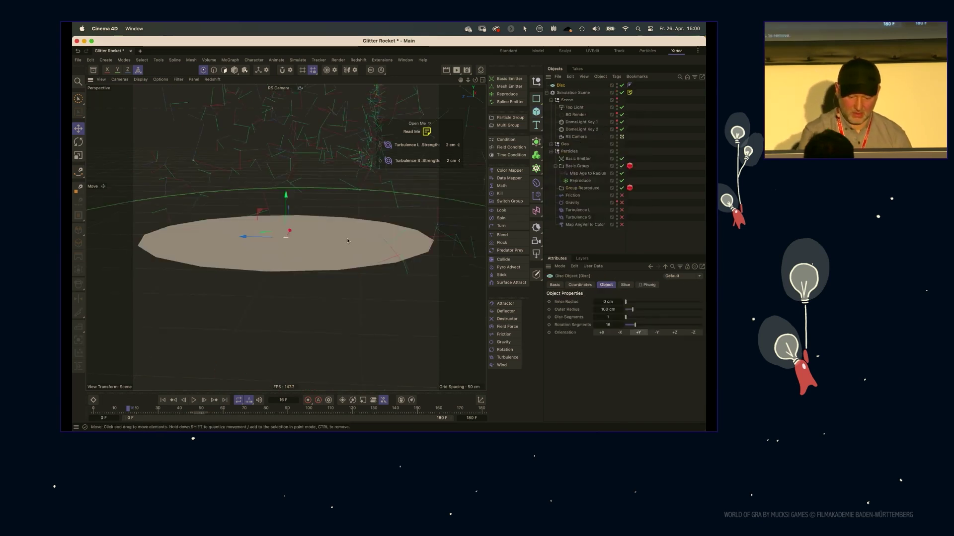
# Step: Rotate the disc into a tilted orientation and inspect its surface and axes from several angles
pyautogui.keyDown('alt'); pyautogui.moveTo(340, 271); pyautogui.dragTo(352, 335, button='middle'); pyautogui.keyUp('alt')
pyautogui.moveTo(352, 335)
pyautogui.keyDown('alt'); pyautogui.mouseDown()
pyautogui.moveTo(340, 303)
pyautogui.moveTo(339, 323)
pyautogui.mouseUp(); pyautogui.keyUp('alt')
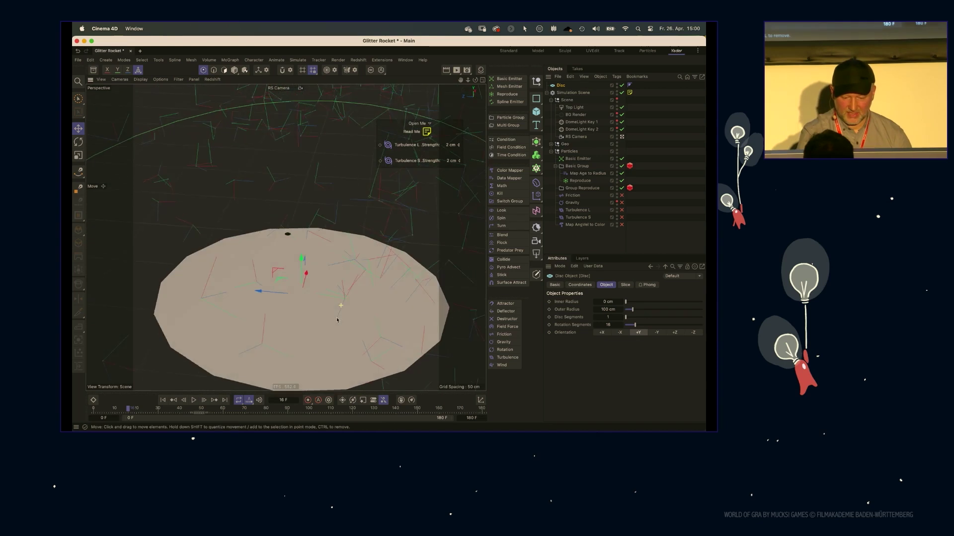
pyautogui.keyDown('alt'); pyautogui.moveTo(338, 323); pyautogui.dragTo(331, 258, button='middle'); pyautogui.keyUp('alt')
pyautogui.press('r')
pyautogui.moveTo(313, 242); pyautogui.dragTo(332, 271)
pyautogui.press('e')
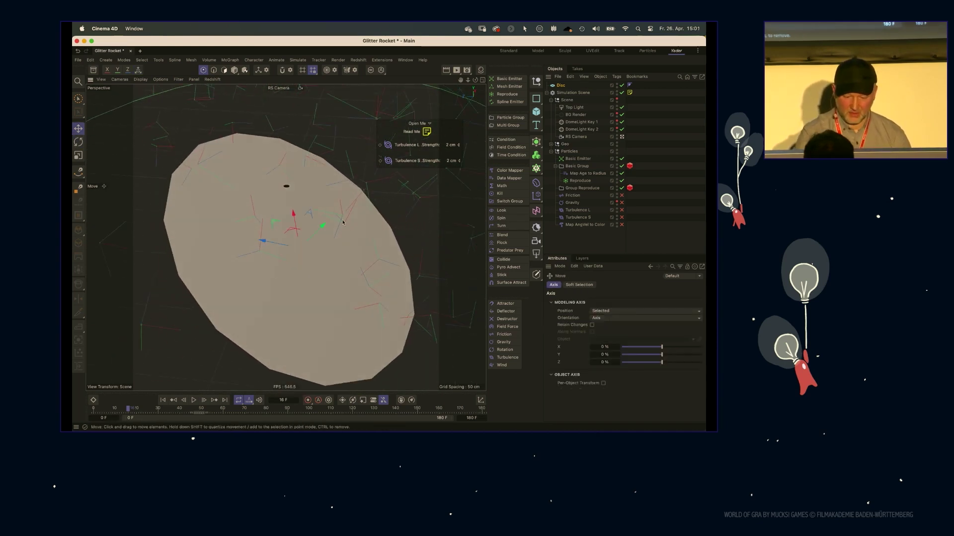
pyautogui.moveTo(333, 237)
pyautogui.keyDown('alt'); pyautogui.mouseDown()
pyautogui.moveTo(332, 221)
pyautogui.moveTo(294, 219)
pyautogui.moveTo(316, 233)
pyautogui.moveTo(325, 226)
pyautogui.mouseUp(); pyautogui.keyUp('alt')
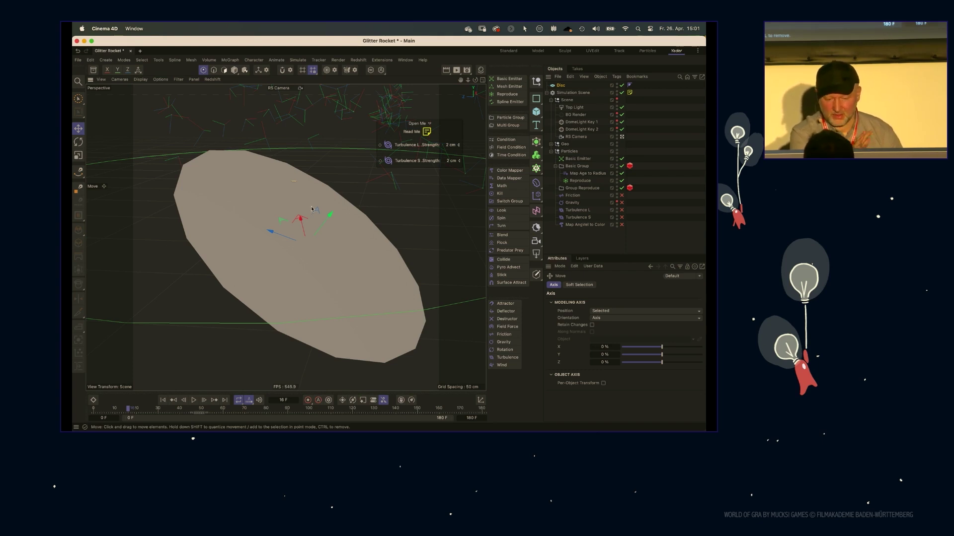
pyautogui.keyDown('alt'); pyautogui.moveTo(300, 272); pyautogui.dragTo(317, 232); pyautogui.keyUp('alt')
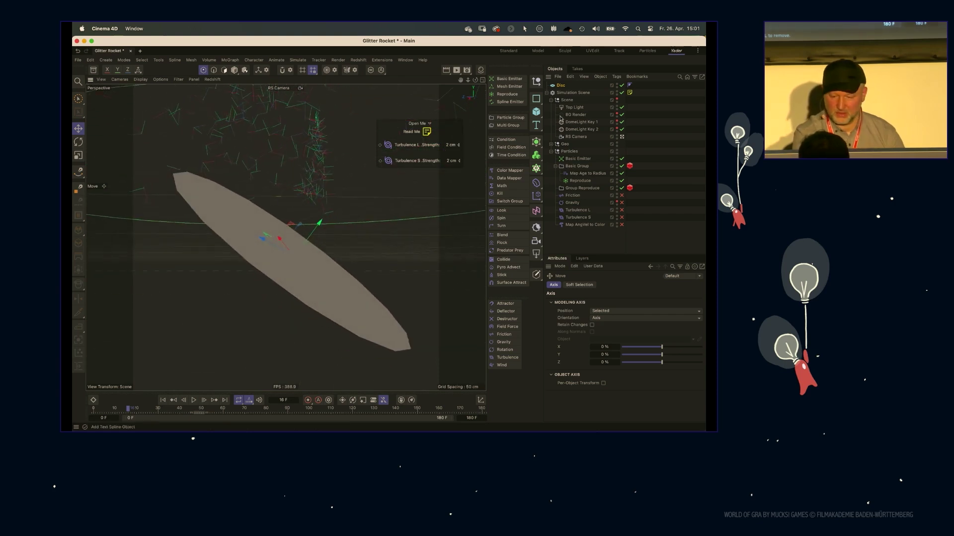
# Step: Examine the Reproduce modifier's alignment and angular velocity properties, including inheritance, and view the particles' orientations across the whole scene
pyautogui.click(580, 188)
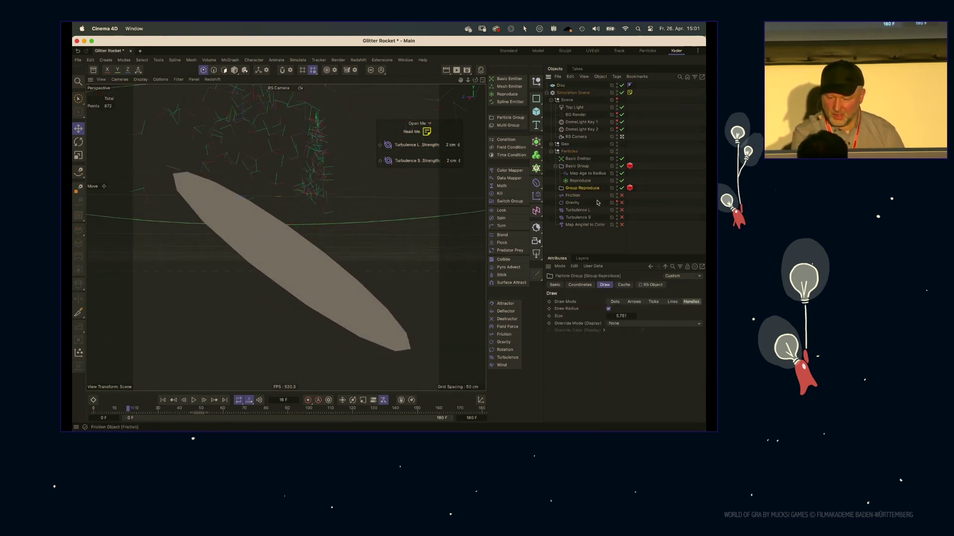
pyautogui.click(581, 181)
pyautogui.click(642, 285)
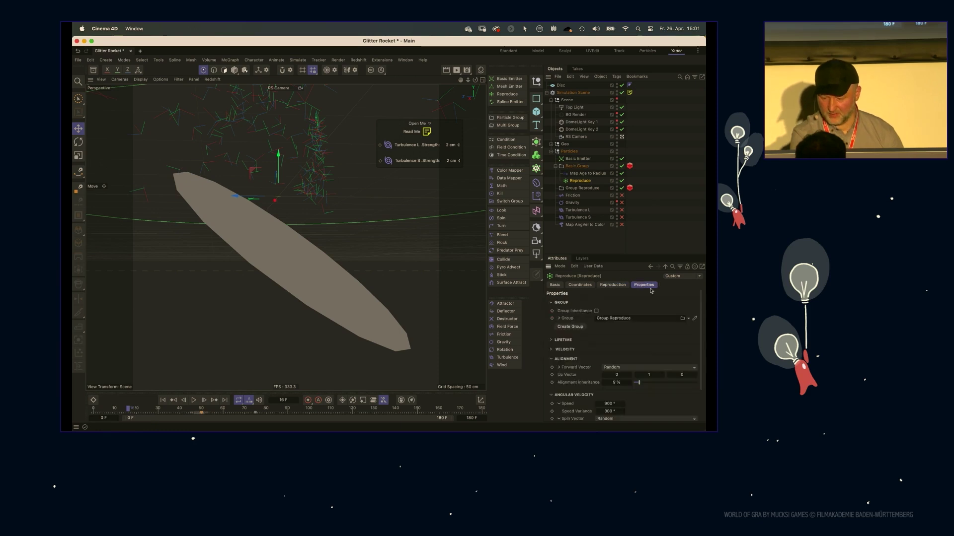
pyautogui.scroll(-2, 655, 357)
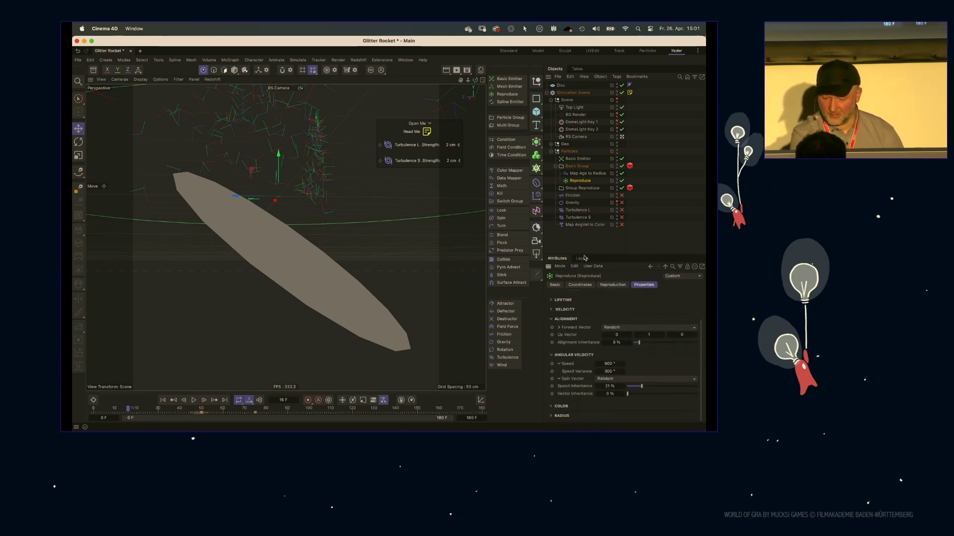
pyautogui.moveTo(582, 254); pyautogui.dragTo(579, 211)
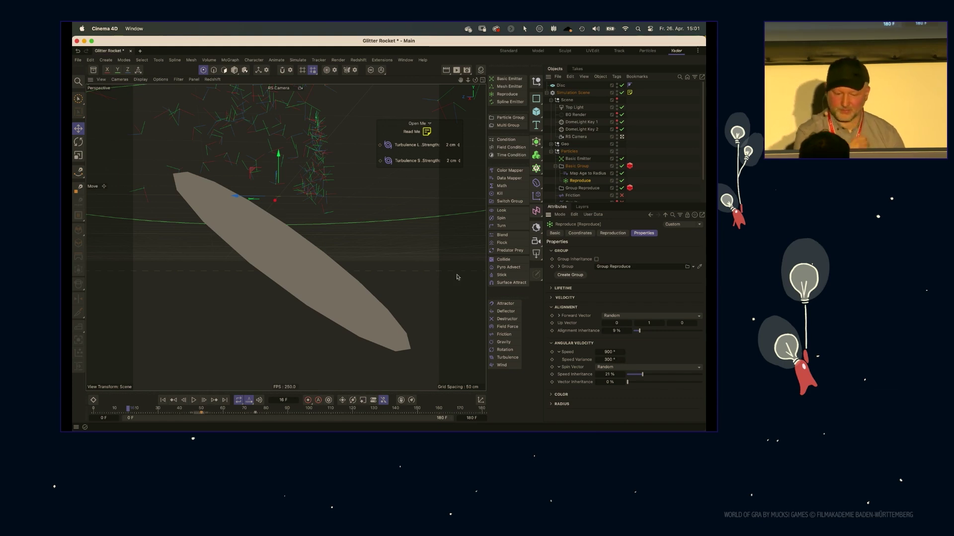
pyautogui.scroll(-10, 314, 293)
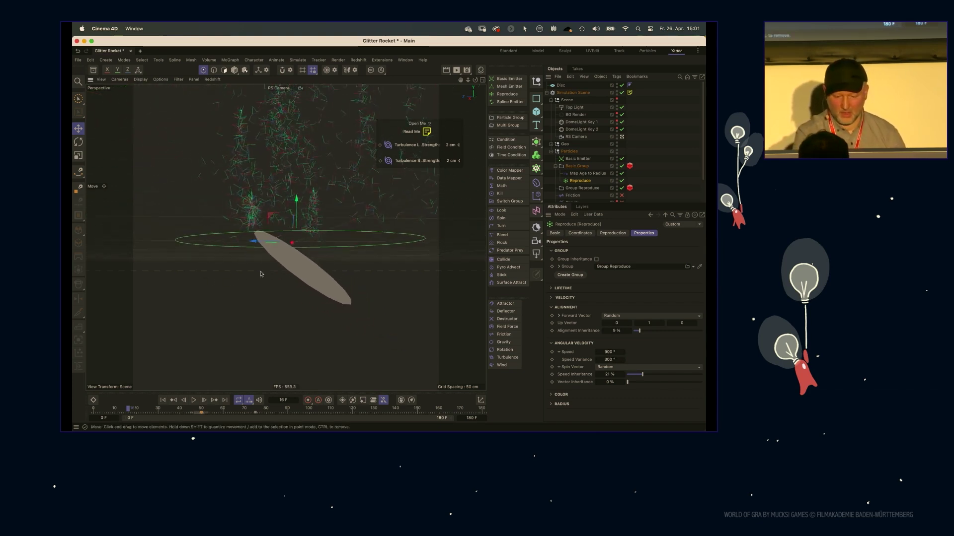
pyautogui.scroll(5, 271, 289)
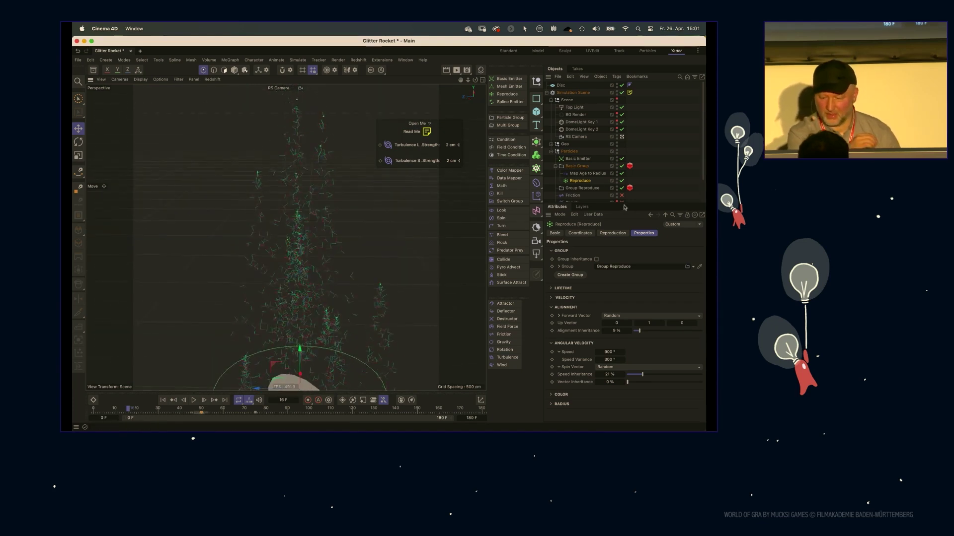
pyautogui.moveTo(623, 203); pyautogui.dragTo(623, 233)
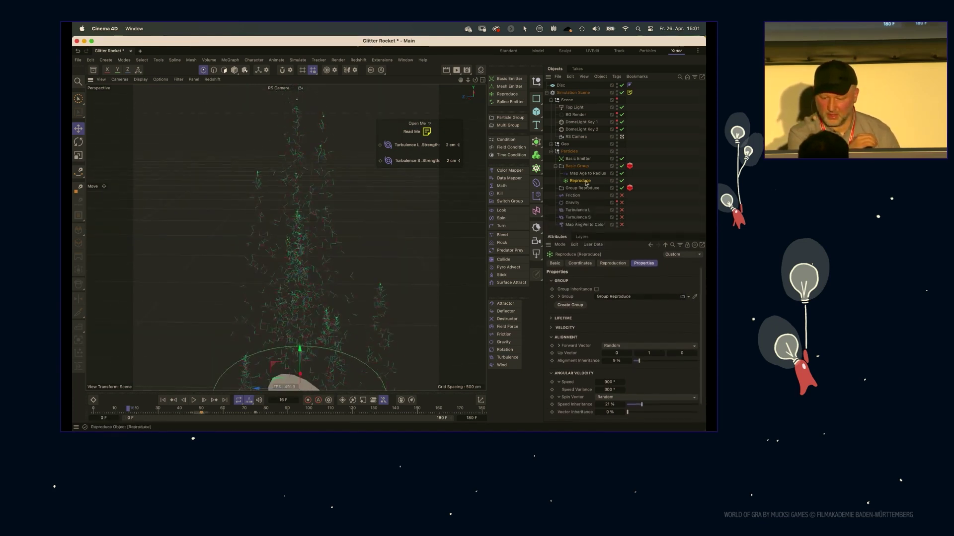
# Step: Switch Group Reproduce's draw mode back to Dots and play the particle simulation
pyautogui.click(201, 413)
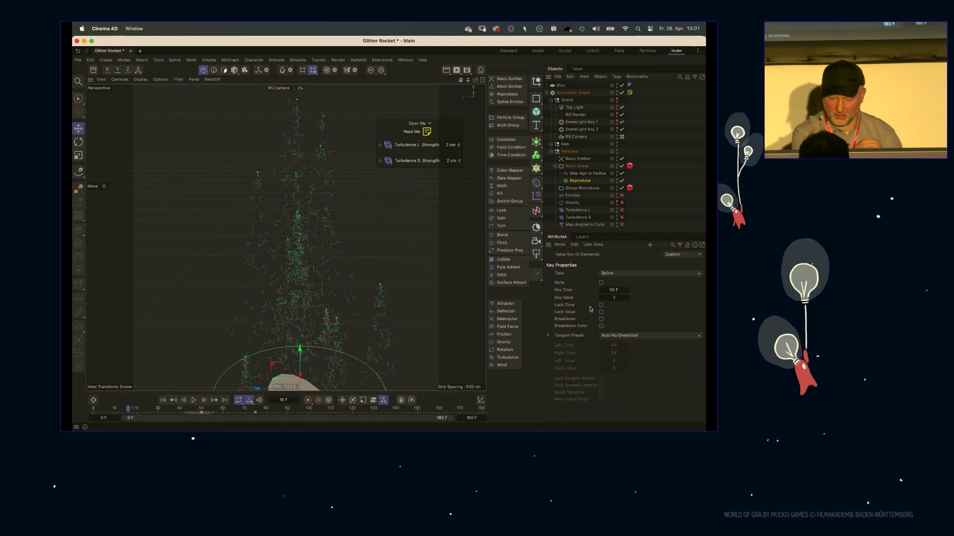
pyautogui.press('Return')
pyautogui.click(582, 188)
pyautogui.moveTo(626, 296); pyautogui.dragTo(602, 295)
pyautogui.click(613, 281)
pyautogui.press('F8')
# Step: Enable the Friction and Gravity modifiers while the simulation plays
pyautogui.click(581, 197)
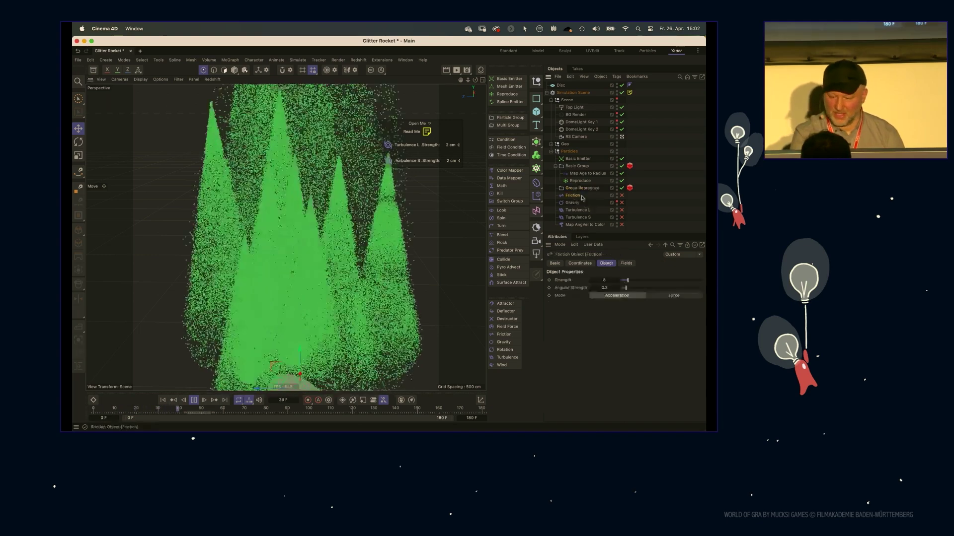
pyautogui.click(622, 195)
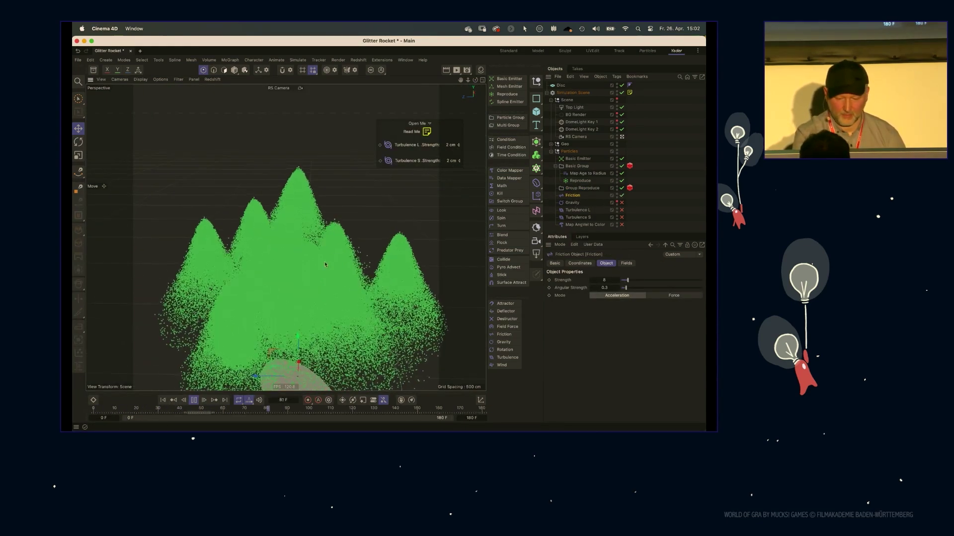
pyautogui.click(572, 202)
pyautogui.click(622, 203)
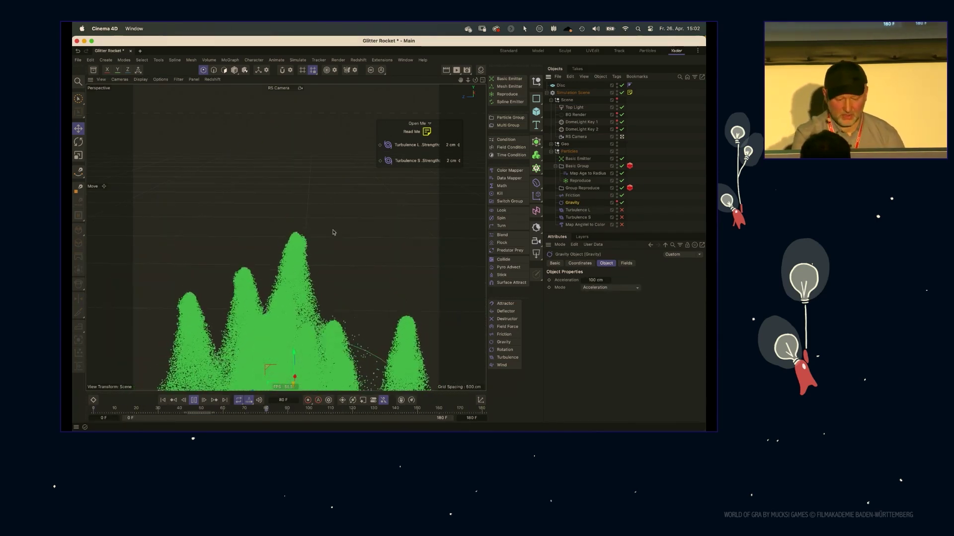
# Step: Enable the Map AngVel to Color mapper and the Turbulence L and Turbulence S modifiers, and pause playback at frame 30
pyautogui.click(621, 224)
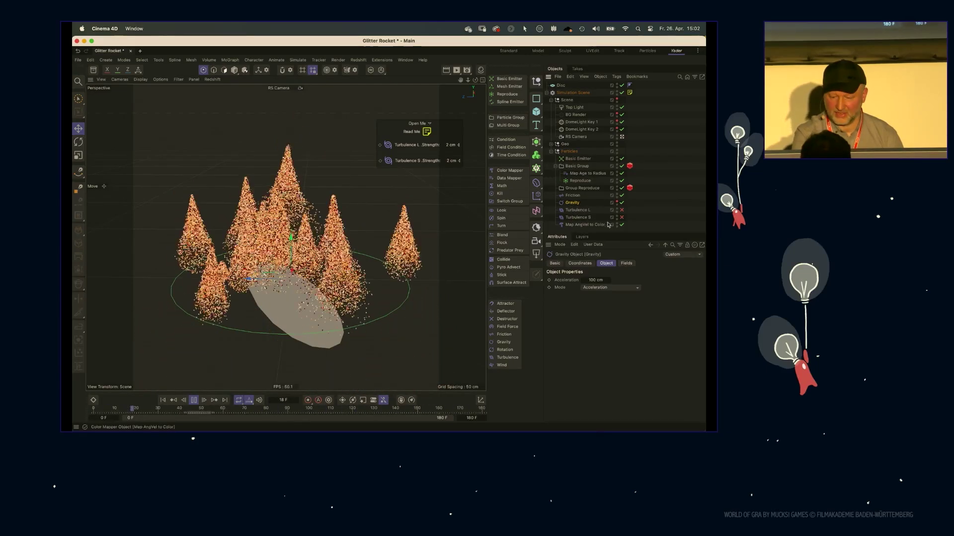
pyautogui.press('Down')
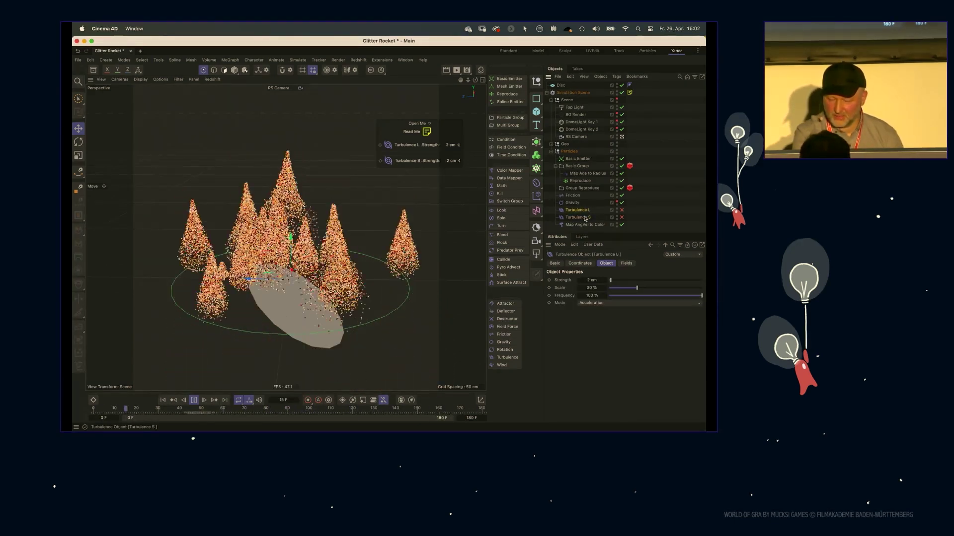
pyautogui.click(584, 218)
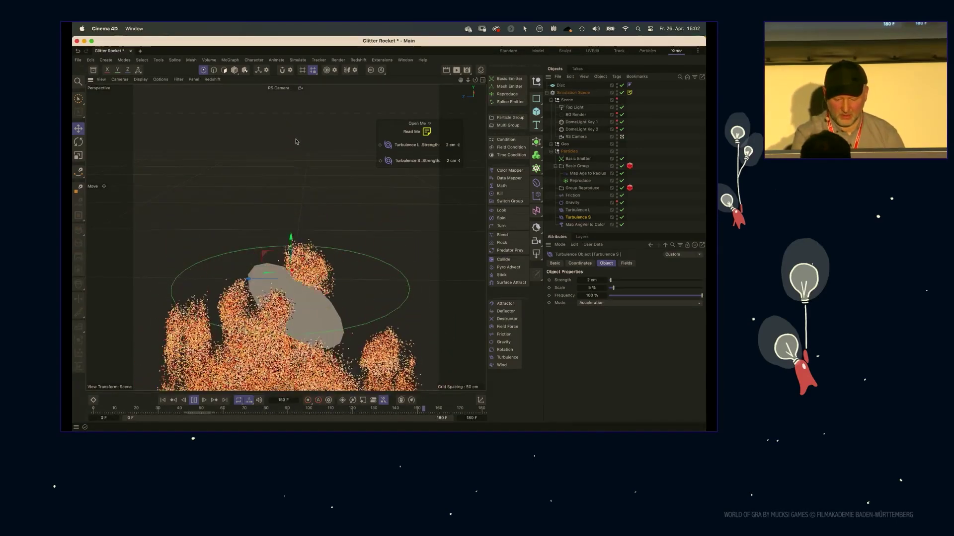
pyautogui.press('F8')
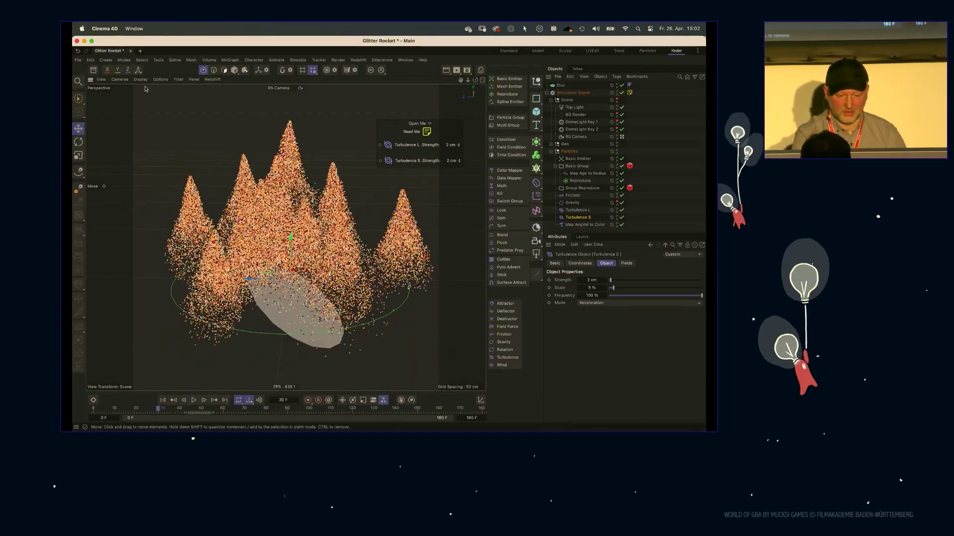
# Step: Load a fresh Glitter Rocket scene from the Asset Browser's particle scenes and disable the viewport's Depth of Field effect
pyautogui.click(93, 70)
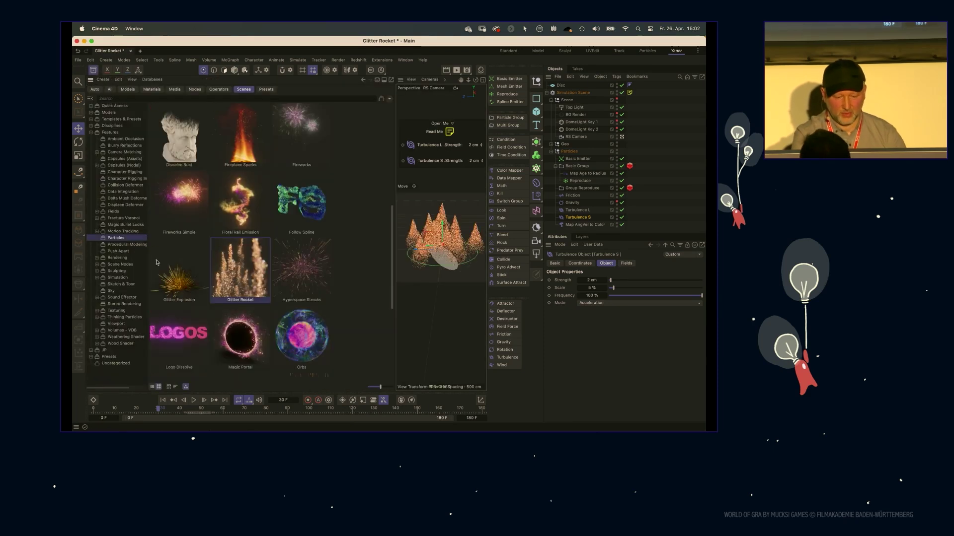
pyautogui.doubleClick(240, 268)
pyautogui.click(93, 70)
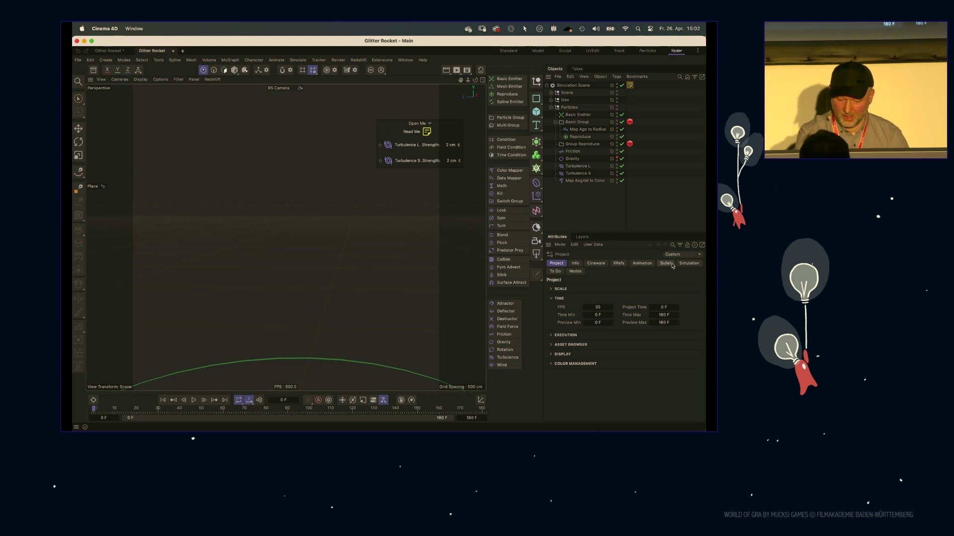
pyautogui.hotkey('shift', 'v')
pyautogui.click(594, 345)
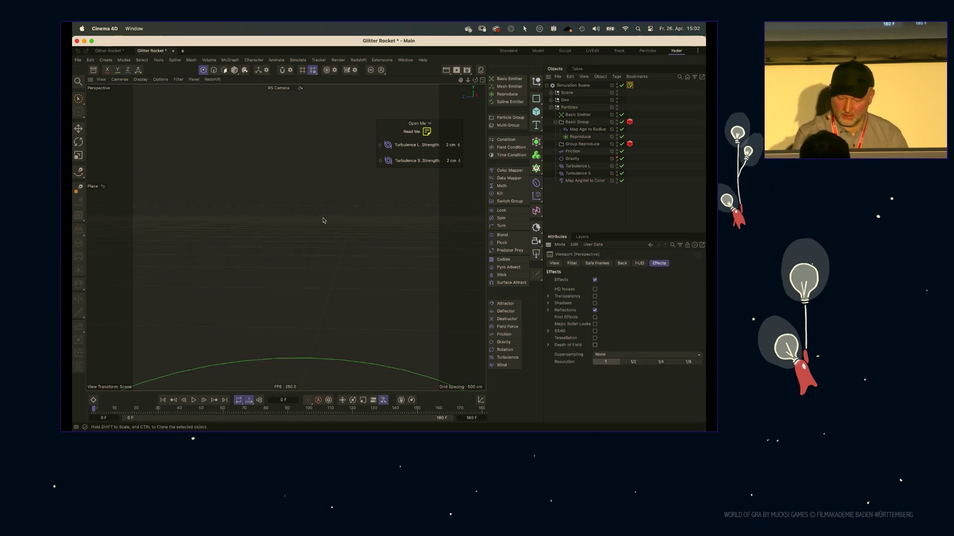
# Step: Play the fresh scene to frame 30 and render the viewport with Redshift
pyautogui.press('space')
pyautogui.click(213, 79)
pyautogui.click(215, 93)
pyautogui.click(213, 80)
pyautogui.click(212, 80)
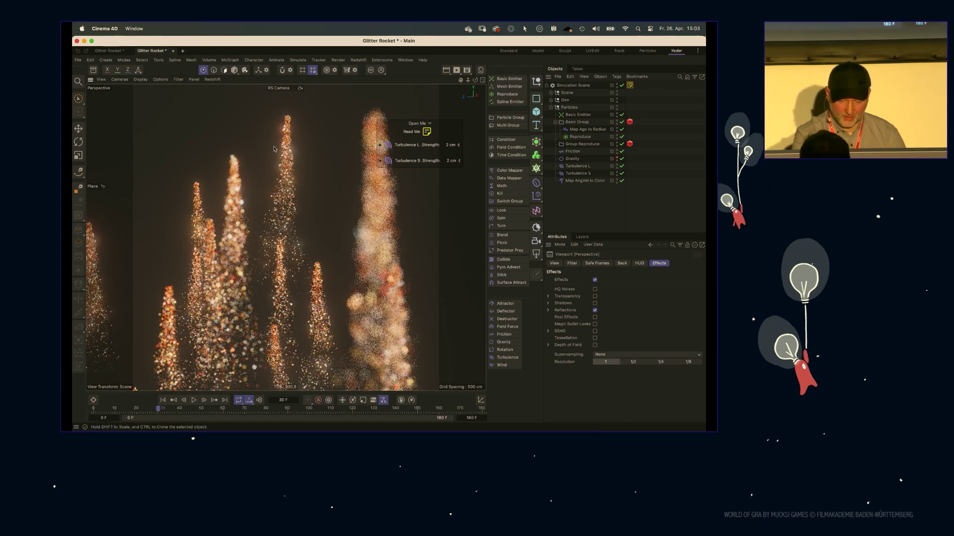
# Step: Turn off Bokeh in the RS Camera's optical depth of field settings
pyautogui.click(550, 93)
pyautogui.click(573, 108)
pyautogui.click(575, 129)
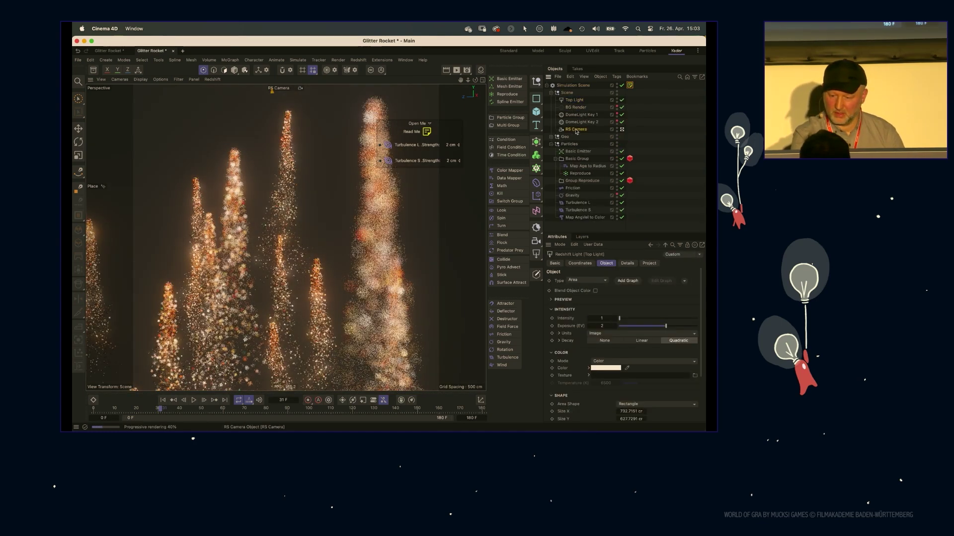
pyautogui.scroll(-1, 629, 360)
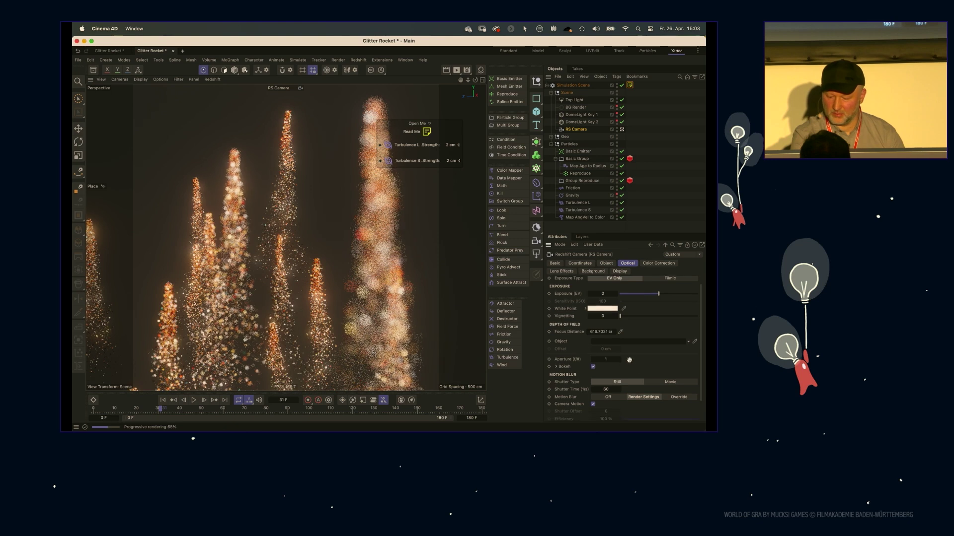
pyautogui.click(593, 367)
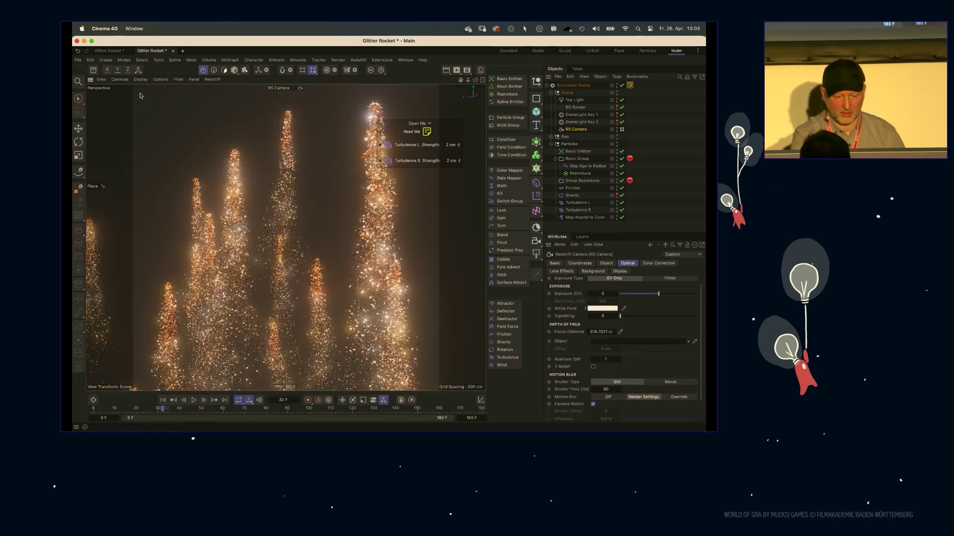
# Step: Open the Asset Browser at the particle example scenes
pyautogui.hotkey('shift', 'F8')
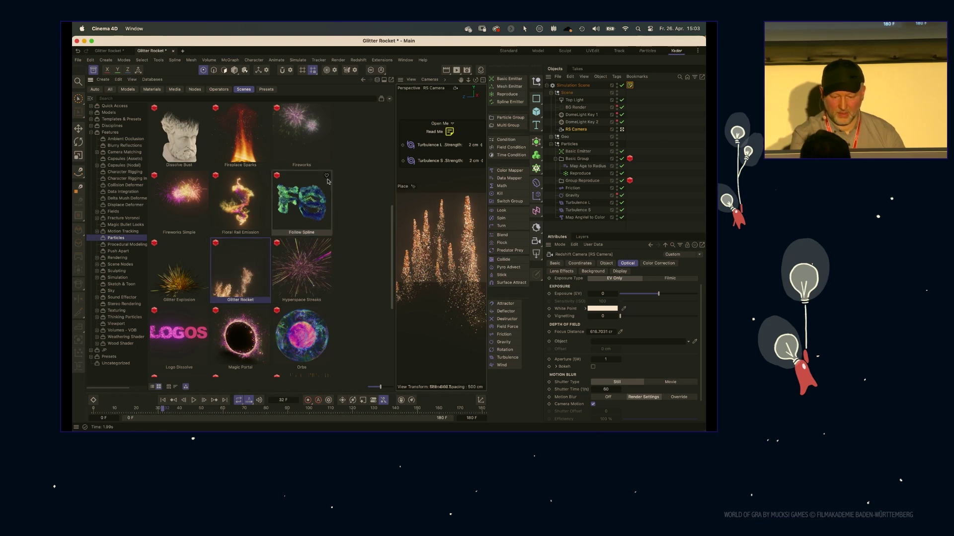
# Step: Enlarge the particle scene thumbnails to preview Glitter Rocket, and inspect the scene's BG Render and Top Light settings
pyautogui.moveTo(381, 386); pyautogui.dragTo(392, 386)
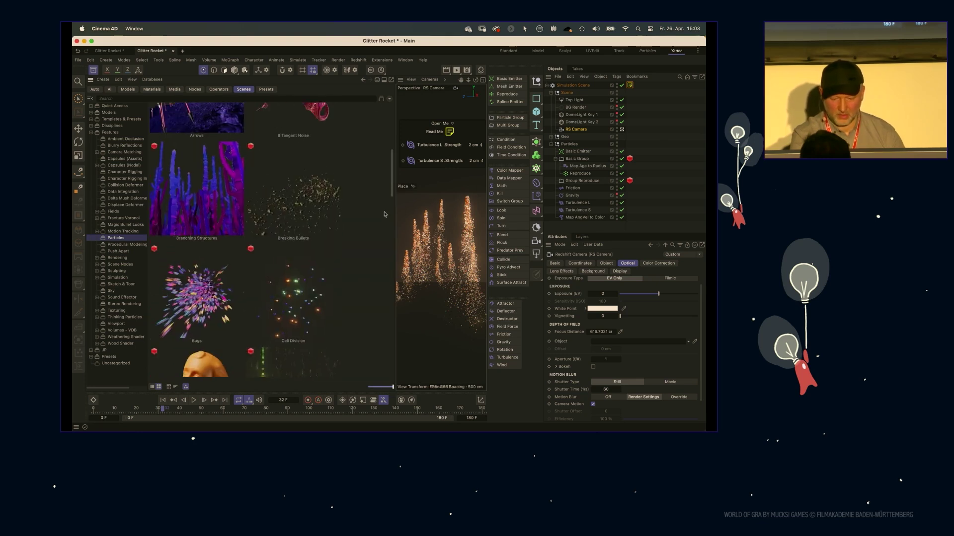
pyautogui.scroll(-10, 313, 230)
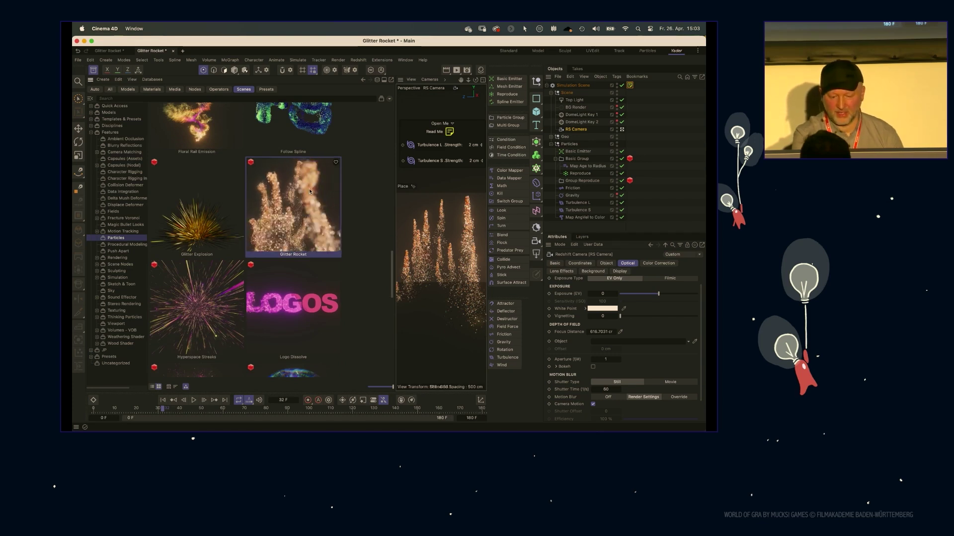
pyautogui.click(574, 107)
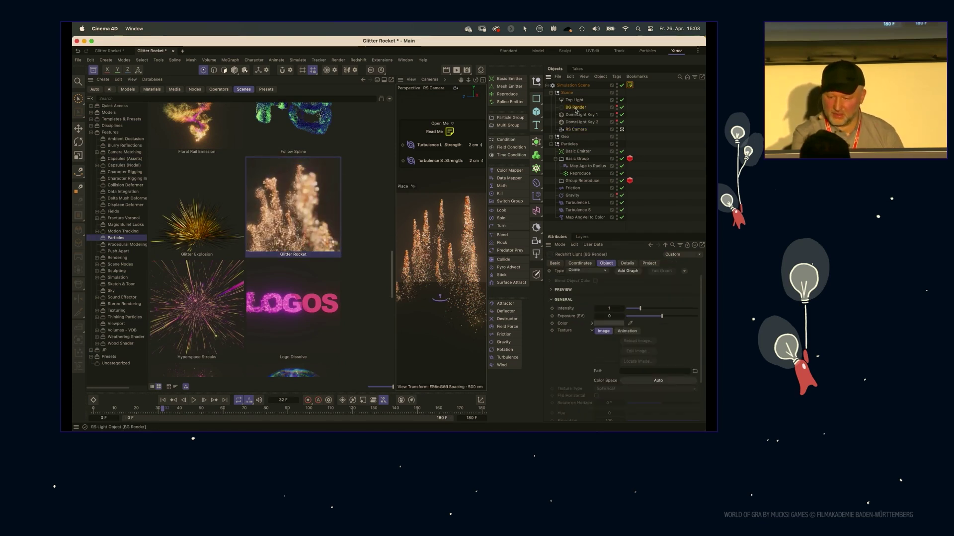
pyautogui.click(574, 99)
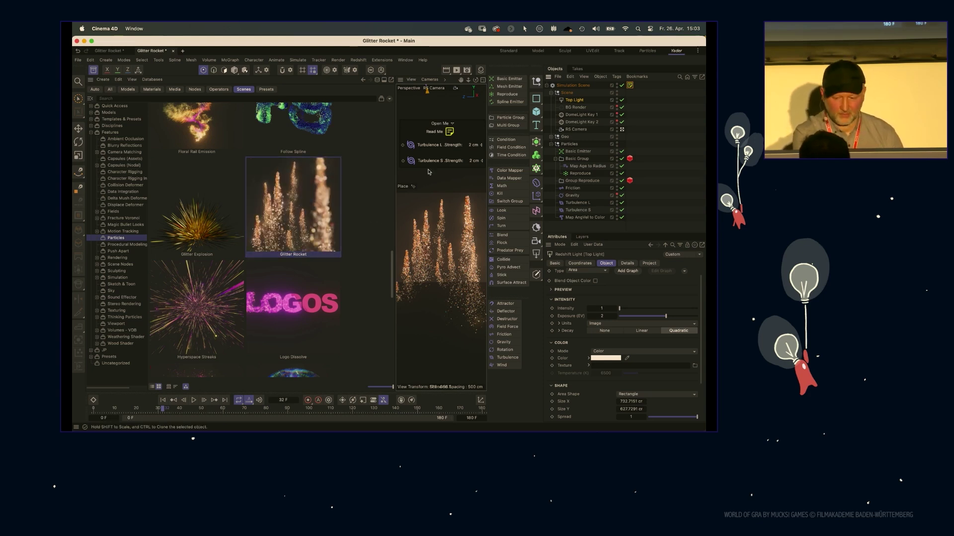
# Step: Hide the asset browser and inspect the Group Reproduce Redshift tag's custom objects and the cylinders they refer to
pyautogui.click(93, 70)
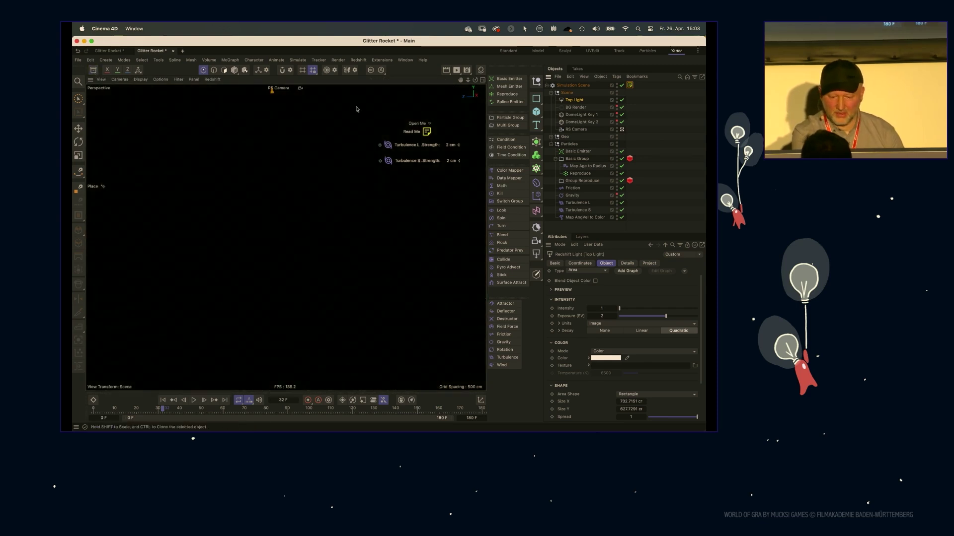
pyautogui.click(630, 181)
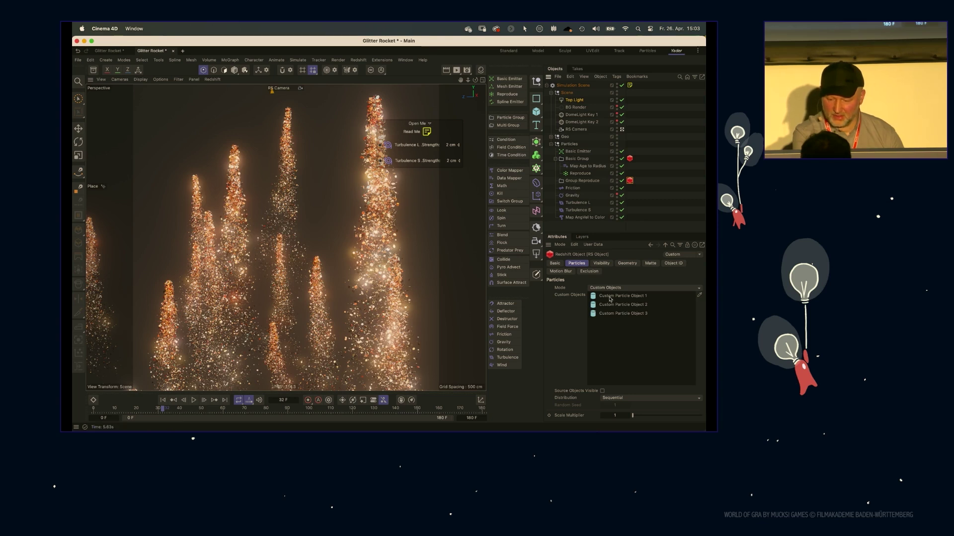
pyautogui.click(551, 137)
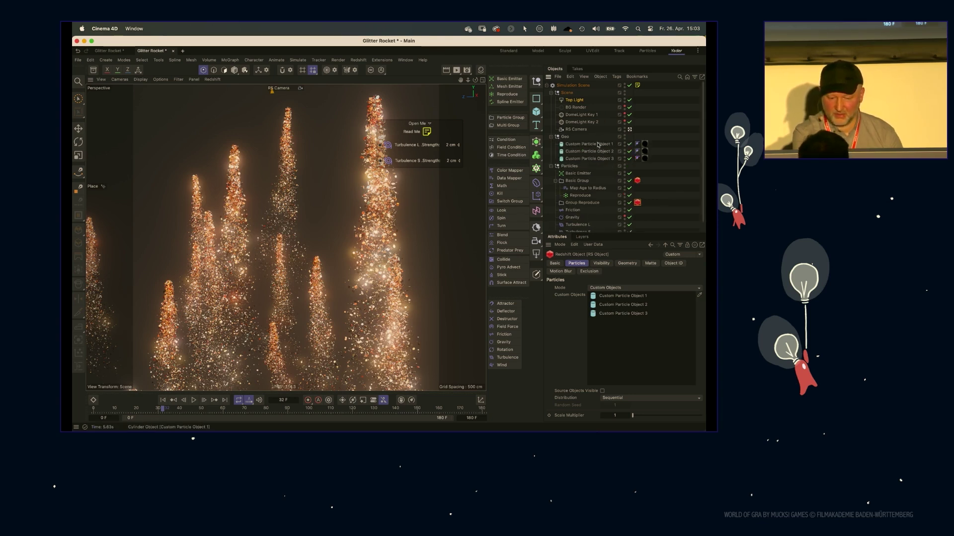
pyautogui.click(589, 144)
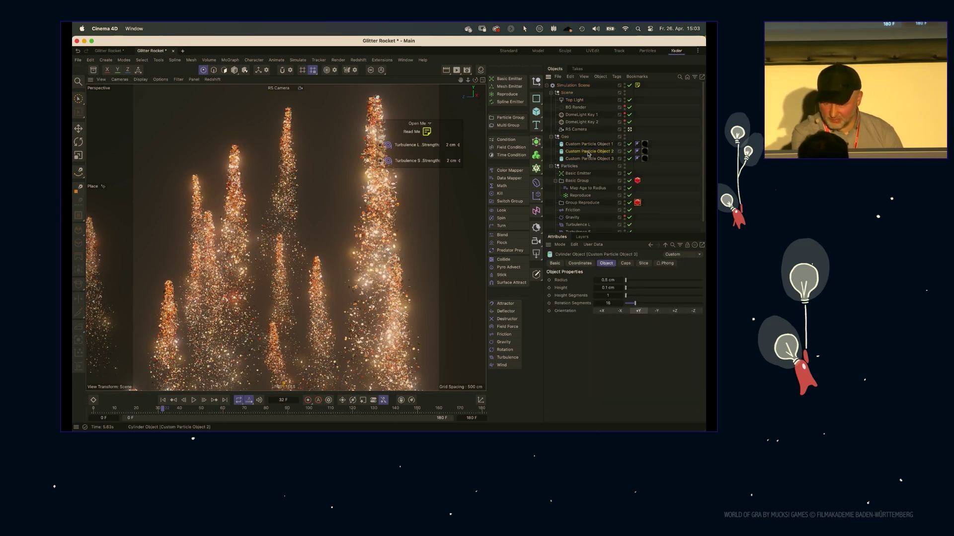
pyautogui.click(586, 152)
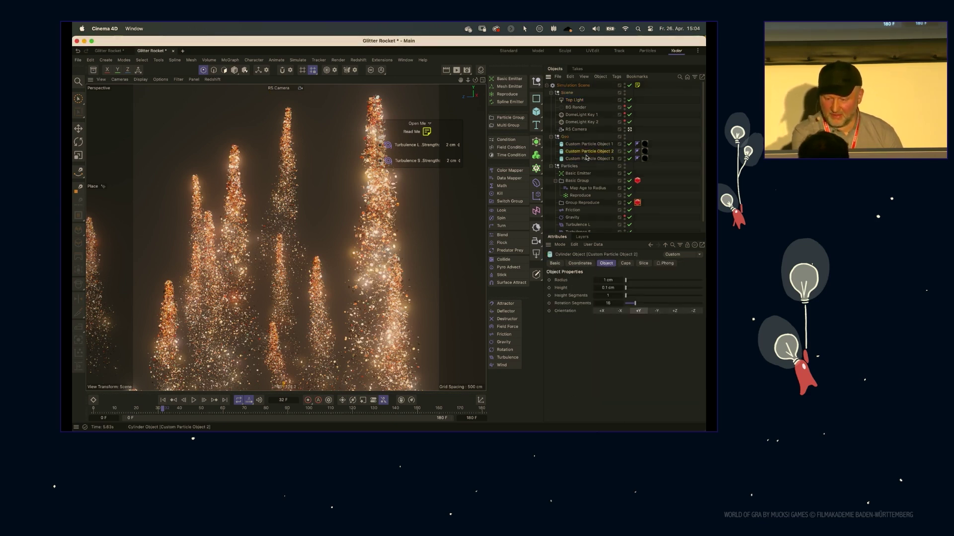
# Step: Try a 20 cm radius on Custom Particle Object 1, and restore it to 2 cm
pyautogui.click(589, 145)
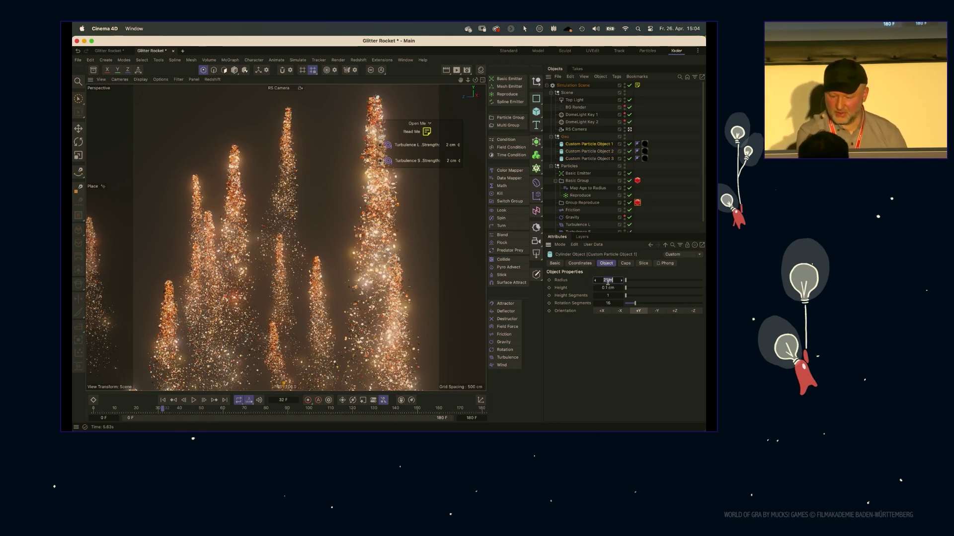
pyautogui.press('Return')
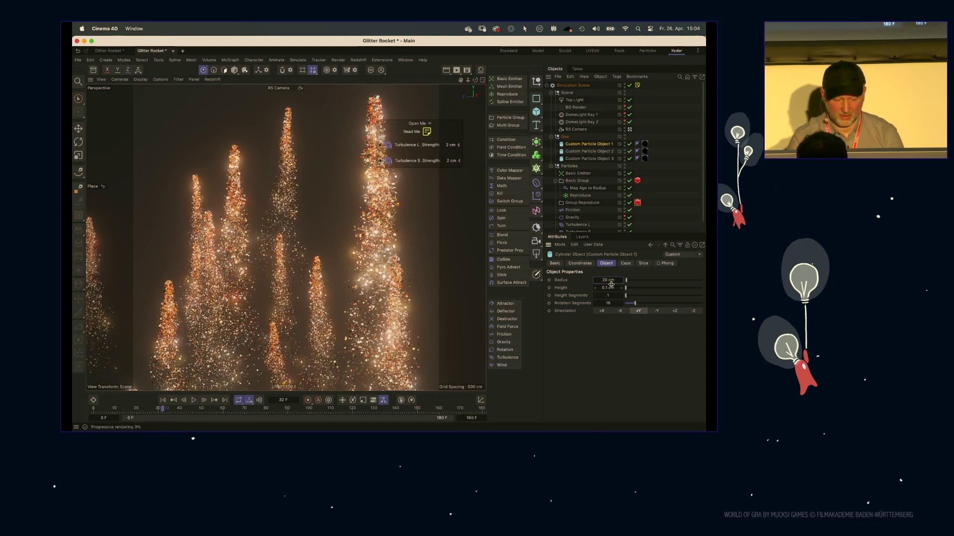
pyautogui.click(610, 281)
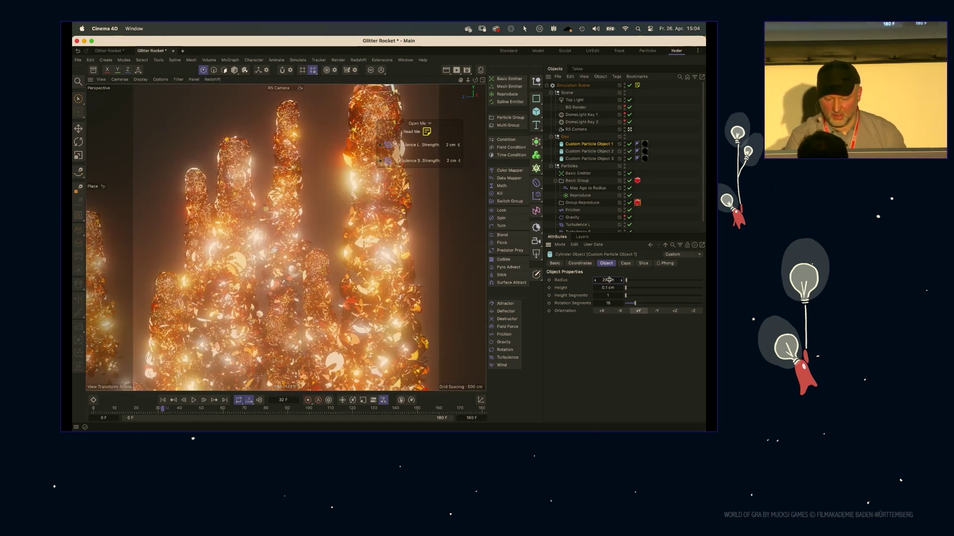
pyautogui.write('2')
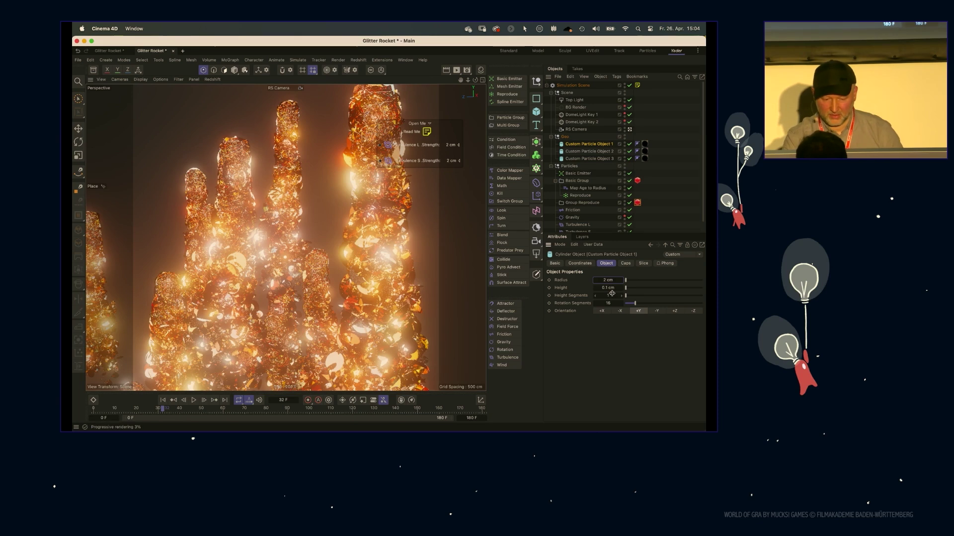
pyautogui.press('Return')
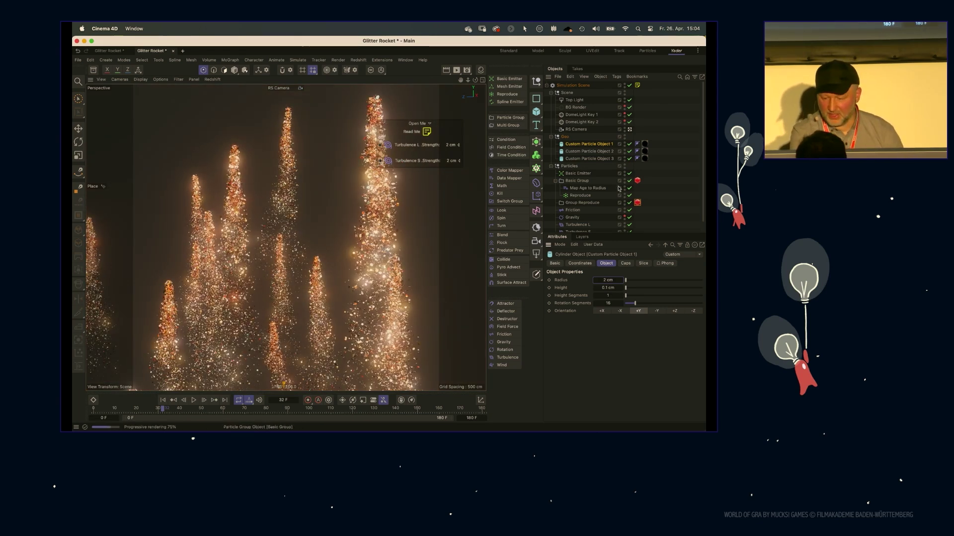
# Step: Review the Group Reproduce Redshift tag, and return the viewport from Redshift rendering to the standard particle display
pyautogui.click(638, 202)
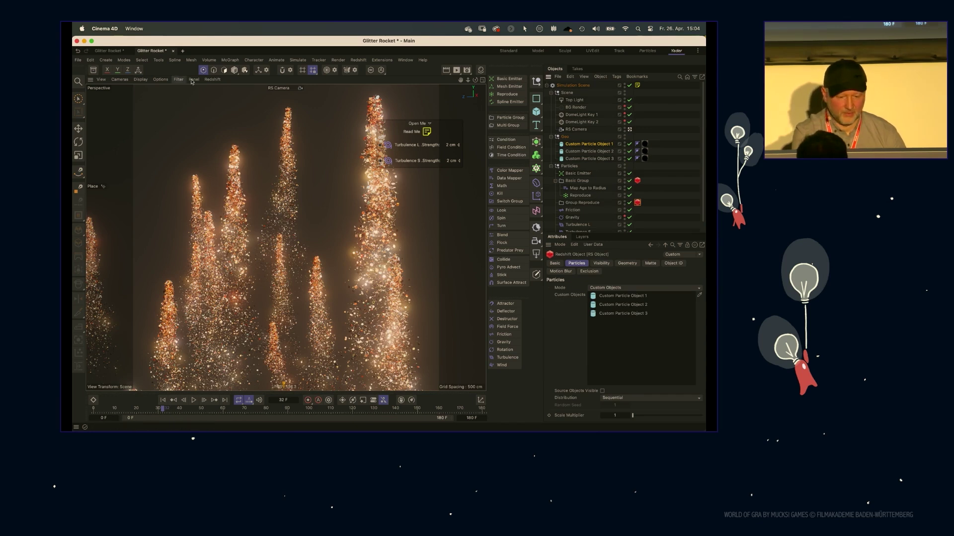
pyautogui.click(212, 80)
pyautogui.click(222, 85)
pyautogui.click(226, 91)
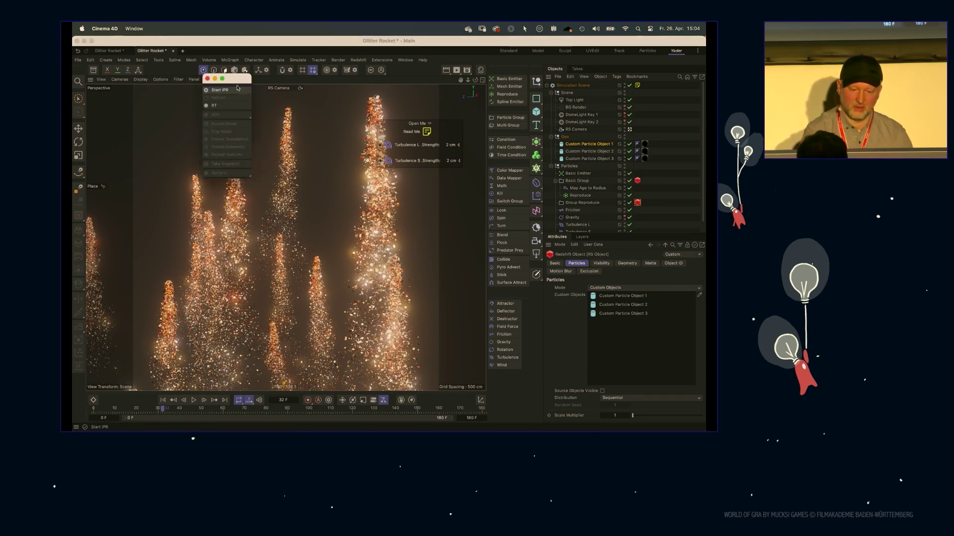
pyautogui.click(207, 79)
pyautogui.moveTo(255, 227)
pyautogui.keyDown('alt'); pyautogui.mouseDown()
pyautogui.moveTo(230, 254)
pyautogui.moveTo(245, 245)
pyautogui.mouseUp(); pyautogui.keyUp('alt')
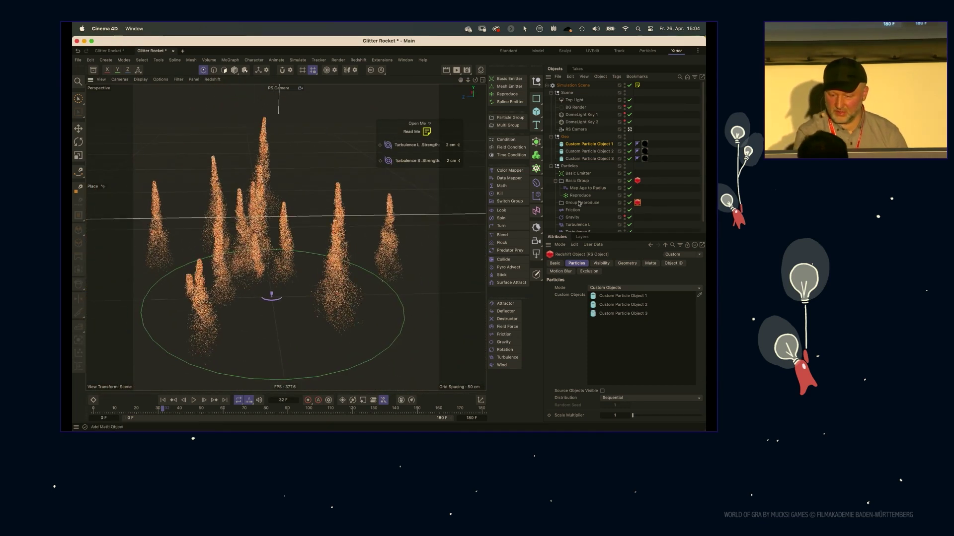
# Step: Inspect the Map Age to Radius data mapper and the Map AngVel to Color color mapper
pyautogui.moveTo(607, 233); pyautogui.dragTo(601, 251)
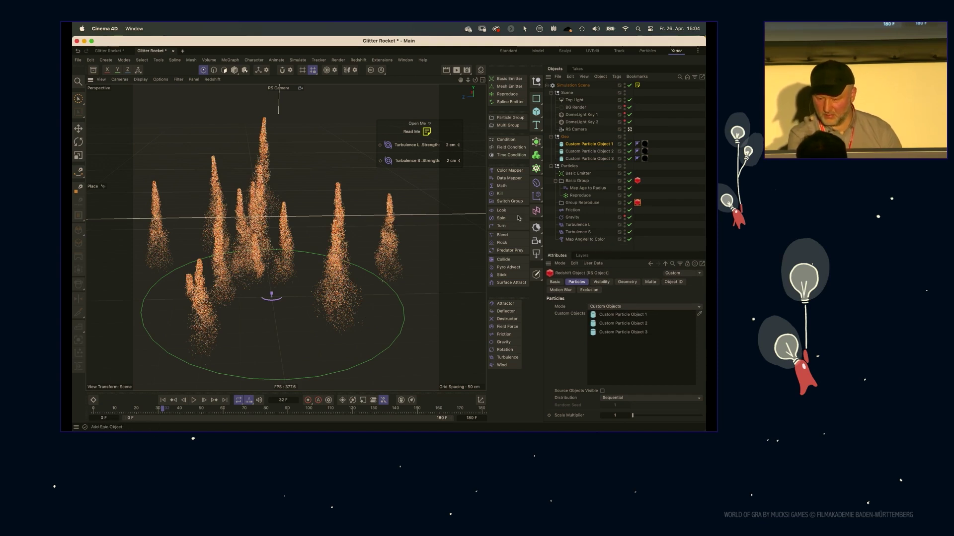
pyautogui.click(585, 189)
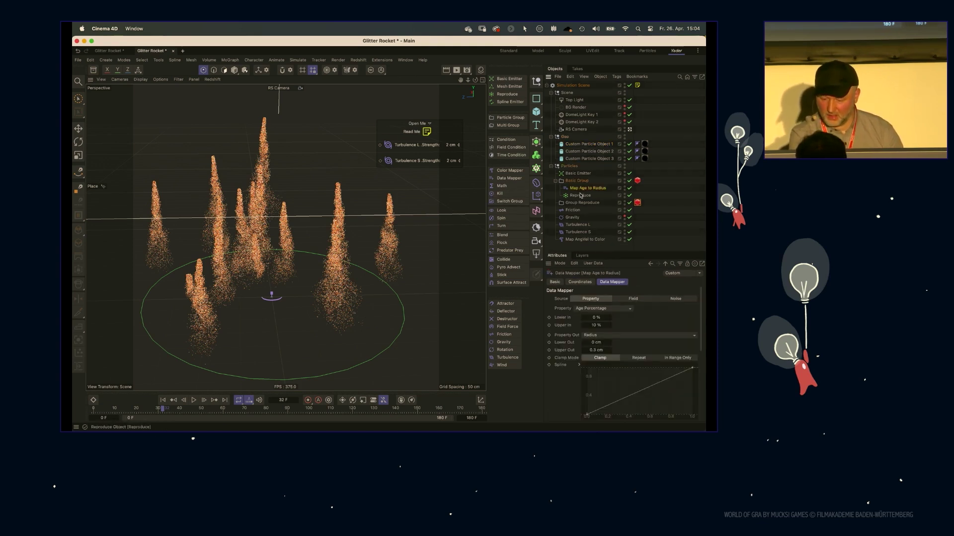
pyautogui.click(578, 239)
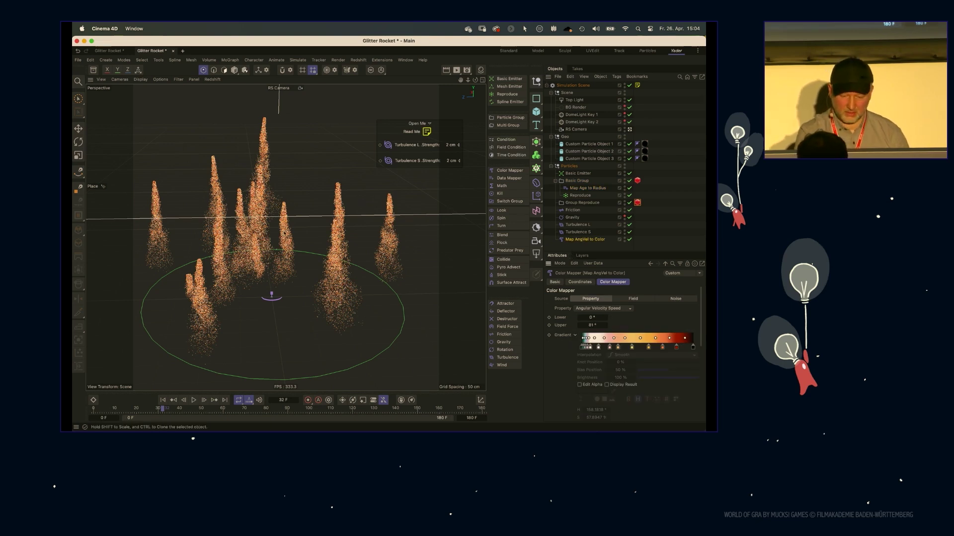
# Step: Play the simulation close up and set the Map AngVel to Color mapper's Upper value to 810°
pyautogui.keyDown('alt'); pyautogui.moveTo(279, 234); pyautogui.dragTo(377, 226, button='right'); pyautogui.keyUp('alt')
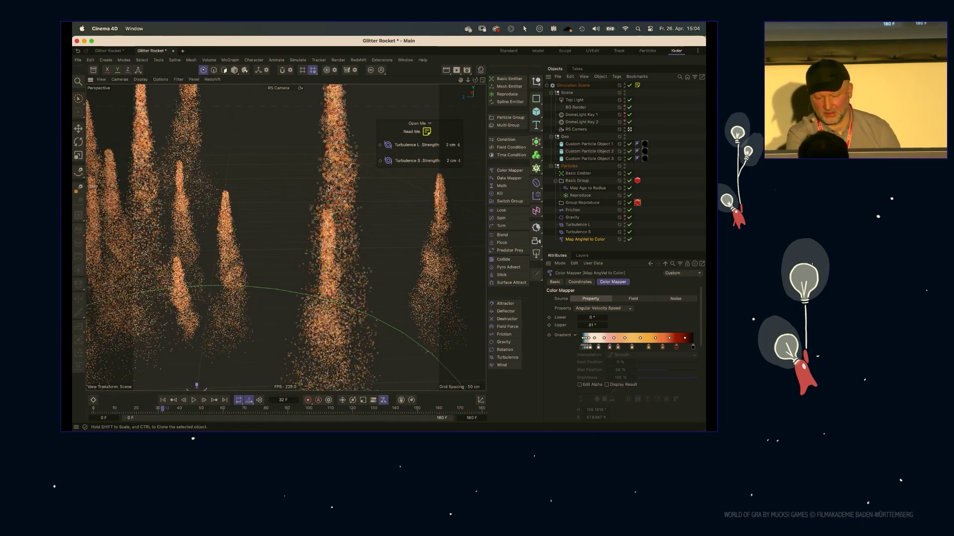
pyautogui.press('F8')
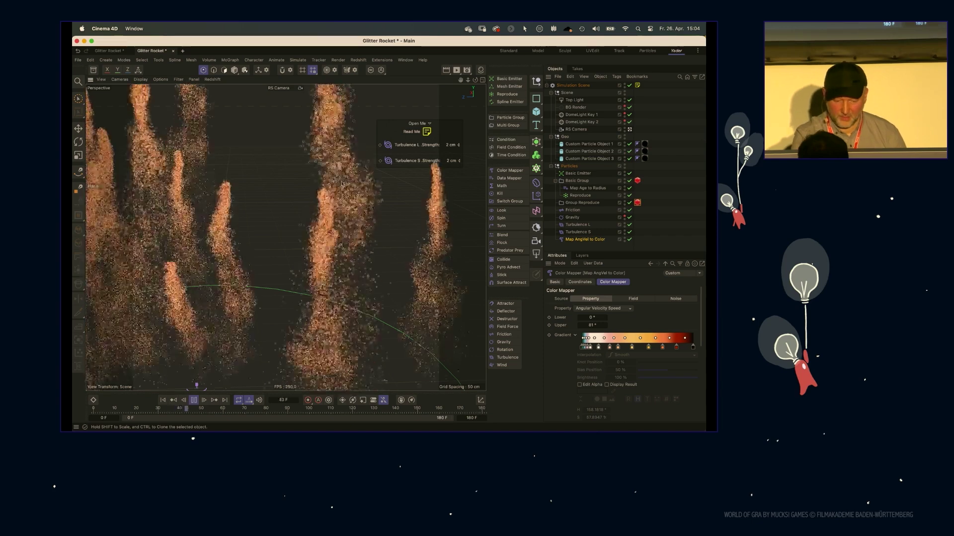
pyautogui.doubleClick(585, 324)
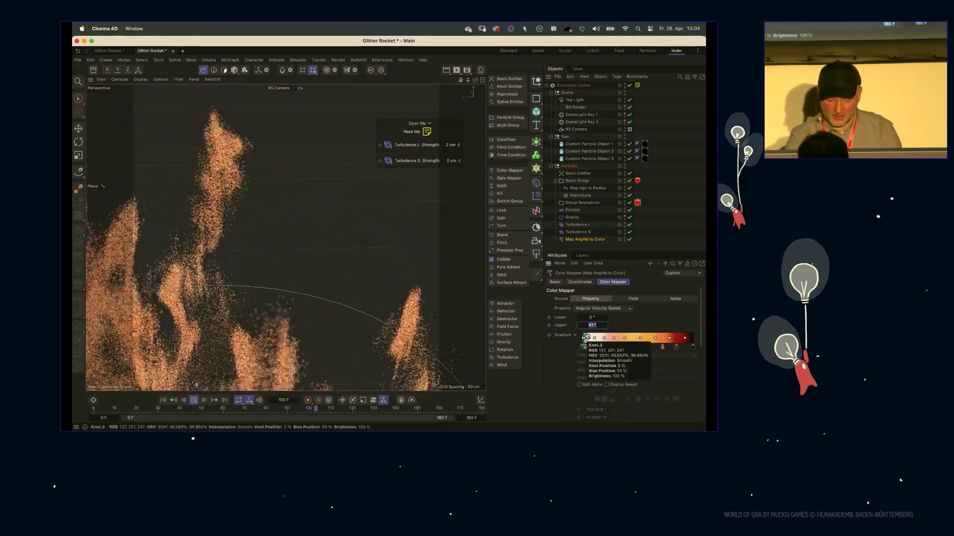
pyautogui.write('810')
pyautogui.press('Return')
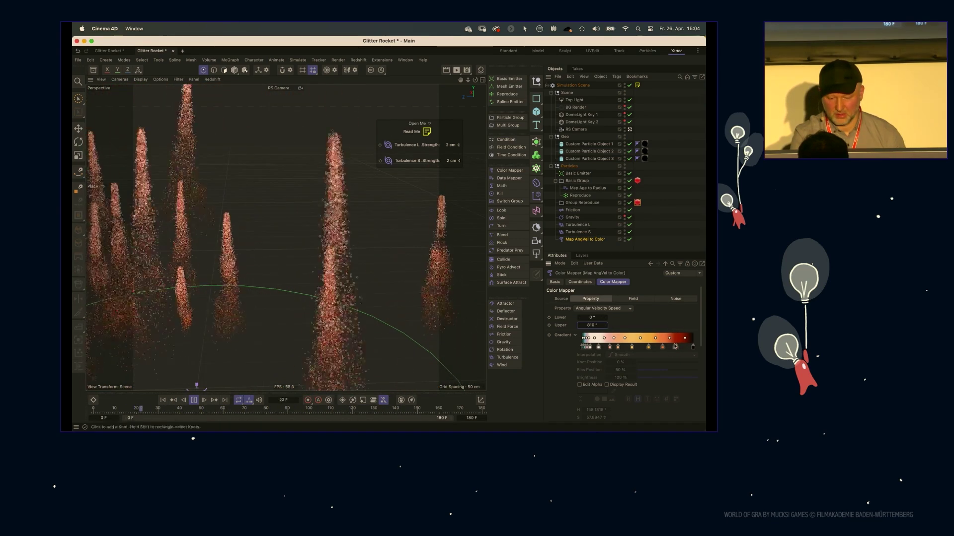
# Step: Restore the Map AngVel to Color mapper's Upper value to 81° and stop the playback
pyautogui.scroll(-2, 563, 322)
pyautogui.scroll(-2, 563, 322)
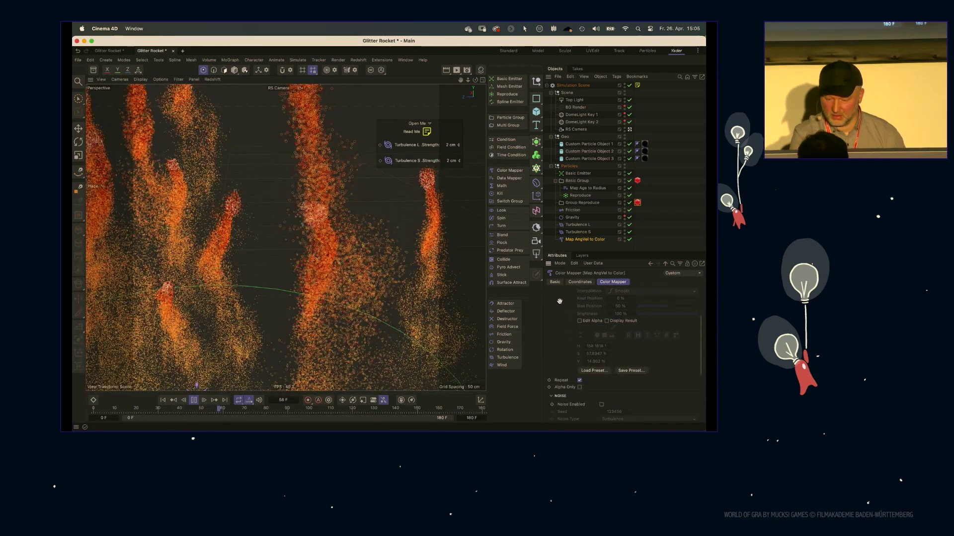
pyautogui.moveTo(596, 251); pyautogui.dragTo(597, 167)
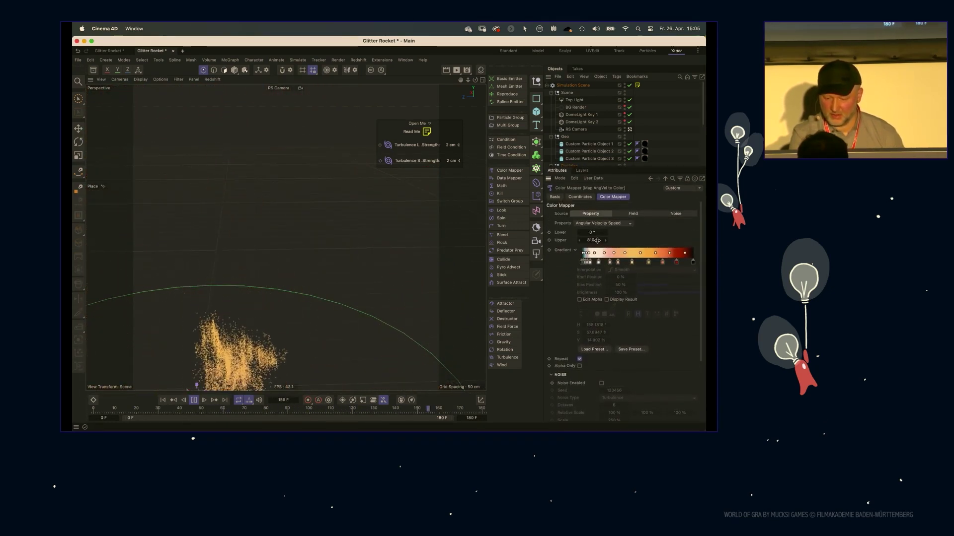
pyautogui.write('81')
pyautogui.press('Return')
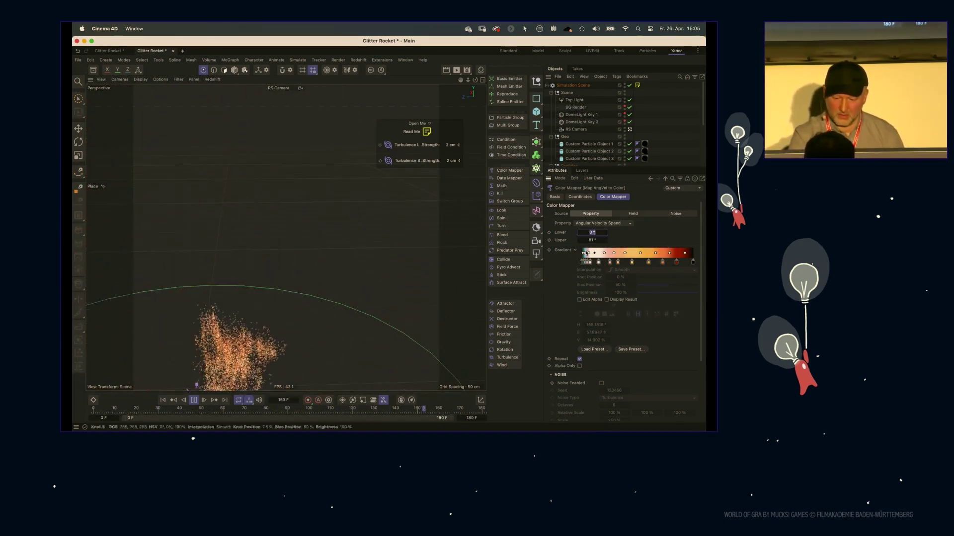
pyautogui.press('F8')
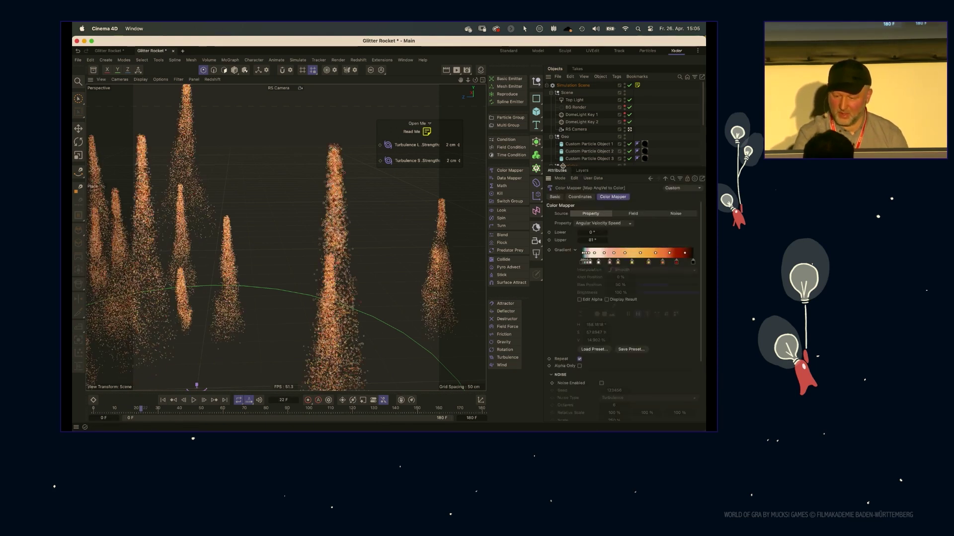
pyautogui.moveTo(560, 167); pyautogui.dragTo(562, 262)
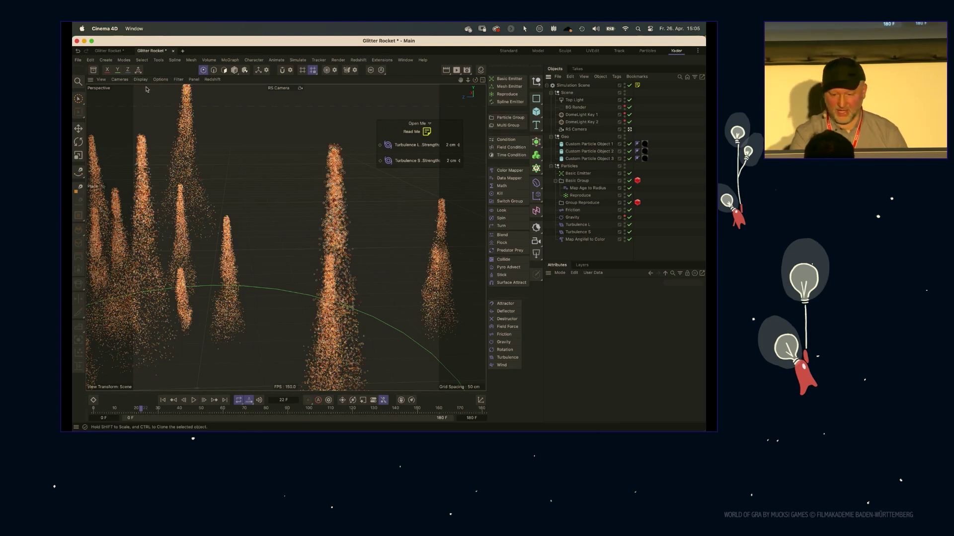
# Step: Open the Floral Rail Emission scene from the particle scene assets and hide the asset browser
pyautogui.click(92, 70)
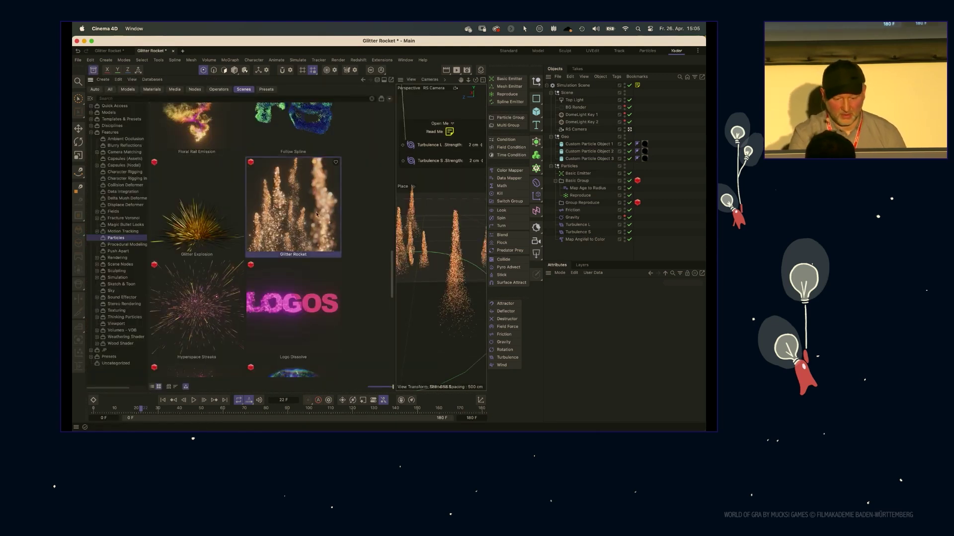
pyautogui.moveTo(389, 287); pyautogui.dragTo(386, 253)
pyautogui.scroll(-1, 385, 252)
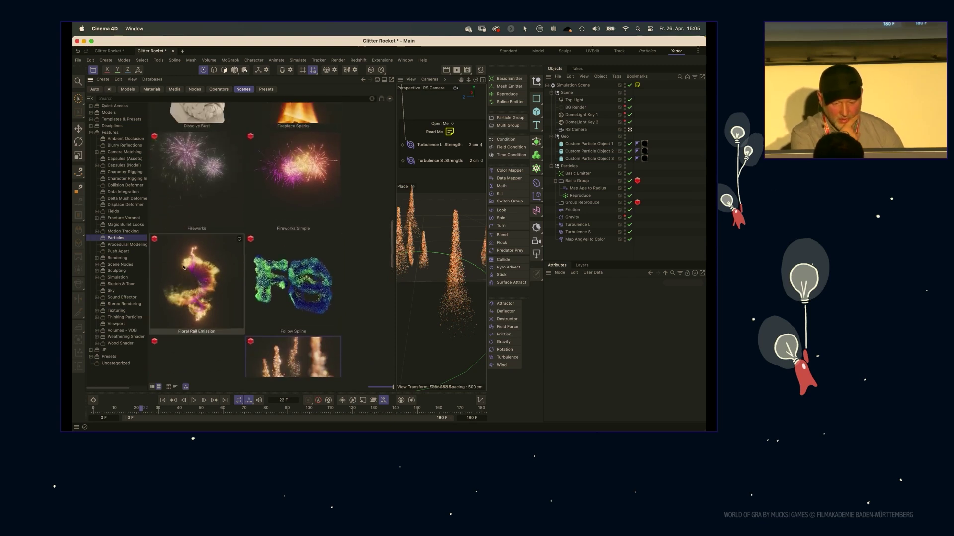
pyautogui.doubleClick(201, 278)
pyautogui.click(93, 69)
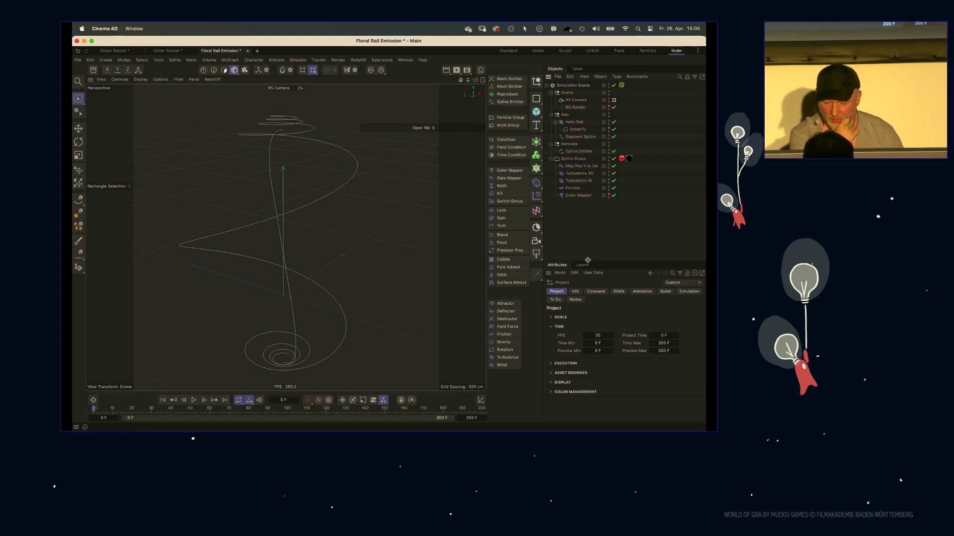
# Step: Examine the Spline Emitter's Properties and Emission settings
pyautogui.moveTo(587, 260); pyautogui.dragTo(587, 232)
pyautogui.click(577, 151)
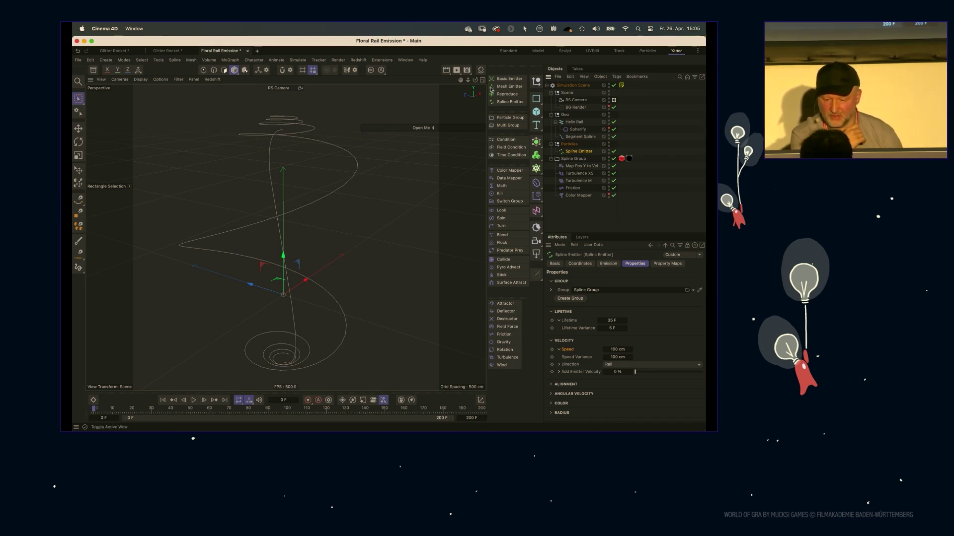
pyautogui.click(608, 264)
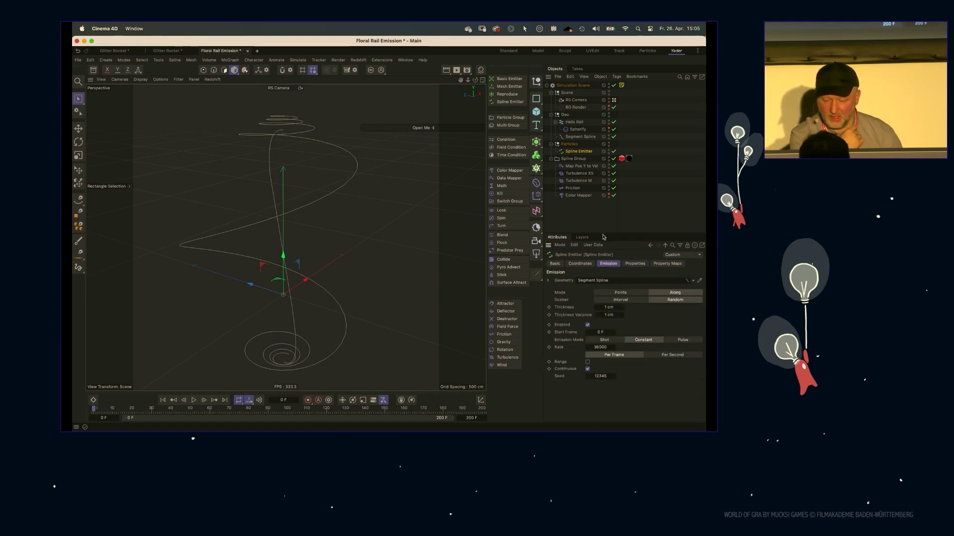
pyautogui.moveTo(601, 233); pyautogui.dragTo(601, 211)
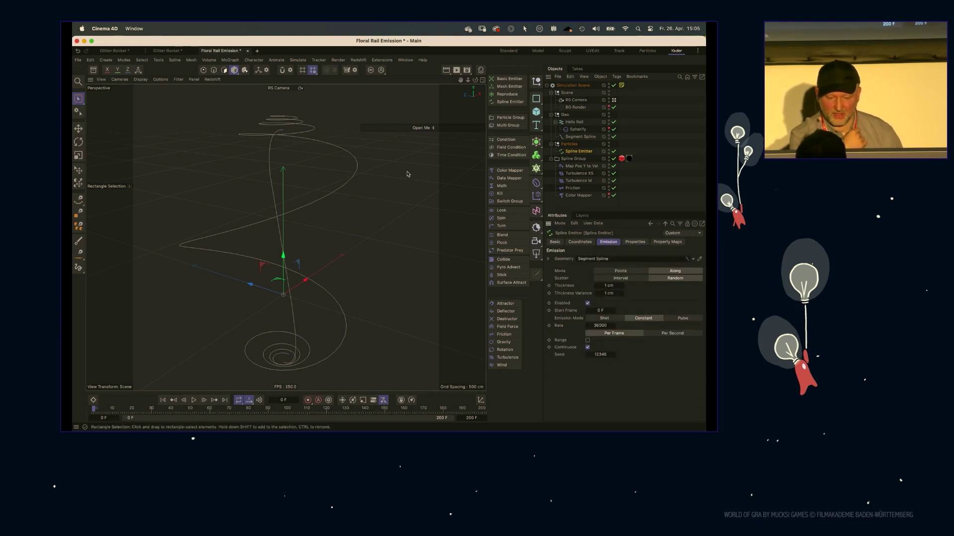
# Step: Disable the Helix Rail, its Spherify deformer and the Spline Group's modifiers, and play the plain emission from the Segment Spline
pyautogui.moveTo(614, 121); pyautogui.dragTo(614, 129)
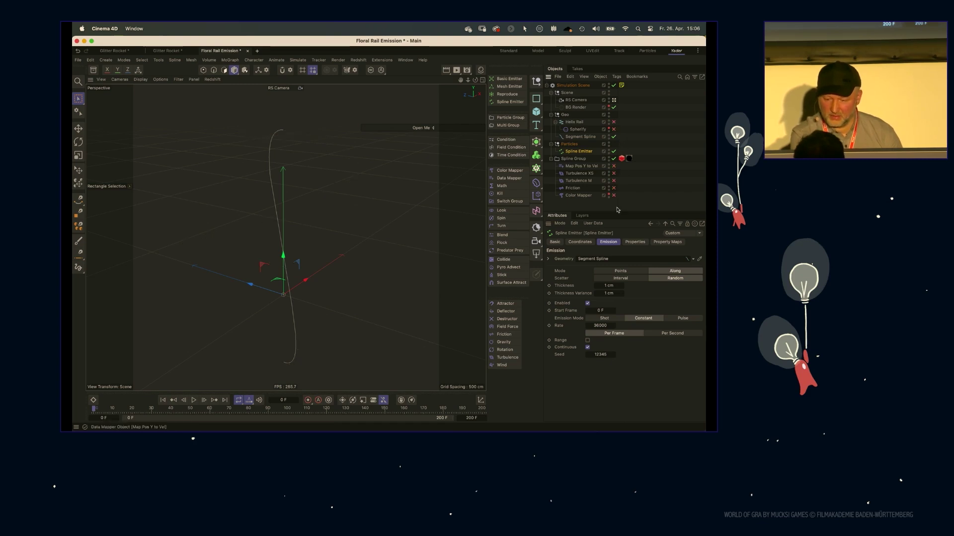
pyautogui.click(578, 137)
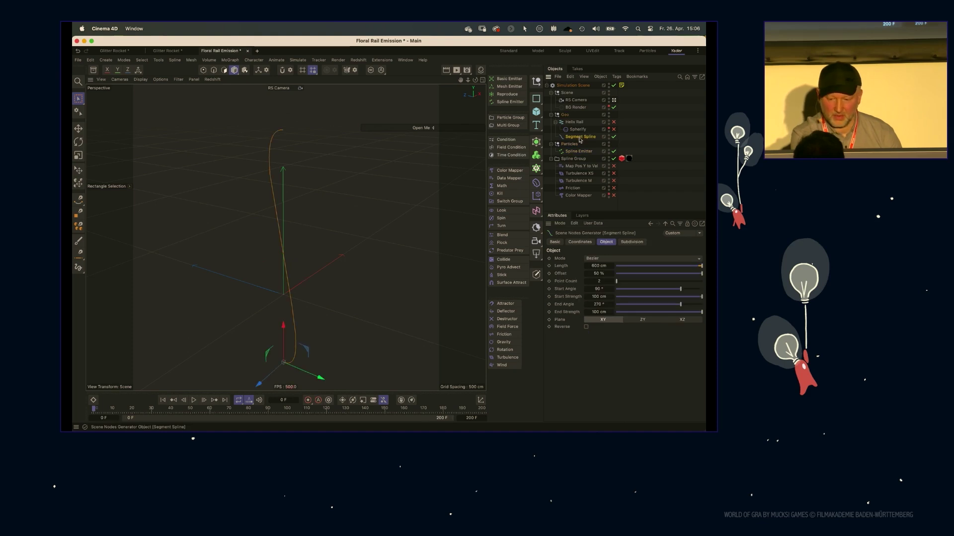
pyautogui.click(581, 160)
pyautogui.press('F8')
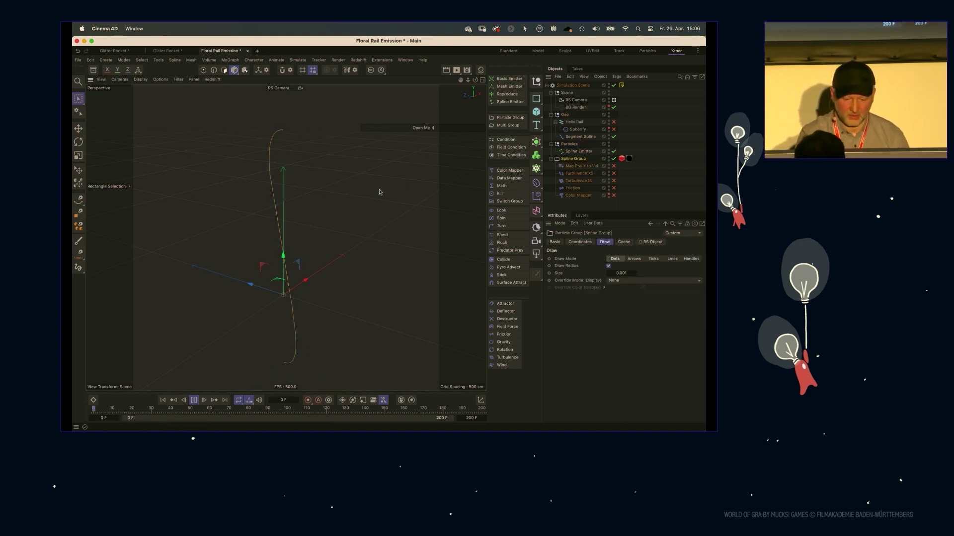
# Step: Enable the Helix Rail and Spherify again and expand the Direction settings in the Spline Emitter's Properties
pyautogui.click(578, 151)
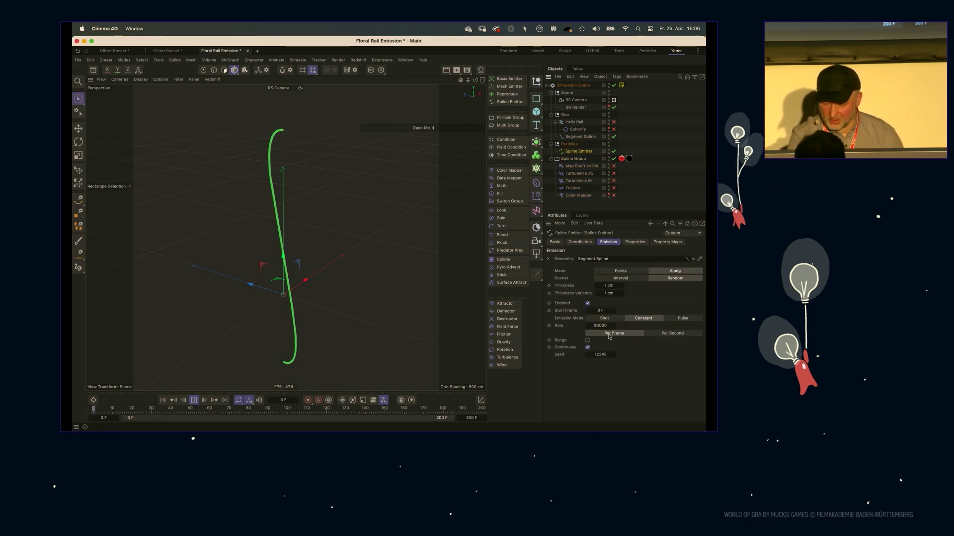
pyautogui.click(635, 243)
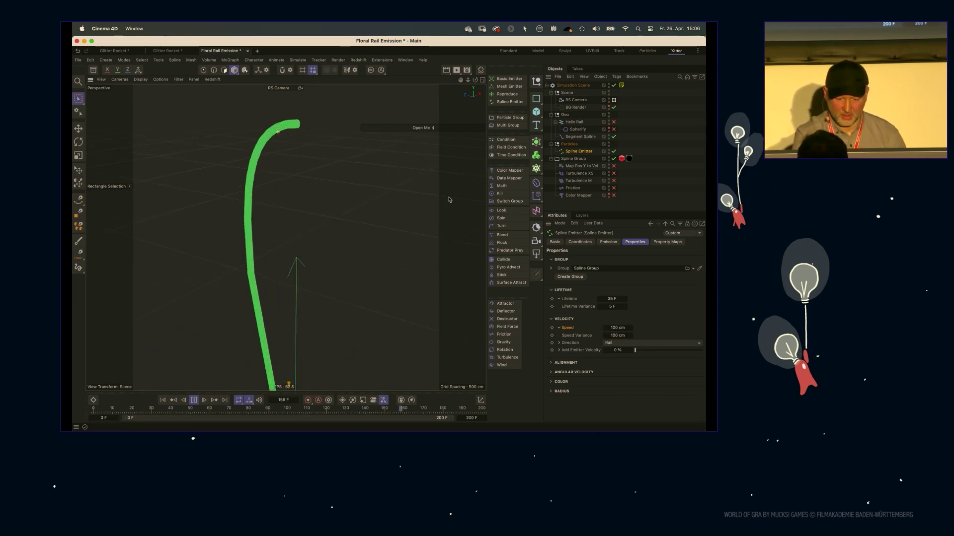
pyautogui.click(613, 122)
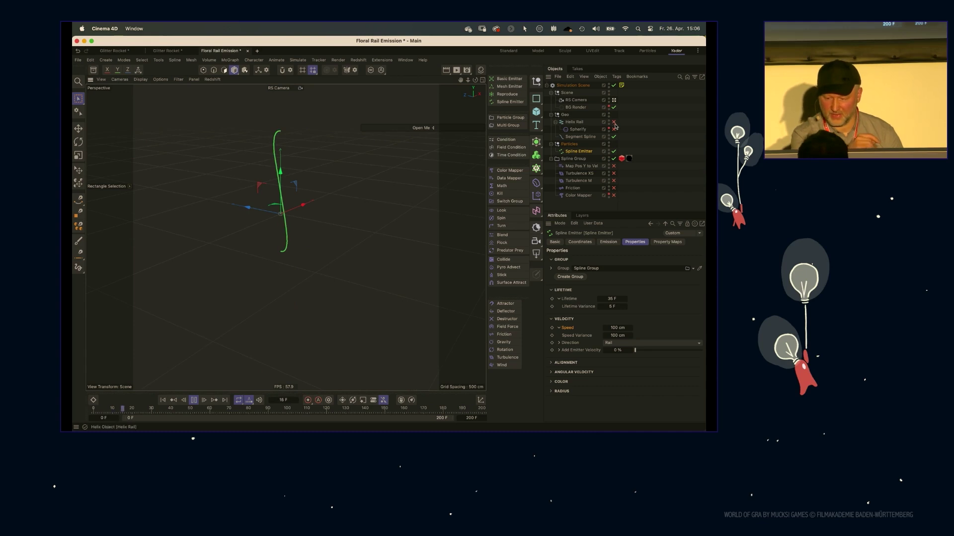
pyautogui.click(613, 130)
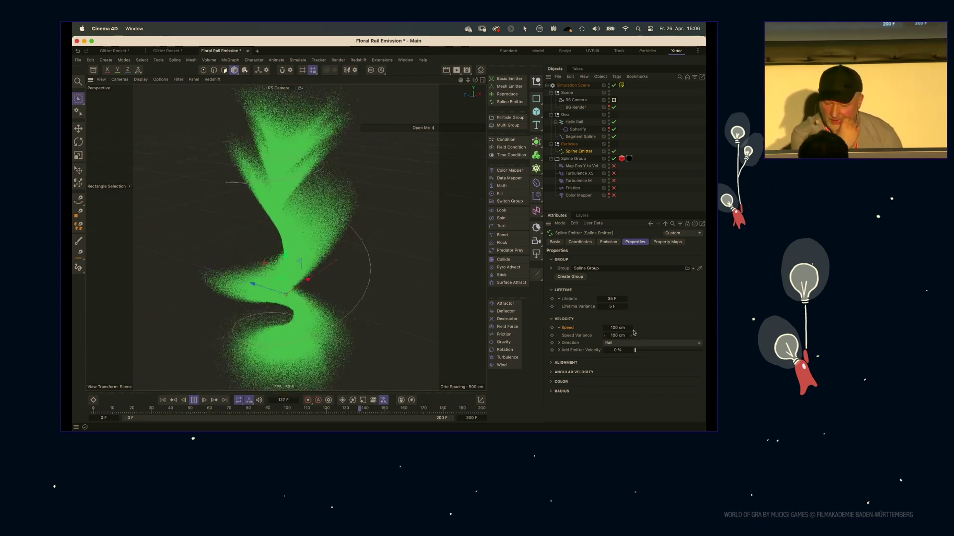
pyautogui.click(559, 343)
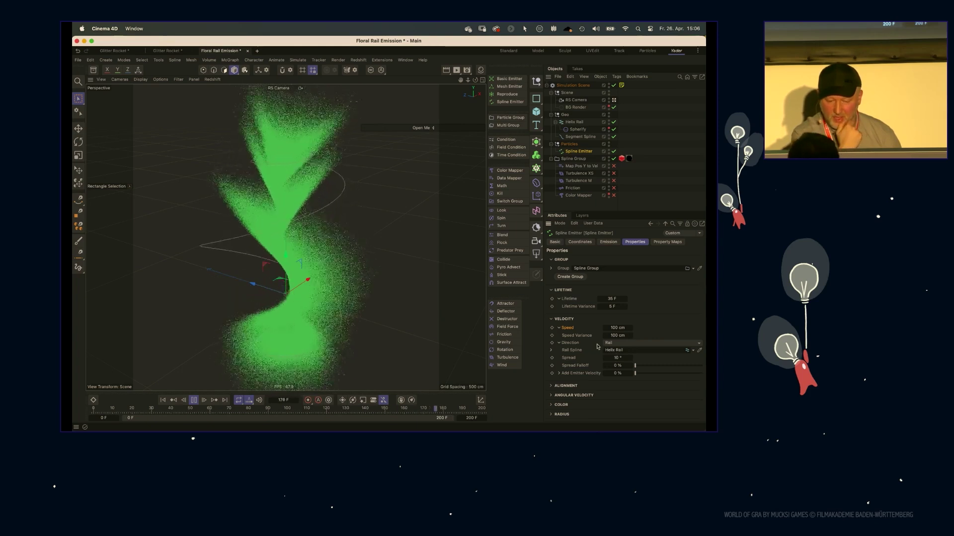
# Step: Pause the simulation, inspect the Helix Rail's Coordinates, and resume playback
pyautogui.press('F8')
pyautogui.click(573, 121)
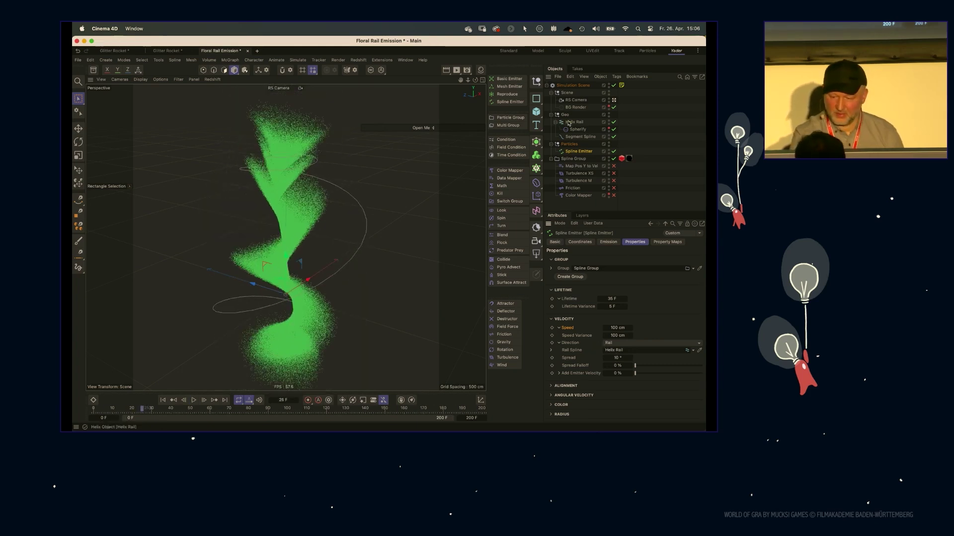
pyautogui.click(581, 242)
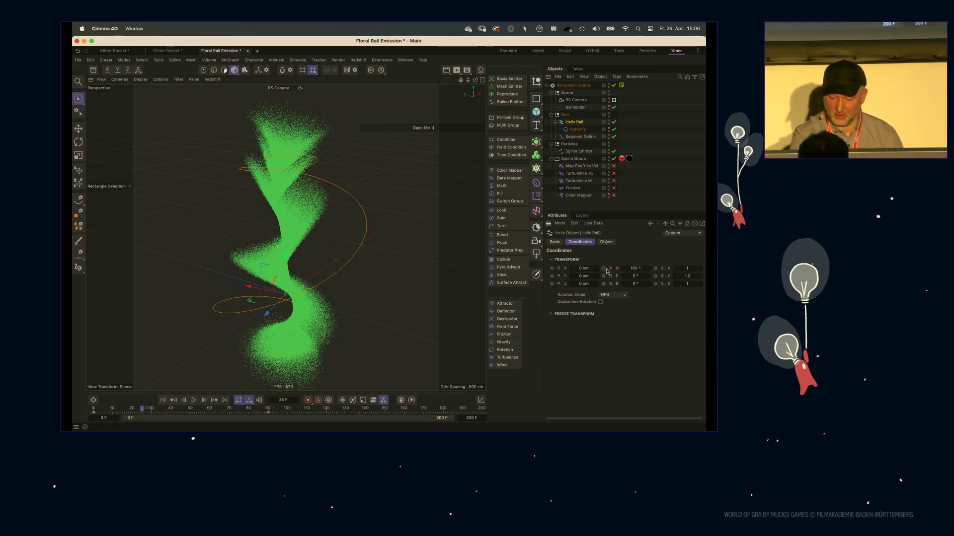
pyautogui.press('F8')
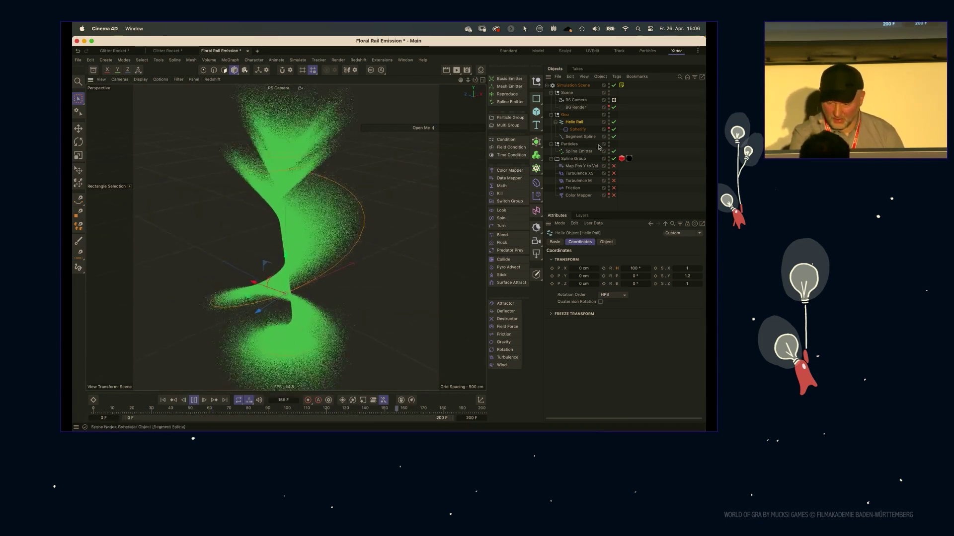
# Step: Toggle the Helix Rail and Spherify off and on again, restart the simulation and examine the emission from several angles
pyautogui.moveTo(613, 129); pyautogui.dragTo(614, 122)
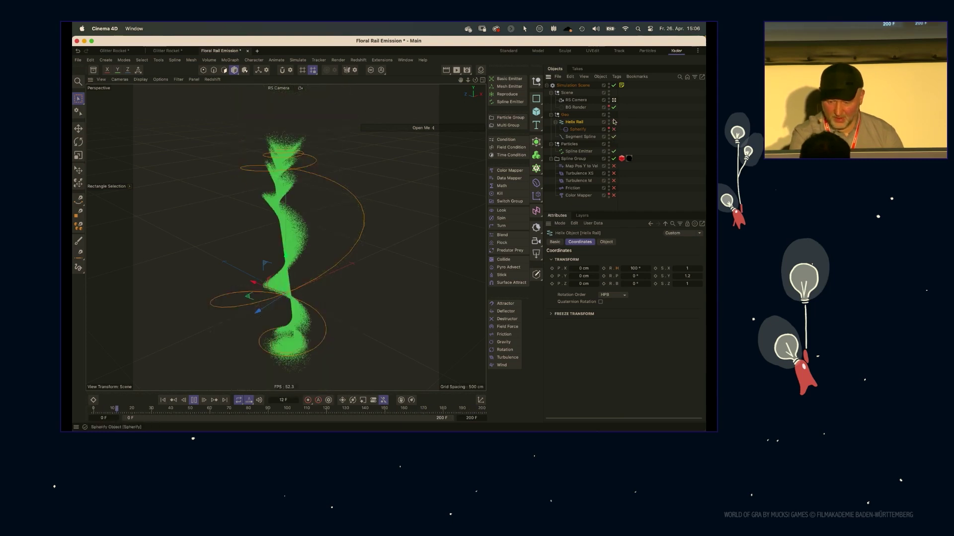
pyautogui.hotkey('shift', 'f')
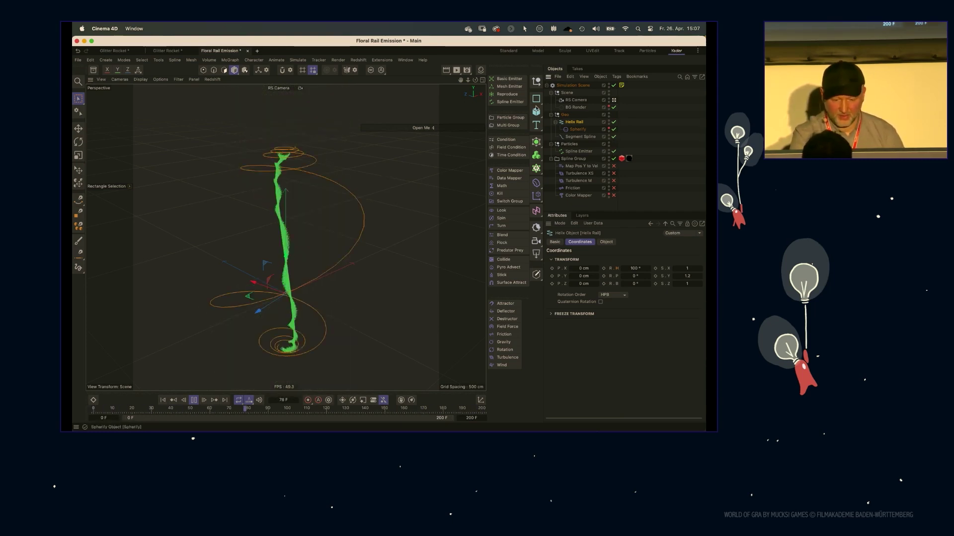
pyautogui.moveTo(467, 79); pyautogui.dragTo(482, 83)
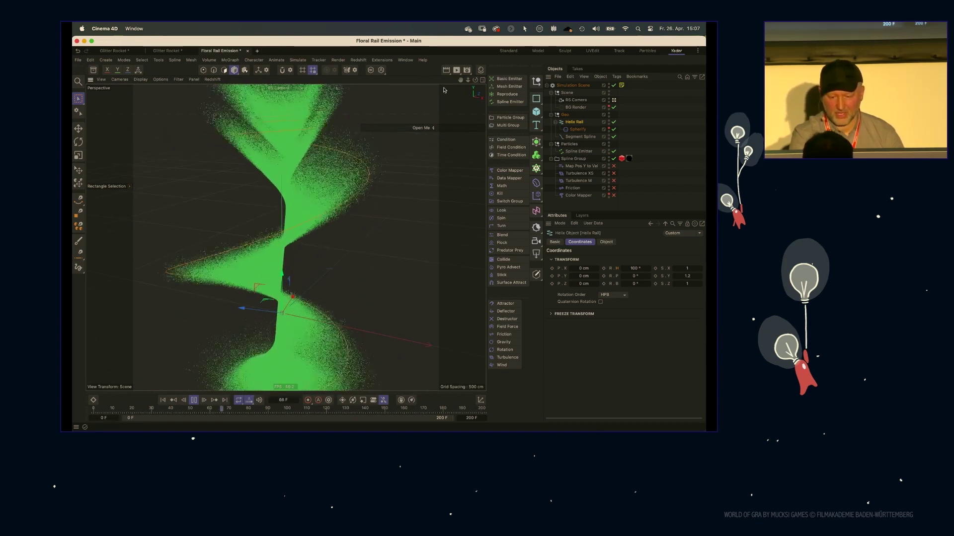
pyautogui.moveTo(475, 79); pyautogui.dragTo(494, 84)
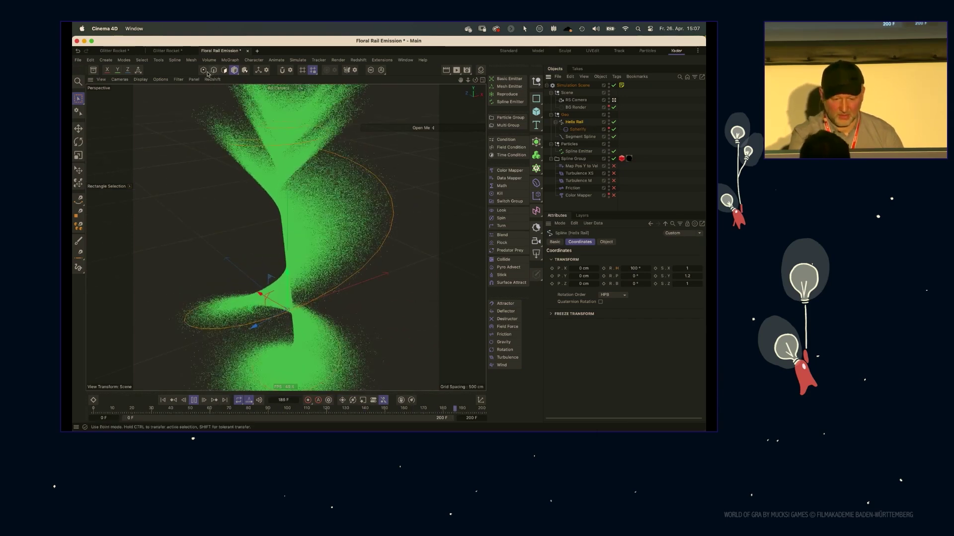
# Step: Bake the editable, deformed Helix Rail with Current State to Object, disable the original rail and select the baked copy in point mode
pyautogui.press('Return')
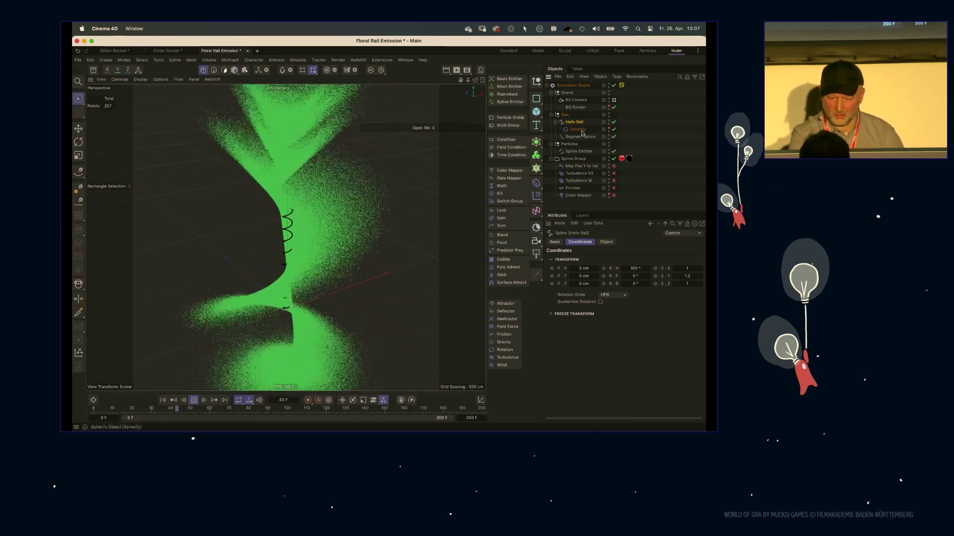
pyautogui.rightClick(570, 124)
pyautogui.click(601, 279)
pyautogui.click(614, 122)
pyautogui.click(574, 137)
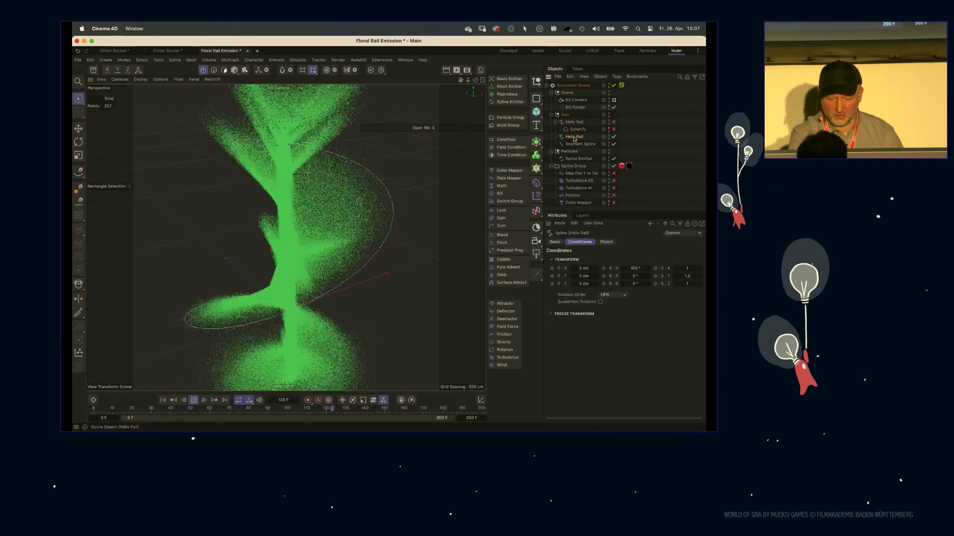
# Step: Pull the points of the baked Helix Rail out of shape using the Magnet tool with a 100 cm radius
pyautogui.press('m')
pyautogui.press('i')
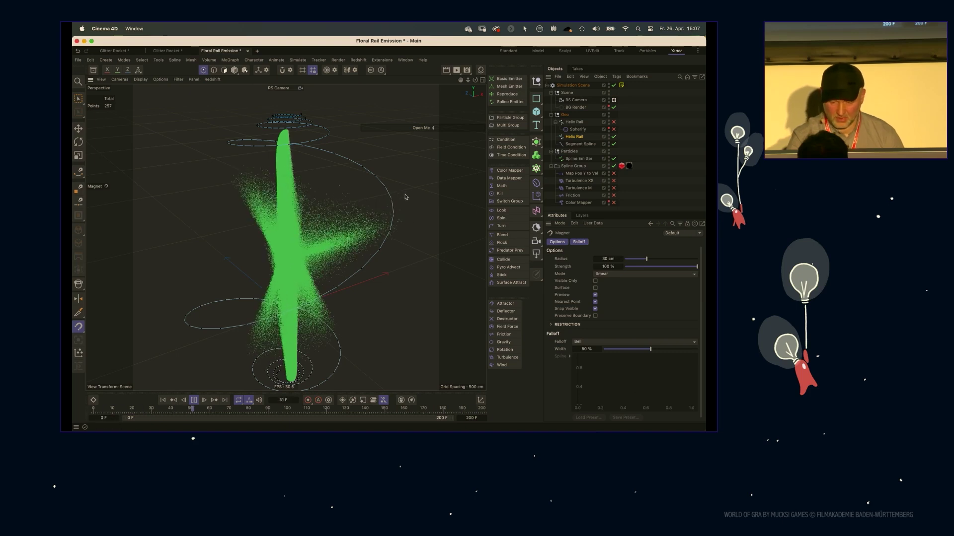
pyautogui.moveTo(646, 259); pyautogui.dragTo(662, 259)
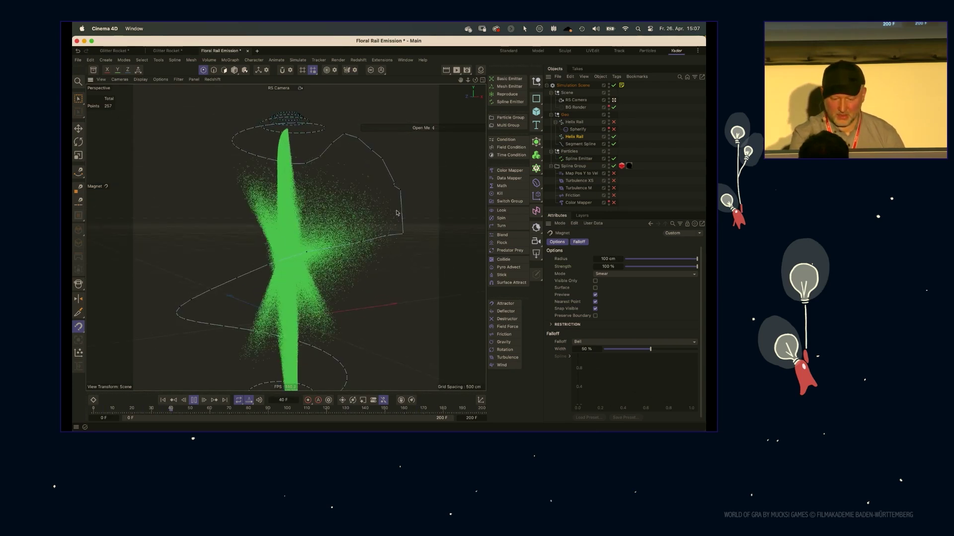
# Step: Assign the baked Helix Rail as the Spline Emitter's Rail Spline and sculpt it further with the Magnet during playback
pyautogui.click(576, 158)
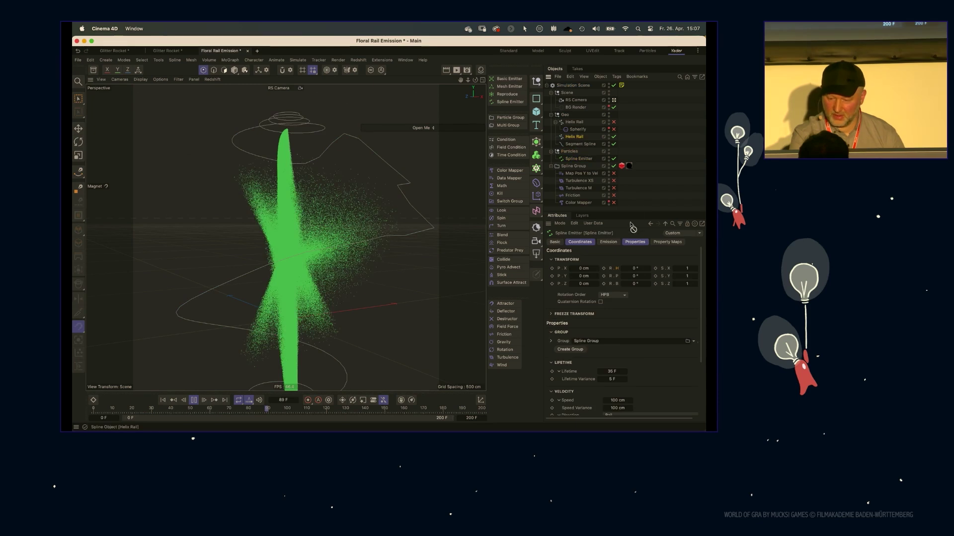
pyautogui.click(635, 241)
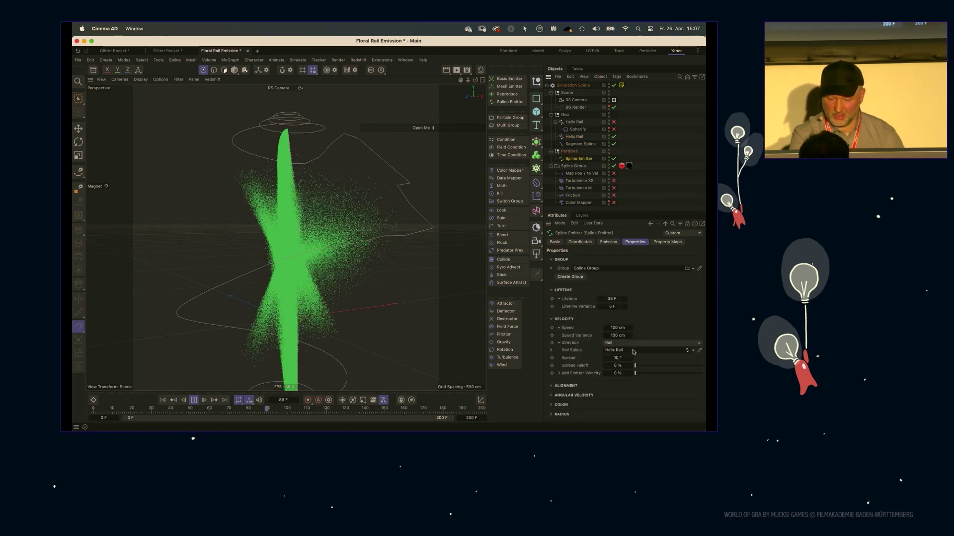
pyautogui.click(419, 200)
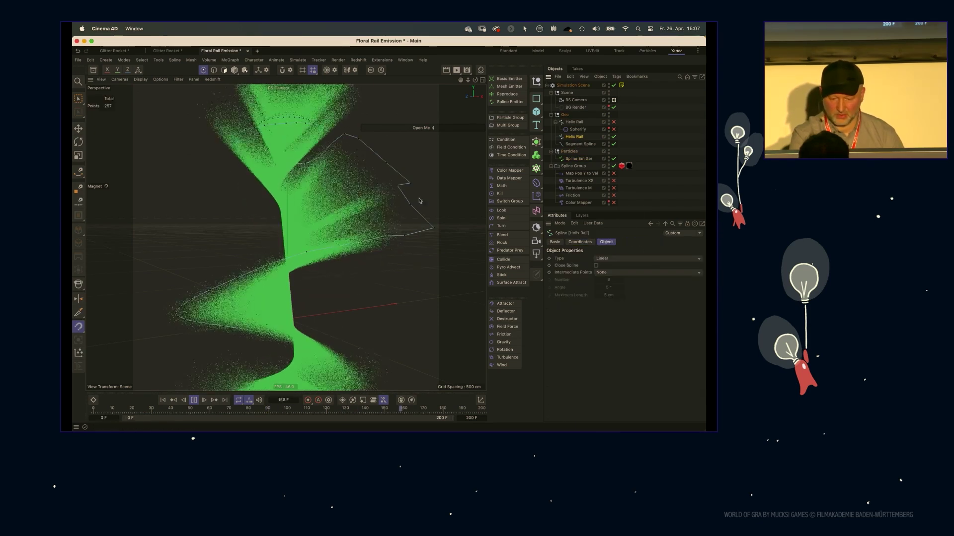
pyautogui.moveTo(409, 206)
pyautogui.mouseDown()
pyautogui.moveTo(447, 231)
pyautogui.moveTo(383, 246)
pyautogui.moveTo(377, 261)
pyautogui.mouseUp()
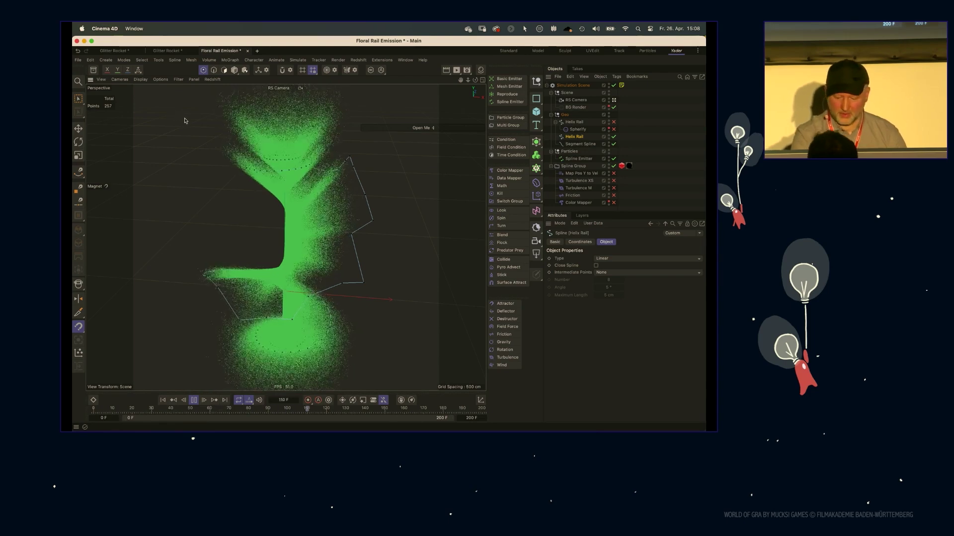
pyautogui.press('F8')
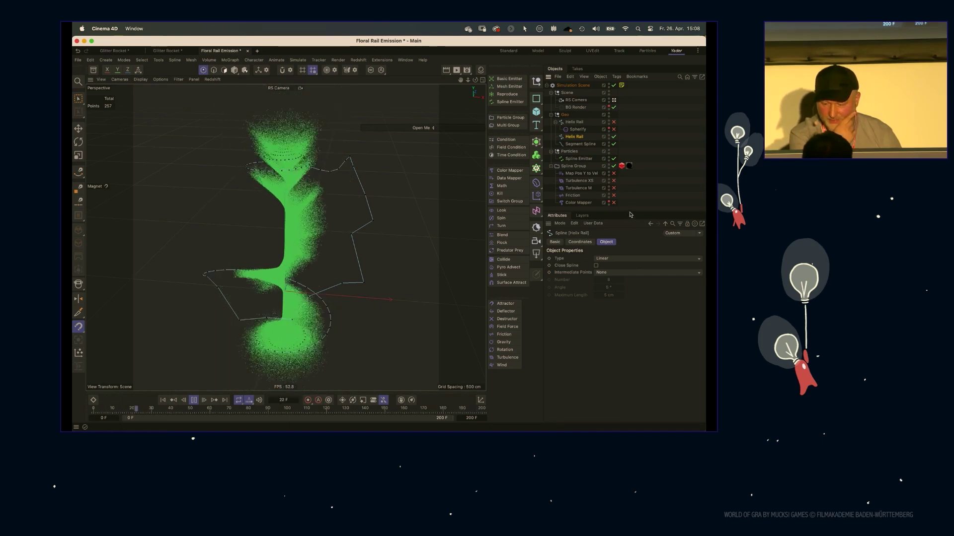
# Step: Enable the Map Pos Y to Vel data mapper and watch the simulation in the Right view
pyautogui.click(583, 174)
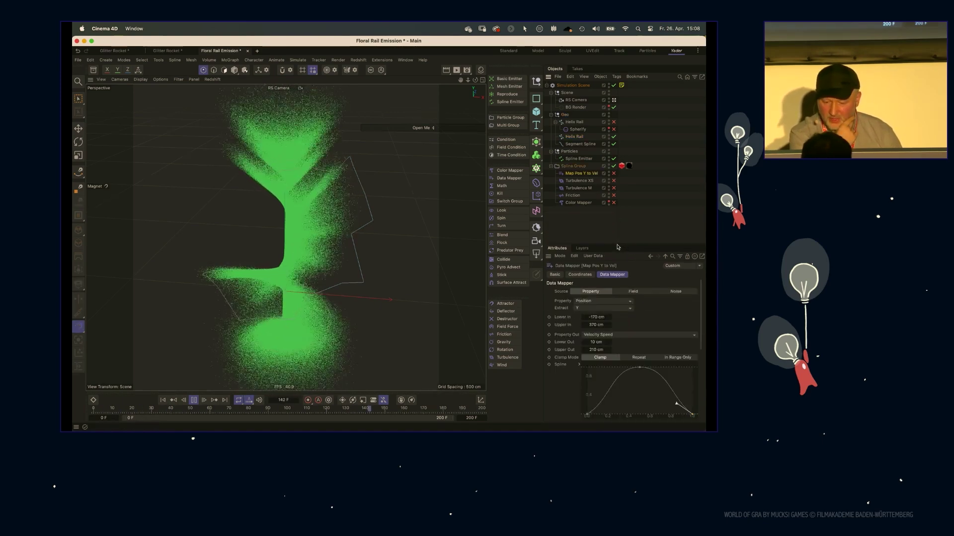
pyautogui.moveTo(619, 246); pyautogui.dragTo(615, 177)
pyautogui.click(614, 173)
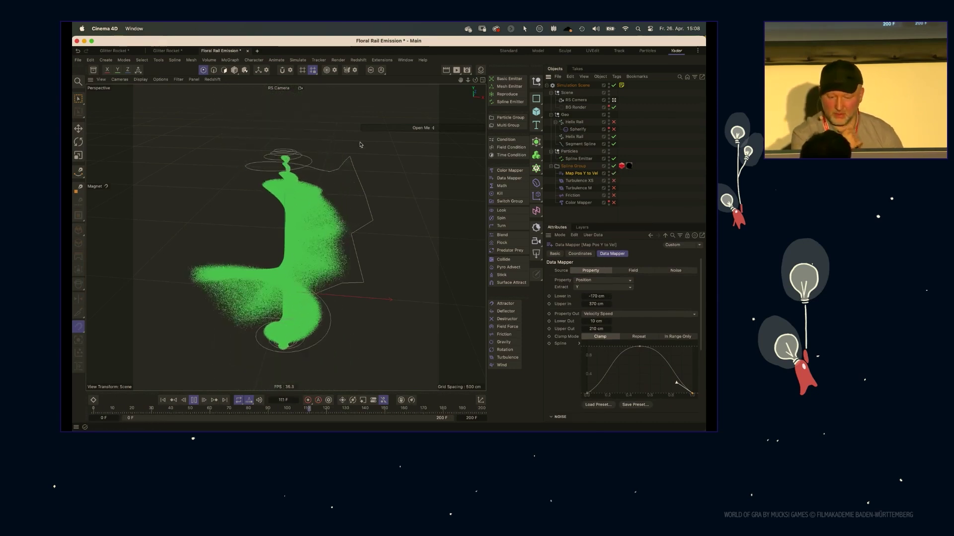
pyautogui.press('F3')
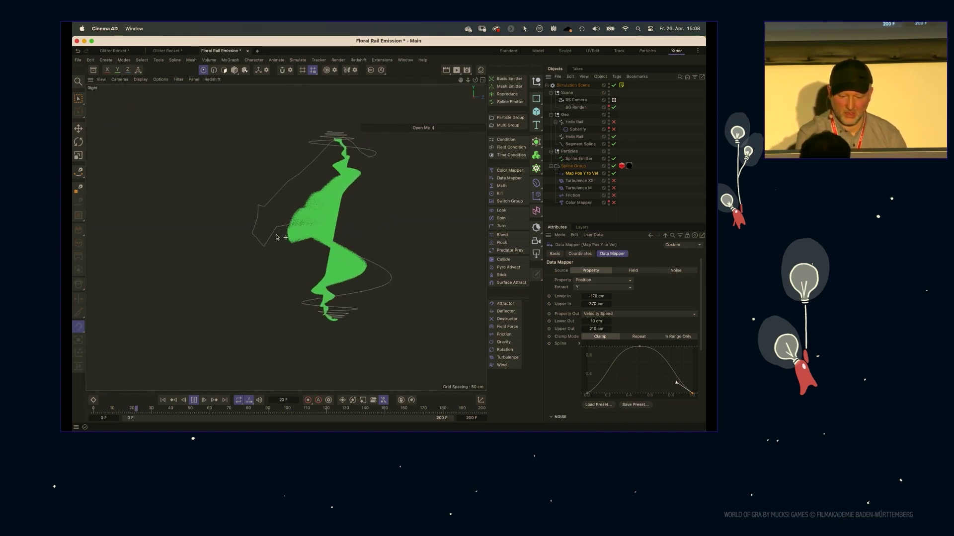
# Step: Enable the original Helix Rail and Spherify, assign that rail to the Spline Emitter again and delete the baked copy
pyautogui.click(579, 159)
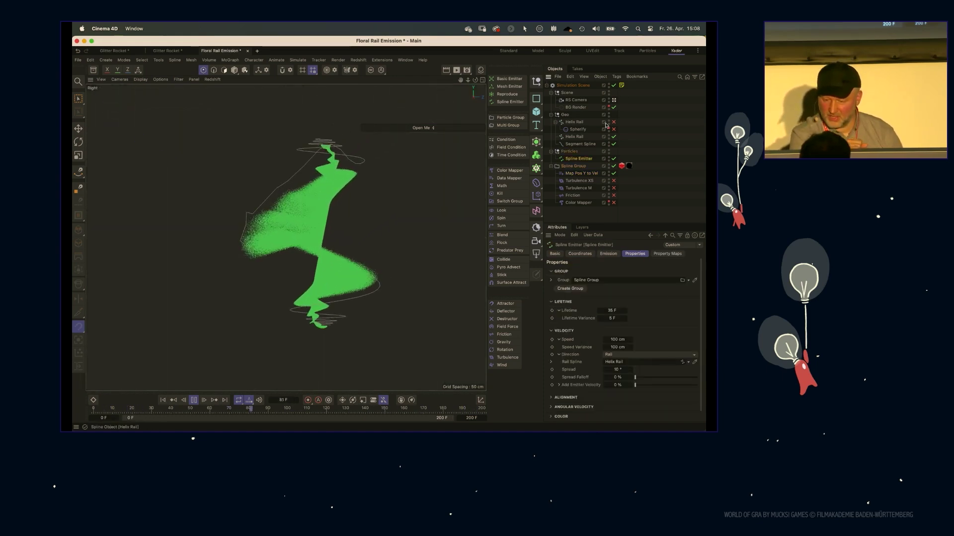
pyautogui.click(613, 129)
pyautogui.moveTo(576, 125); pyautogui.dragTo(642, 363)
pyautogui.click(575, 138)
pyautogui.press('Delete')
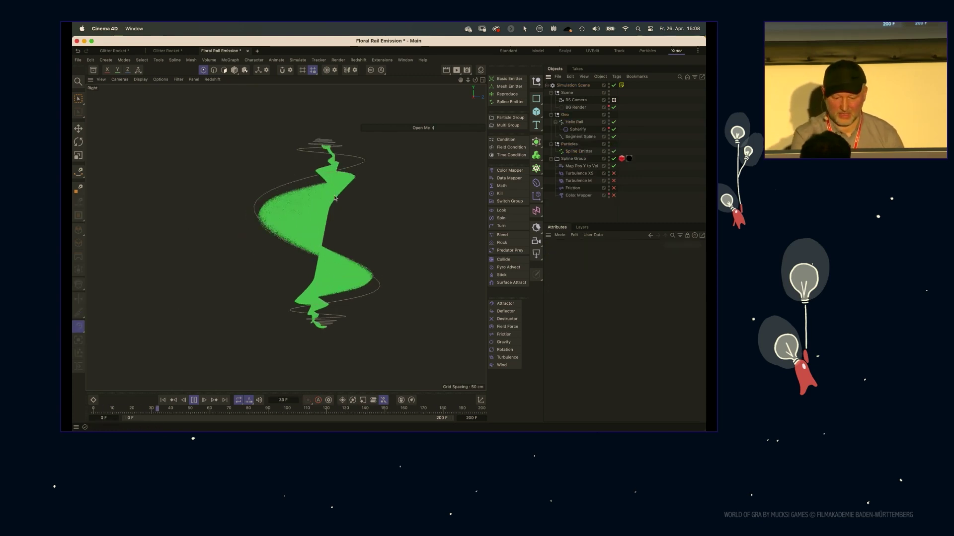
# Step: Reshape the Map Pos Y to Vel mapper's spline so it peaks at about a third of the range and ends slightly below half height
pyautogui.click(580, 166)
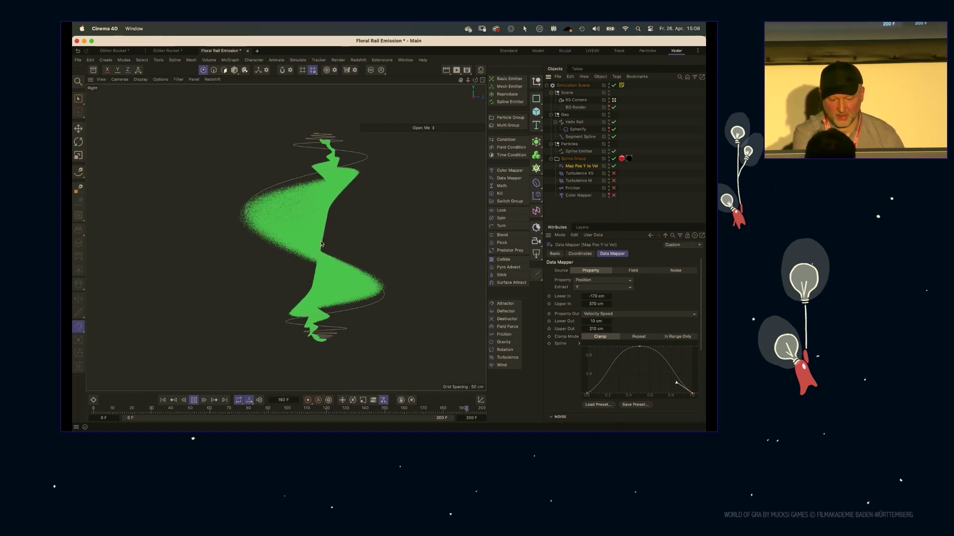
pyautogui.moveTo(640, 348); pyautogui.dragTo(639, 370)
pyautogui.moveTo(690, 395); pyautogui.dragTo(692, 347)
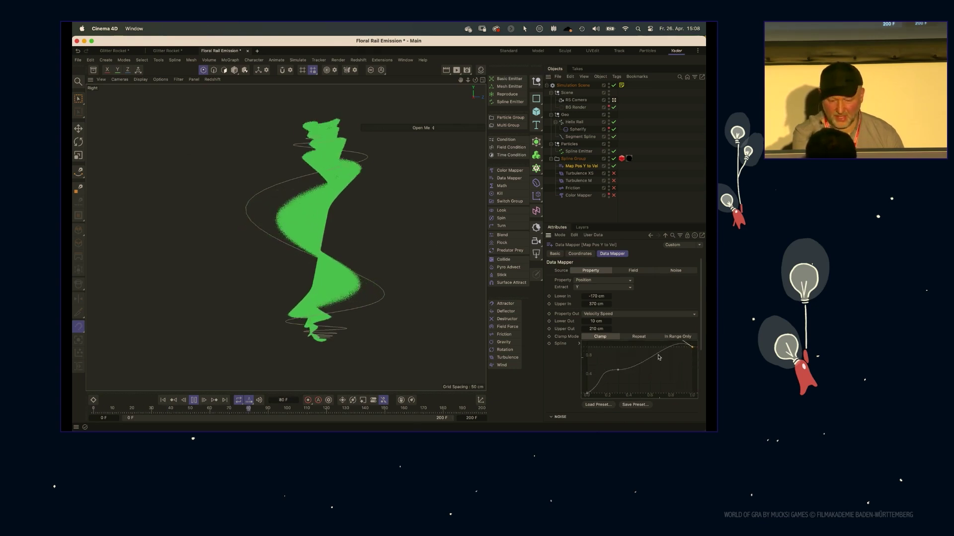
pyautogui.moveTo(615, 368); pyautogui.dragTo(616, 357)
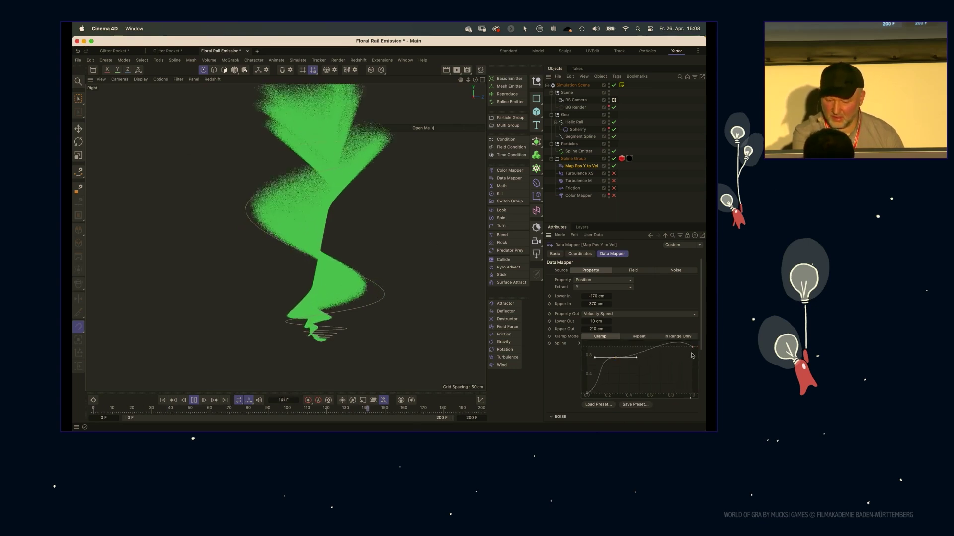
pyautogui.moveTo(692, 348); pyautogui.dragTo(692, 374)
pyautogui.moveTo(616, 358); pyautogui.dragTo(626, 346)
pyautogui.moveTo(587, 394)
pyautogui.mouseDown()
pyautogui.moveTo(588, 379)
pyautogui.moveTo(585, 392)
pyautogui.mouseUp()
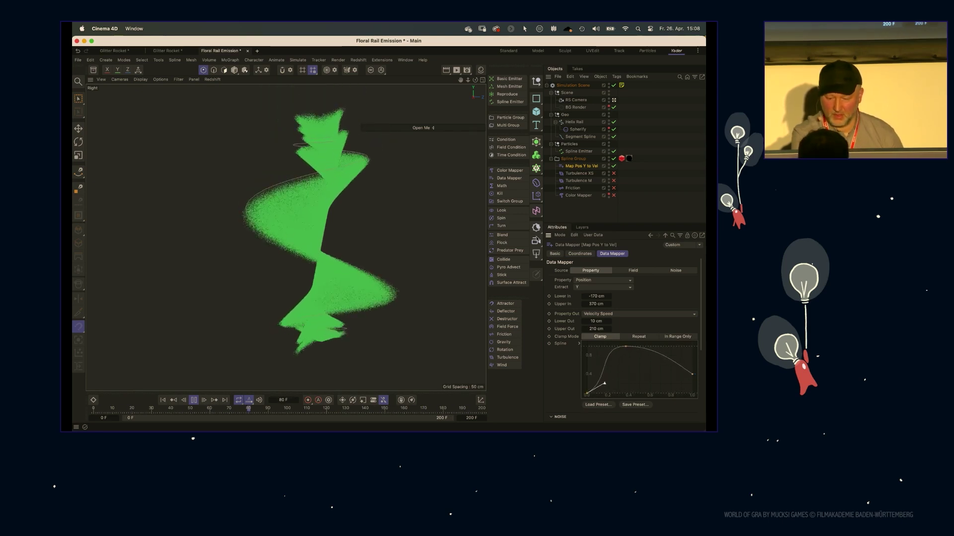
# Step: Enable the Turbulence XS, Turbulence M and Friction modifiers in the Spline Group
pyautogui.click(579, 173)
pyautogui.click(614, 173)
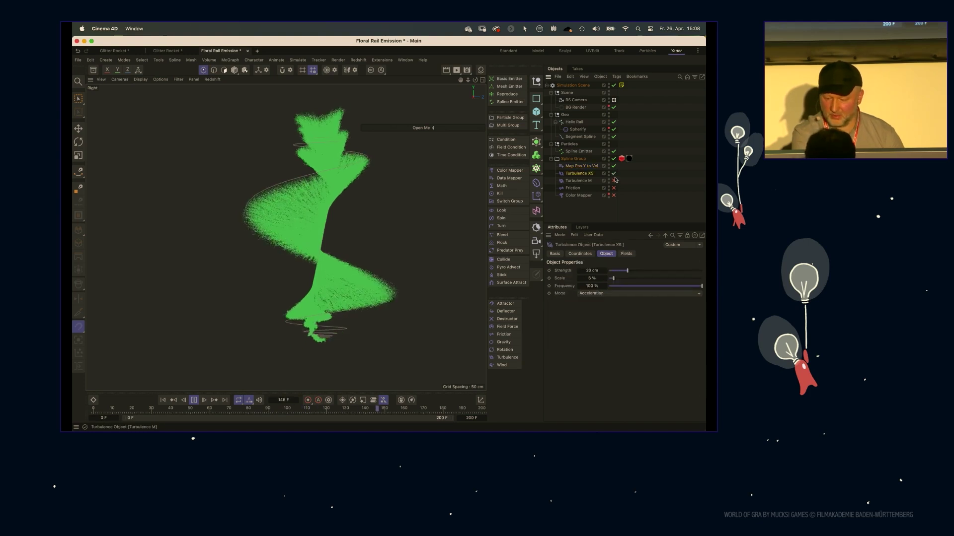
pyautogui.click(614, 180)
pyautogui.click(613, 187)
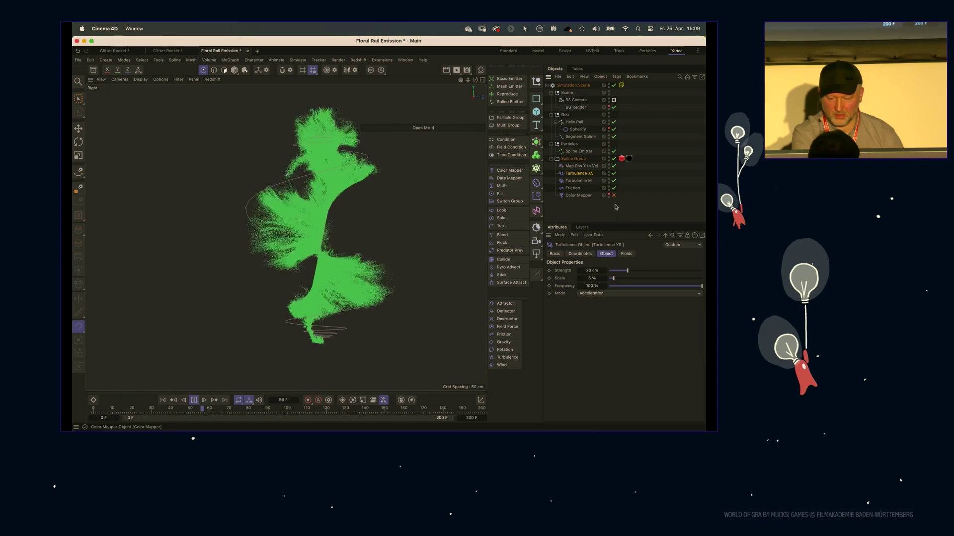
# Step: Enable the Color Mapper in the Spline Group and watch the coloured particle simulation through the RS Camera
pyautogui.click(614, 195)
pyautogui.click(579, 195)
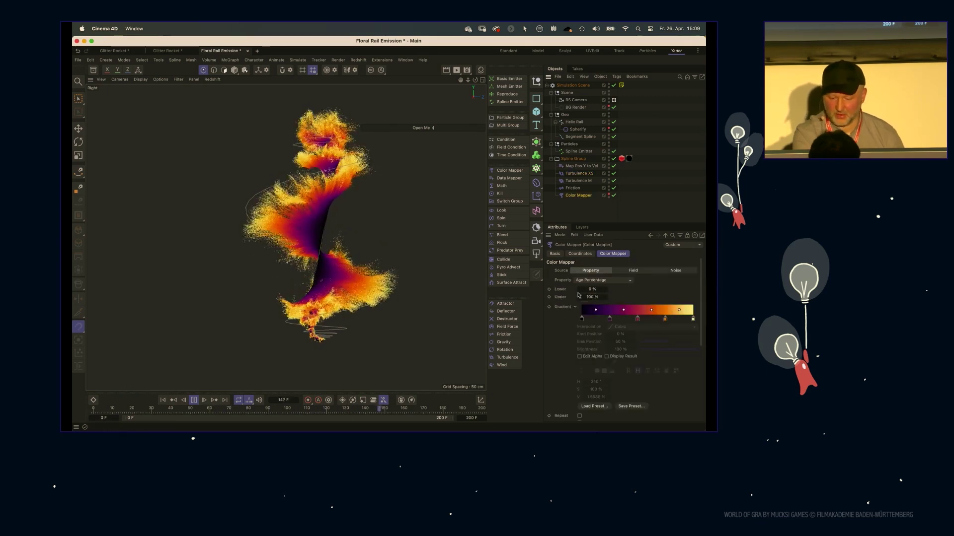
pyautogui.press('F1')
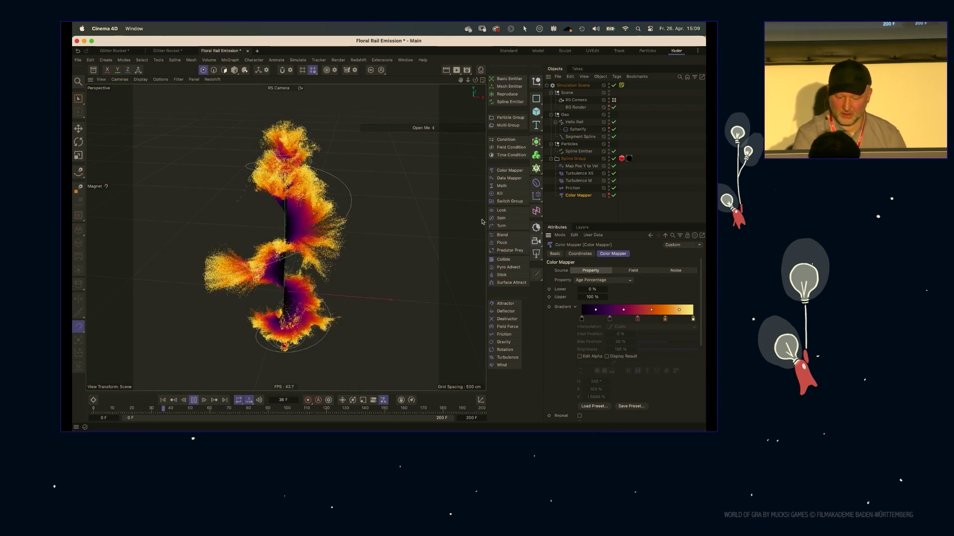
pyautogui.click(574, 122)
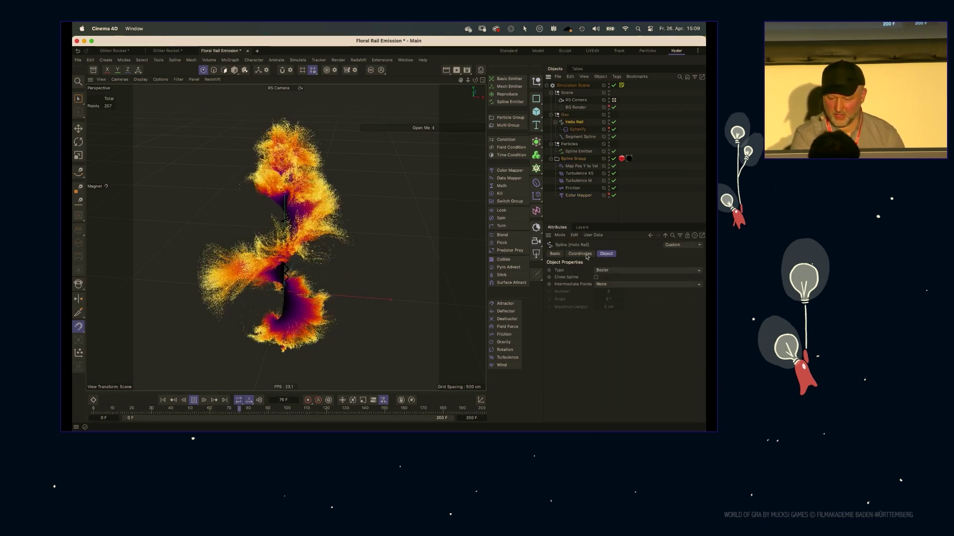
pyautogui.press('F8')
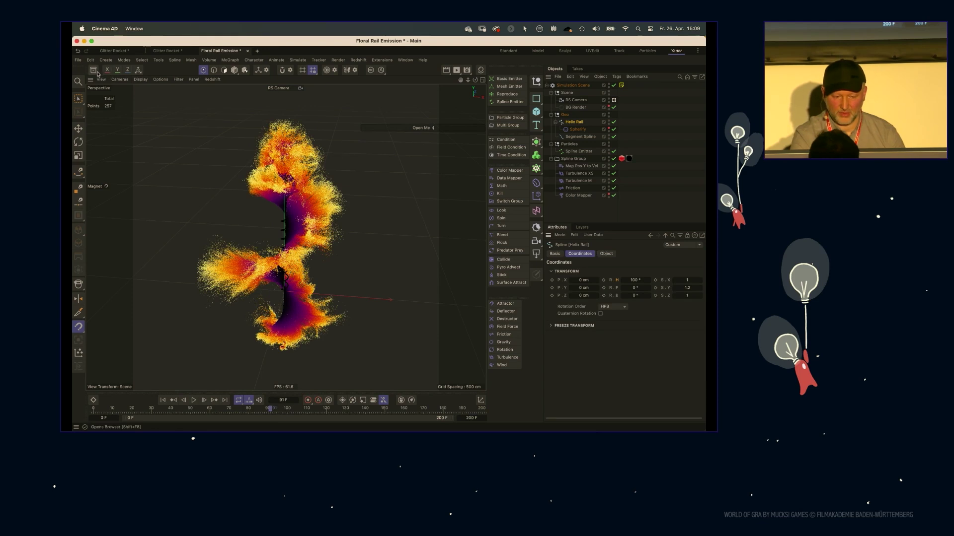
# Step: Load a fresh copy of the Floral Rail Emission scene from the Asset Browser and play its simulation with the Helix Rail selected
pyautogui.click(93, 70)
pyautogui.doubleClick(202, 296)
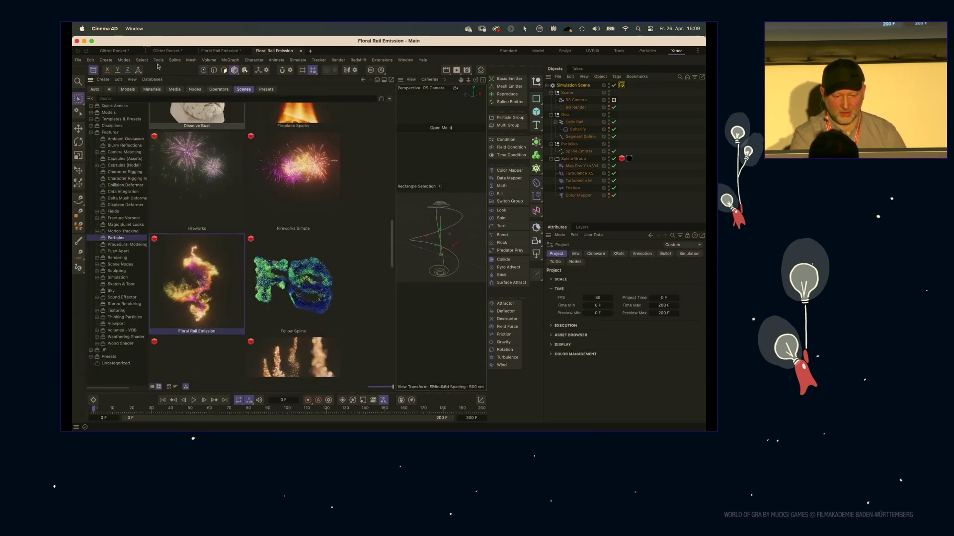
pyautogui.click(95, 71)
pyautogui.press('F8')
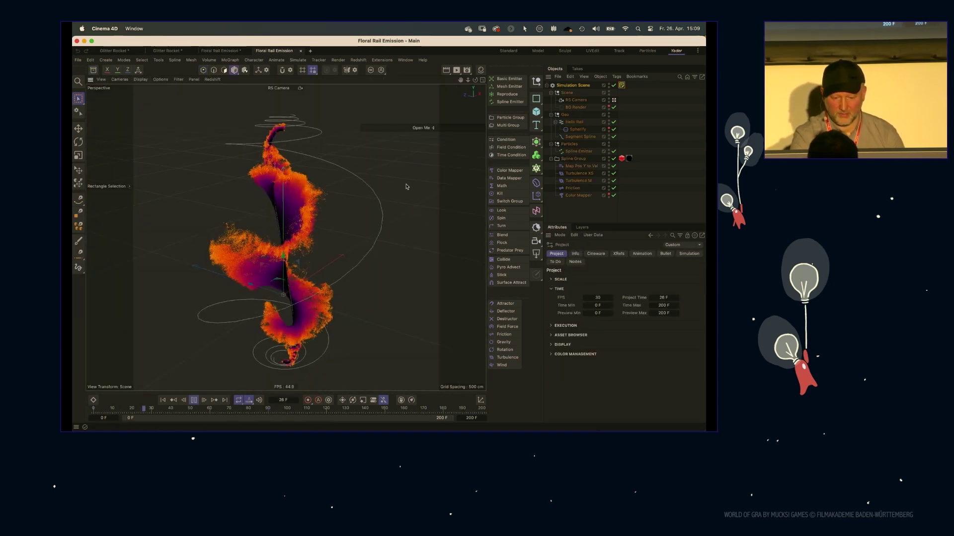
pyautogui.click(574, 122)
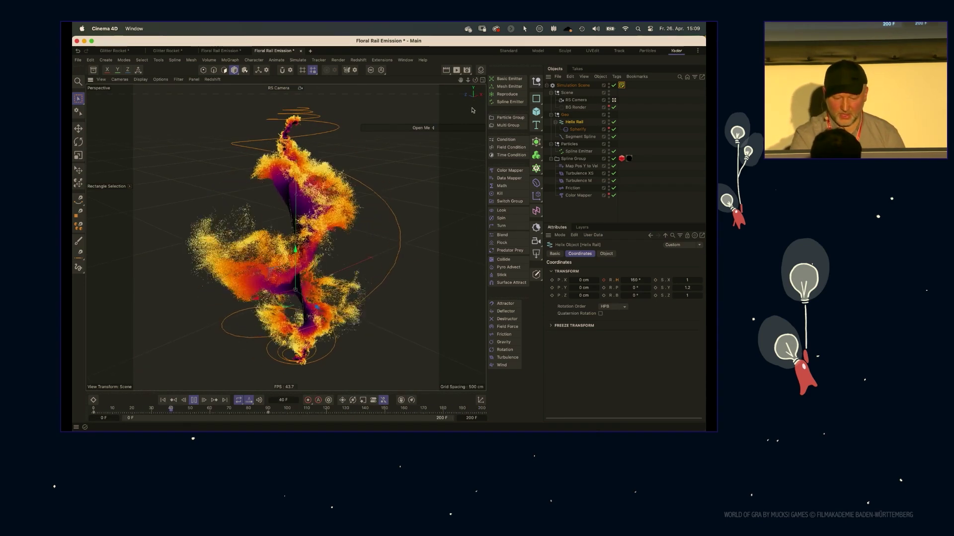
pyautogui.click(194, 401)
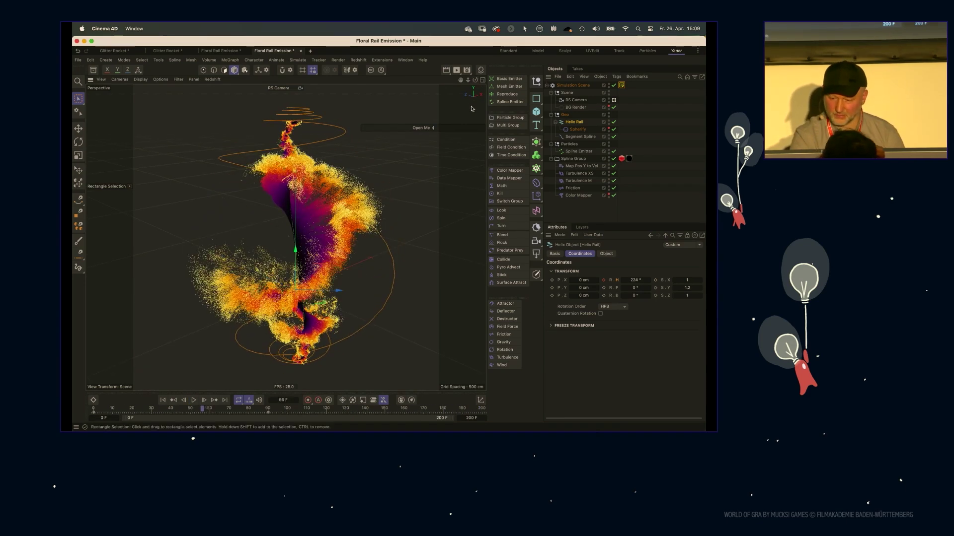
# Step: Start the Redshift render in the viewport and open the Spline Group's RS Particle Nodes material in the Node Editor
pyautogui.click(622, 159)
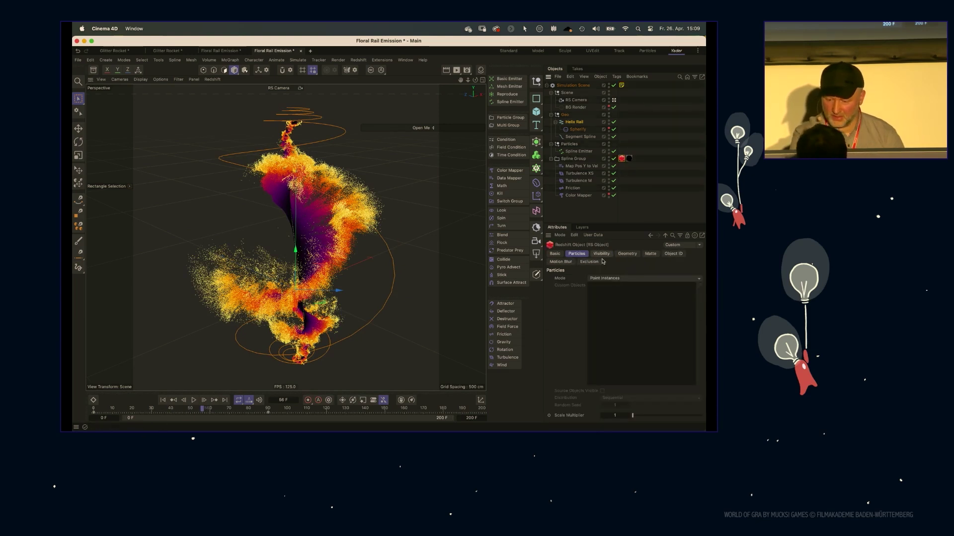
pyautogui.click(212, 80)
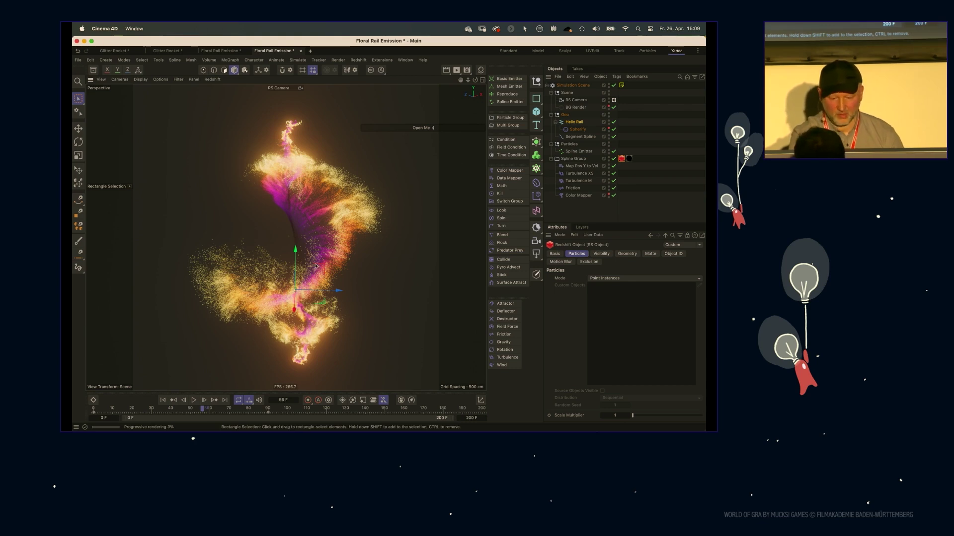
pyautogui.click(629, 159)
pyautogui.doubleClick(628, 159)
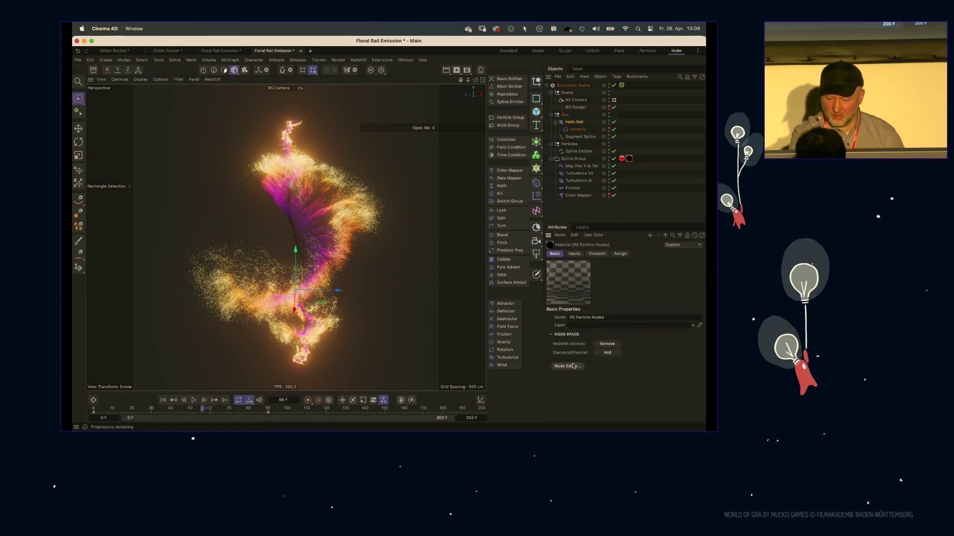
pyautogui.moveTo(441, 189); pyautogui.dragTo(437, 115)
# Step: Delete the Color Splitter and Incandescent nodes and place the Standard Material node between Color User Data and Output
pyautogui.moveTo(479, 297); pyautogui.dragTo(350, 331)
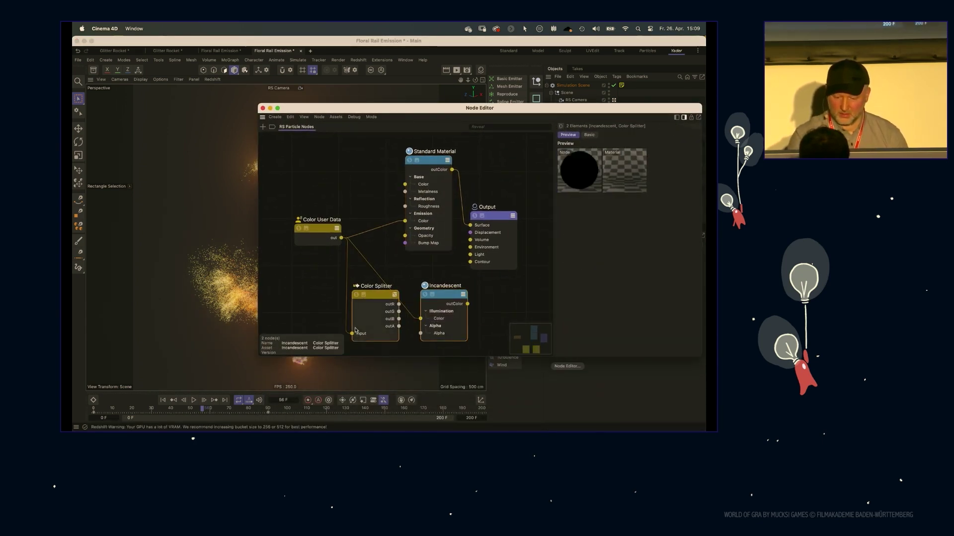
pyautogui.press('Delete')
pyautogui.moveTo(432, 160); pyautogui.dragTo(409, 206)
# Step: Examine the Standard Material's emission and geometry opacity settings with the render visible beside the Node Editor
pyautogui.click(566, 215)
pyautogui.keyDown('shift'); pyautogui.click(567, 135); pyautogui.keyUp('shift')
pyautogui.click(575, 171)
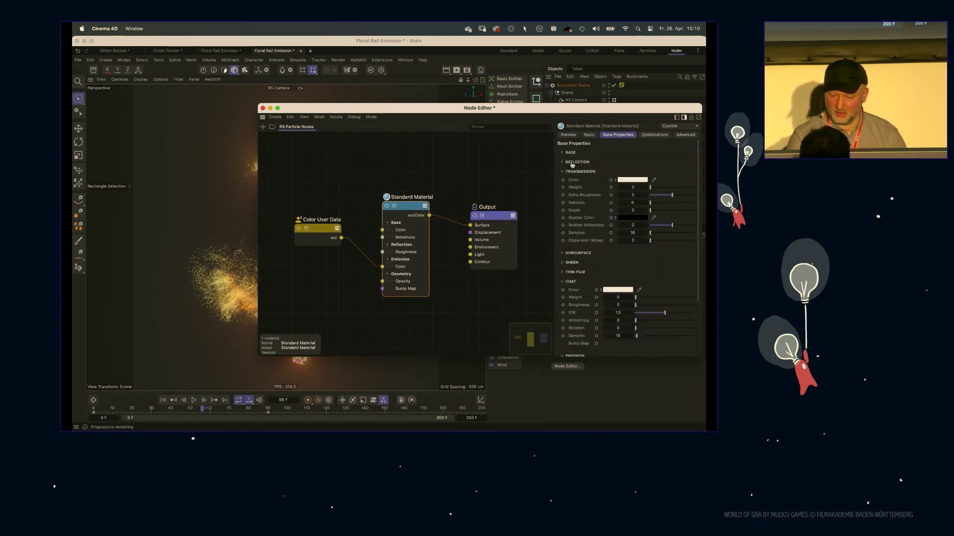
pyautogui.click(573, 209)
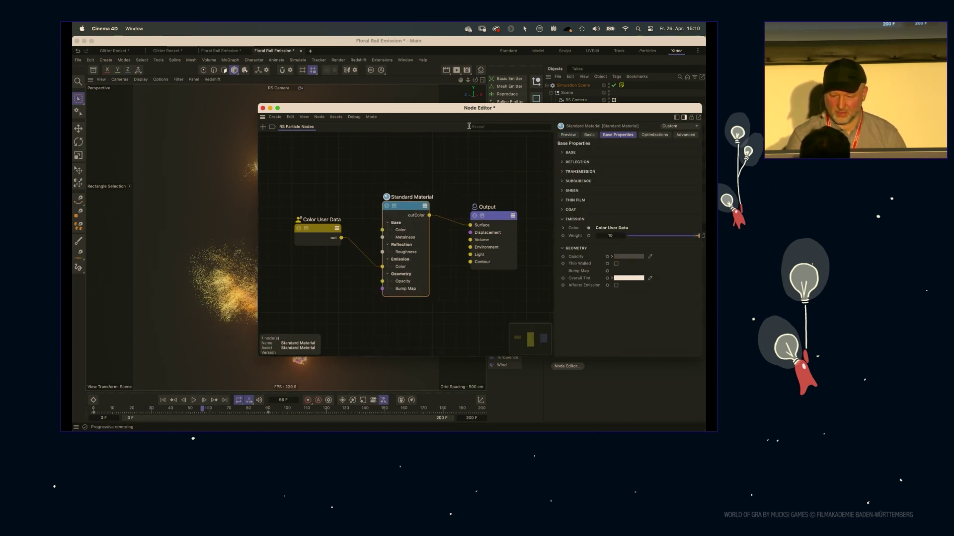
pyautogui.moveTo(258, 103); pyautogui.dragTo(391, 86)
pyautogui.click(611, 239)
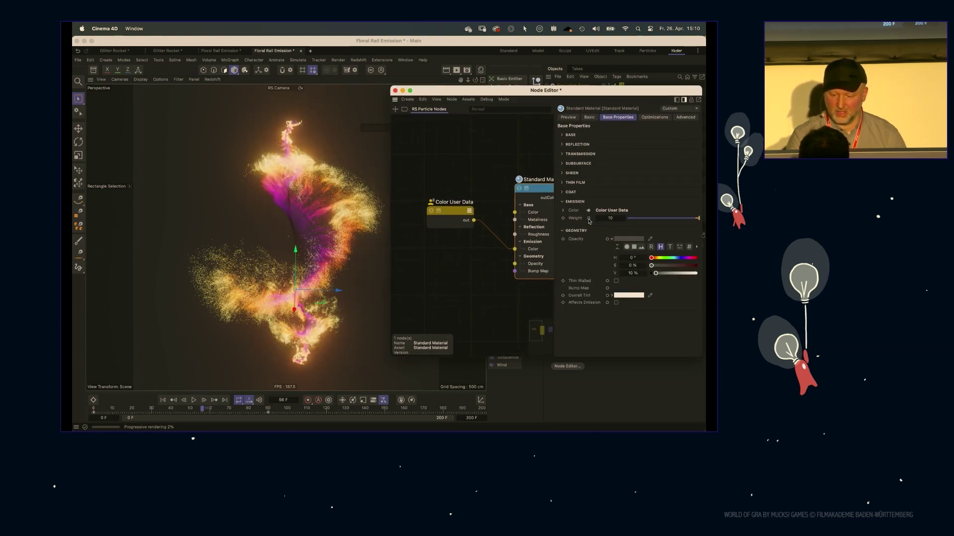
# Step: Set the Color User Data node's attribute to the Particle Color with Alpha preset
pyautogui.moveTo(490, 170); pyautogui.dragTo(479, 168, button='middle')
pyautogui.click(440, 210)
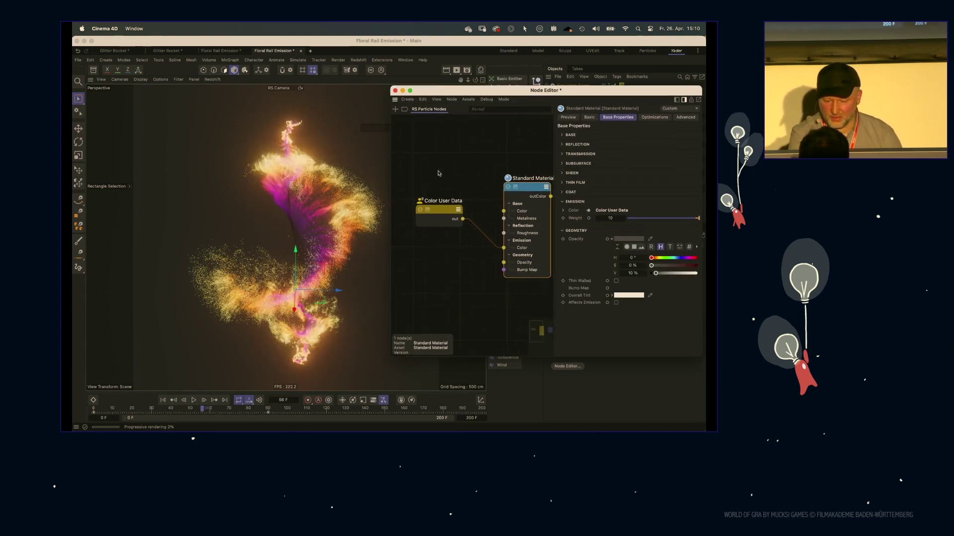
pyautogui.click(682, 188)
pyautogui.moveTo(662, 206)
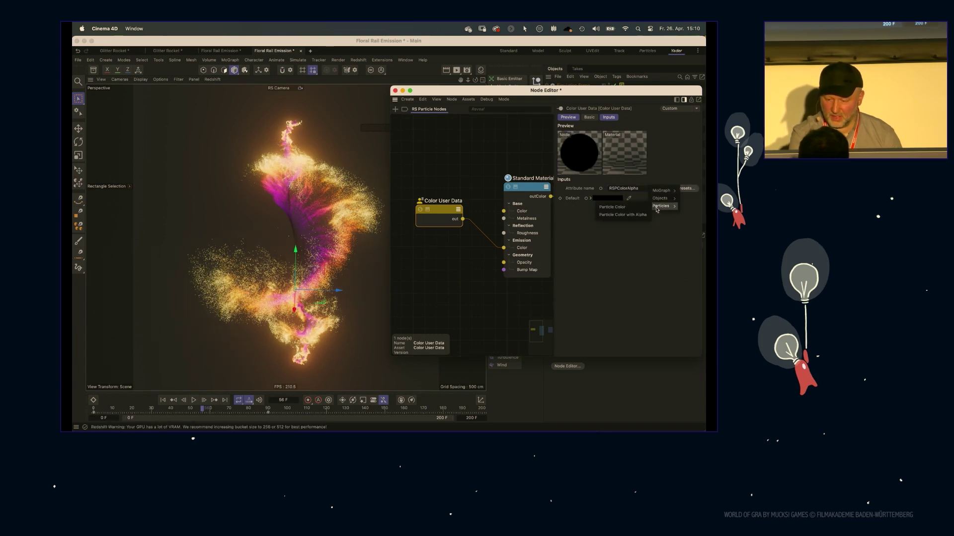
pyautogui.click(629, 218)
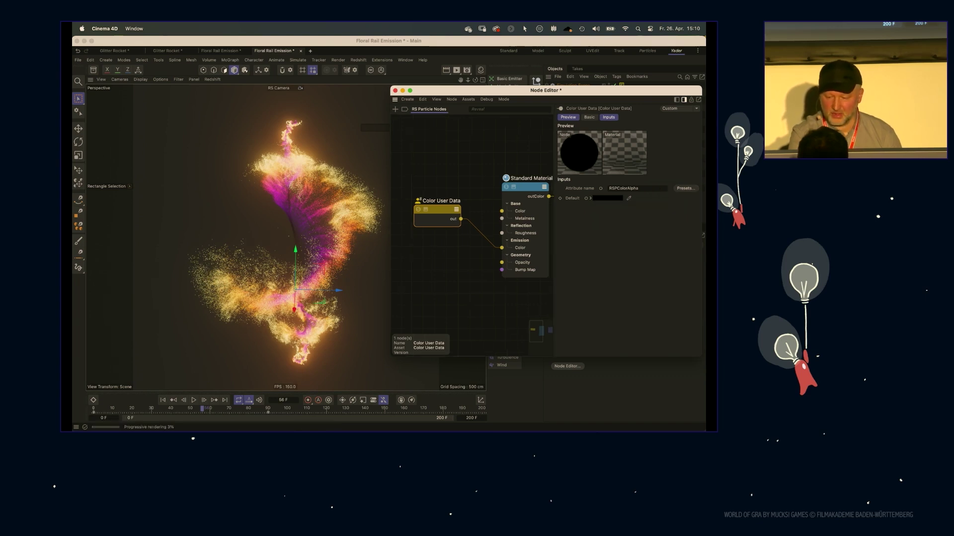
# Step: Try an emission weight of 1 on the Standard Material, and return the weight to 10
pyautogui.hscroll(2, 447, 183)
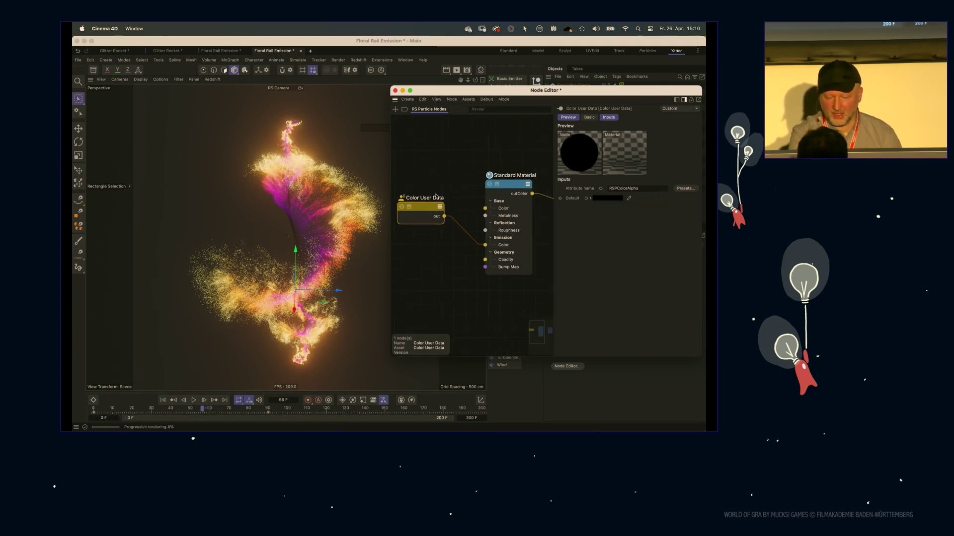
pyautogui.hscroll(2, 472, 254)
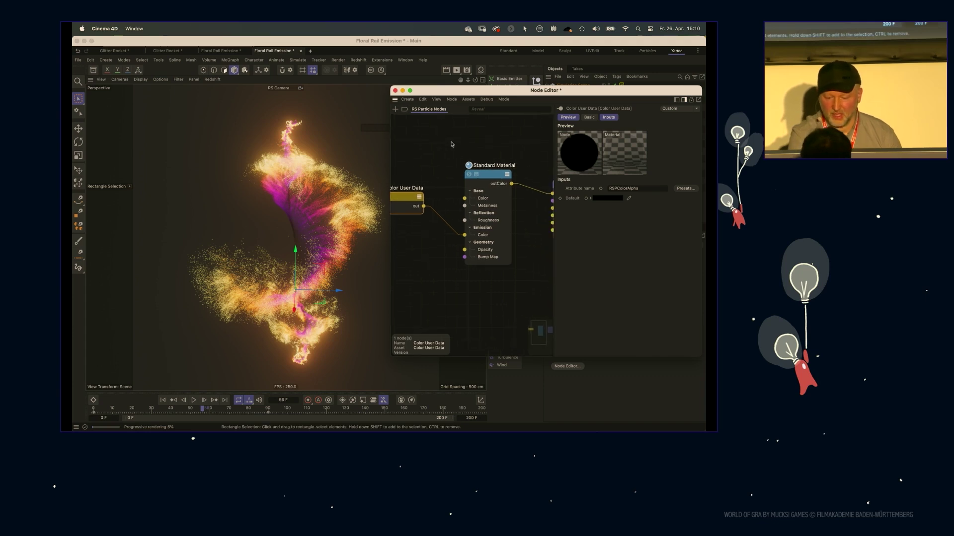
pyautogui.click(488, 174)
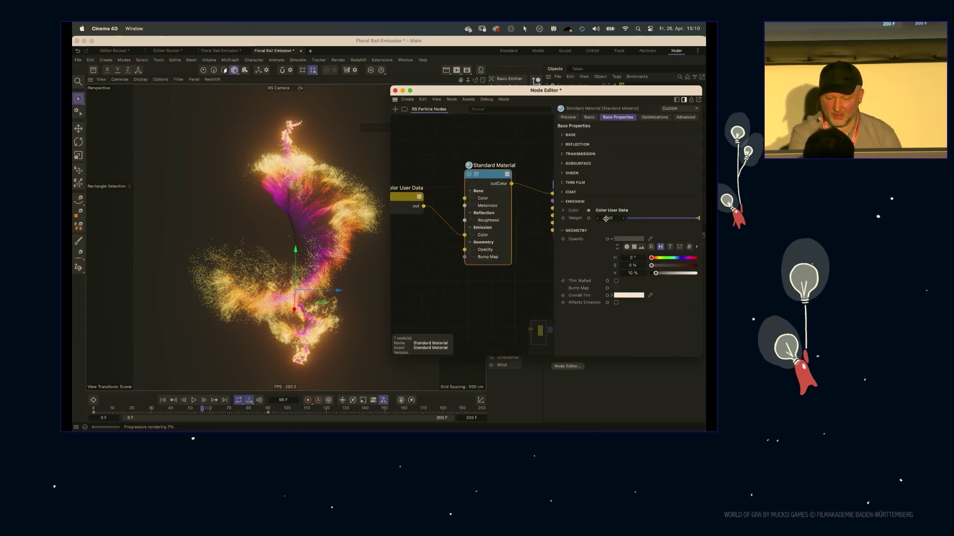
pyautogui.write('1')
pyautogui.press('Return')
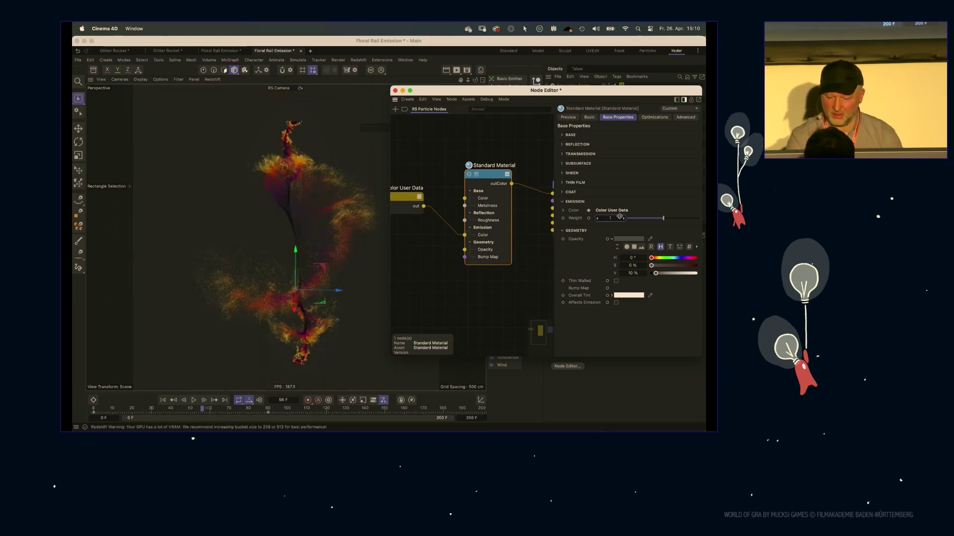
pyautogui.click(611, 219)
pyautogui.write('0')
pyautogui.press('Return')
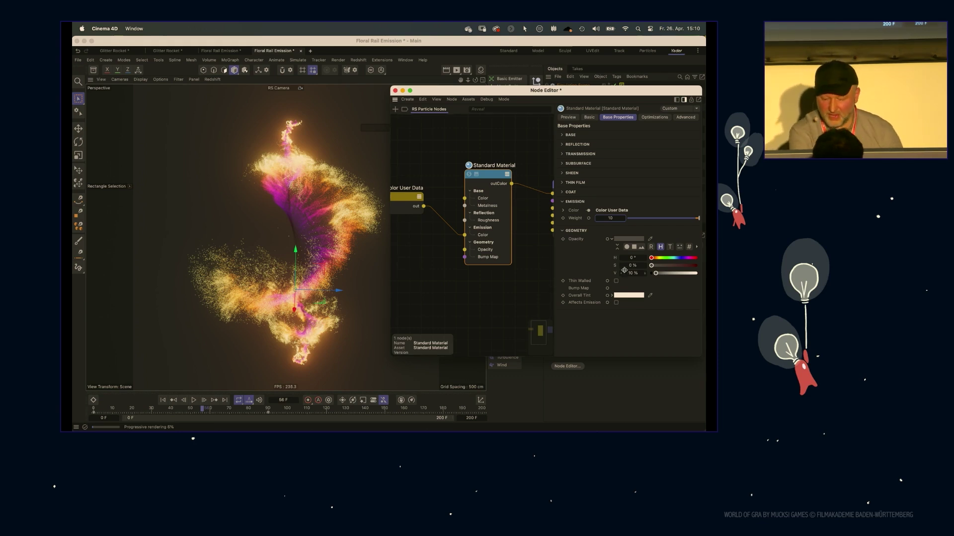
# Step: Try a nearly full opacity on the Standard Material, reduce its brightness to 5 %, and set the emission weight to 20
pyautogui.moveTo(657, 273); pyautogui.dragTo(694, 274)
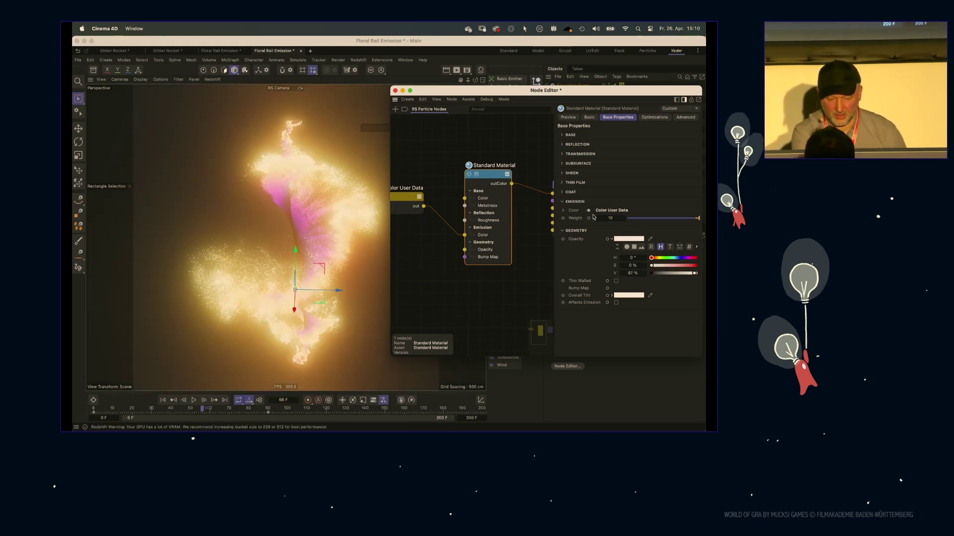
pyautogui.moveTo(664, 276); pyautogui.dragTo(657, 273)
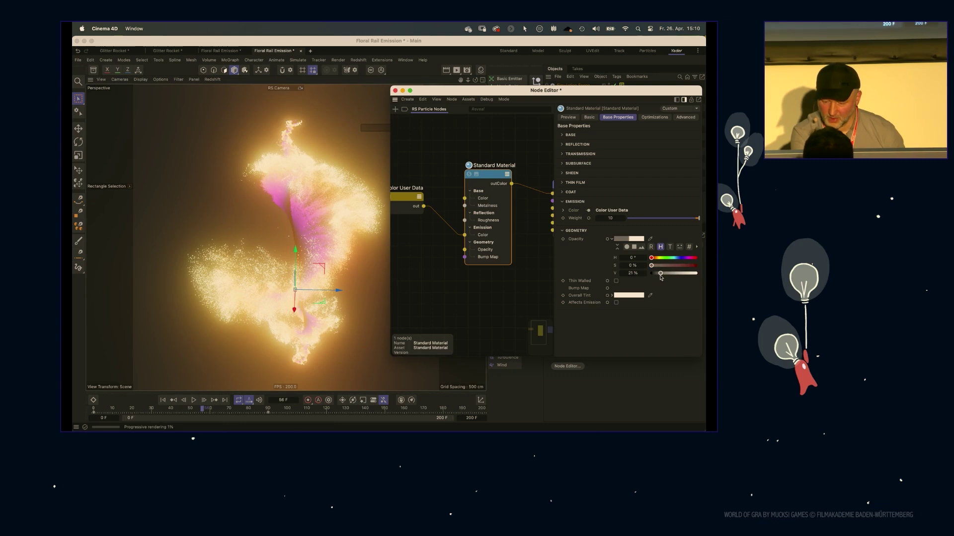
pyautogui.click(632, 273)
pyautogui.write('5')
pyautogui.click(610, 219)
pyautogui.write('20')
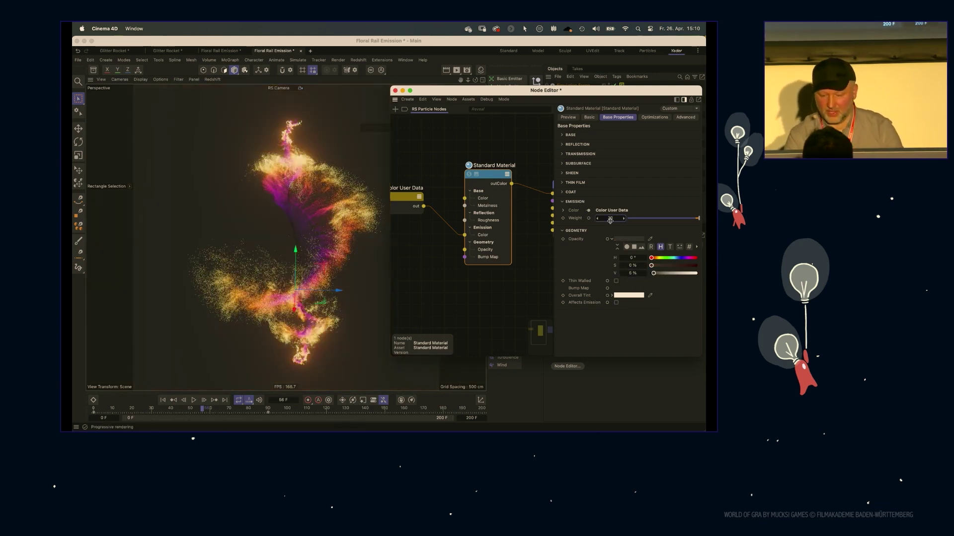
pyautogui.press('Return')
# Step: Fine-tune the Standard Material's opacity brightness by trying 2 % and settling on 3 %, and close the Node Editor
pyautogui.click(630, 274)
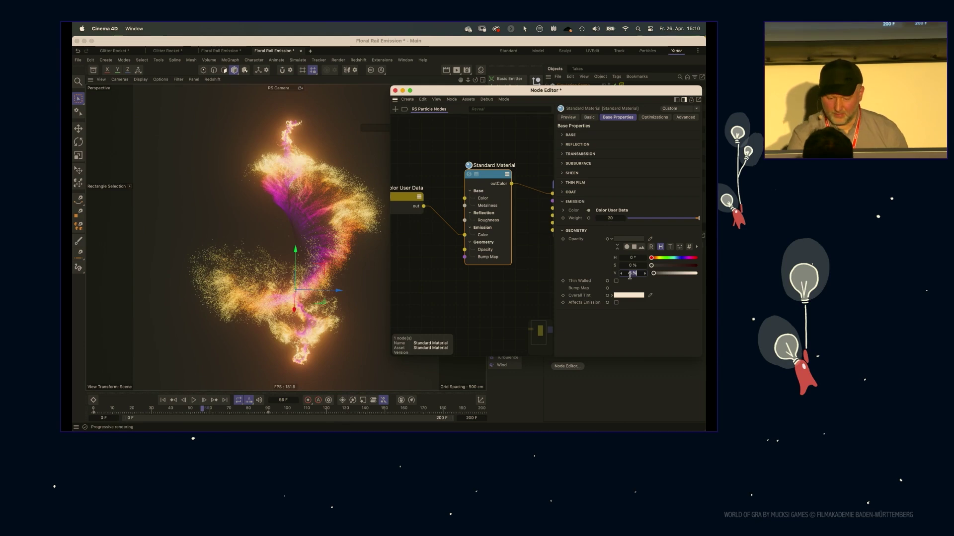
pyautogui.write('1')
pyautogui.press('Return')
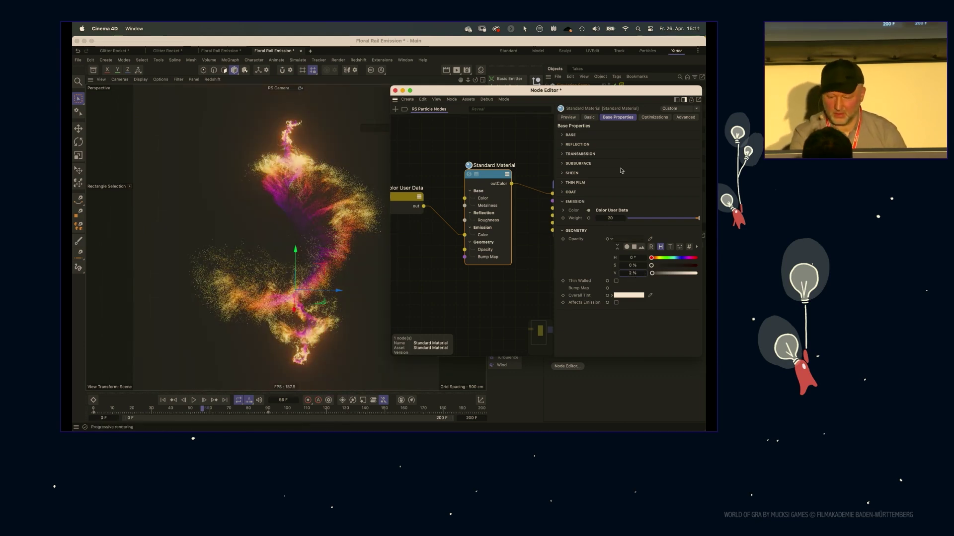
pyautogui.click(631, 273)
pyautogui.write('3')
pyautogui.press('Return')
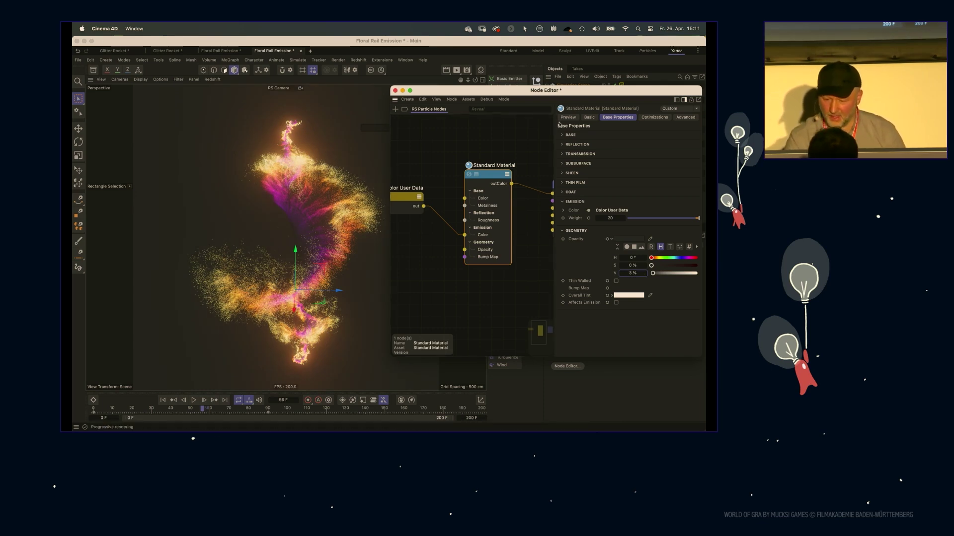
pyautogui.hscroll(2, 474, 149)
pyautogui.hscroll(2, 481, 151)
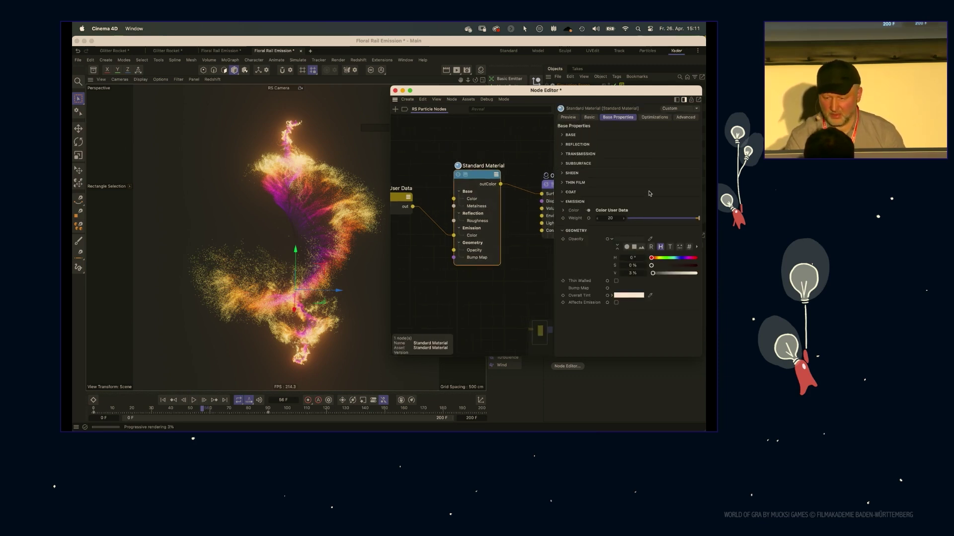
pyautogui.click(395, 91)
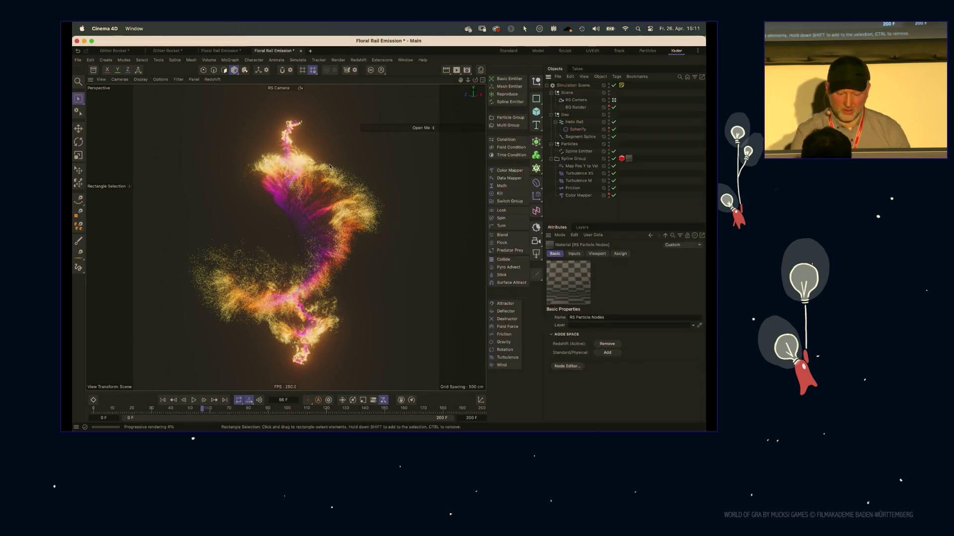
# Step: Stop the Redshift render in the viewport to return to the regular particle display
pyautogui.click(212, 79)
pyautogui.click(224, 95)
pyautogui.keyDown('alt'); pyautogui.moveTo(317, 195); pyautogui.dragTo(301, 184); pyautogui.keyUp('alt')
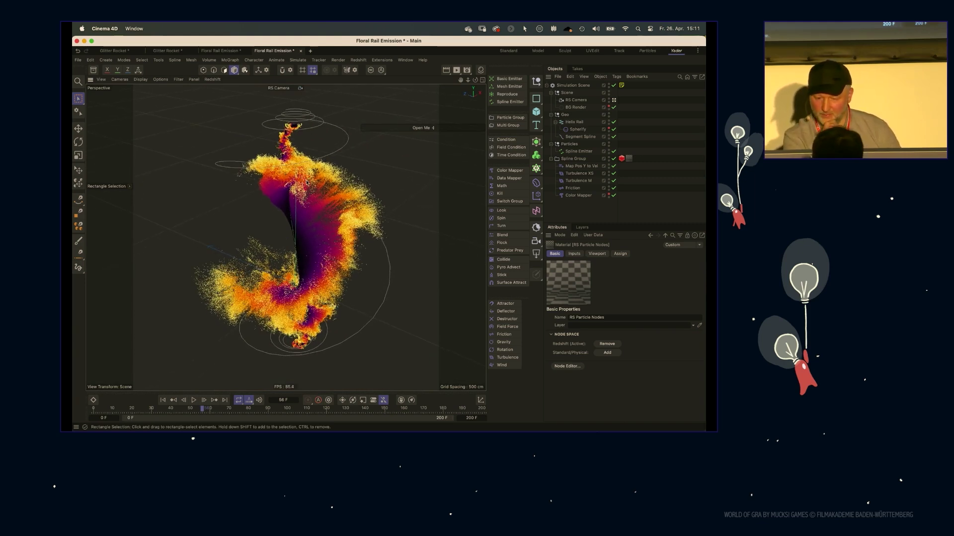
# Step: Add a default cube at the scene's origin and check how it looks among the particles in the Redshift render
pyautogui.click(575, 107)
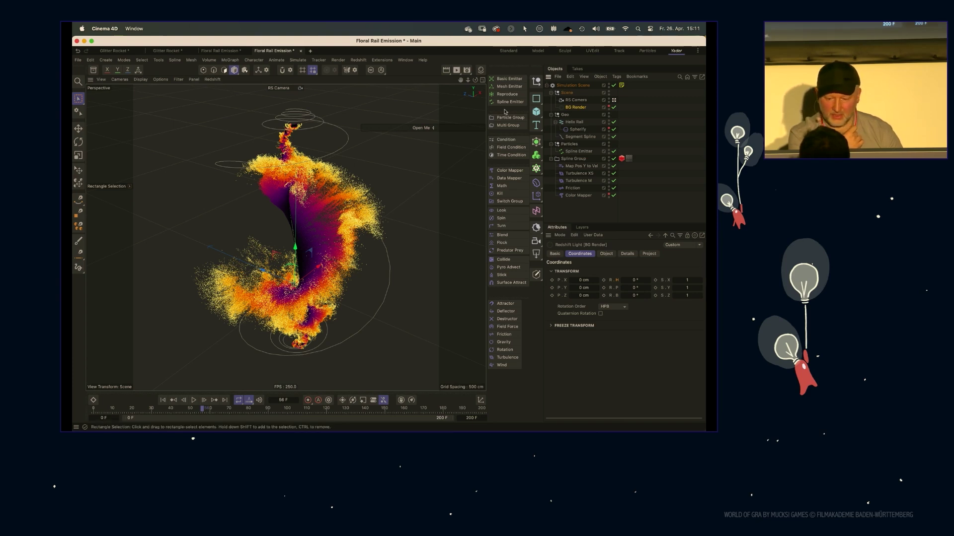
pyautogui.click(536, 112)
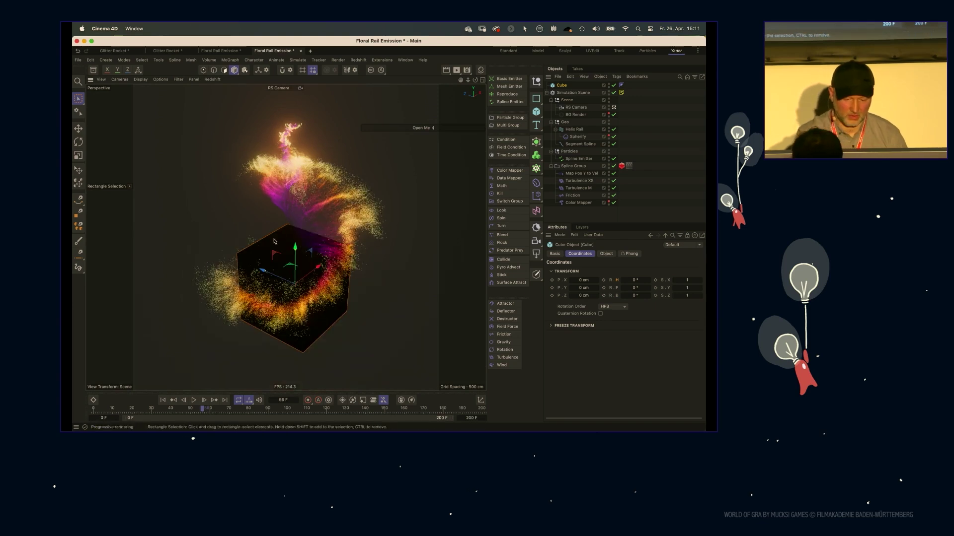
pyautogui.scroll(6, 318, 254)
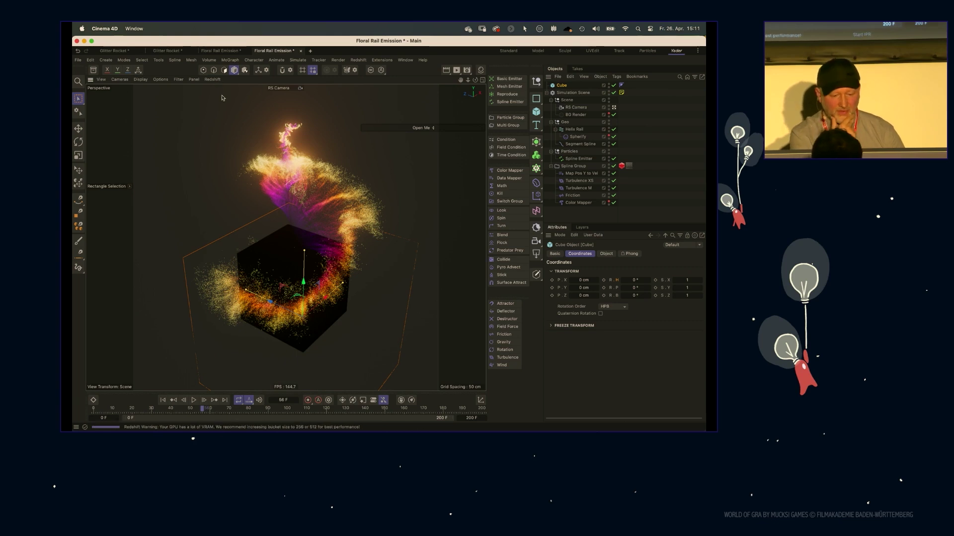
# Step: Open the BiTangent Noise example scene from the Particles scenes in the Asset Browser, and close the browser
pyautogui.click(94, 70)
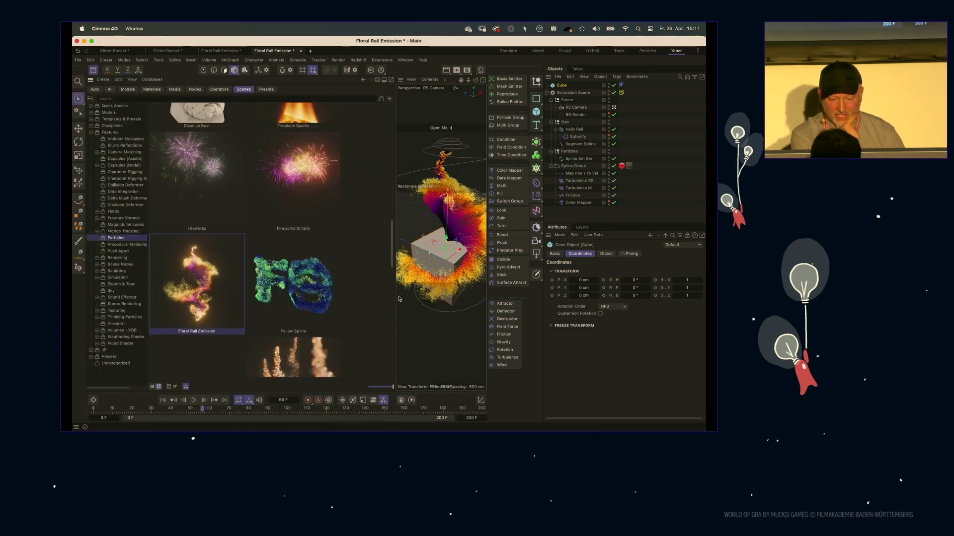
pyautogui.moveTo(392, 257); pyautogui.dragTo(384, 204)
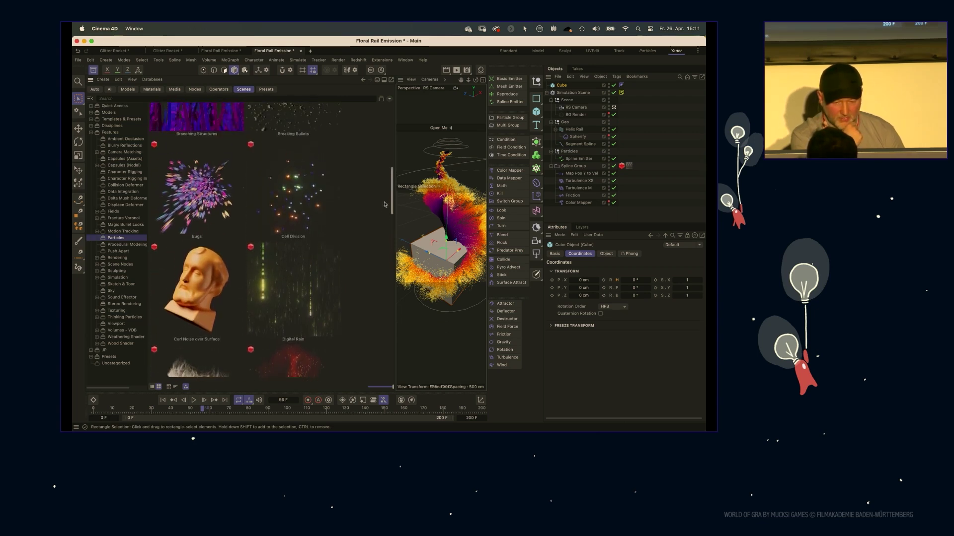
pyautogui.scroll(10, 384, 204)
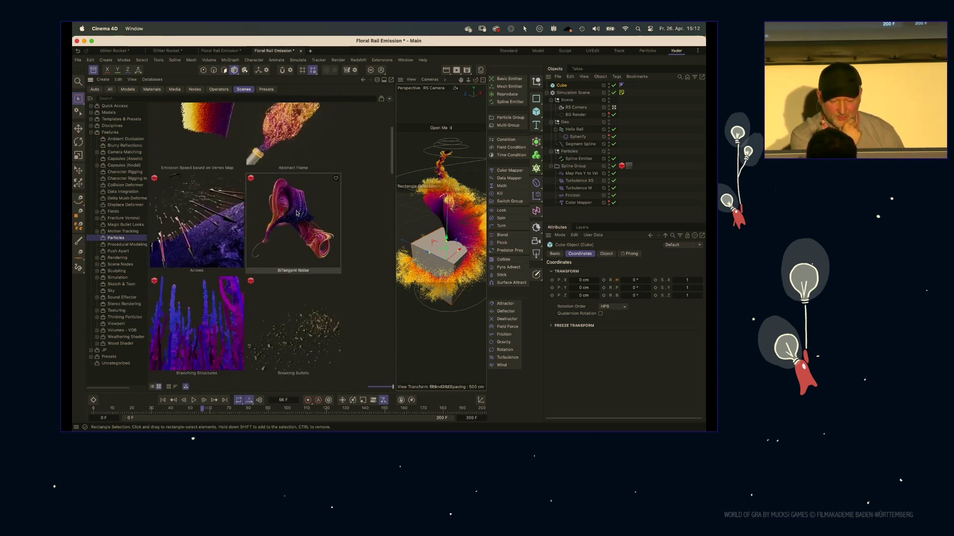
pyautogui.doubleClick(318, 243)
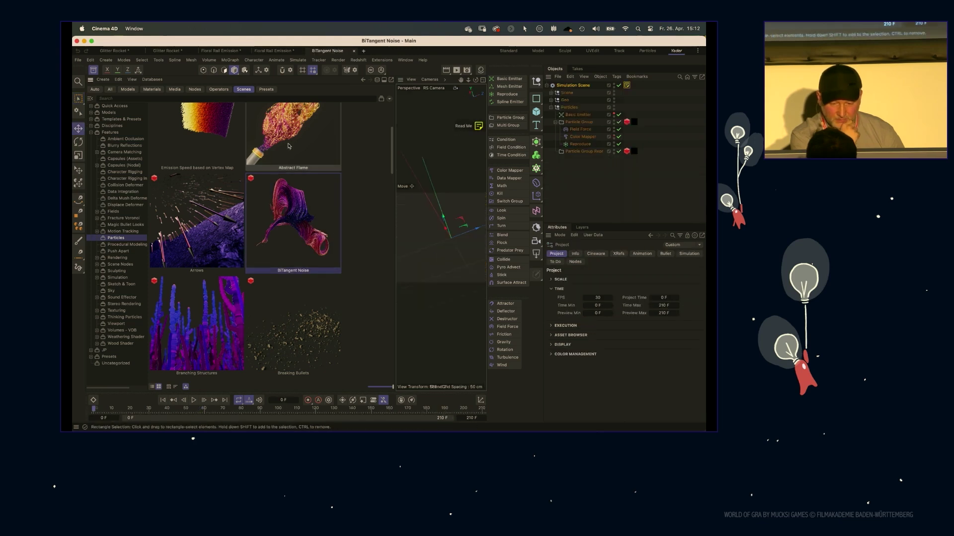
pyautogui.click(93, 70)
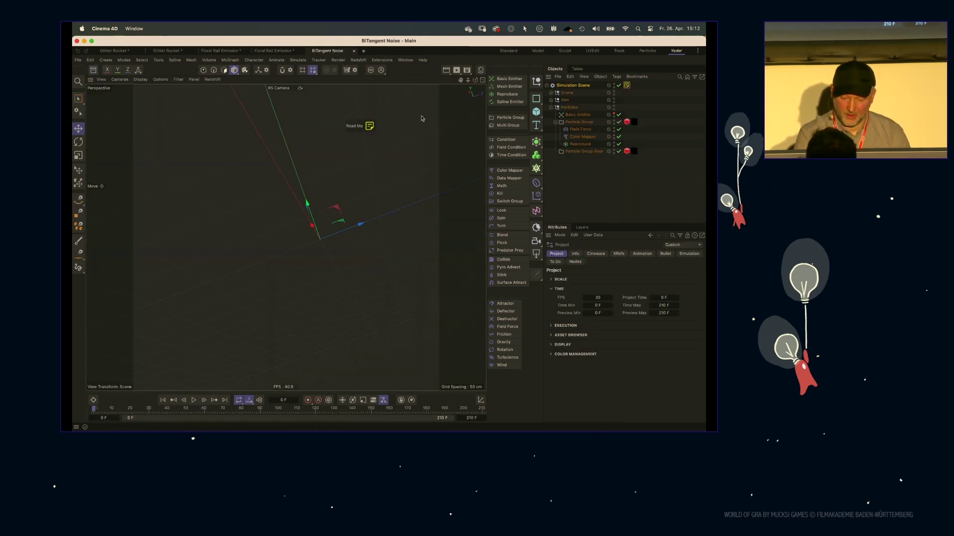
# Step: Play the BiTangent Noise simulation, view it from several angles, and expand the scene's object groups
pyautogui.press('F8')
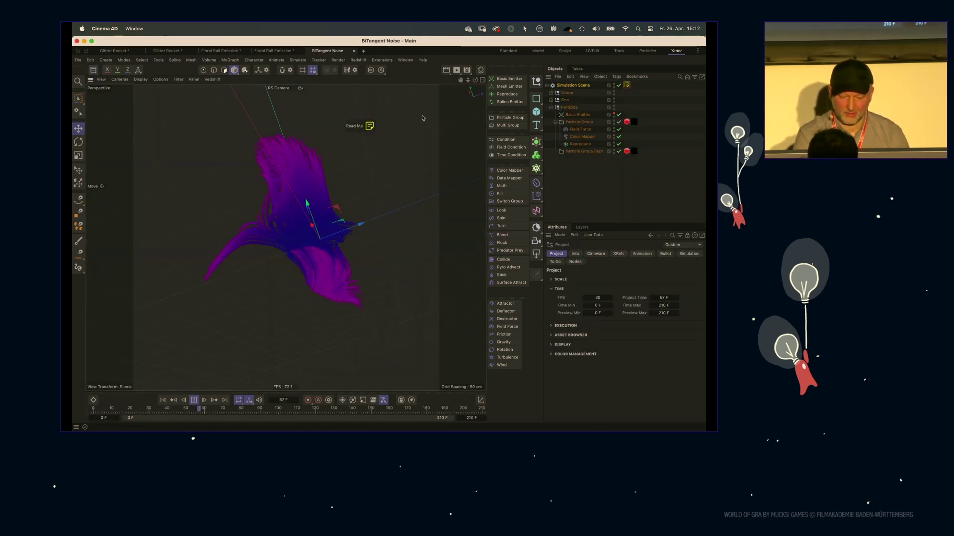
pyautogui.press('F8')
pyautogui.keyDown('alt'); pyautogui.moveTo(271, 203); pyautogui.dragTo(377, 194); pyautogui.keyUp('alt')
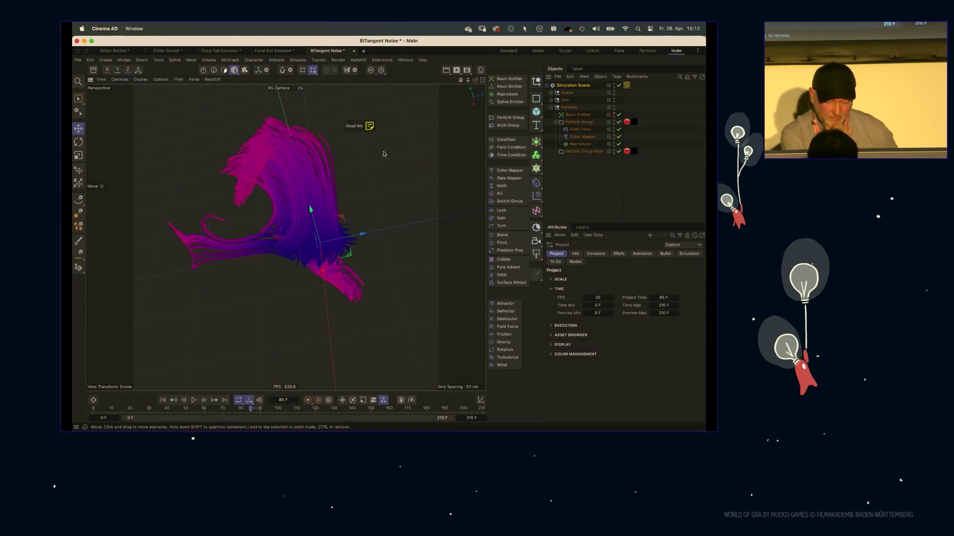
pyautogui.click(551, 92)
pyautogui.click(551, 129)
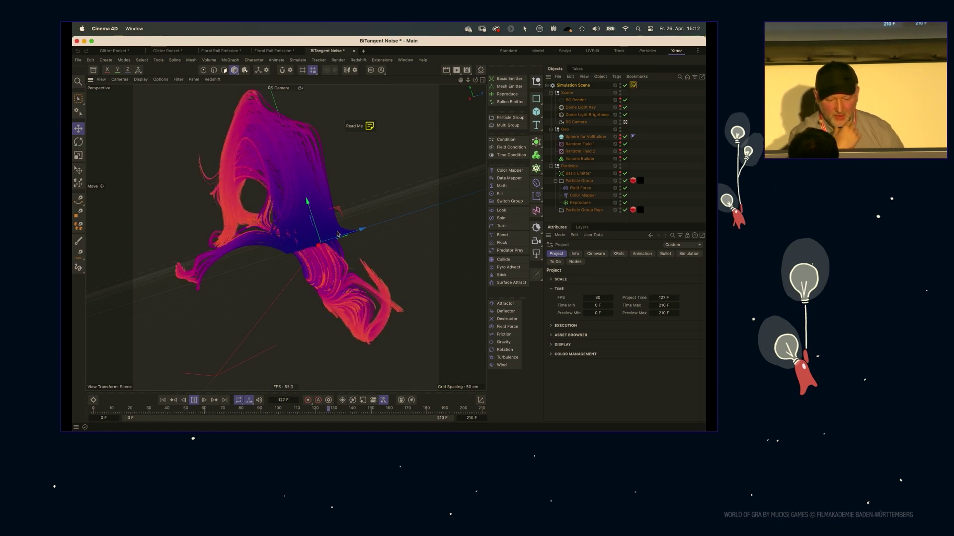
pyautogui.keyDown('alt'); pyautogui.moveTo(356, 279); pyautogui.dragTo(501, 124); pyautogui.keyUp('alt')
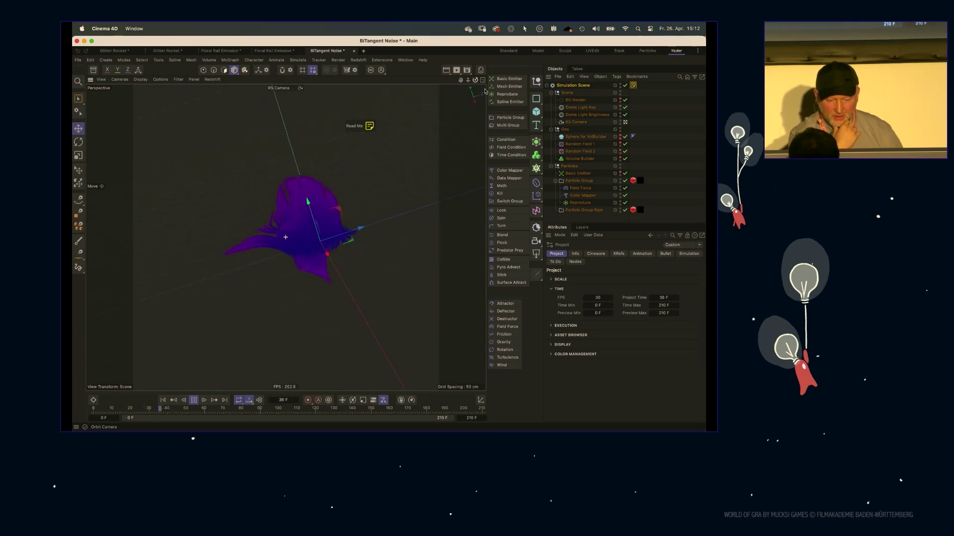
# Step: Disable the emitter, particle groups and modifiers in the Particles group, and stop the playback
pyautogui.moveTo(624, 174); pyautogui.dragTo(625, 210)
pyautogui.press('F8')
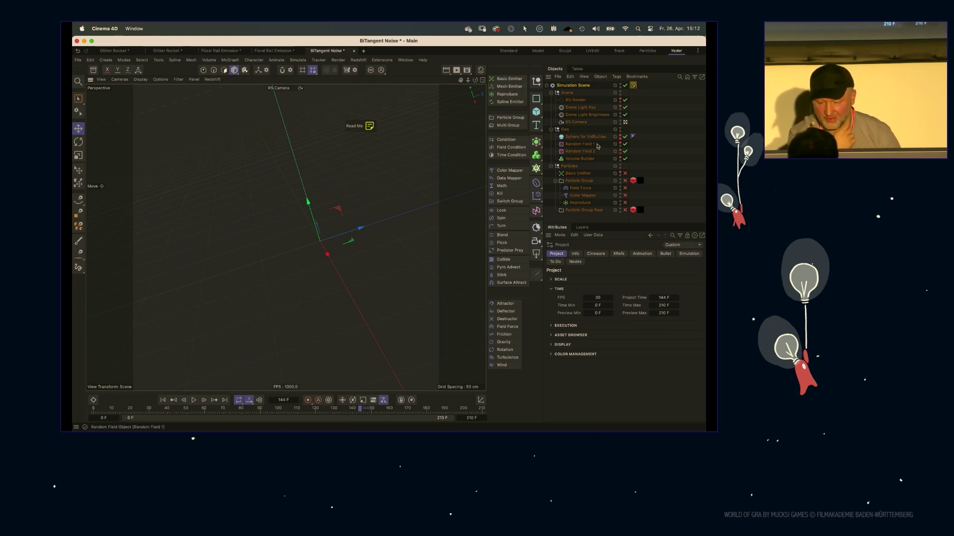
# Step: Display the Volume Builder's vector volume in the viewport and open its object properties
pyautogui.click(586, 160)
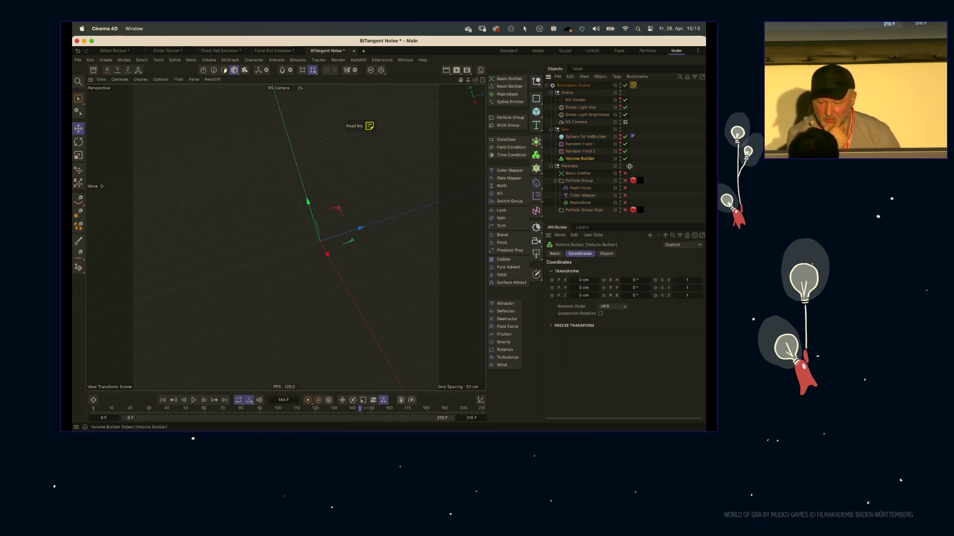
pyautogui.moveTo(299, 233)
pyautogui.keyDown('alt'); pyautogui.mouseDown()
pyautogui.moveTo(290, 236)
pyautogui.moveTo(304, 223)
pyautogui.moveTo(296, 213)
pyautogui.moveTo(304, 218)
pyautogui.mouseUp(); pyautogui.keyUp('alt')
pyautogui.click(607, 253)
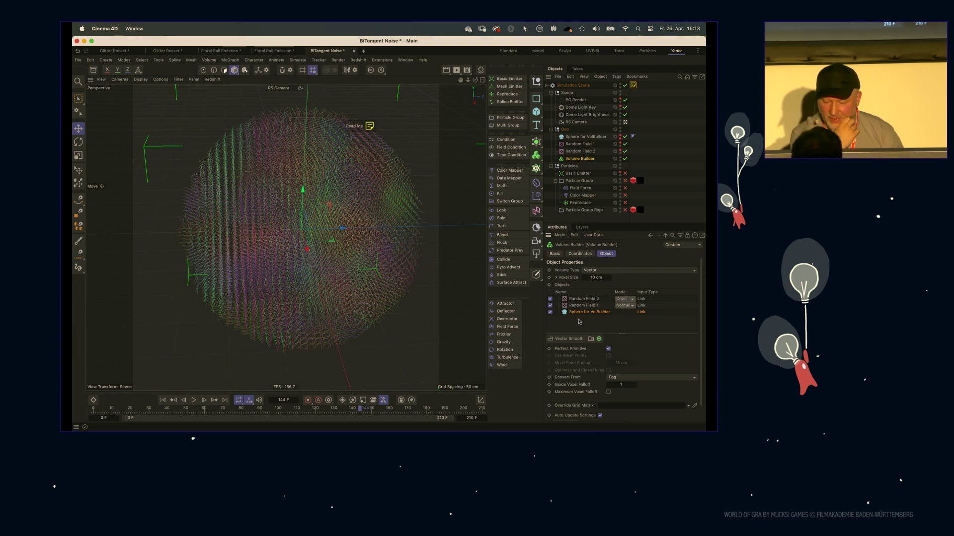
# Step: Toggle the visibility of Sphere for VolBuilder and inspect its object properties
pyautogui.click(620, 135)
pyautogui.click(620, 135)
pyautogui.click(619, 135)
pyautogui.click(587, 137)
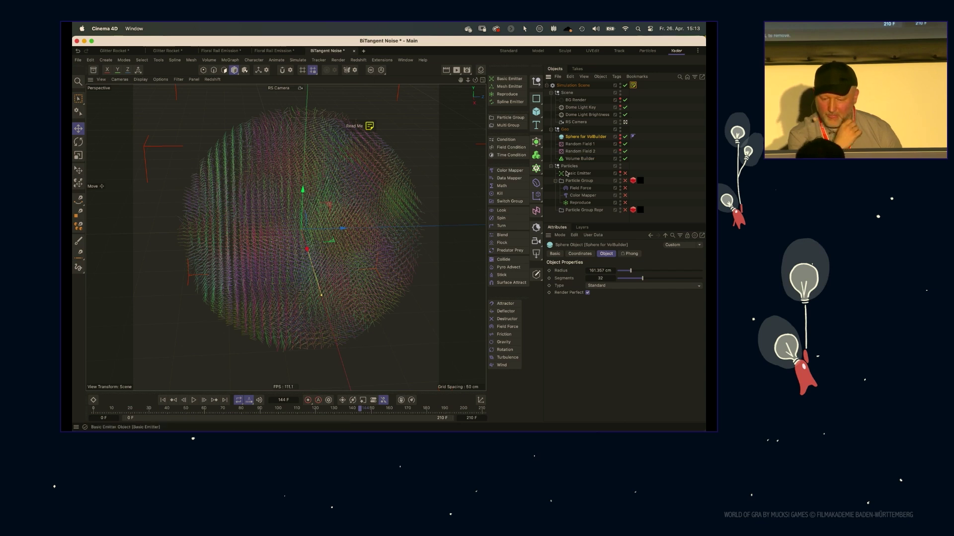
# Step: Examine the settings of Random Field 1 and Sphere for VolBuilder in the Volume Builder's object list
pyautogui.click(580, 159)
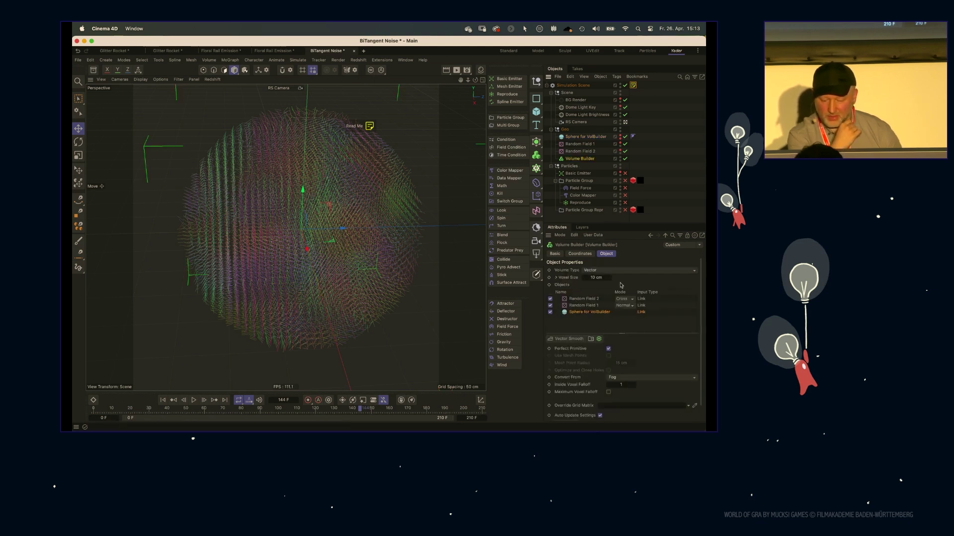
pyautogui.click(577, 305)
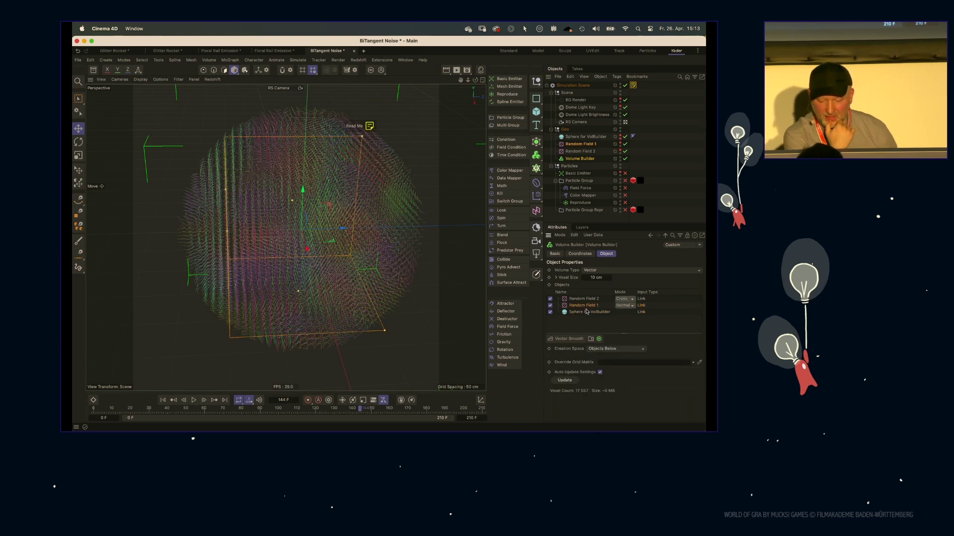
pyautogui.click(585, 313)
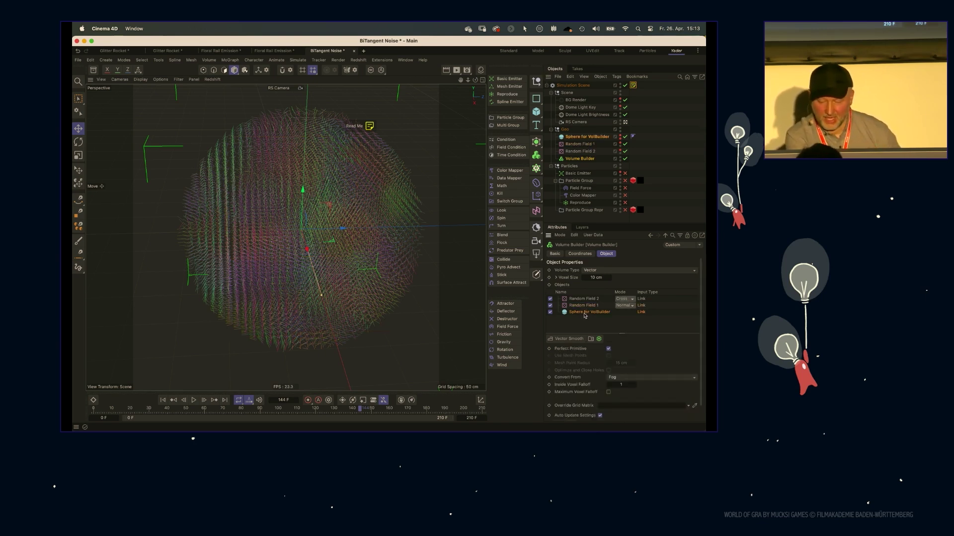
pyautogui.click(585, 306)
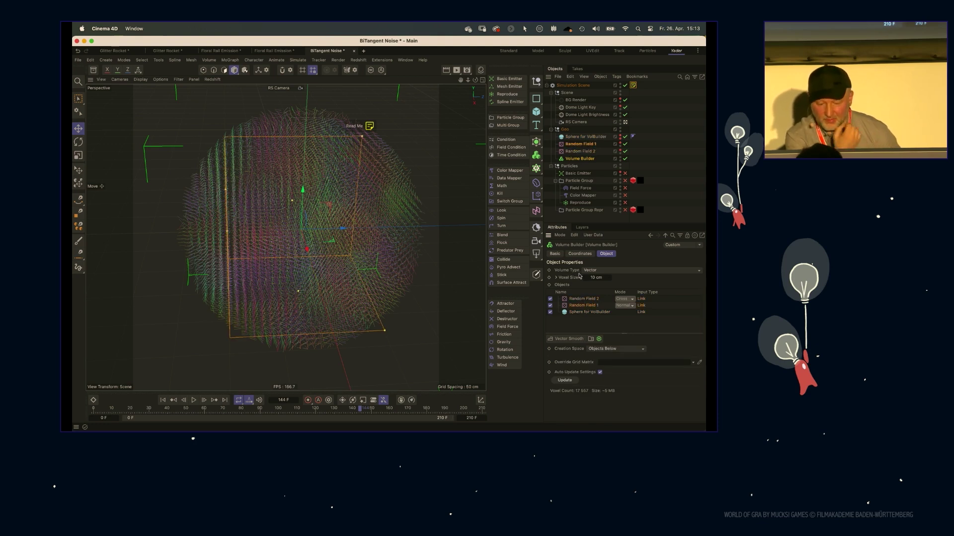
pyautogui.click(588, 312)
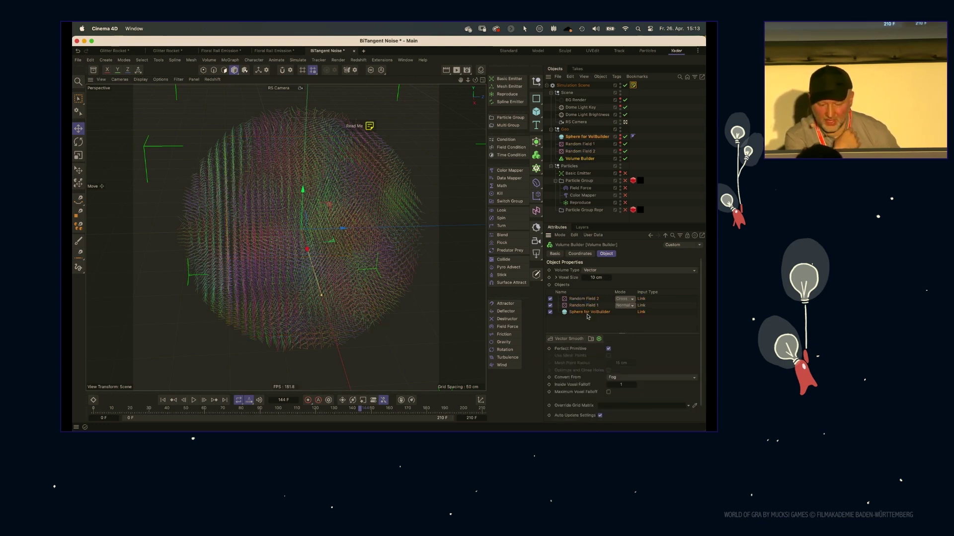
# Step: Deactivate Random Field 2 and Random Field 1 in the Volume Builder, and inspect Random Field 1's noise settings
pyautogui.click(550, 298)
pyautogui.click(550, 305)
pyautogui.click(582, 306)
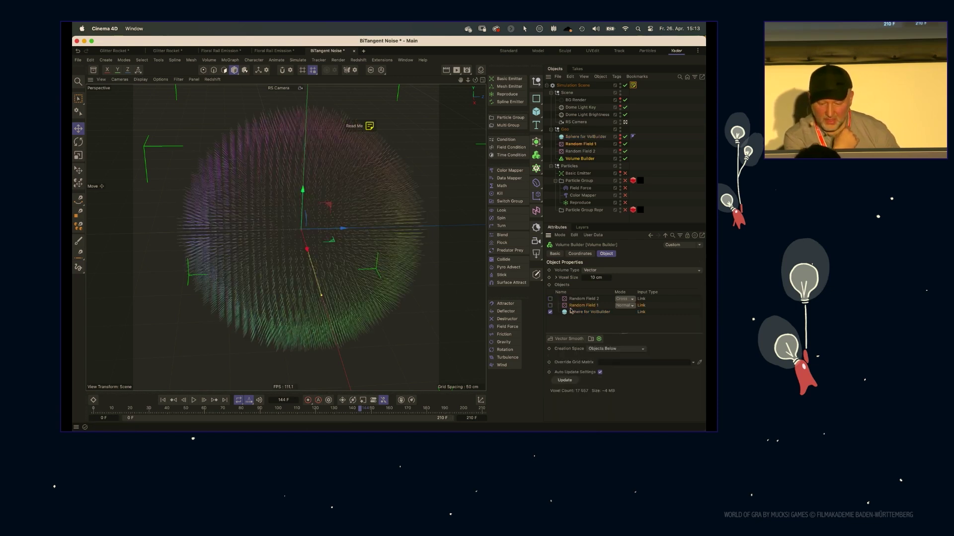
pyautogui.doubleClick(582, 306)
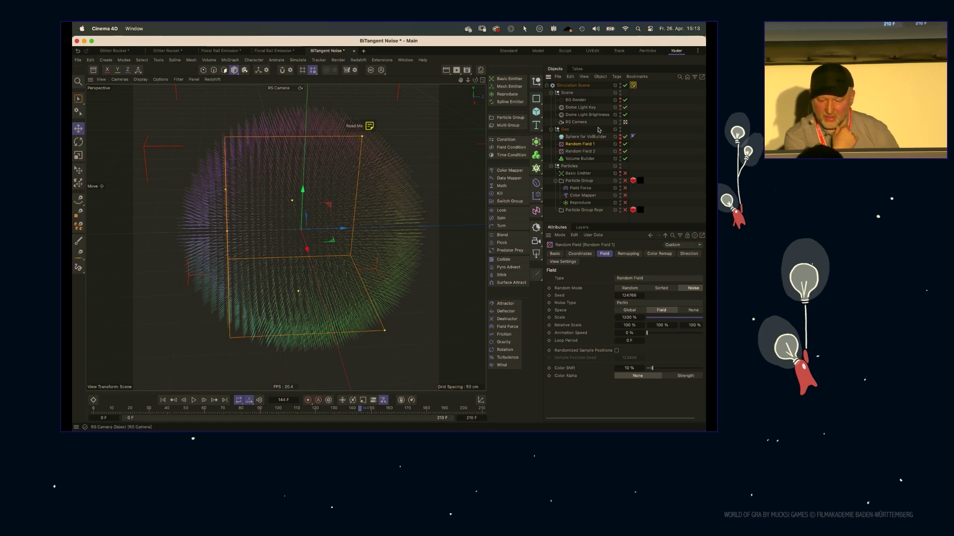
# Step: Show only Random Field 1 in the Volume Builder by deactivating the sphere and setting the field's Creation Space to Box
pyautogui.click(580, 159)
pyautogui.click(551, 313)
pyautogui.click(615, 349)
pyautogui.click(611, 362)
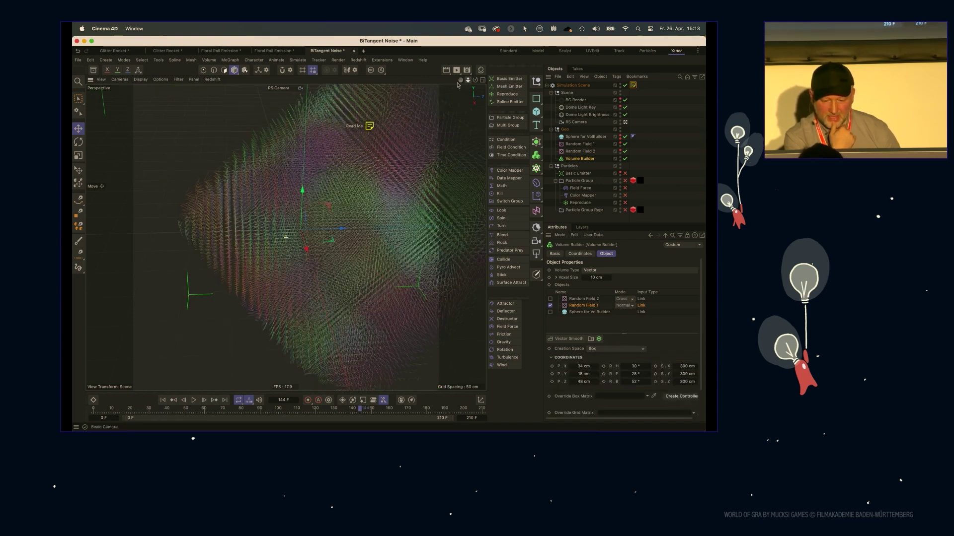
# Step: Reactivate the sphere in the Volume Builder, set Random Field 1's Creation Space to Objects Below, and check the volume around the sphere
pyautogui.click(585, 313)
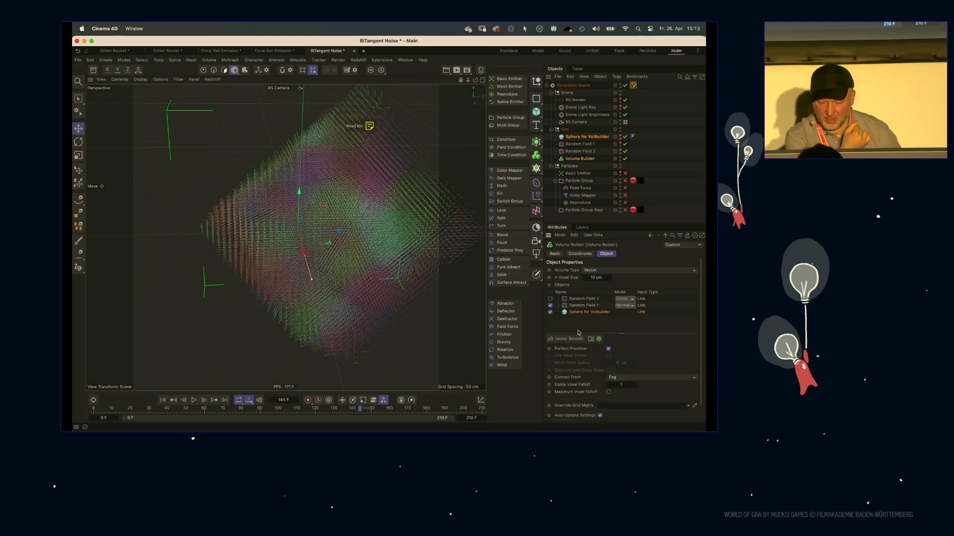
pyautogui.click(582, 306)
pyautogui.click(589, 349)
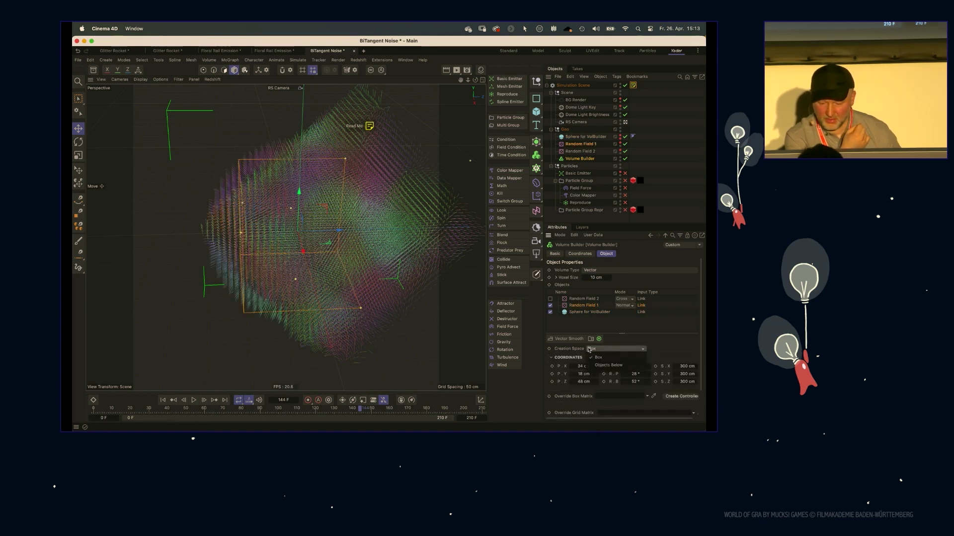
pyautogui.click(619, 369)
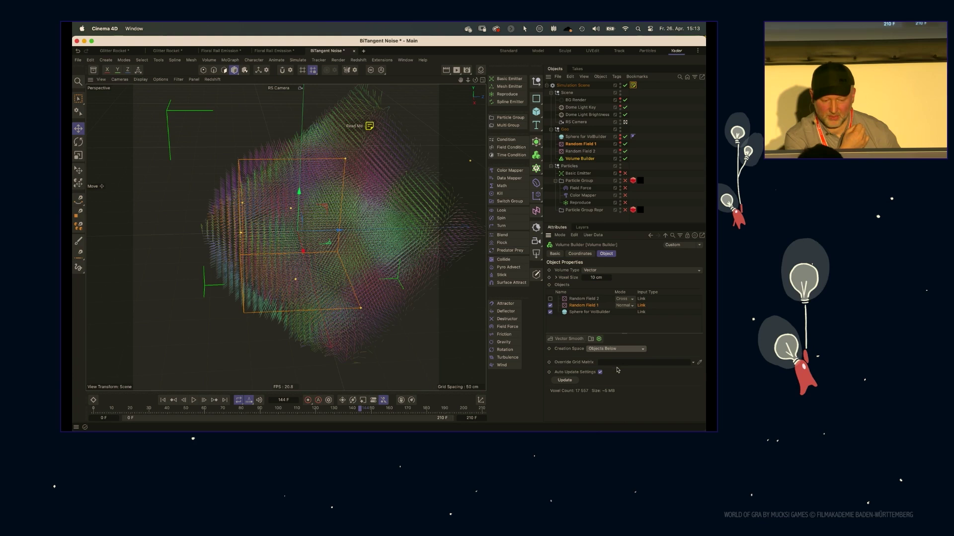
pyautogui.click(580, 138)
pyautogui.moveTo(392, 186)
pyautogui.mouseDown()
pyautogui.moveTo(458, 169)
pyautogui.moveTo(296, 168)
pyautogui.moveTo(426, 220)
pyautogui.moveTo(389, 187)
pyautogui.mouseUp()
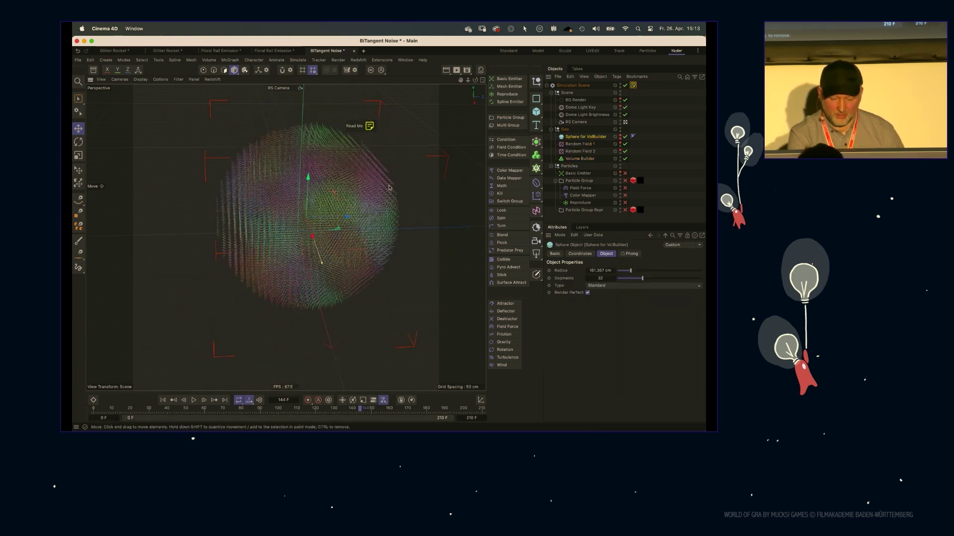
# Step: Reactivate Random Field 2 in the Volume Builder and keep the Volume Type set to Vector
pyautogui.click(587, 159)
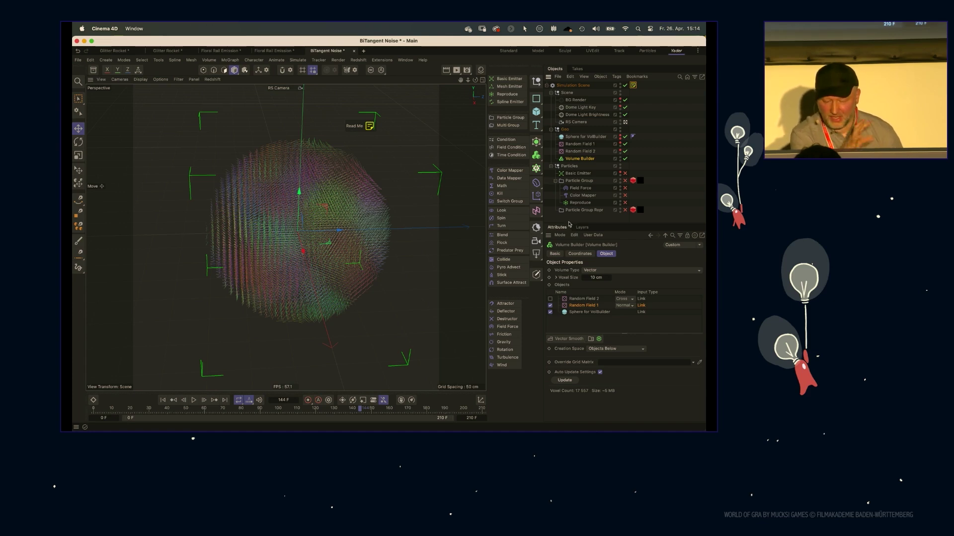
pyautogui.click(570, 299)
pyautogui.click(550, 299)
pyautogui.click(576, 305)
pyautogui.click(593, 271)
pyautogui.click(598, 293)
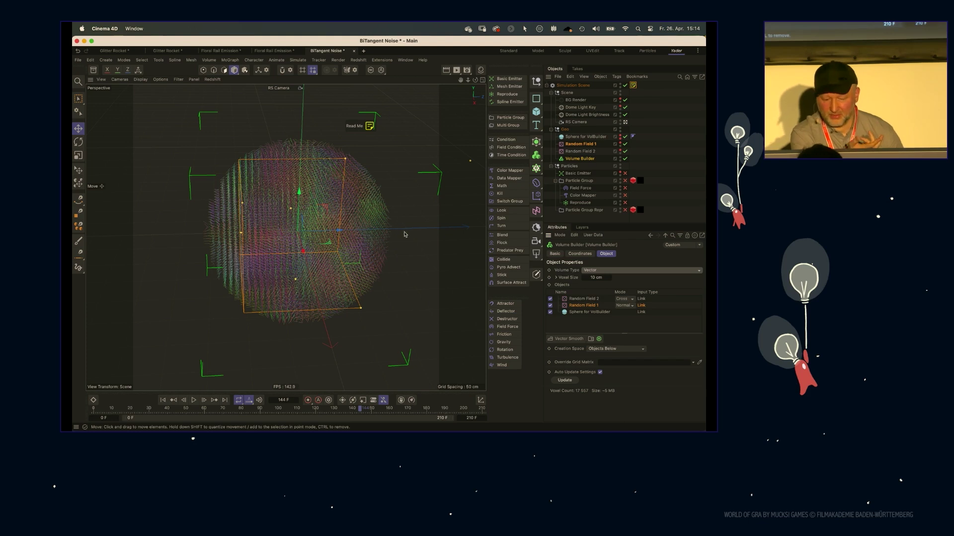
# Step: Inspect the noise settings of Random Field 2 alongside Random Field 1
pyautogui.click(591, 299)
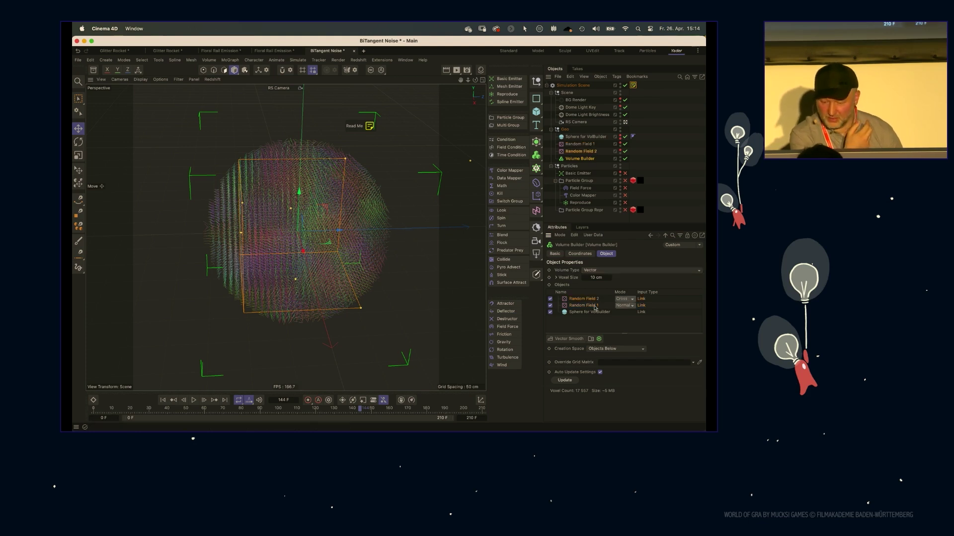
pyautogui.click(581, 145)
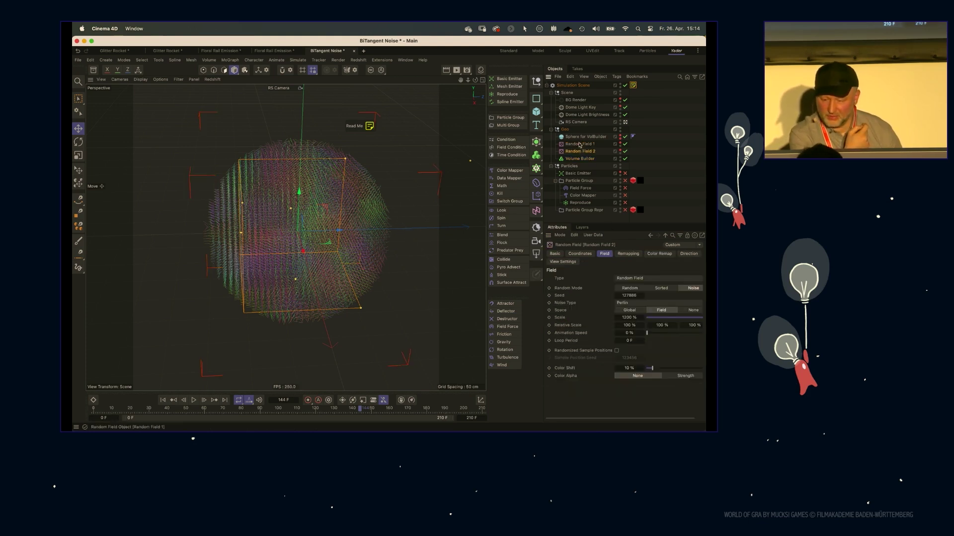
pyautogui.click(581, 151)
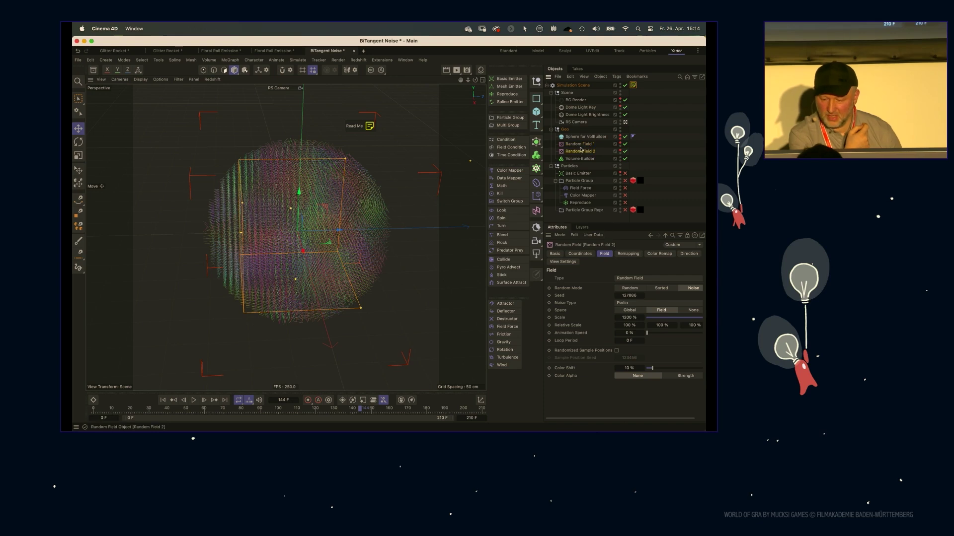
# Step: Choose Cross as the mode for Random Field 2 in the Volume Builder's object list
pyautogui.click(580, 159)
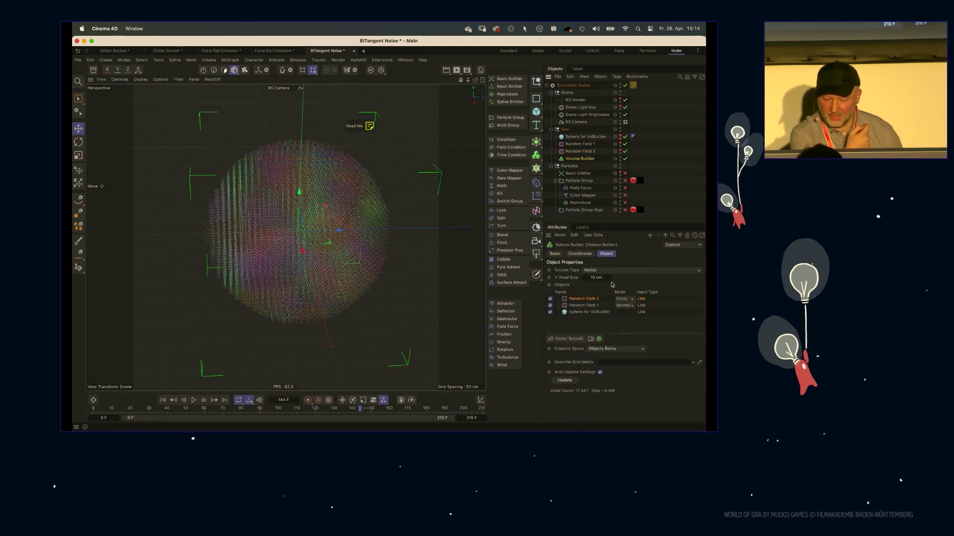
pyautogui.click(625, 299)
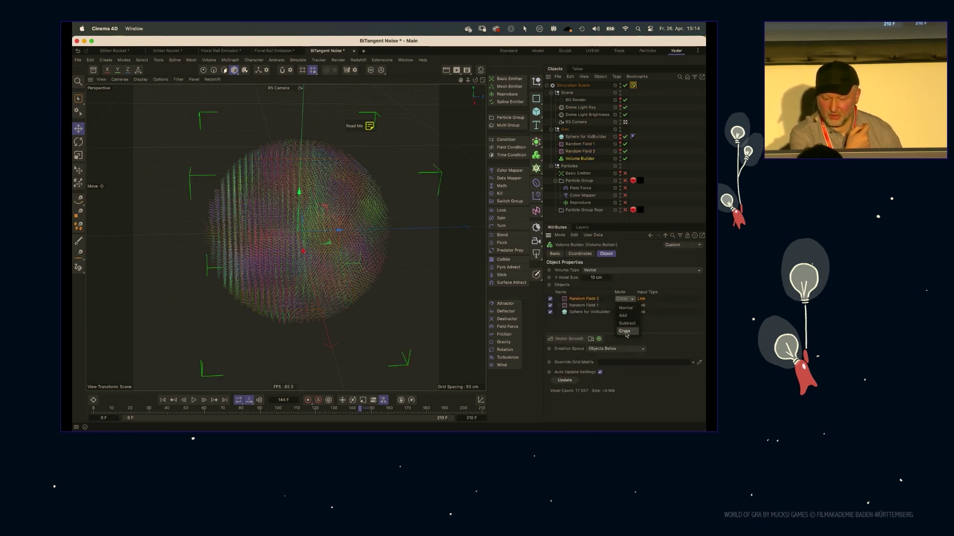
pyautogui.click(626, 332)
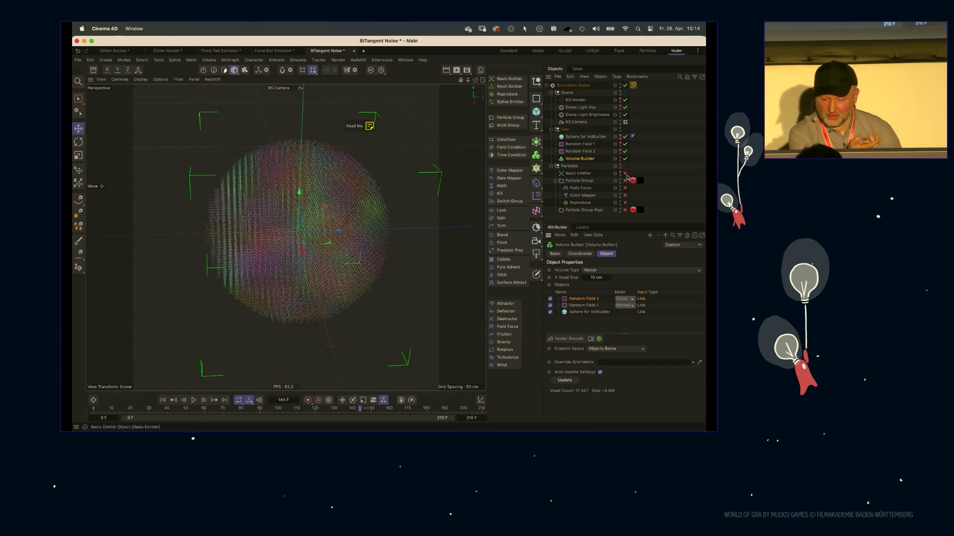
# Step: Activate the Field Force and Color Mapper under the Particle Group and play the simulation from the start
pyautogui.click(580, 188)
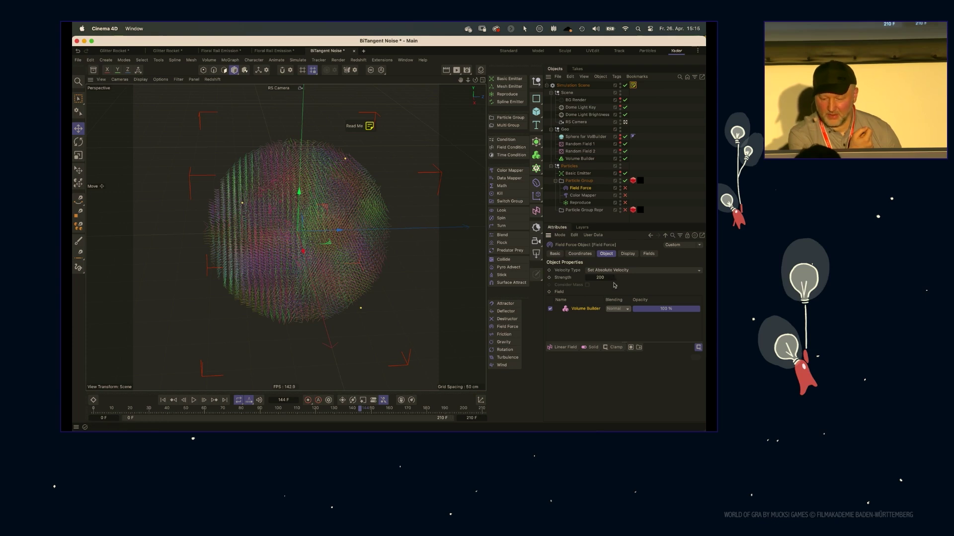
pyautogui.click(625, 188)
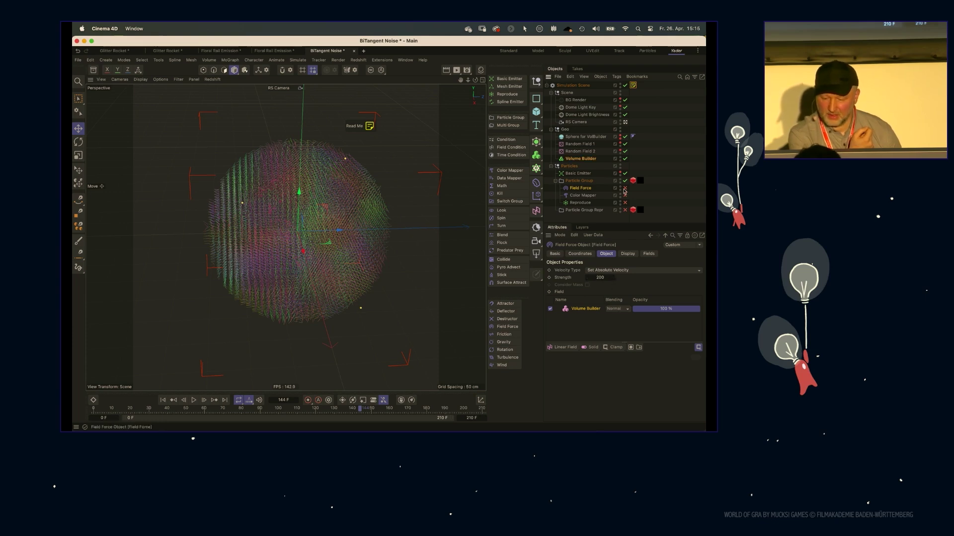
pyautogui.click(626, 196)
pyautogui.hotkey('shift', 'f')
pyautogui.press('F8')
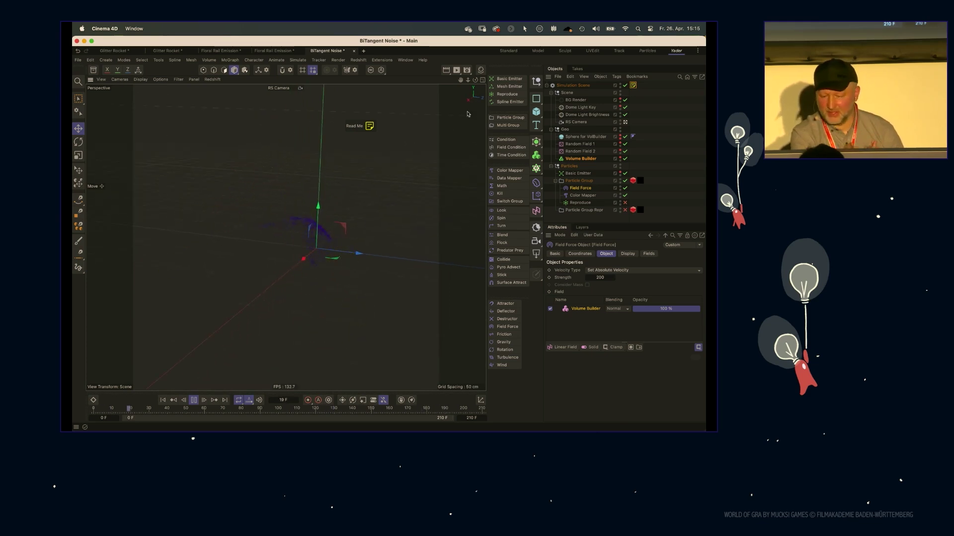
# Step: Add a MoGraph Tracer linked to the Particle Group to draw the particle paths, and deactivate the Tracer after viewing them
pyautogui.click(579, 181)
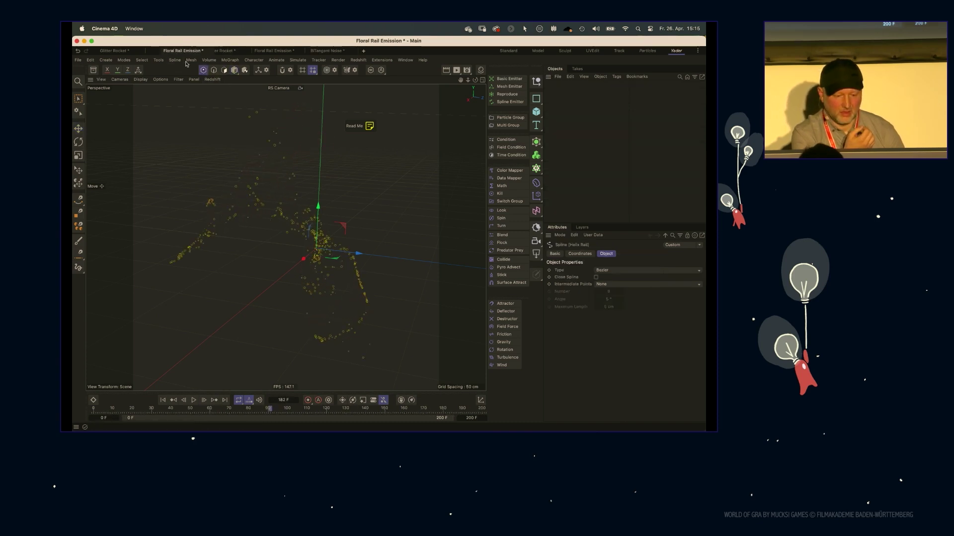
pyautogui.click(221, 51)
pyautogui.click(328, 52)
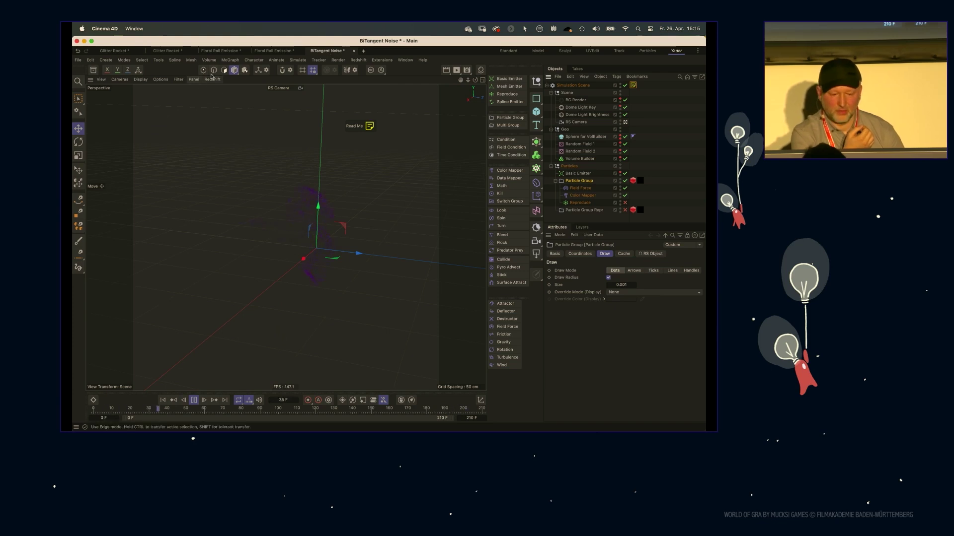
pyautogui.click(227, 60)
pyautogui.click(254, 140)
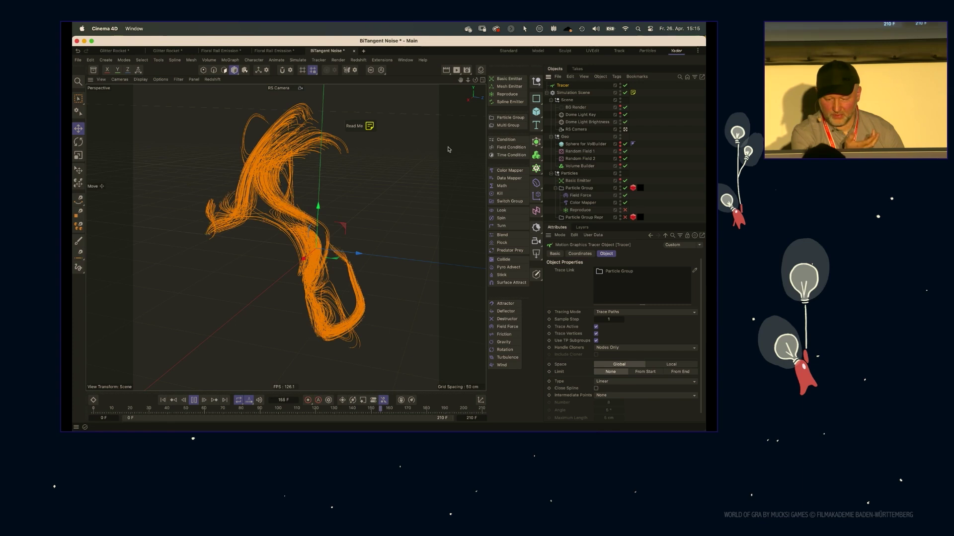
pyautogui.moveTo(602, 222); pyautogui.dragTo(602, 256)
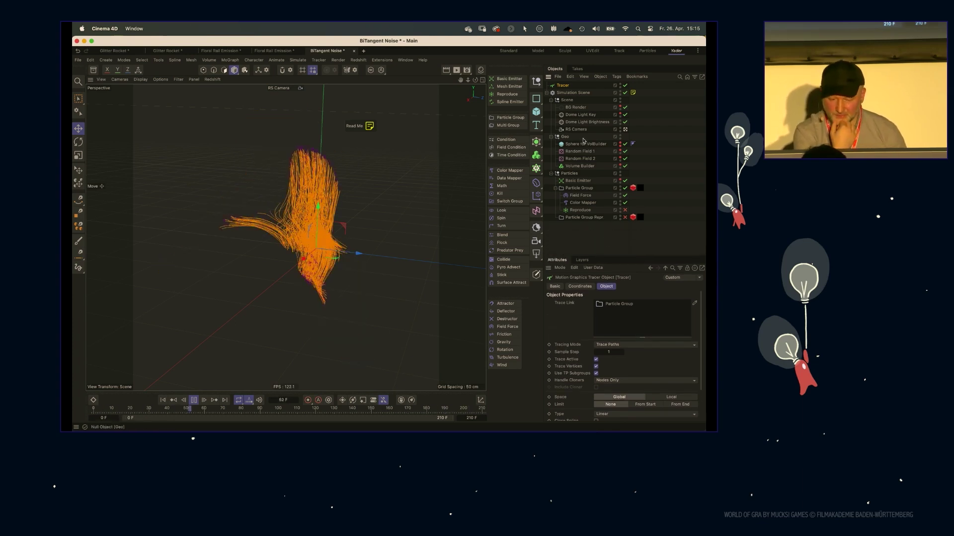
pyautogui.click(624, 86)
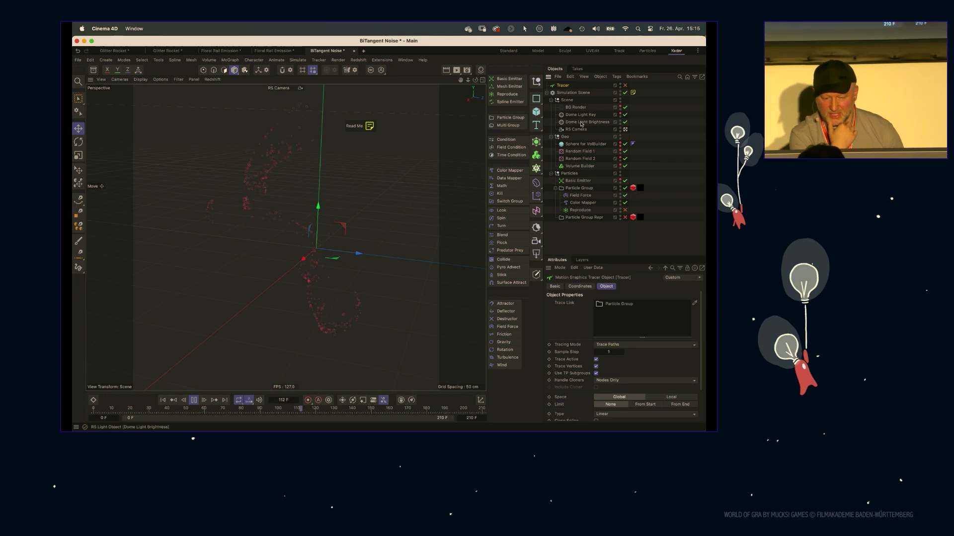
# Step: Review the Color Mapper's gradient and the Reproduce modifier's color inheritance, and activate Reproduce with its particle group
pyautogui.click(583, 203)
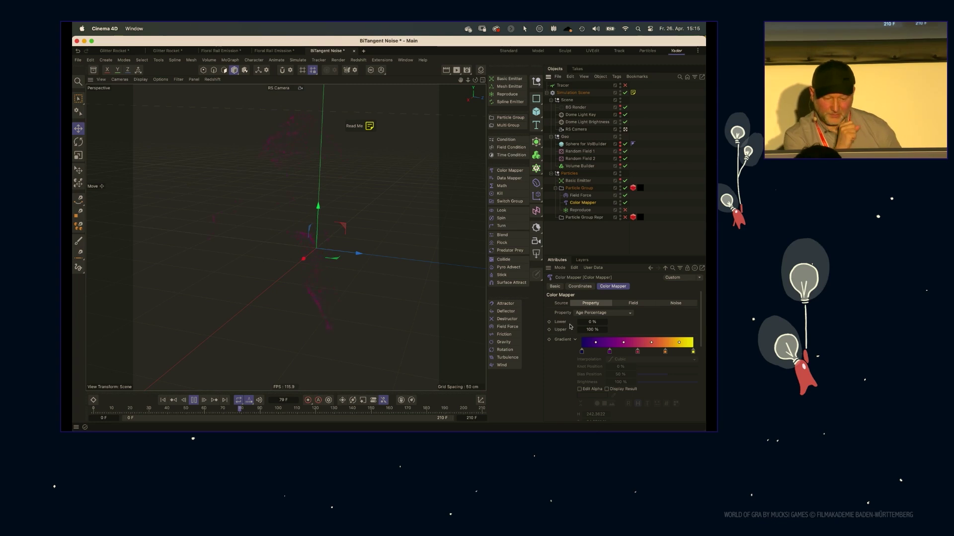
pyautogui.press('Down')
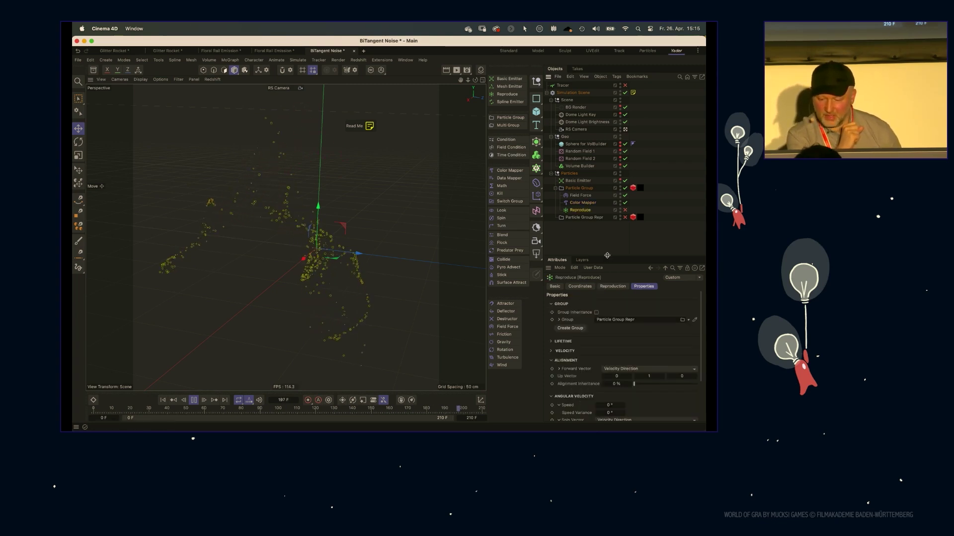
pyautogui.moveTo(606, 255); pyautogui.dragTo(606, 223)
pyautogui.click(566, 328)
pyautogui.click(564, 337)
pyautogui.click(564, 347)
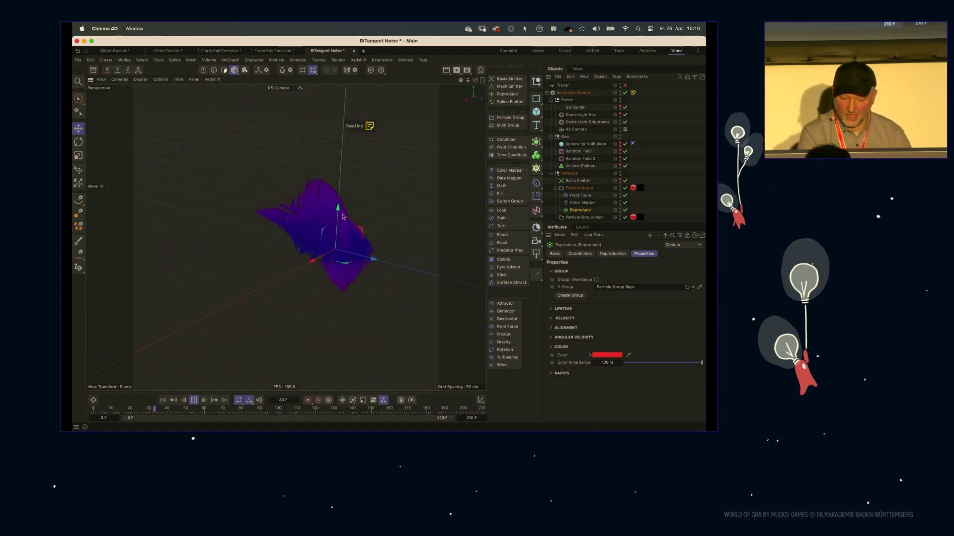
# Step: Set the noise Scale of Random Field 1 and Random Field 2 to 300 %
pyautogui.click(582, 152)
pyautogui.click(630, 318)
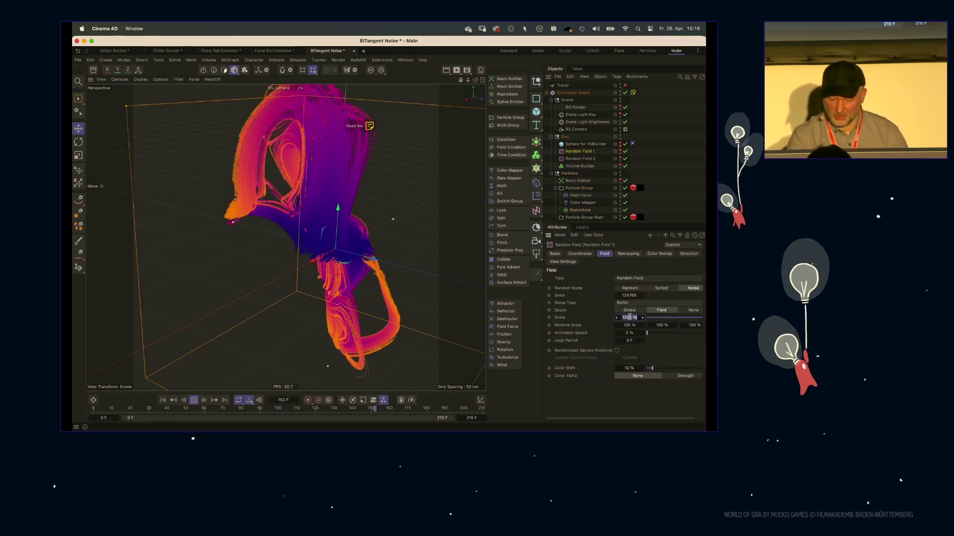
pyautogui.write('300')
pyautogui.press('Return')
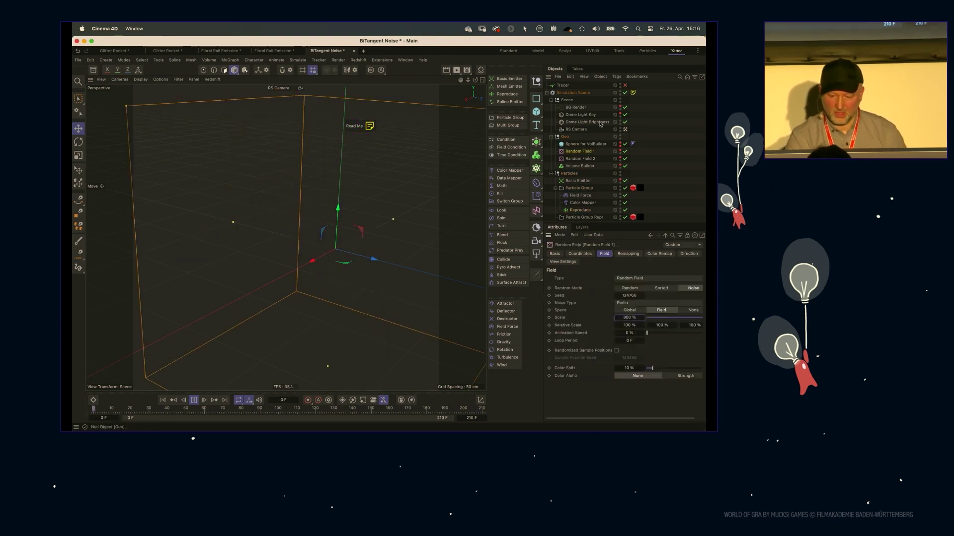
pyautogui.click(579, 159)
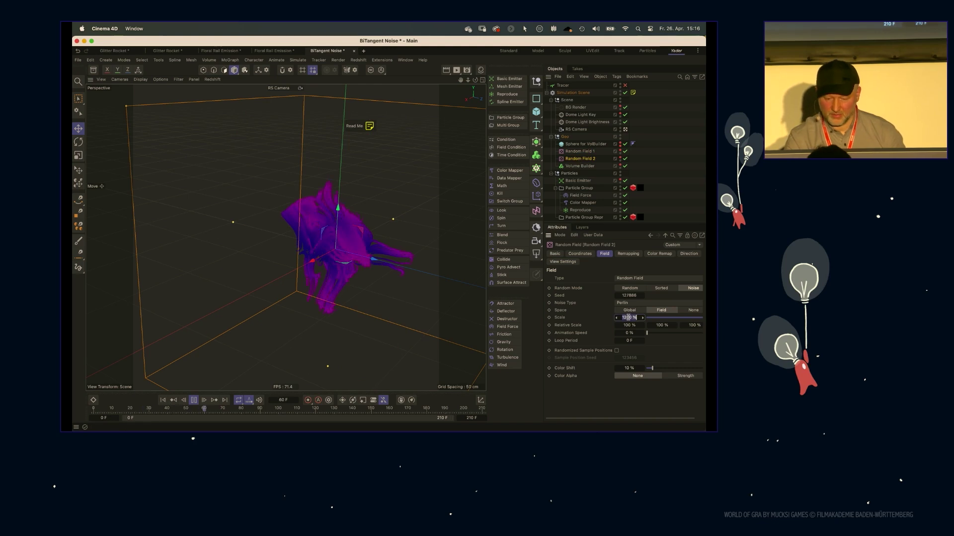
pyautogui.write('300')
pyautogui.press('Return')
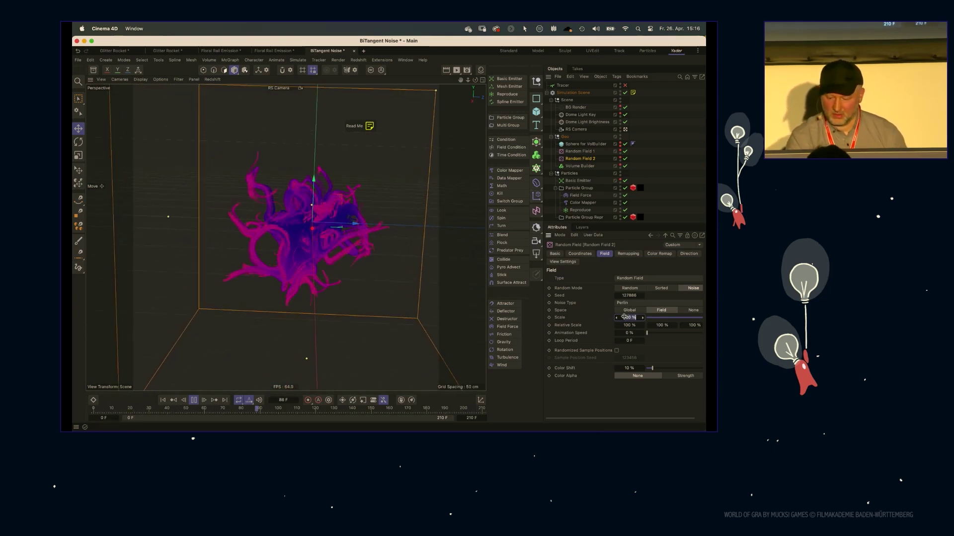
# Step: Raise the noise Scale of Random Field 2 and Random Field 1 to 3000 %
pyautogui.write('000')
pyautogui.press('Return')
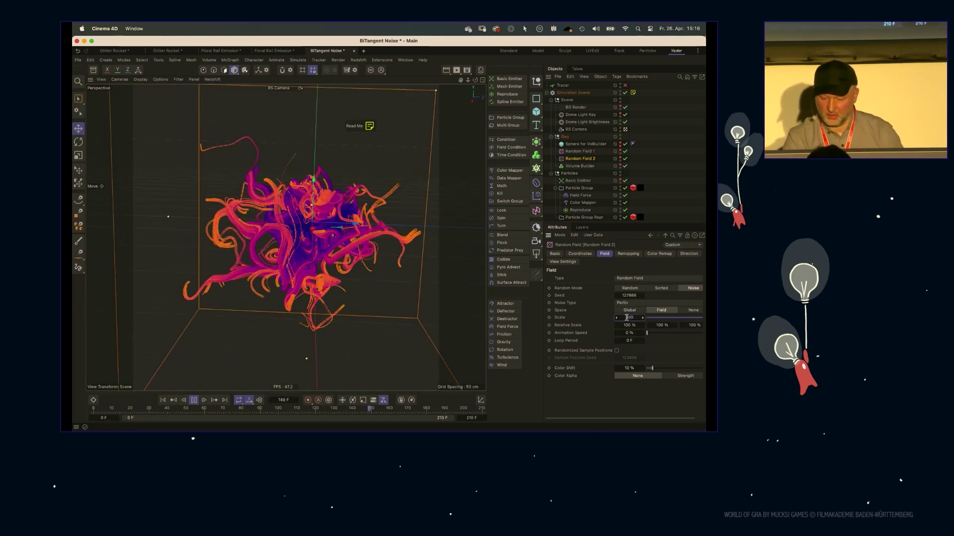
pyautogui.click(579, 152)
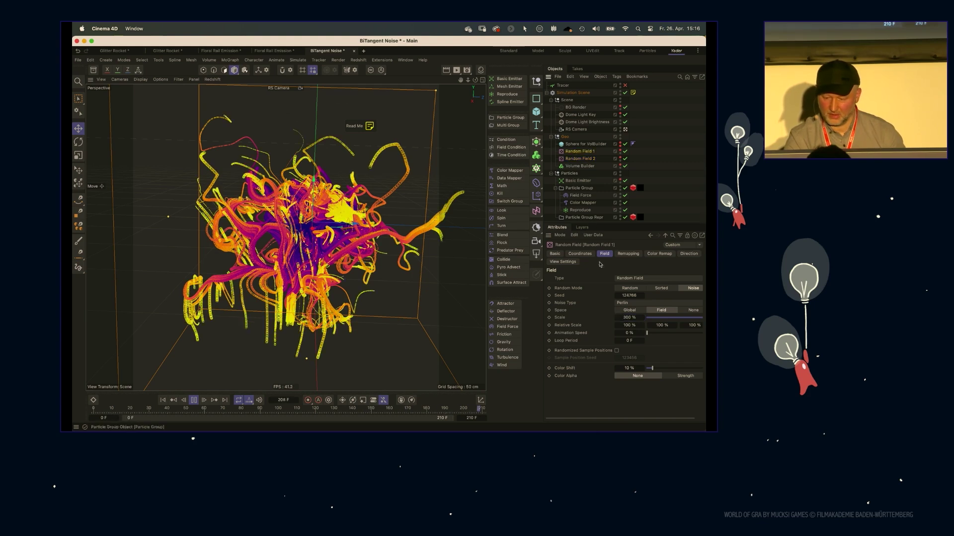
pyautogui.click(627, 318)
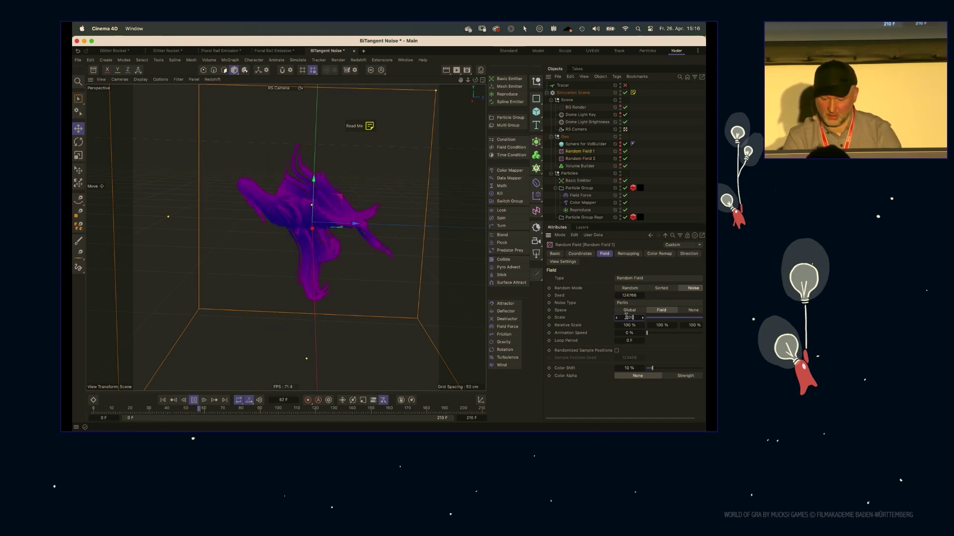
pyautogui.keyDown('alt'); pyautogui.moveTo(358, 211); pyautogui.dragTo(298, 212); pyautogui.keyUp('alt')
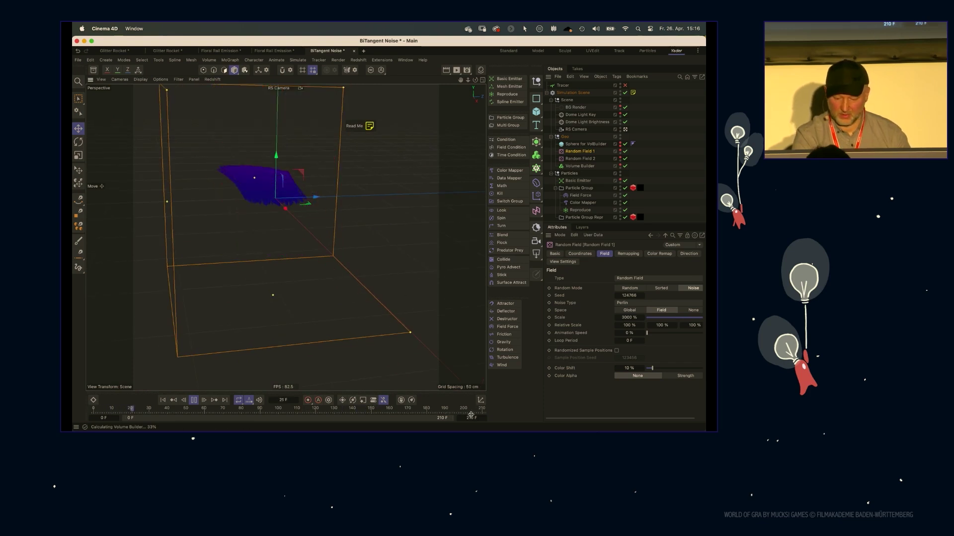
# Step: Extend the timeline to 430 frames, watch the particle trails develop and stop playback
pyautogui.moveTo(561, 419); pyautogui.dragTo(570, 419)
pyautogui.keyDown('alt'); pyautogui.moveTo(292, 141); pyautogui.dragTo(340, 199, button='middle'); pyautogui.keyUp('alt')
pyautogui.keyDown('alt'); pyautogui.moveTo(340, 198); pyautogui.dragTo(310, 220, button='right'); pyautogui.keyUp('alt')
pyautogui.keyDown('alt'); pyautogui.moveTo(310, 220); pyautogui.dragTo(409, 132); pyautogui.keyUp('alt')
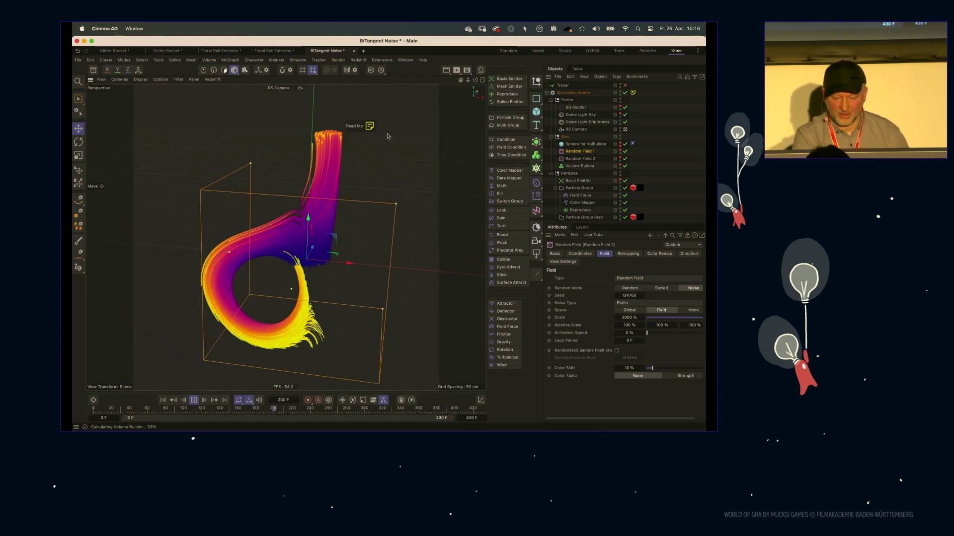
pyautogui.press('F8')
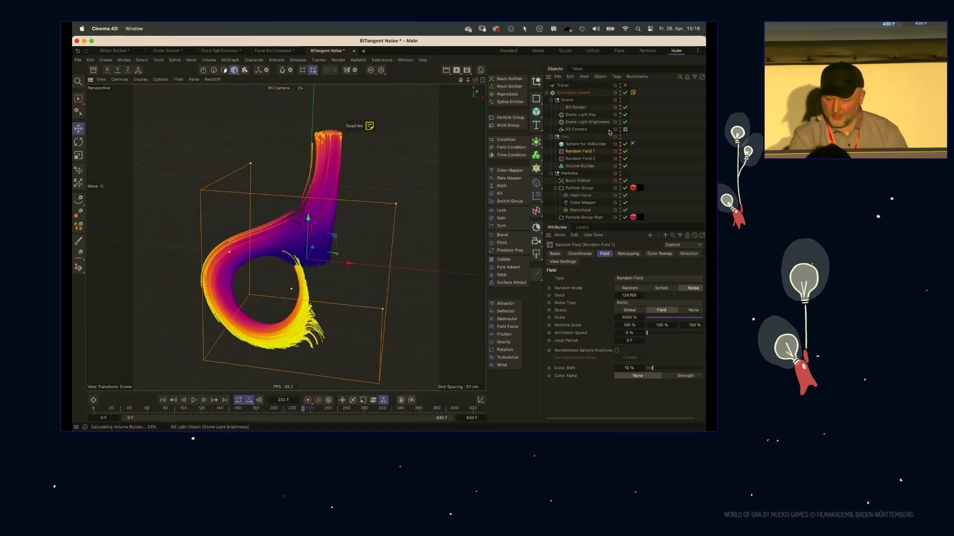
# Step: Enlarge the Volume Builder's sphere to a radius of 317 cm, hide it in the viewport and replay the simulation from the start
pyautogui.click(620, 143)
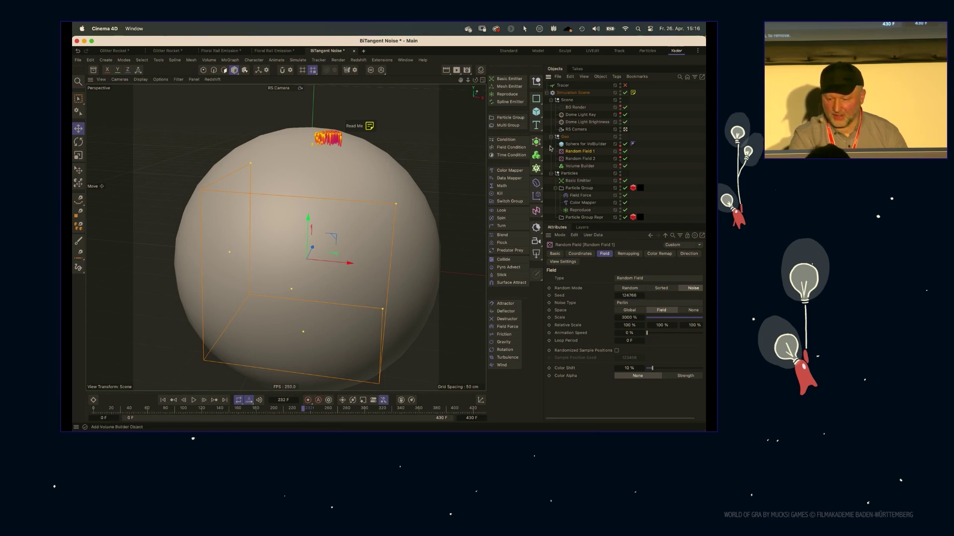
pyautogui.click(620, 143)
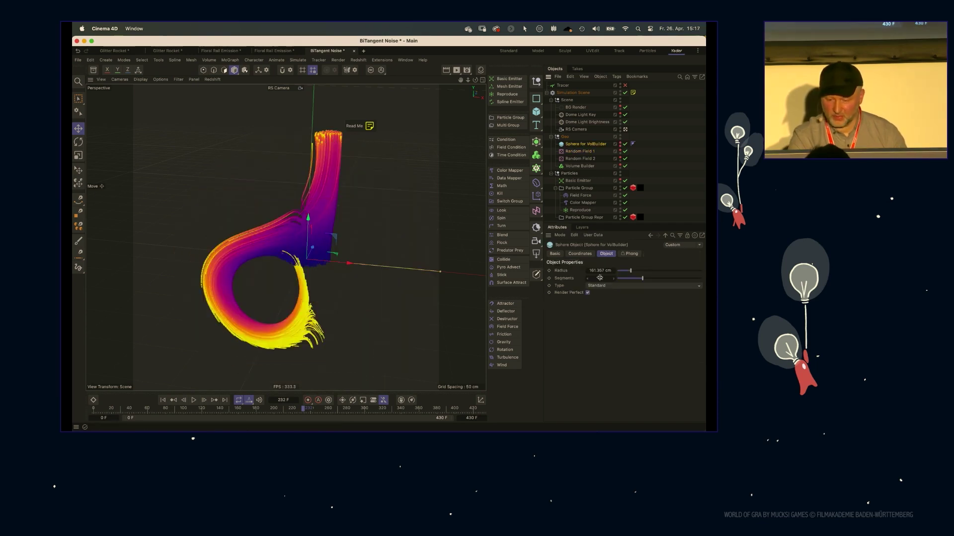
pyautogui.click(620, 144)
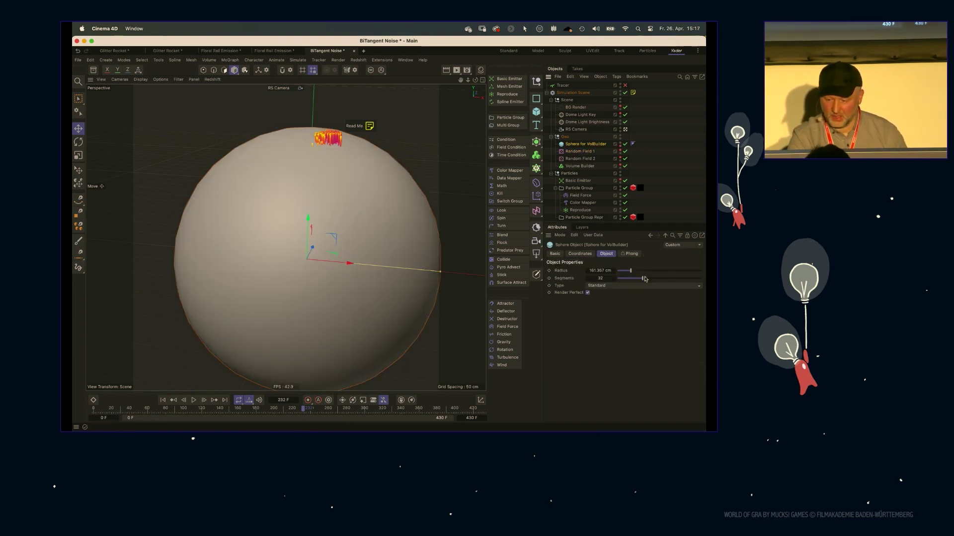
pyautogui.moveTo(631, 270); pyautogui.dragTo(645, 274)
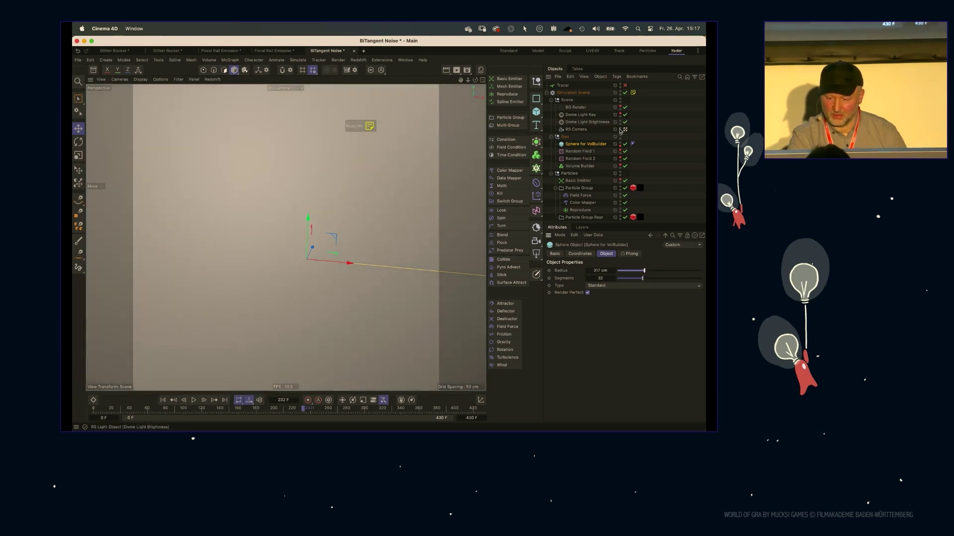
pyautogui.click(620, 143)
pyautogui.press('F8')
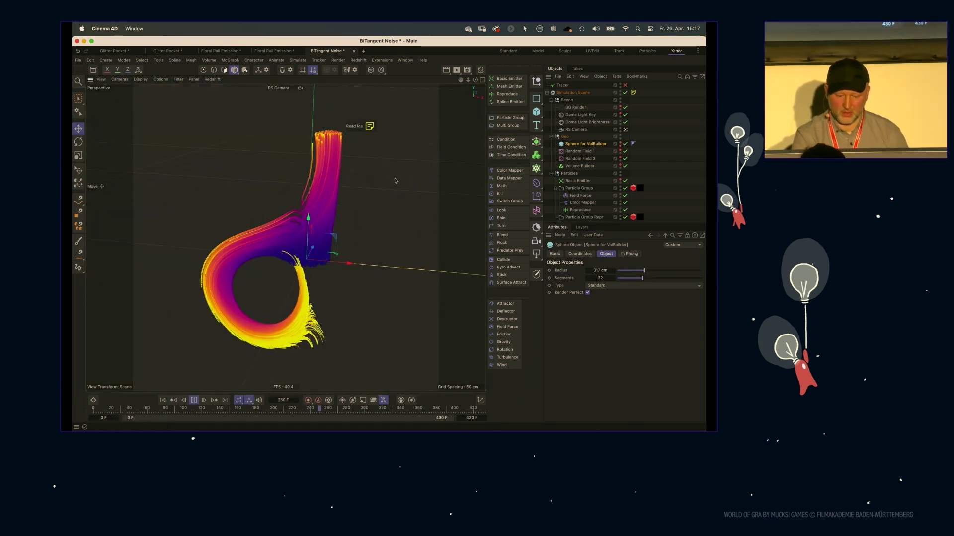
pyautogui.hotkey('shift', 'f')
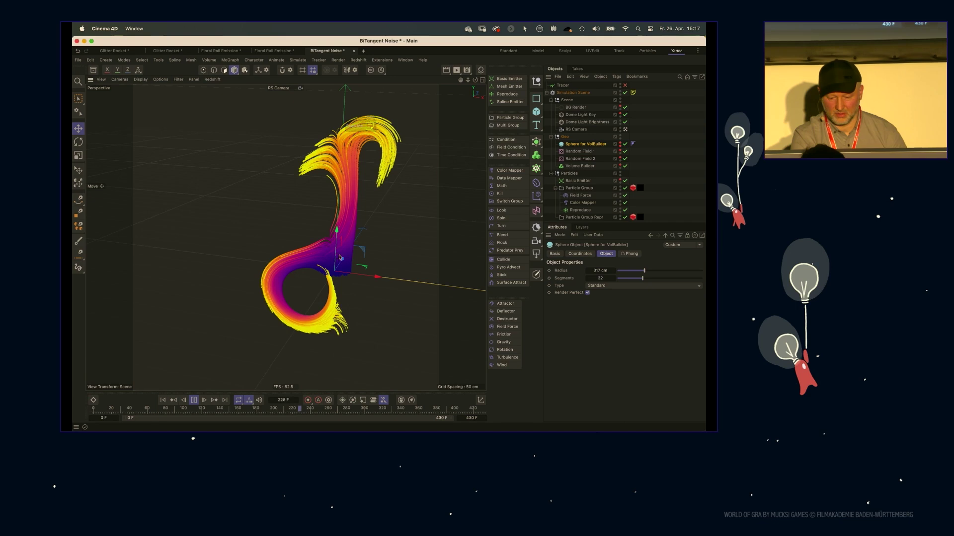
# Step: Set the Basic Emitter's Lifetime to 400 F, and bring up Random Field 2's settings while playing the simulation to frame 319
pyautogui.click(584, 182)
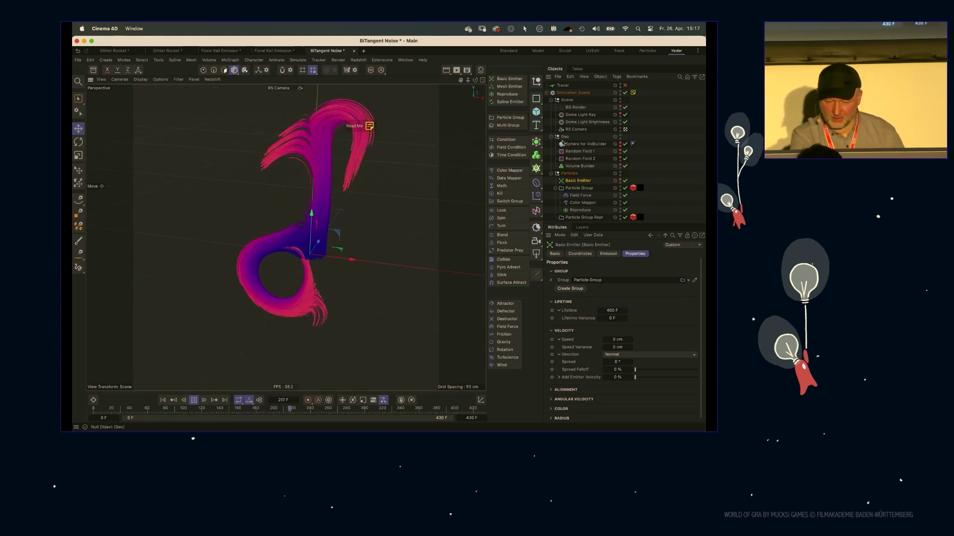
pyautogui.click(580, 159)
pyautogui.moveTo(602, 223); pyautogui.dragTo(602, 275)
pyautogui.press('space')
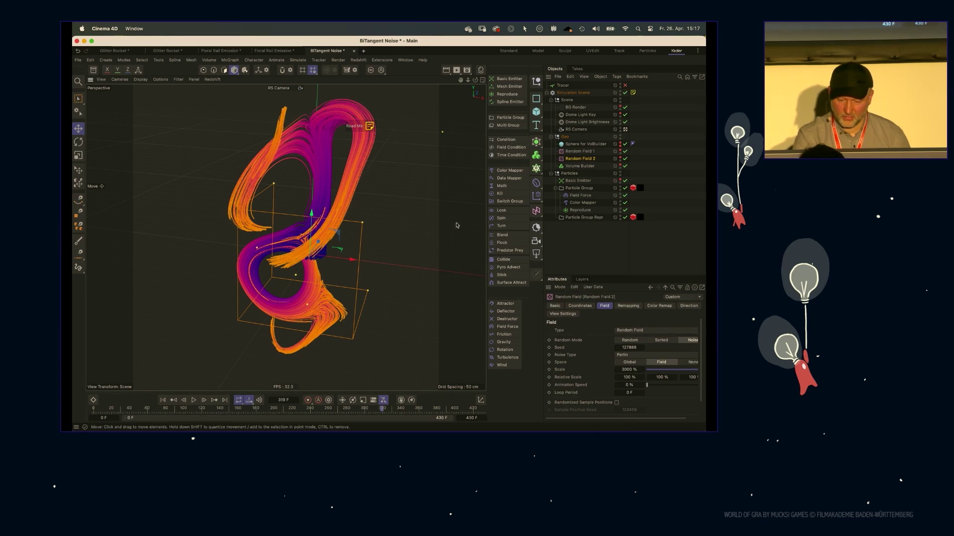
# Step: Check the particle Mode options in the Redshift Object tag of the reproduced particle group
pyautogui.click(555, 189)
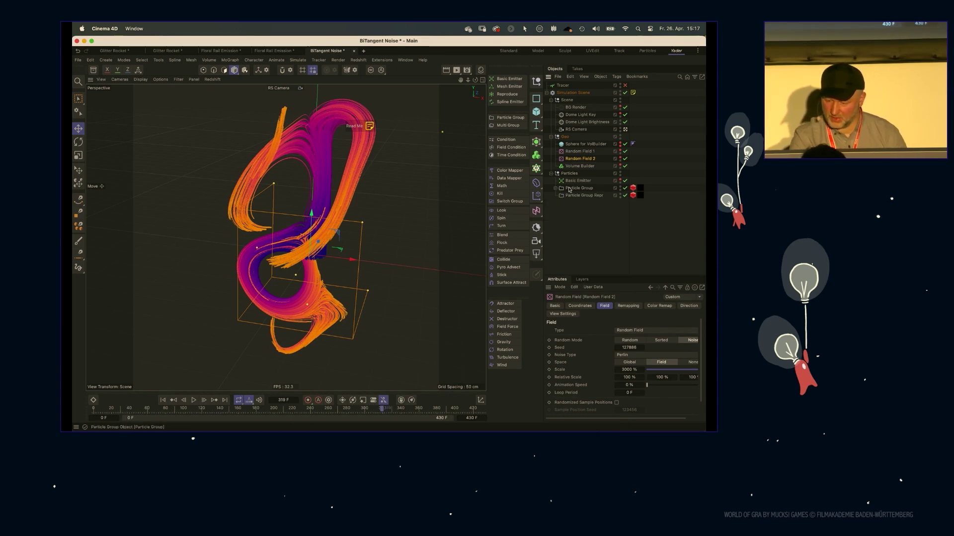
pyautogui.click(632, 195)
pyautogui.moveTo(585, 275); pyautogui.dragTo(615, 231)
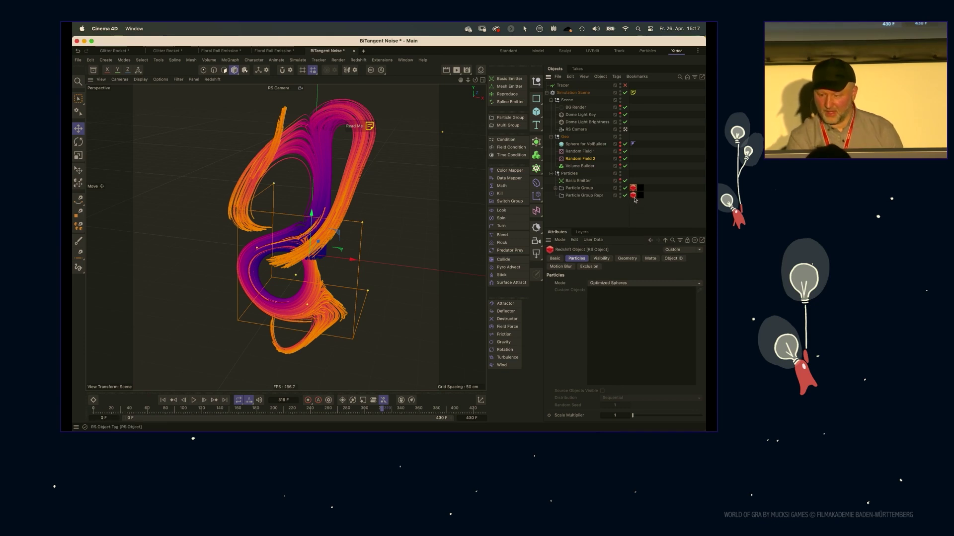
pyautogui.click(612, 283)
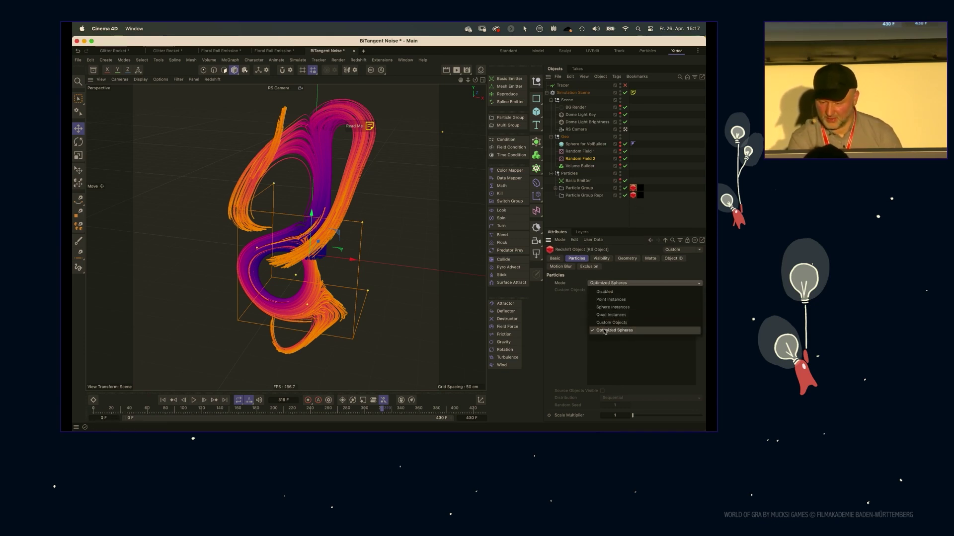
# Step: In the node graph of the RS Particle Nodes material, delete the constants, Color Splitter, String User Data and lower Standard Material, and reposition Color User Data
pyautogui.doubleClick(633, 188)
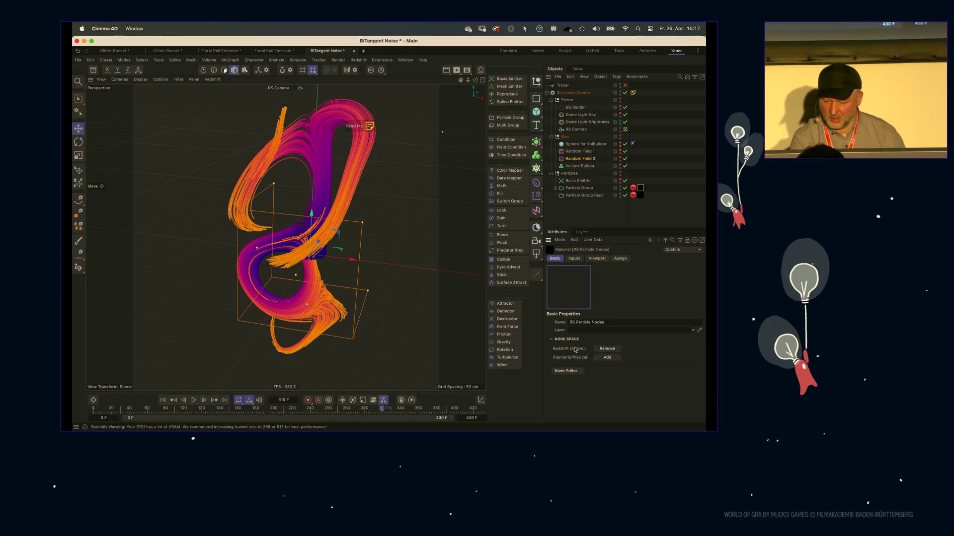
pyautogui.doubleClick(491, 165)
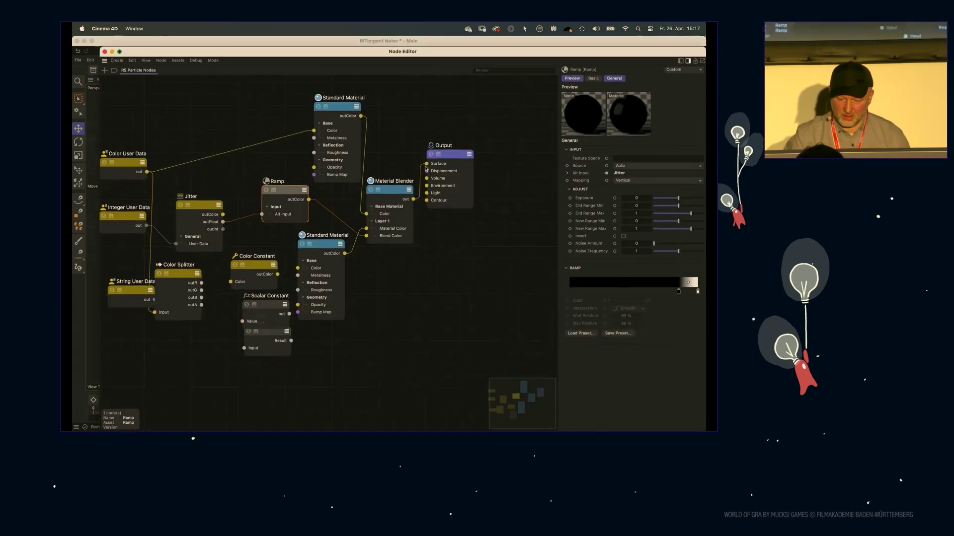
pyautogui.moveTo(300, 158); pyautogui.dragTo(368, 158, button='middle')
pyautogui.moveTo(345, 379); pyautogui.dragTo(303, 266)
pyautogui.press('BackSpace')
pyautogui.moveTo(293, 318); pyautogui.dragTo(147, 248)
pyautogui.press('BackSpace')
pyautogui.moveTo(168, 158); pyautogui.dragTo(243, 114)
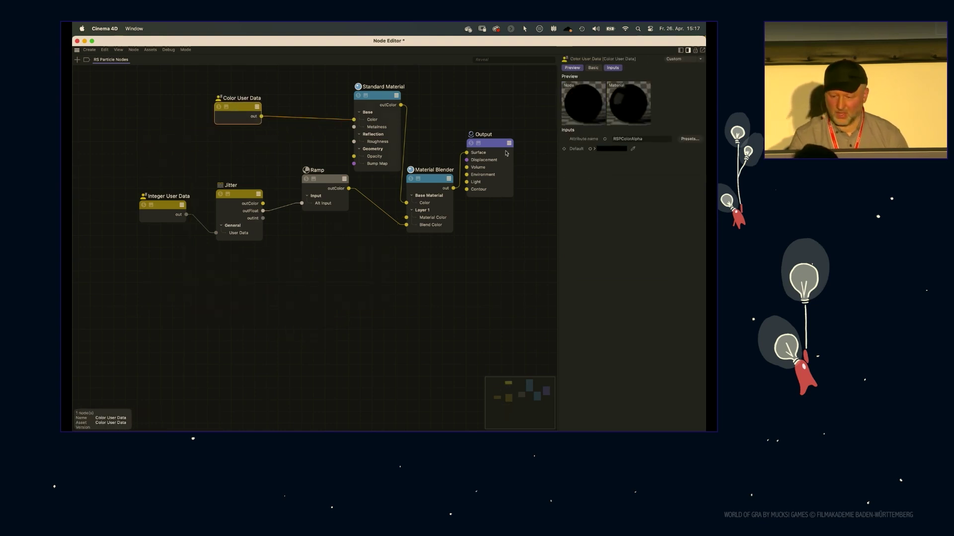
# Step: Assign the Particle Color with Alpha preset to the Color User Data node and shift the Standard Material node slightly
pyautogui.click(679, 139)
pyautogui.moveTo(660, 158)
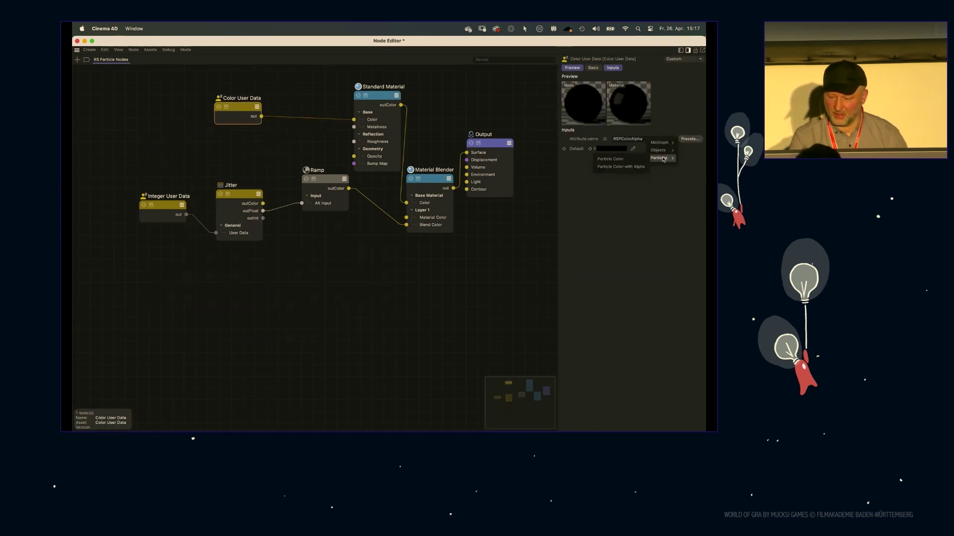
pyautogui.click(633, 170)
pyautogui.moveTo(374, 94); pyautogui.dragTo(360, 89)
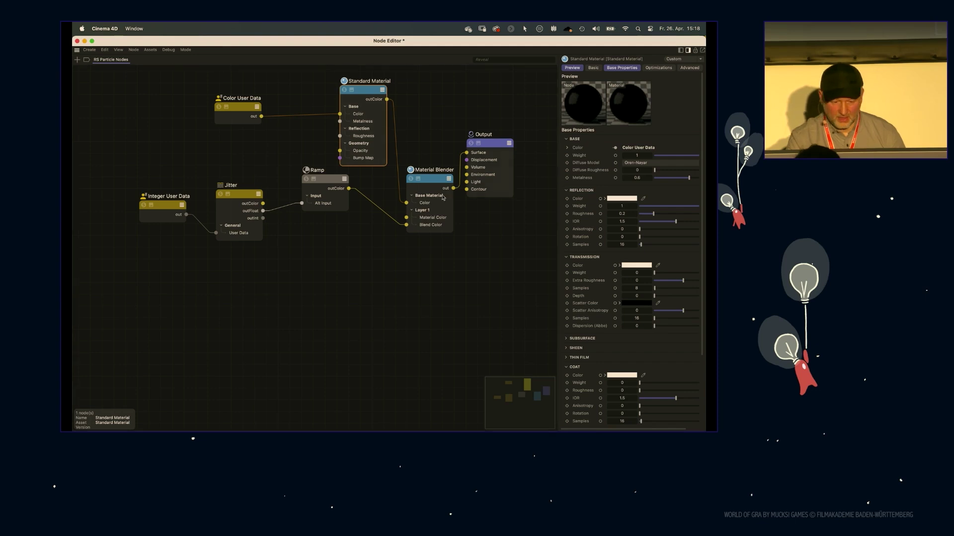
# Step: Check the particle attribute presets of the Integer User Data node and the Jitter node's shader settings
pyautogui.click(167, 211)
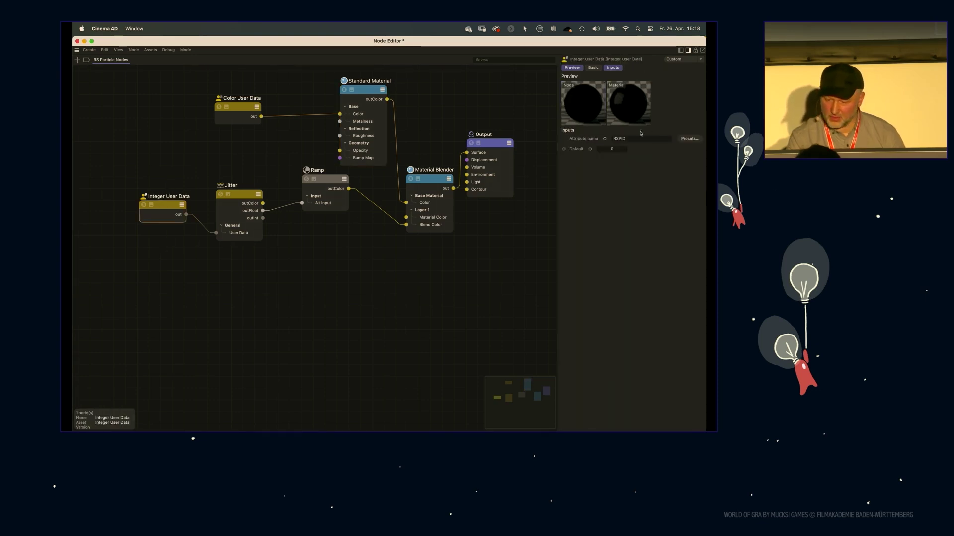
pyautogui.click(689, 140)
pyautogui.moveTo(679, 160)
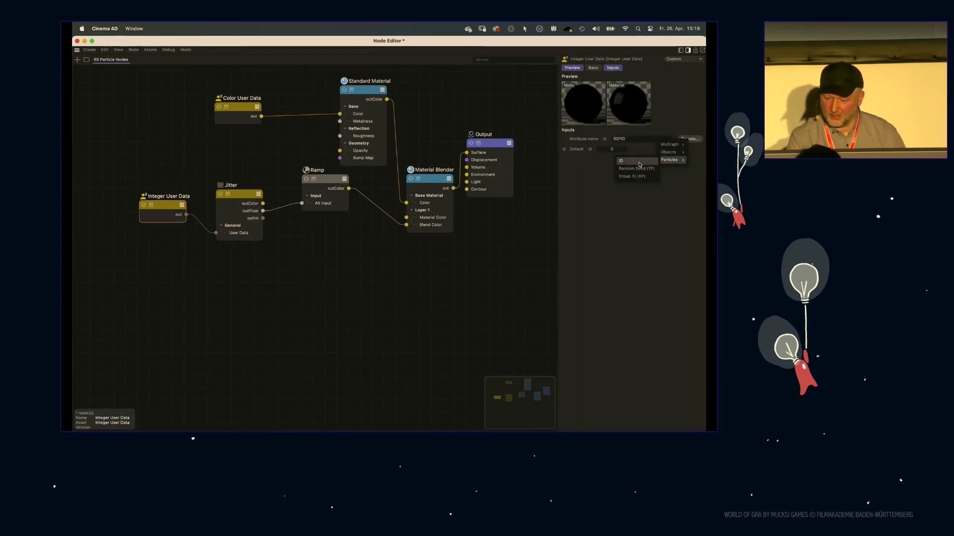
pyautogui.click(243, 199)
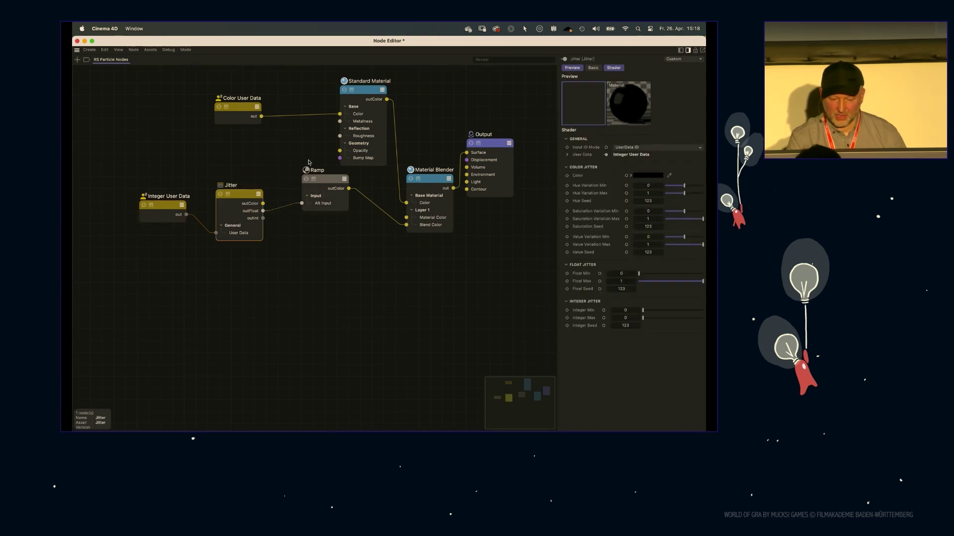
# Step: Reposition the Ramp and Jitter nodes closer to the Material Blender and review their settings
pyautogui.moveTo(327, 183); pyautogui.dragTo(322, 196)
pyautogui.click(234, 235)
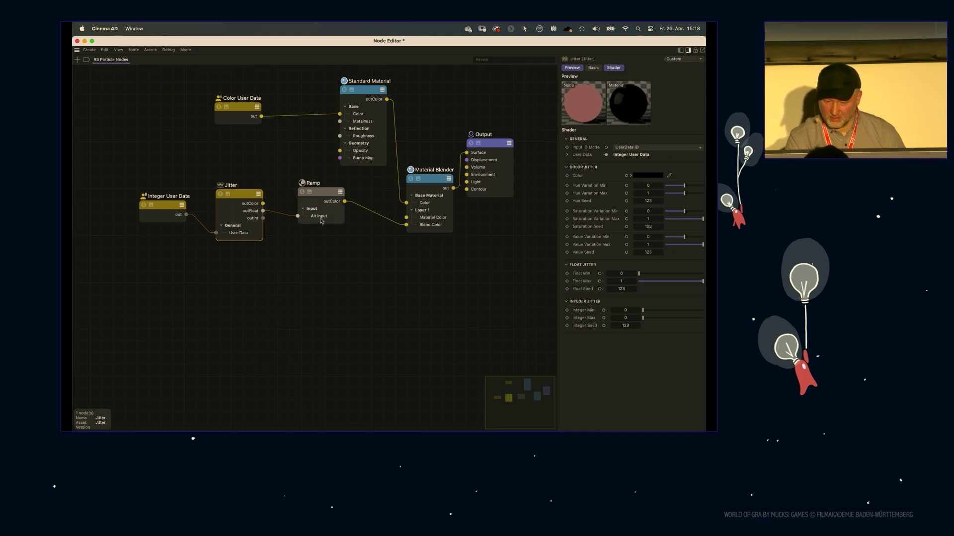
pyautogui.click(319, 194)
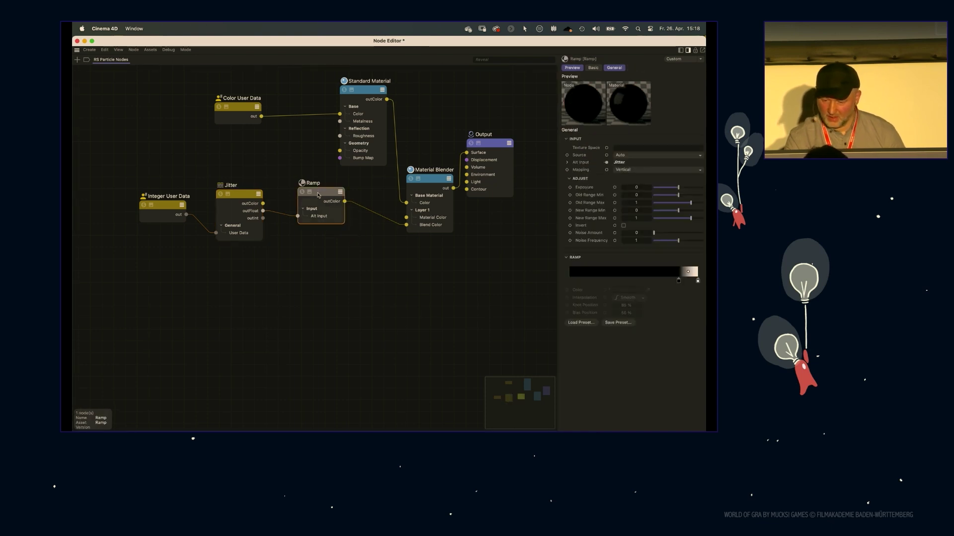
pyautogui.moveTo(321, 192); pyautogui.dragTo(344, 212)
pyautogui.moveTo(246, 196); pyautogui.dragTo(273, 206)
pyautogui.click(342, 211)
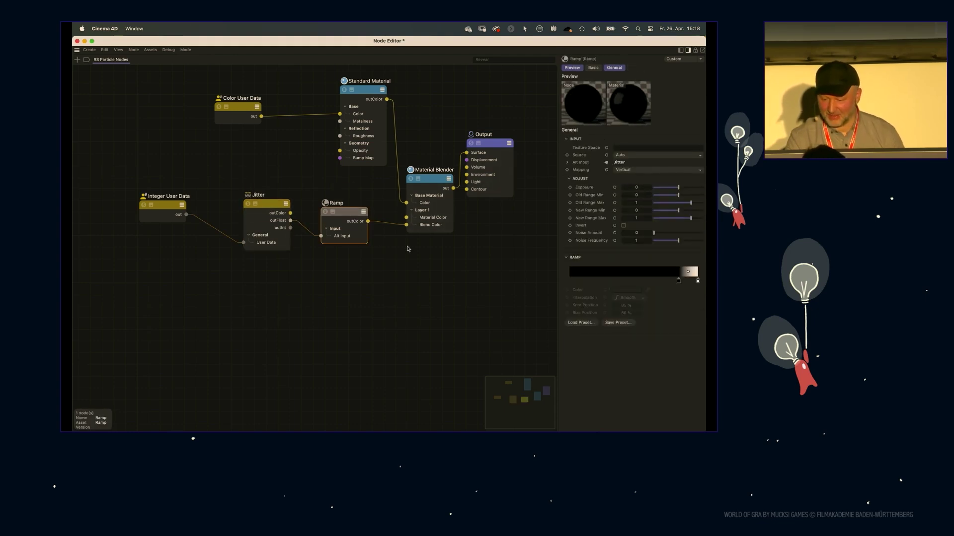
# Step: Close the node editor and start the Redshift render in the viewport
pyautogui.click(84, 42)
pyautogui.click(212, 79)
pyautogui.click(221, 92)
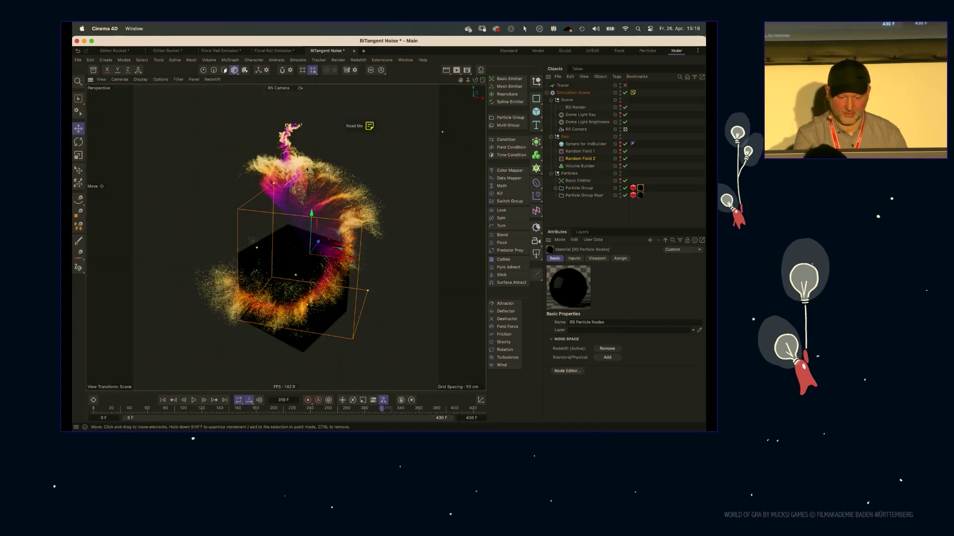
# Step: Examine the rendered particle strands up close and from several angles, and stop the Redshift viewport render
pyautogui.scroll(8, 319, 152)
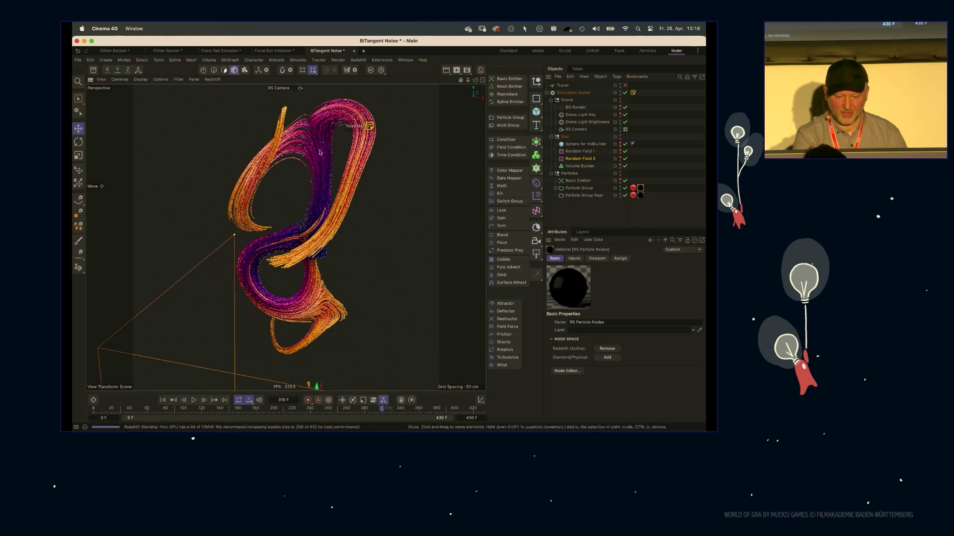
pyautogui.scroll(6, 320, 152)
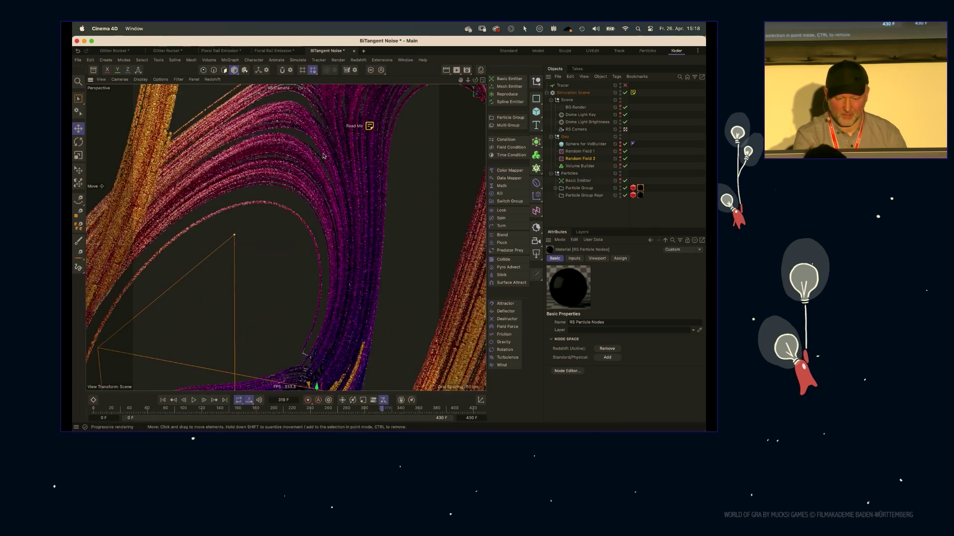
pyautogui.scroll(3, 226, 204)
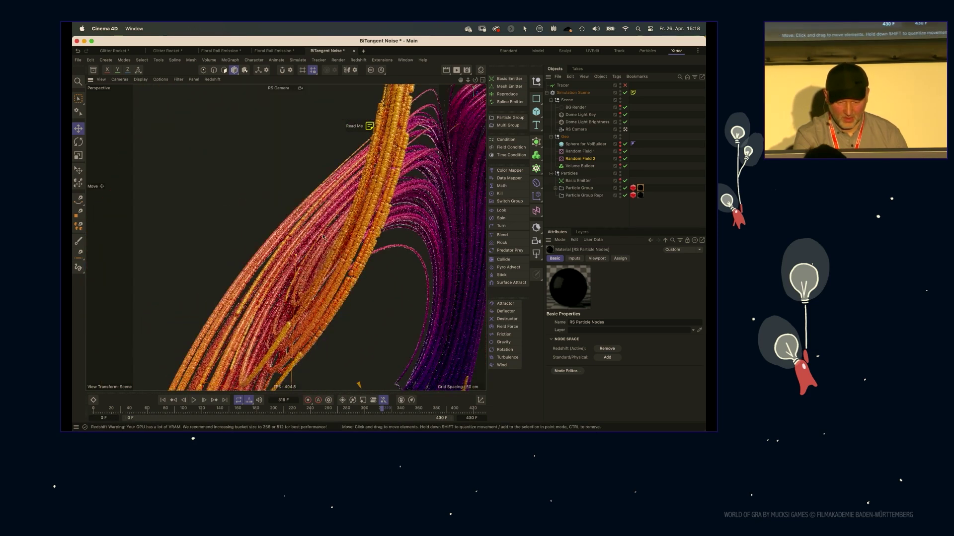
pyautogui.scroll(3, 331, 234)
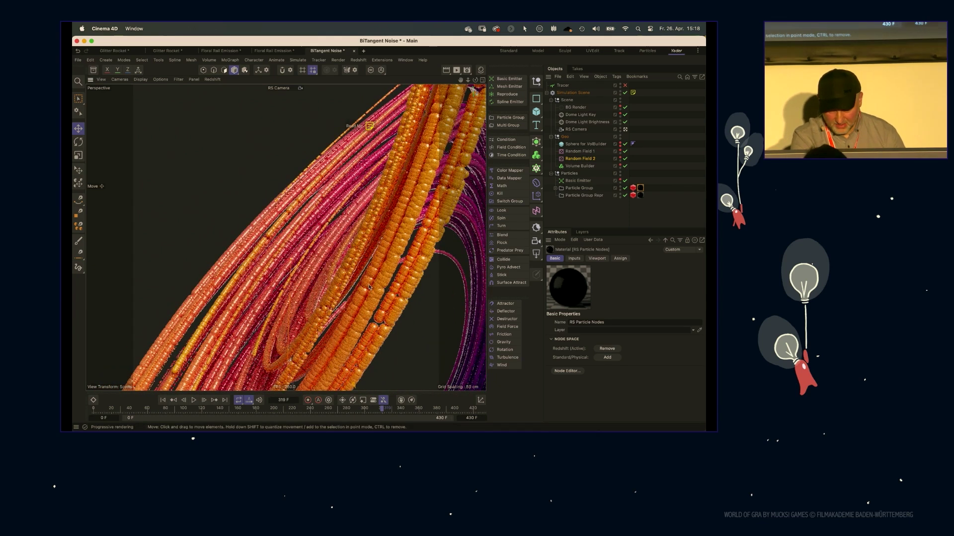
pyautogui.keyDown('alt'); pyautogui.moveTo(336, 272); pyautogui.dragTo(312, 277, button='right'); pyautogui.keyUp('alt')
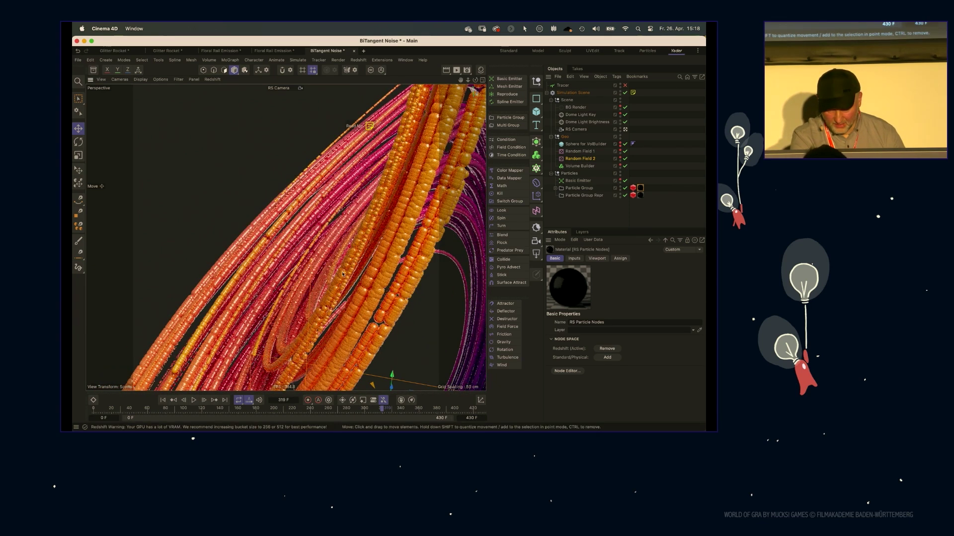
pyautogui.keyDown('alt'); pyautogui.moveTo(395, 262); pyautogui.dragTo(288, 206); pyautogui.keyUp('alt')
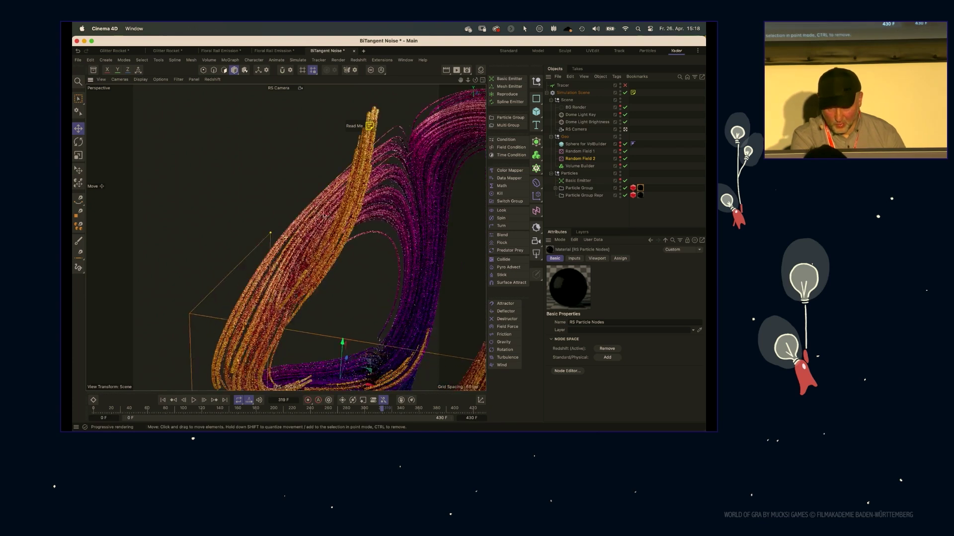
pyautogui.scroll(5, 282, 205)
pyautogui.keyDown('alt'); pyautogui.moveTo(312, 235); pyautogui.dragTo(293, 230, button='right'); pyautogui.keyUp('alt')
pyautogui.keyDown('alt'); pyautogui.moveTo(293, 231); pyautogui.dragTo(285, 187, button='middle'); pyautogui.keyUp('alt')
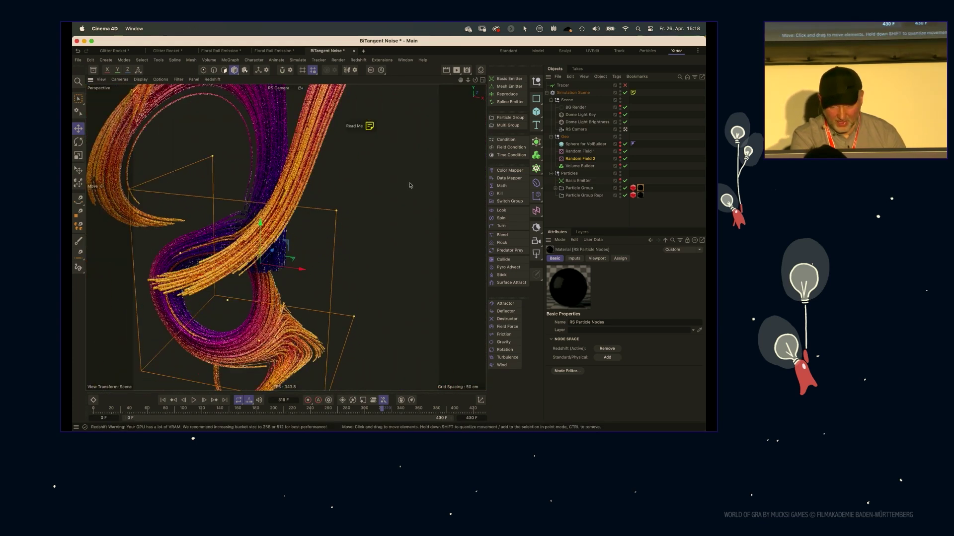
pyautogui.click(212, 80)
pyautogui.click(226, 93)
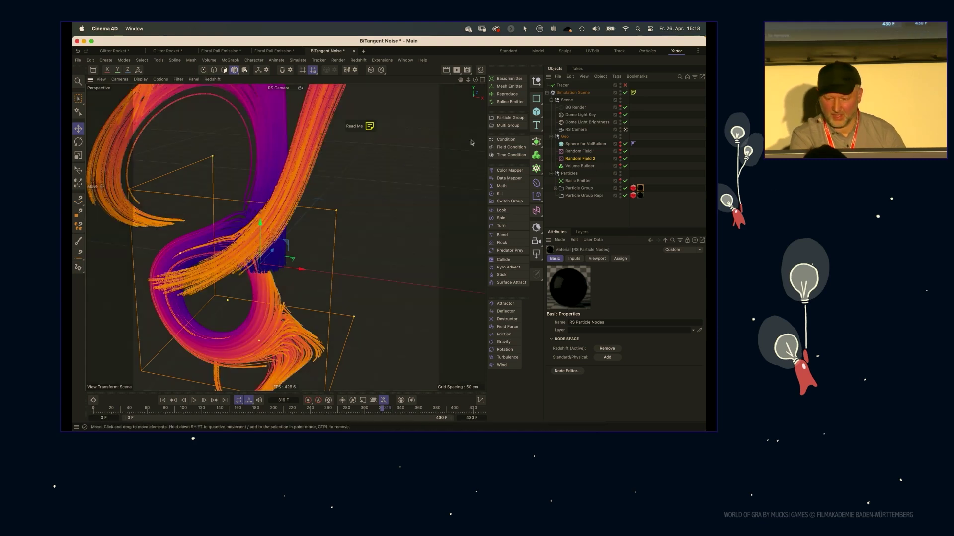
# Step: Reopen the RS Particle Nodes graph and check the settings of the Jitter and Ramp nodes
pyautogui.click(571, 370)
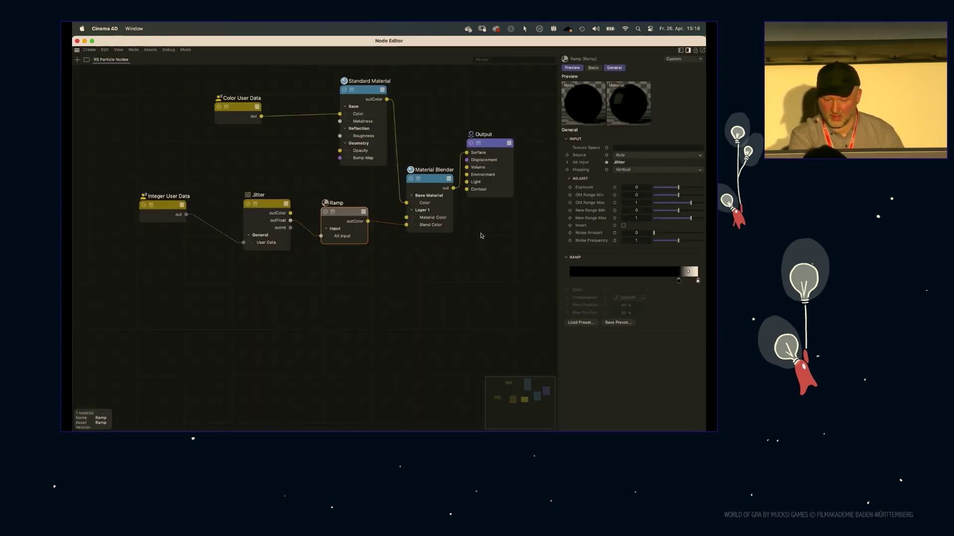
pyautogui.click(343, 211)
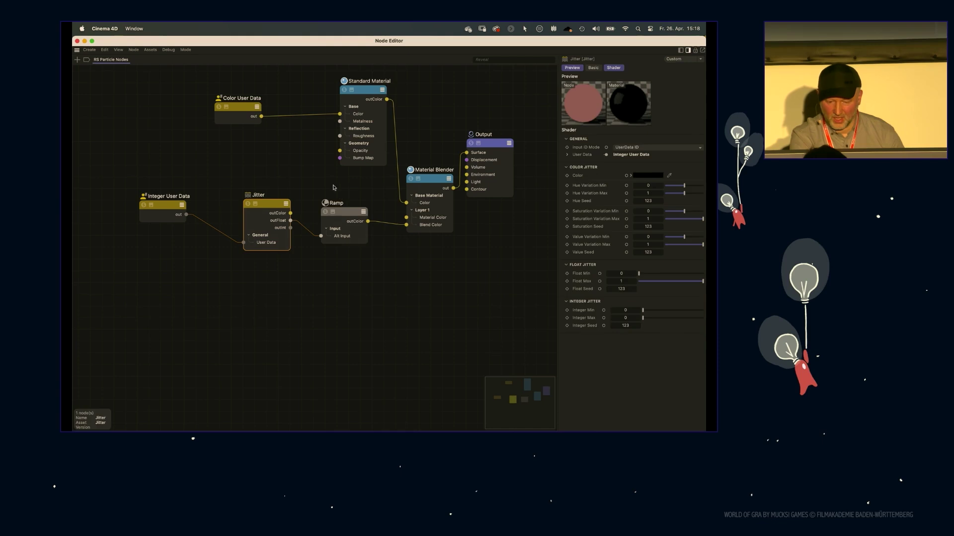
pyautogui.click(276, 228)
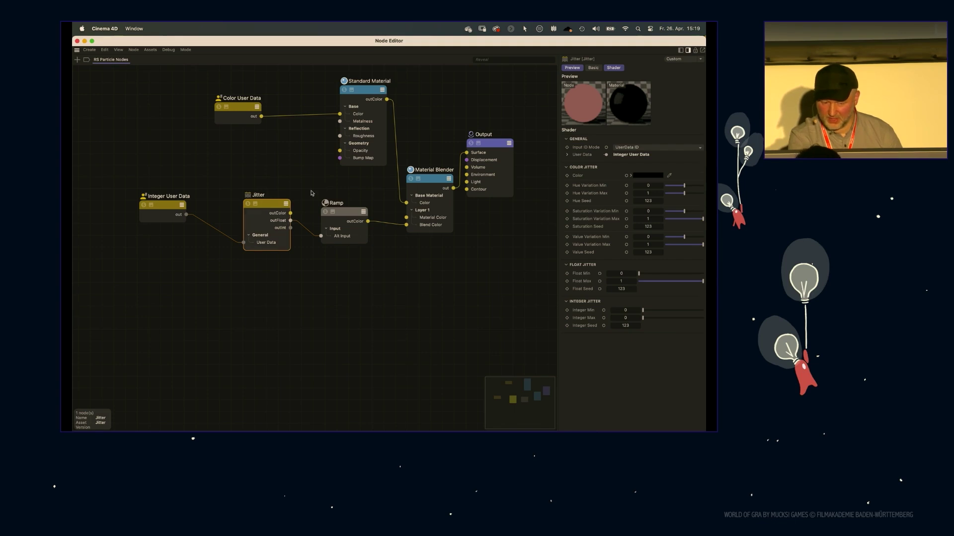
pyautogui.click(343, 229)
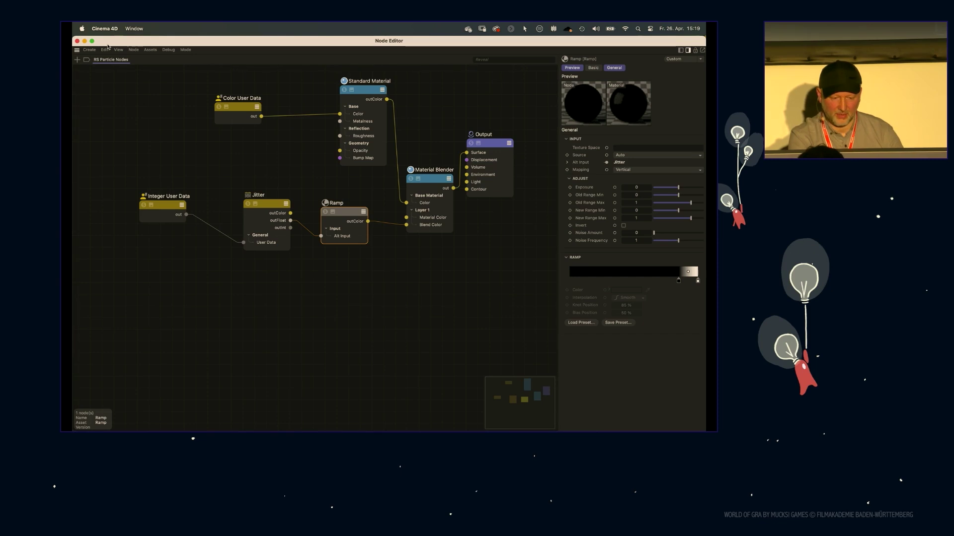
# Step: Shrink the node editor beside the viewport render, and set Ramp's black knot at the gradient start and its white knot at about 12.8%
pyautogui.moveTo(73, 38); pyautogui.dragTo(385, 174)
pyautogui.moveTo(490, 250); pyautogui.dragTo(302, 184, button='middle')
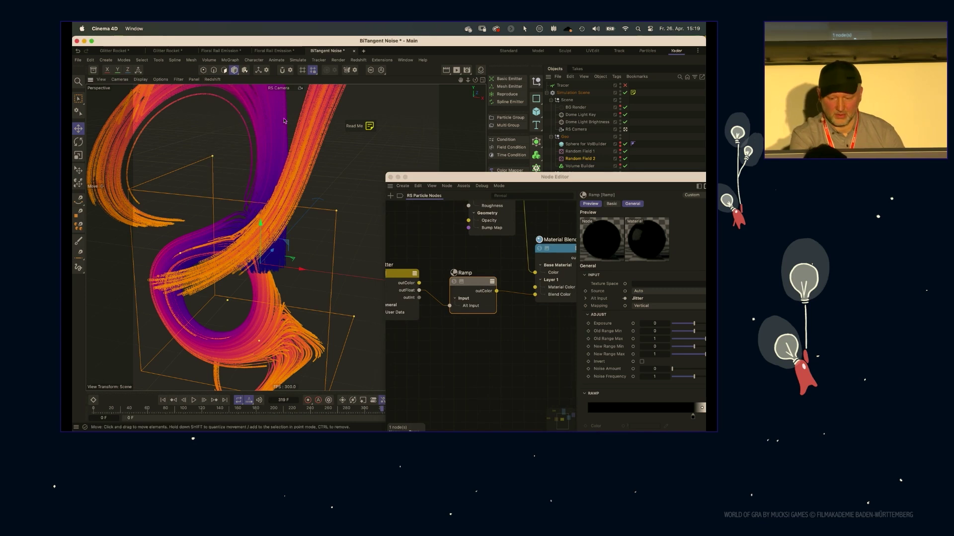
pyautogui.moveTo(576, 199); pyautogui.dragTo(531, 125)
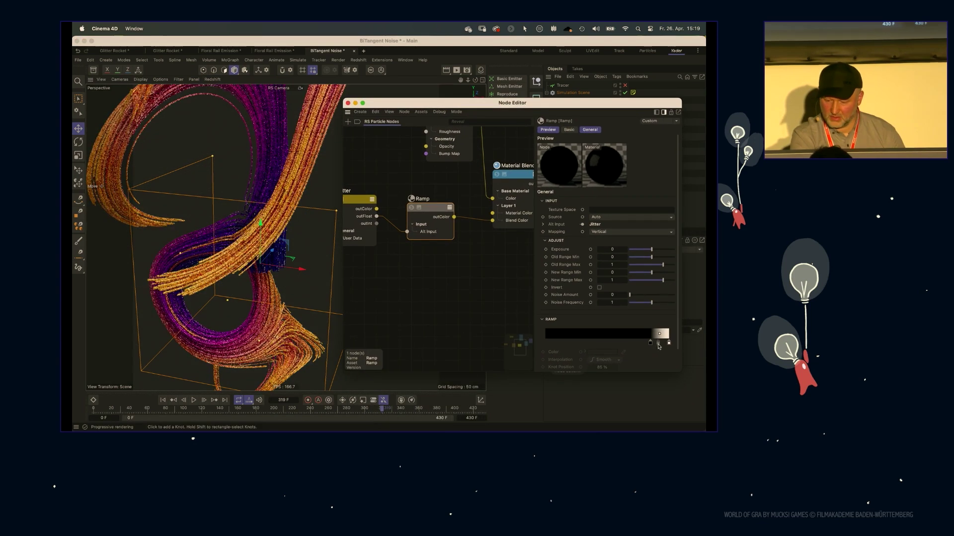
pyautogui.moveTo(650, 342); pyautogui.dragTo(544, 342)
pyautogui.moveTo(668, 342); pyautogui.dragTo(560, 342)
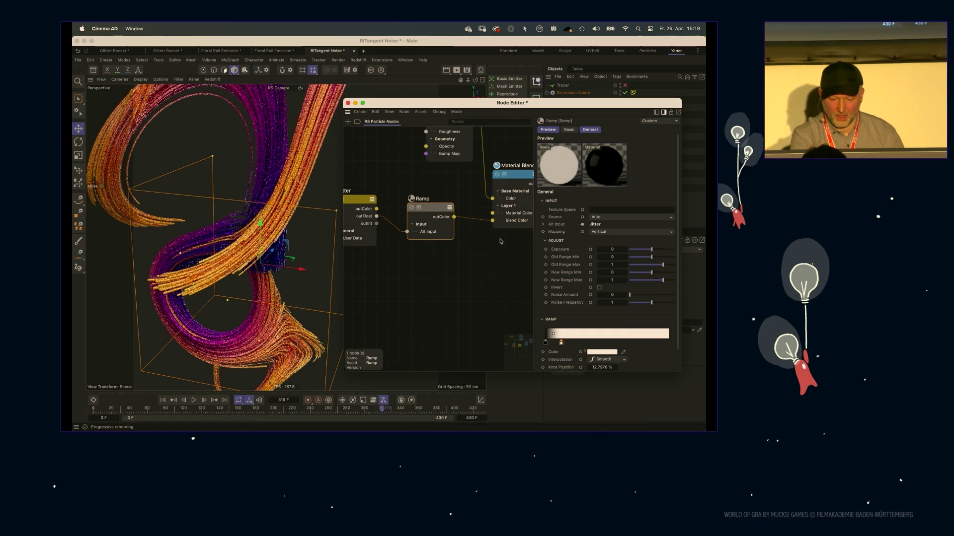
# Step: Switch the Output's Surface input between Standard Material and Material Blender, leaving Standard Material's outColor connected
pyautogui.hscroll(2, 482, 223)
pyautogui.click(482, 207)
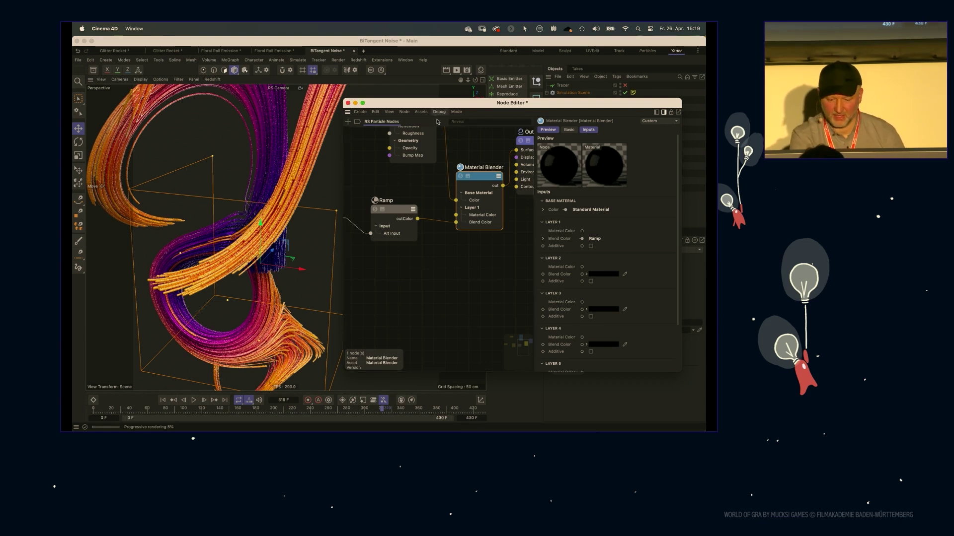
pyautogui.scroll(3, 438, 149)
pyautogui.moveTo(437, 149); pyautogui.dragTo(422, 160, button='middle')
pyautogui.moveTo(491, 217); pyautogui.dragTo(501, 209)
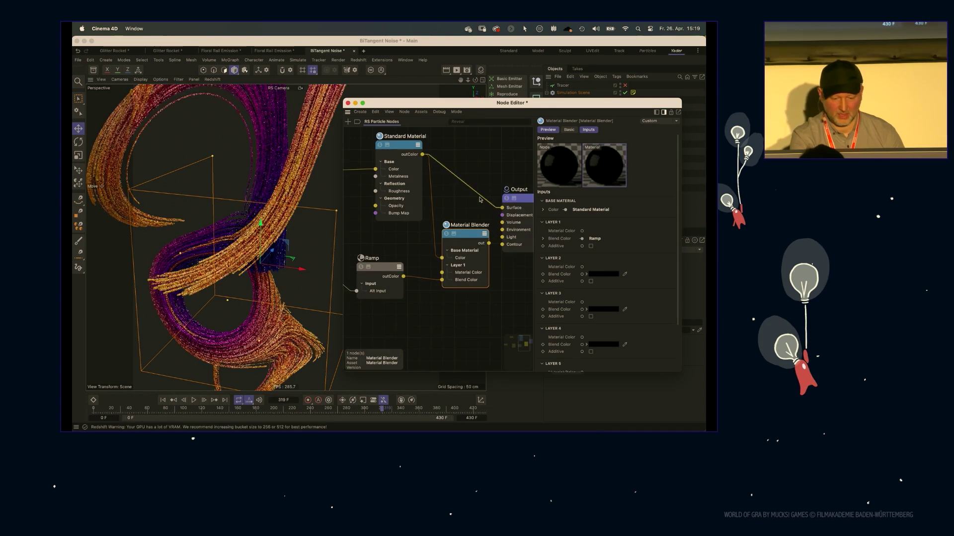
pyautogui.moveTo(497, 213); pyautogui.dragTo(501, 207)
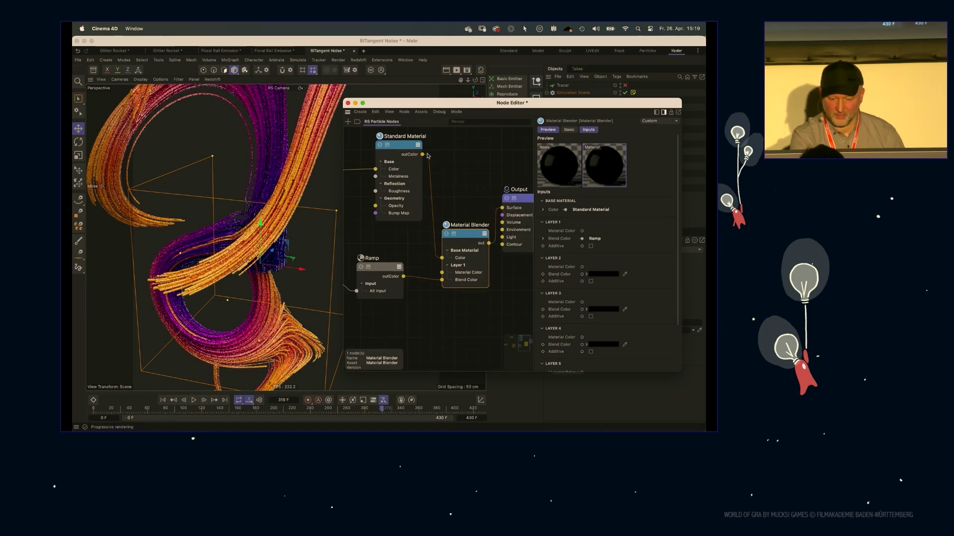
pyautogui.moveTo(427, 157); pyautogui.dragTo(506, 208)
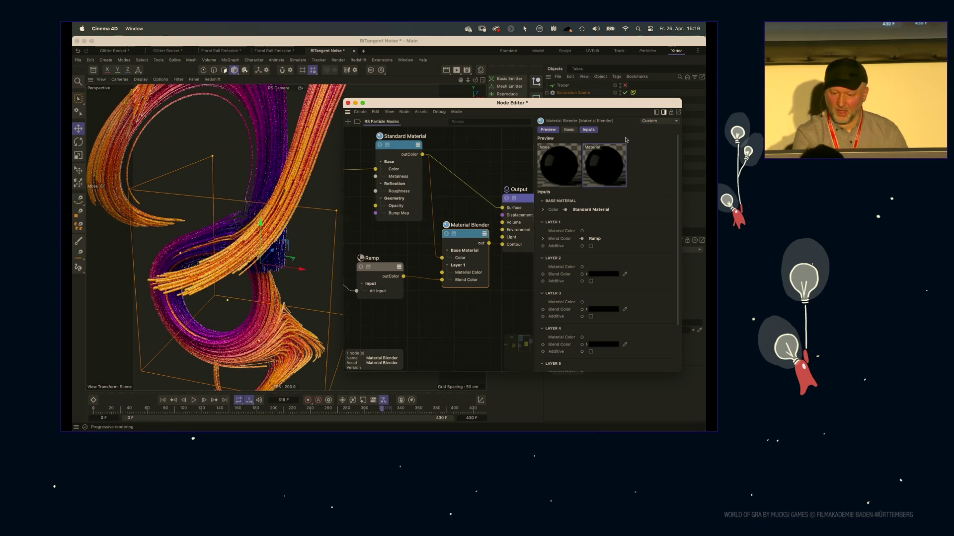
# Step: Close the node editor and browse the Particles scenes in the Asset Browser
pyautogui.click(348, 103)
pyautogui.keyDown('alt'); pyautogui.moveTo(248, 233); pyautogui.dragTo(188, 118); pyautogui.keyUp('alt')
pyautogui.click(93, 70)
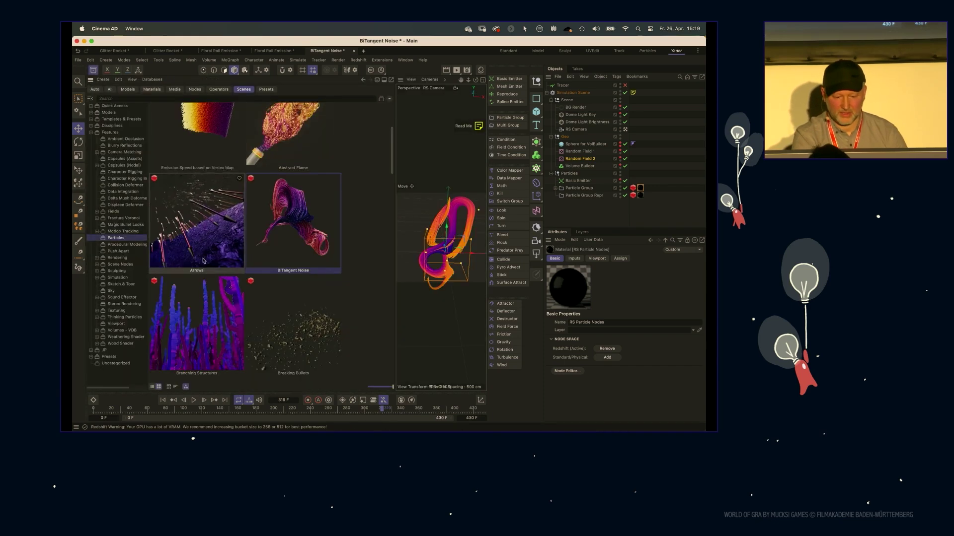
pyautogui.moveTo(392, 123); pyautogui.dragTo(393, 293)
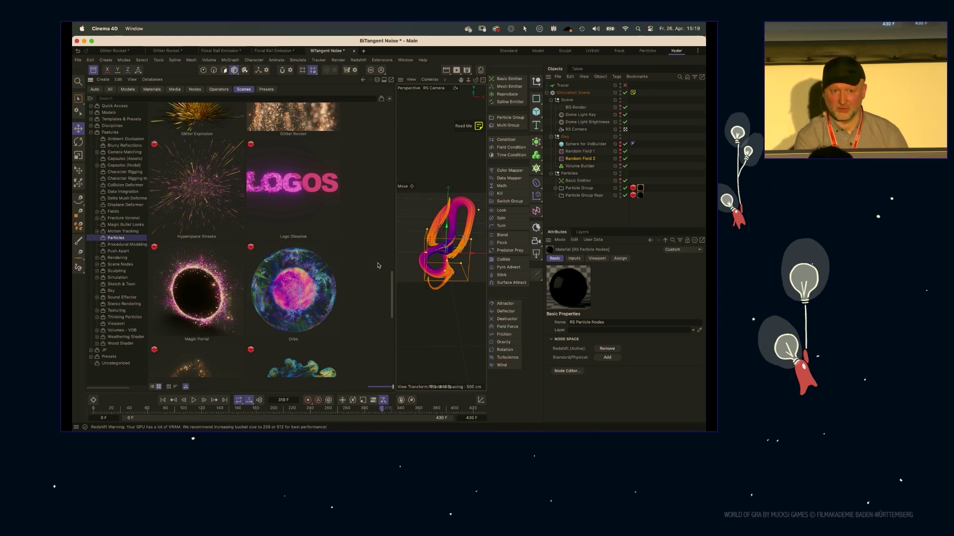
pyautogui.moveTo(392, 281)
pyautogui.mouseDown()
pyautogui.moveTo(383, 130)
pyautogui.moveTo(379, 153)
pyautogui.mouseUp()
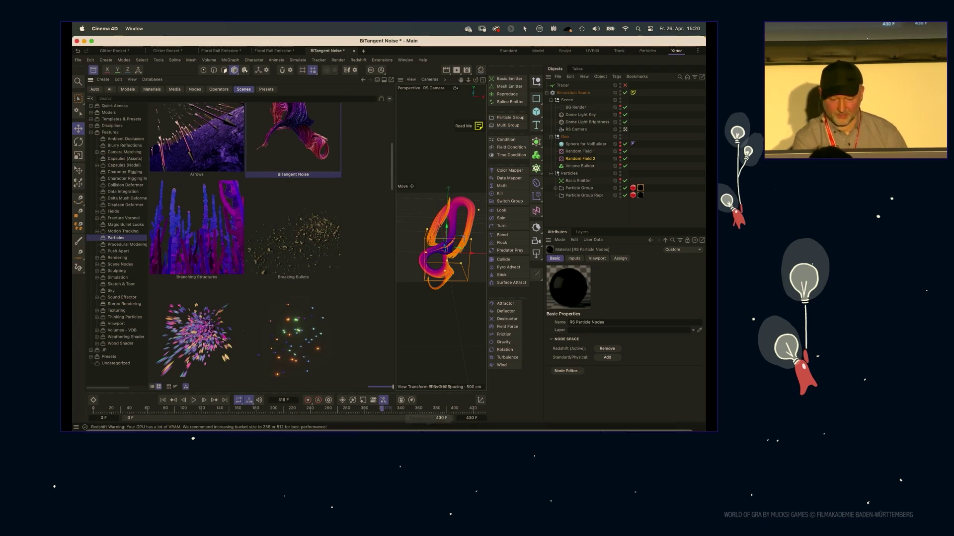
# Step: Switch to PowerPoint, start the slide show and step to the BiTangent Noise slide
pyautogui.moveTo(427, 425)
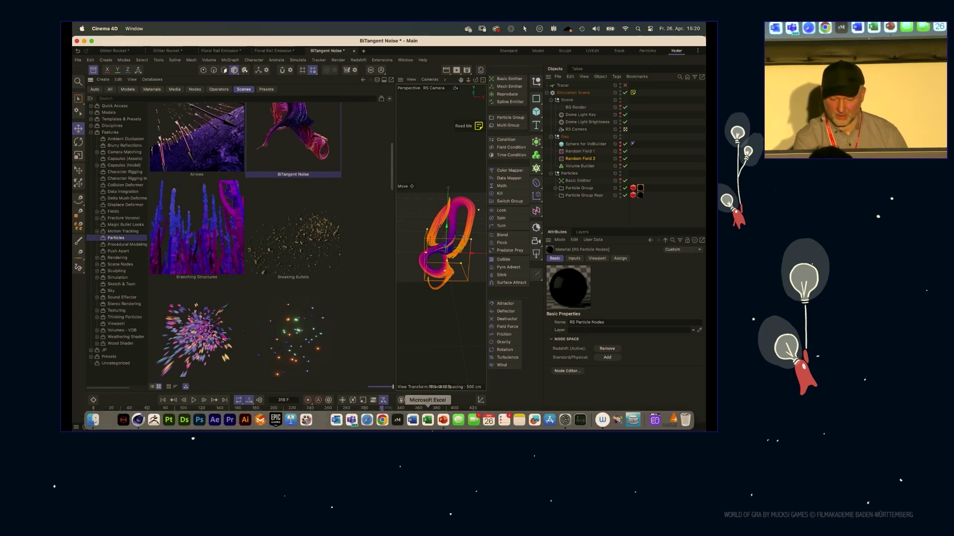
pyautogui.click(443, 420)
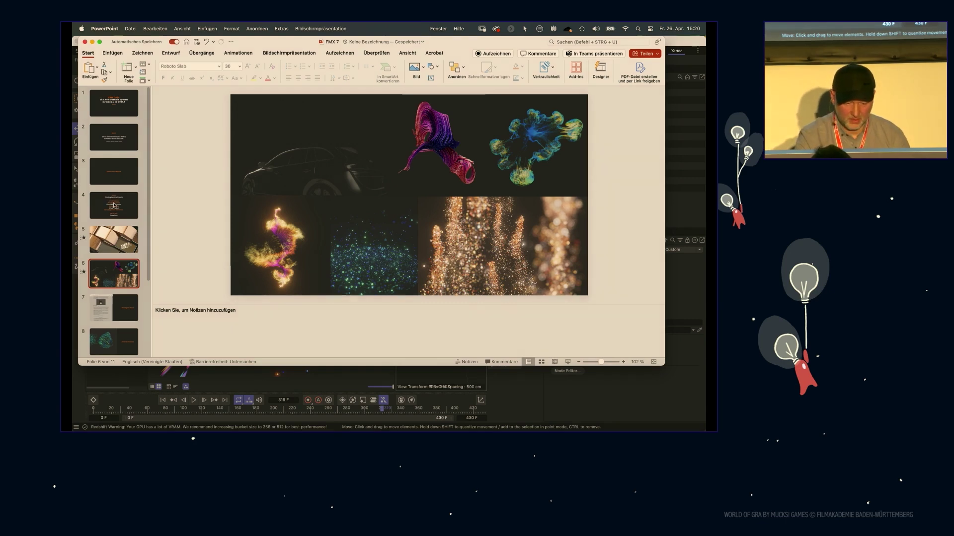
pyautogui.press('super+Return')
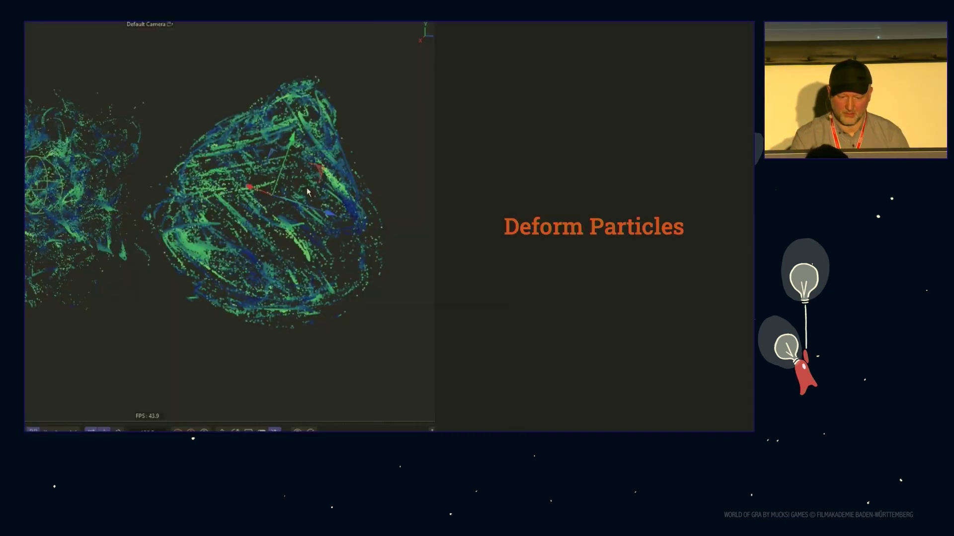
pyautogui.press('Right')
pyautogui.press('Left')
pyautogui.press('Right')
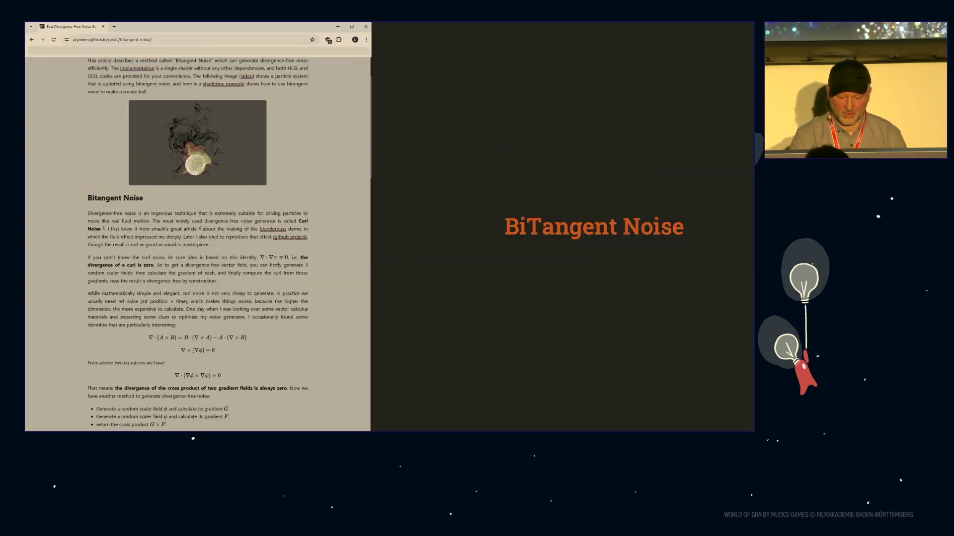
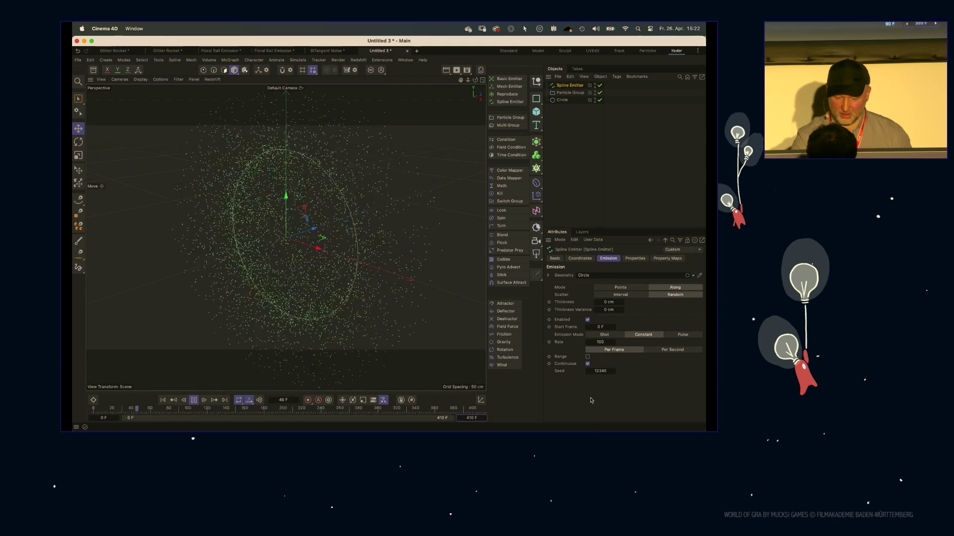
# Step: Stop playback, duplicate the circle spline, rename the copy Rail and convert it to an editable spline
pyautogui.press('F8')
pyautogui.keyDown('alt'); pyautogui.moveTo(289, 195); pyautogui.dragTo(343, 197); pyautogui.keyUp('alt')
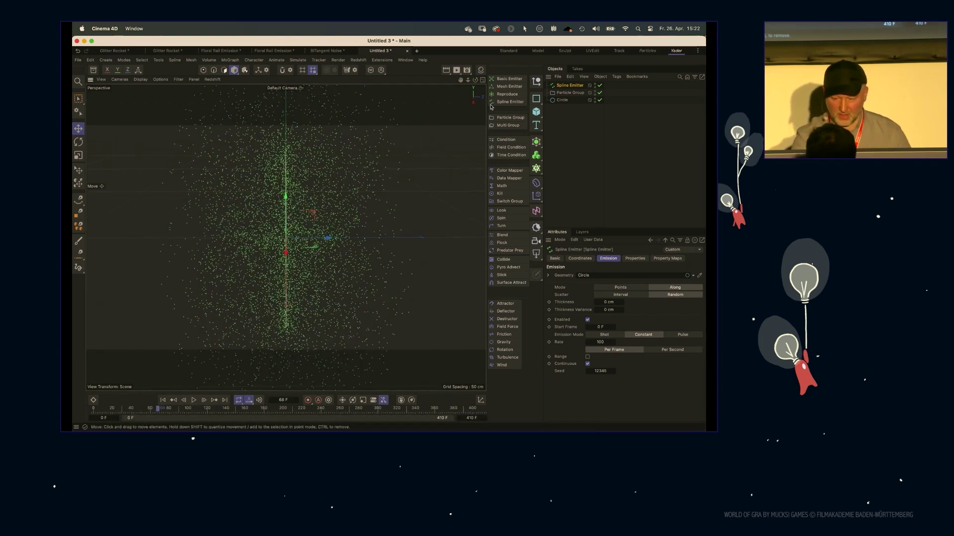
pyautogui.moveTo(560, 101)
pyautogui.mouseDown()
pyautogui.moveTo(563, 121)
pyautogui.moveTo(564, 107)
pyautogui.mouseUp()
pyautogui.doubleClick(563, 108)
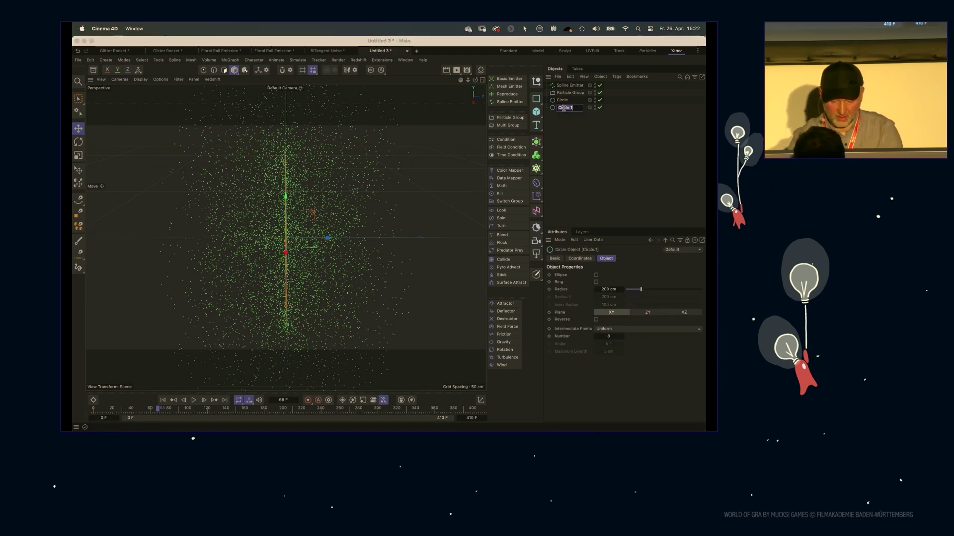
pyautogui.write('Rail')
pyautogui.press('Return')
pyautogui.press('c')
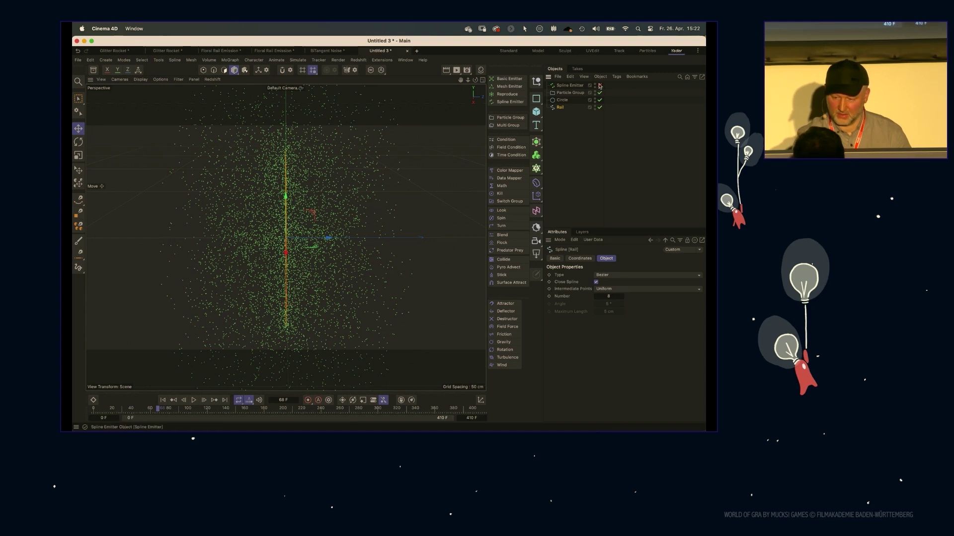
# Step: Disable the Spline Emitter and Particle Group, and move Rail away from the circle along its Z axis
pyautogui.moveTo(600, 85); pyautogui.dragTo(599, 93)
pyautogui.moveTo(328, 239); pyautogui.dragTo(360, 232)
pyautogui.press('Return')
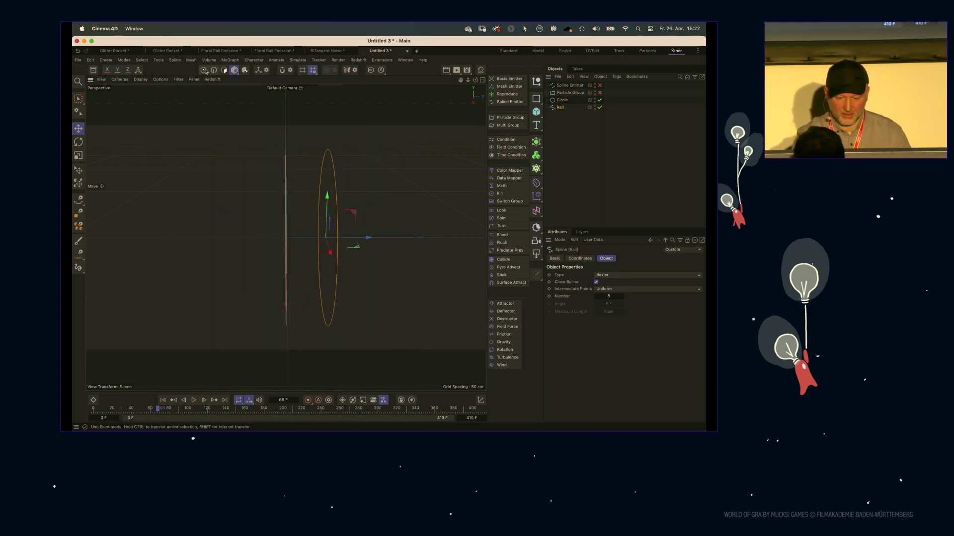
# Step: Copy and paste all of Rail's points and offset the pasted ring further along Z
pyautogui.press('super+a')
pyautogui.press('super+c')
pyautogui.press('super+v')
pyautogui.moveTo(371, 240); pyautogui.dragTo(393, 238)
# Step: Select only the outer ring's connected points in Rail and raise that ring well above the first one
pyautogui.moveTo(563, 87); pyautogui.dragTo(571, 125)
pyautogui.keyDown('shift'); pyautogui.click(564, 101); pyautogui.keyUp('shift')
pyautogui.click(567, 109)
pyautogui.rightClick(567, 108)
pyautogui.click(596, 294)
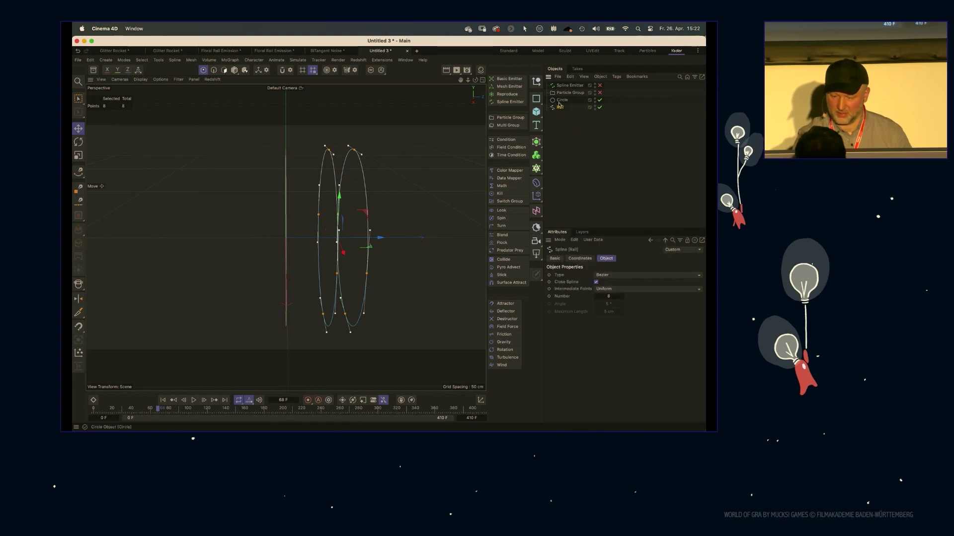
pyautogui.click(361, 154)
pyautogui.press('super+a')
pyautogui.click(360, 159)
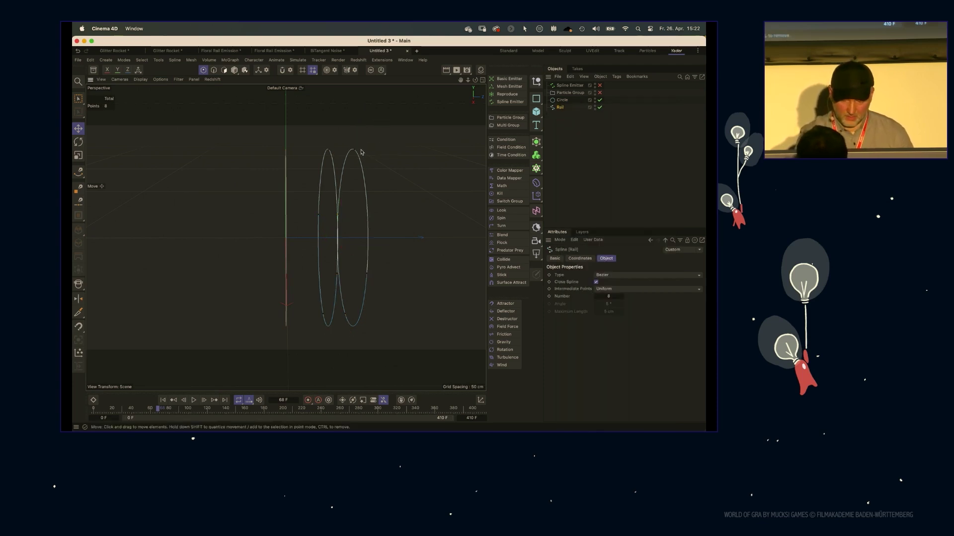
pyautogui.rightClick(358, 150)
pyautogui.click(376, 222)
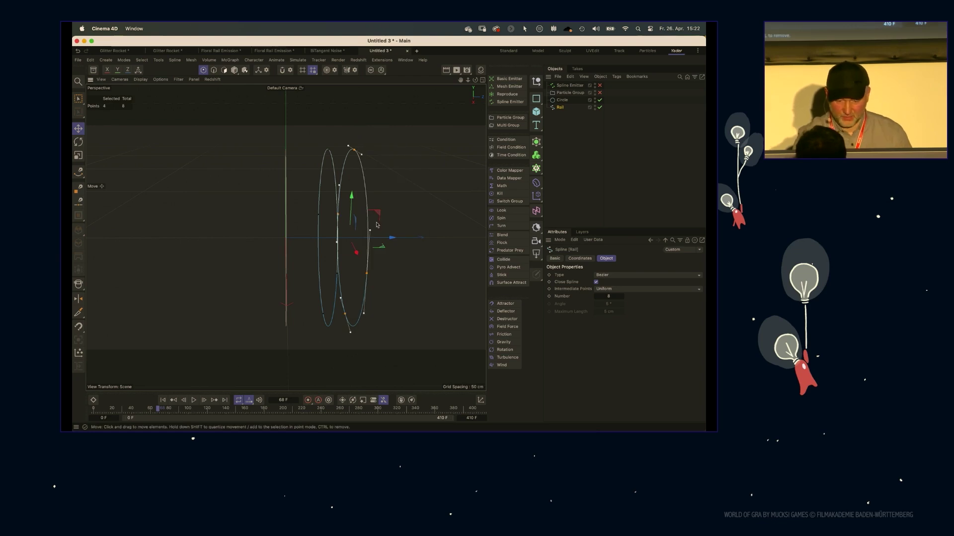
pyautogui.moveTo(376, 225); pyautogui.dragTo(382, 118)
pyautogui.keyDown('alt'); pyautogui.moveTo(288, 219); pyautogui.dragTo(323, 222); pyautogui.keyUp('alt')
# Step: Re-enable the Spline Emitter and Particle Group, and set the emitter's velocity Direction to Rail using the Rail spline
pyautogui.click(600, 85)
pyautogui.click(600, 93)
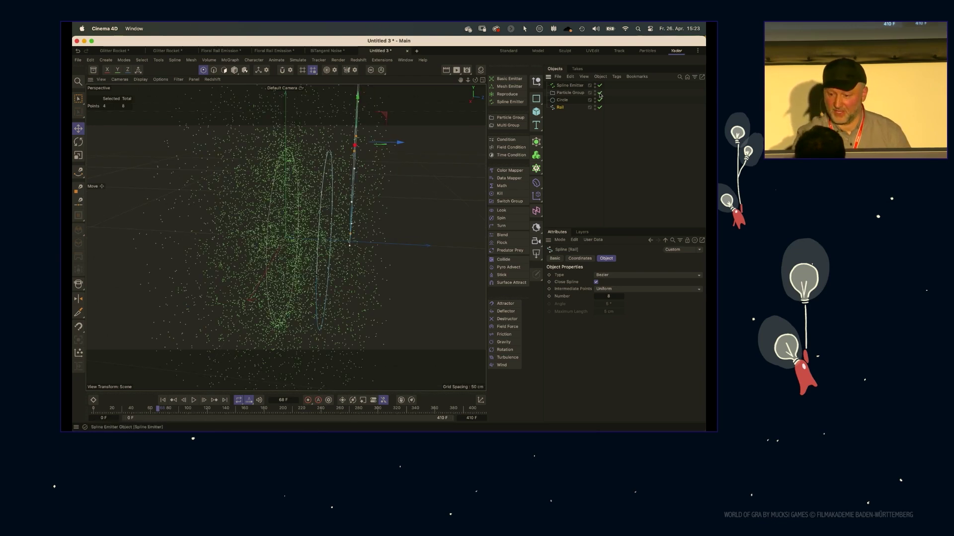
pyautogui.click(565, 85)
pyautogui.click(635, 258)
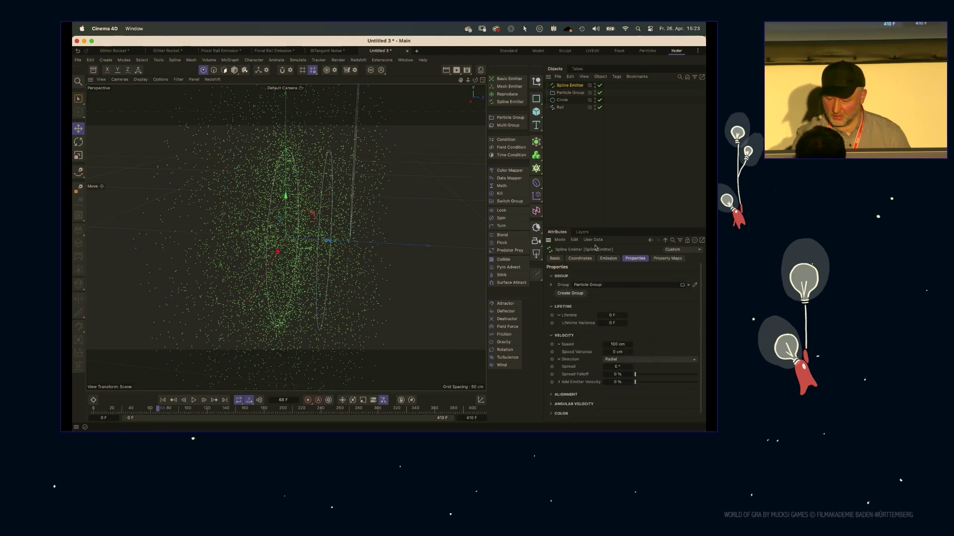
pyautogui.moveTo(591, 229); pyautogui.dragTo(589, 268)
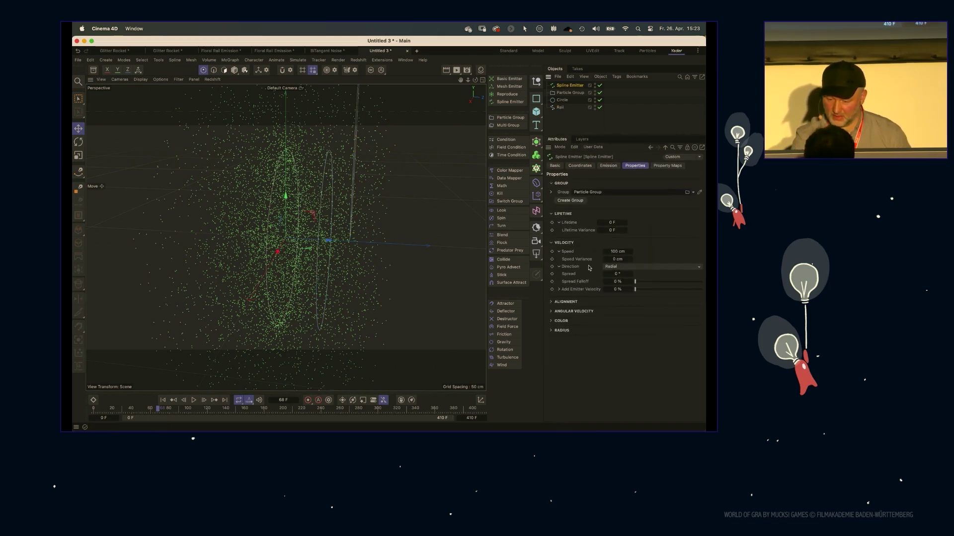
pyautogui.click(606, 269)
pyautogui.click(616, 302)
pyautogui.moveTo(560, 107); pyautogui.dragTo(626, 274)
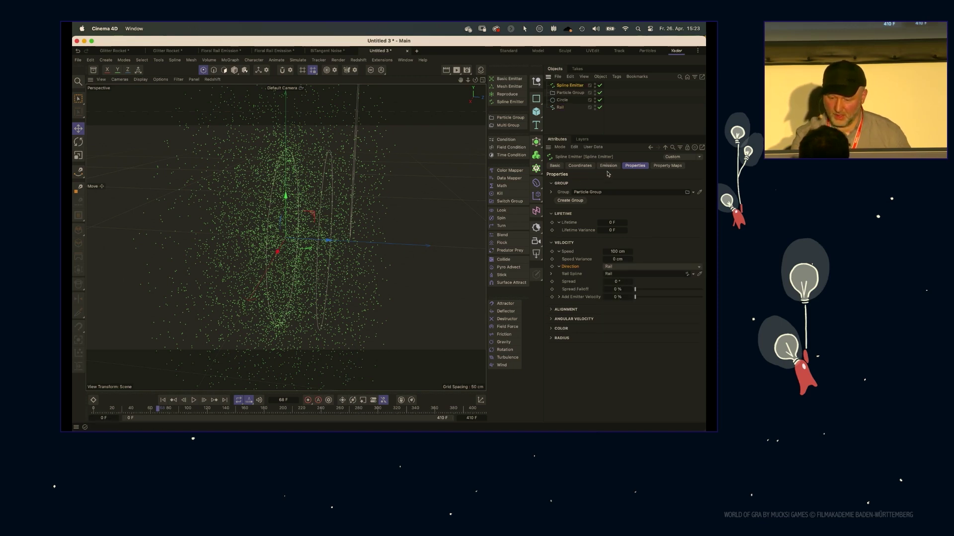
# Step: Play the simulation from the first frame and examine how the particles follow the rail
pyautogui.hotkey('shift', 'f')
pyautogui.press('F8')
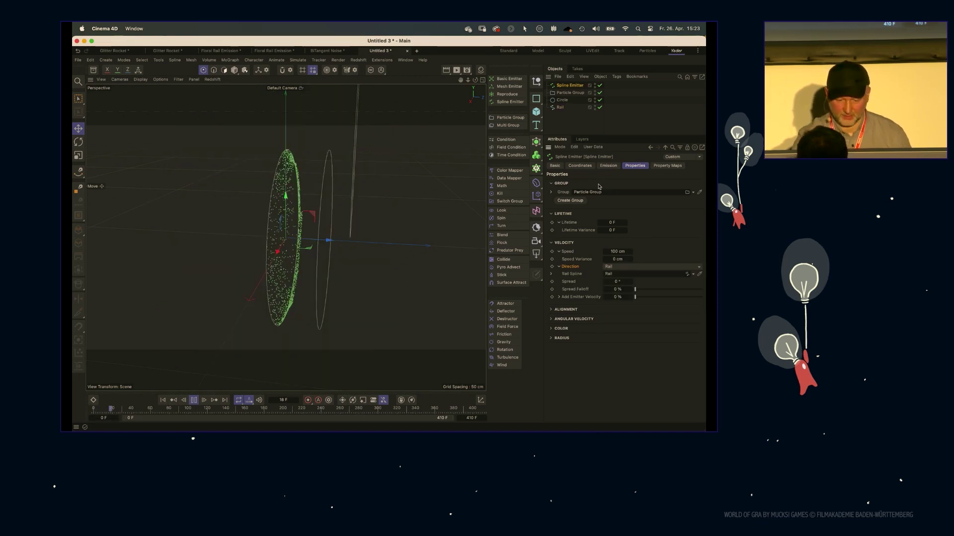
pyautogui.moveTo(328, 170)
pyautogui.keyDown('alt'); pyautogui.mouseDown()
pyautogui.moveTo(380, 163)
pyautogui.moveTo(336, 164)
pyautogui.moveTo(284, 128)
pyautogui.moveTo(326, 166)
pyautogui.mouseUp(); pyautogui.keyUp('alt')
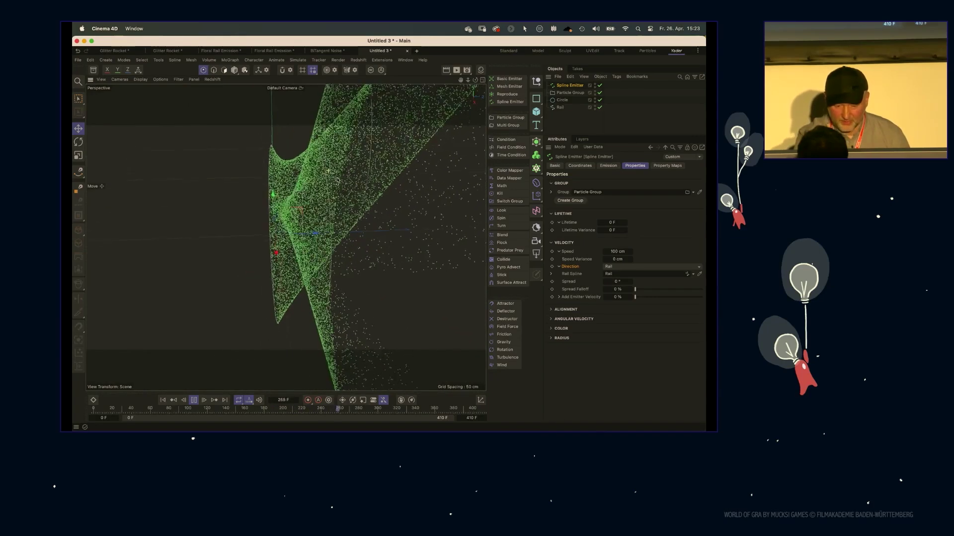
# Step: In the right view, tilt Rail's nearer ring by shifting its points relative to the emitter circle
pyautogui.press('F3')
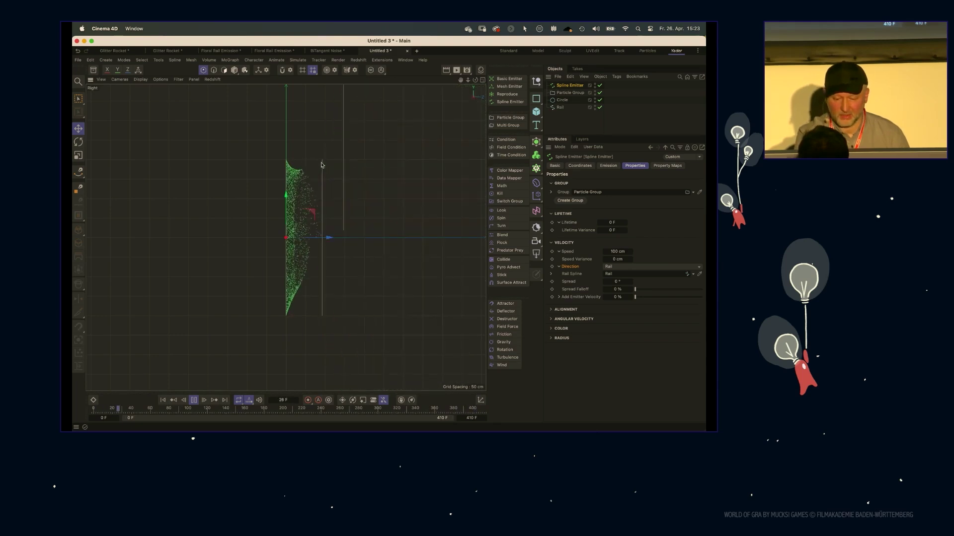
pyautogui.click(343, 209)
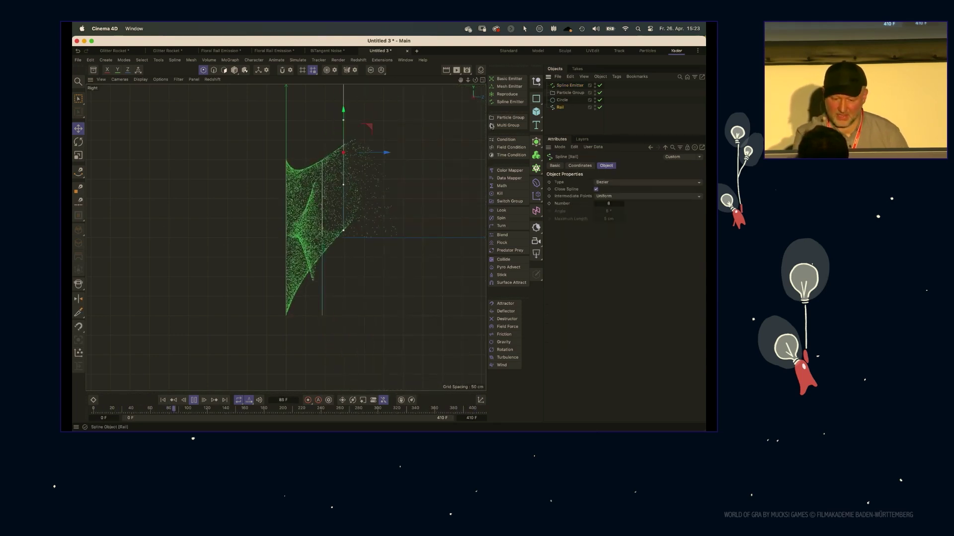
pyautogui.click(322, 161)
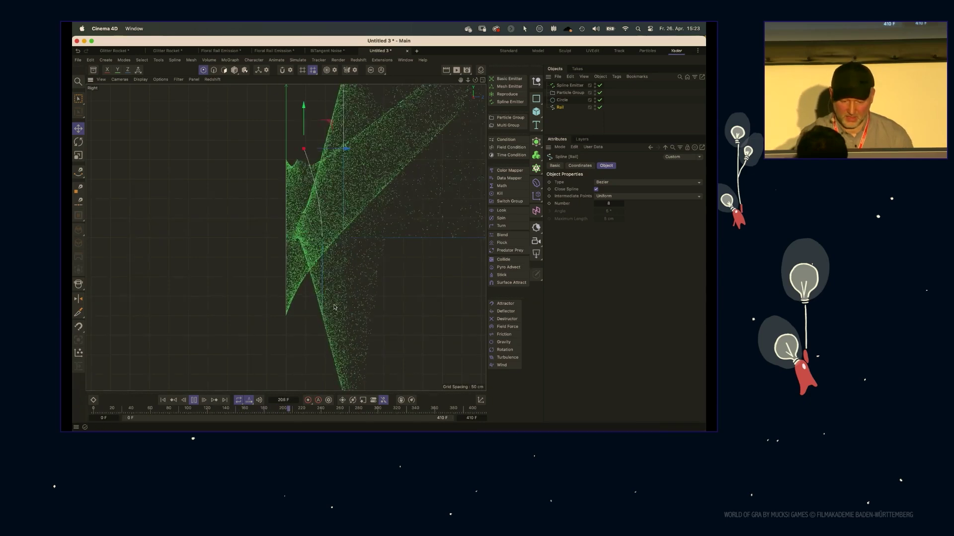
pyautogui.moveTo(347, 304); pyautogui.dragTo(373, 281)
pyautogui.click(322, 239)
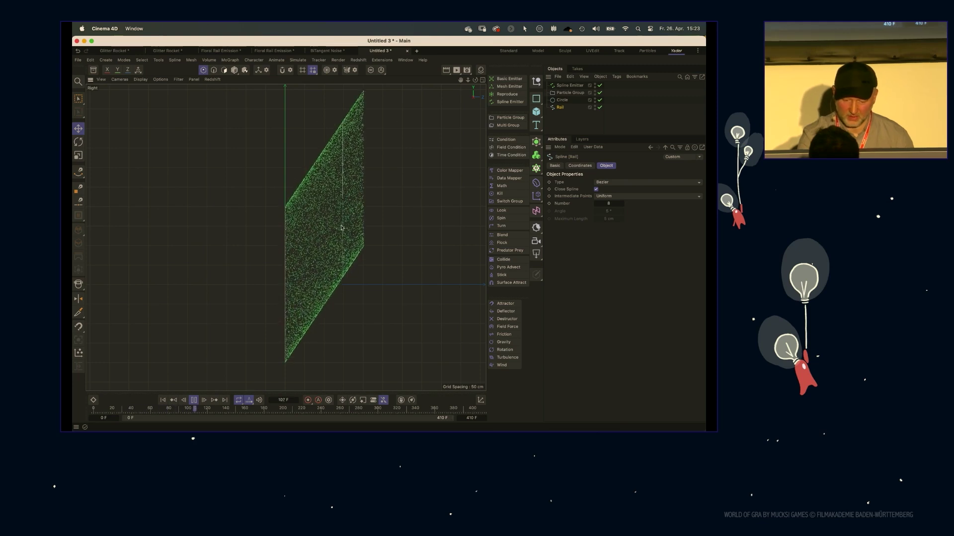
# Step: Return to the perspective view and move a single point of Rail sideways to deform its ring
pyautogui.press('F1')
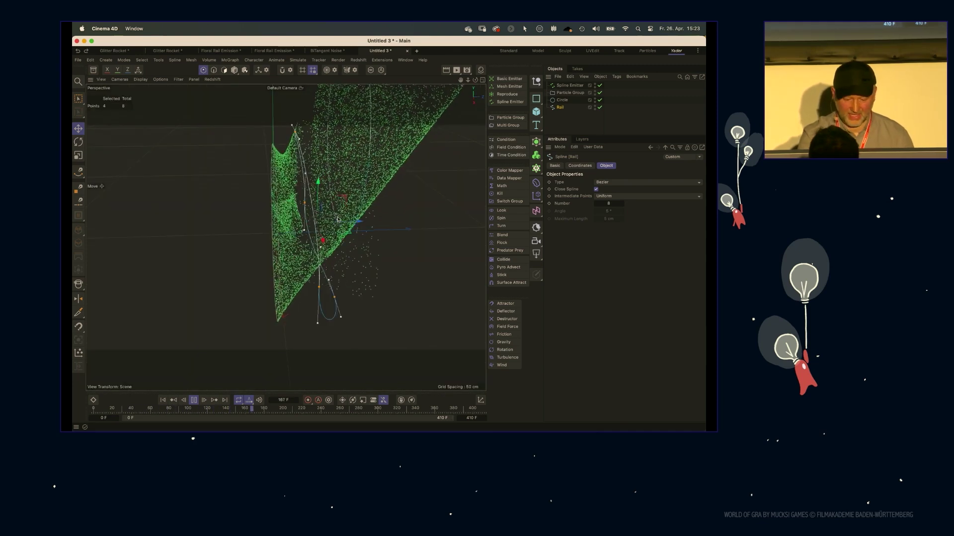
pyautogui.keyDown('alt'); pyautogui.moveTo(291, 192); pyautogui.dragTo(244, 219); pyautogui.keyUp('alt')
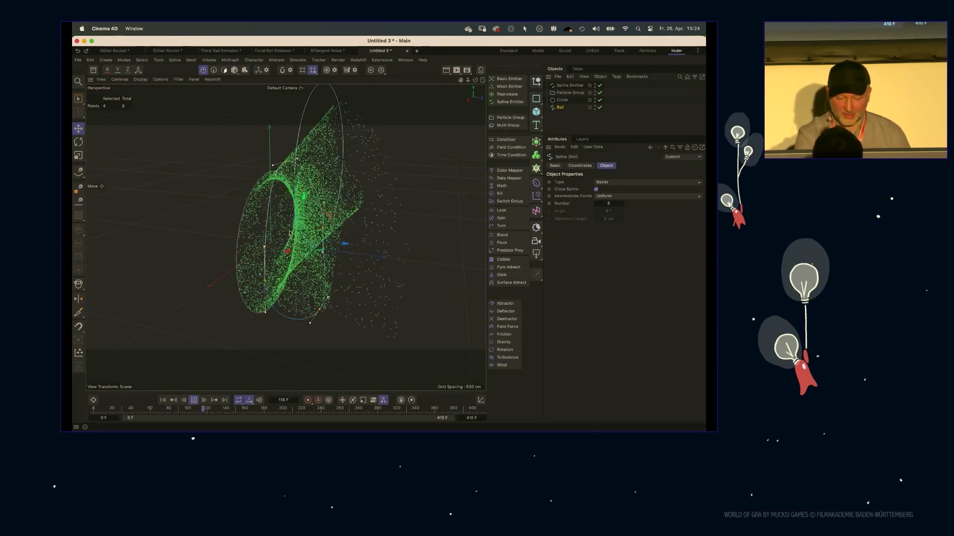
pyautogui.keyDown('alt'); pyautogui.moveTo(302, 200); pyautogui.dragTo(464, 194); pyautogui.keyUp('alt')
pyautogui.click(394, 190)
pyautogui.click(270, 188)
pyautogui.moveTo(311, 189); pyautogui.dragTo(265, 189)
pyautogui.keyDown('alt'); pyautogui.moveTo(392, 234); pyautogui.dragTo(328, 231); pyautogui.keyUp('alt')
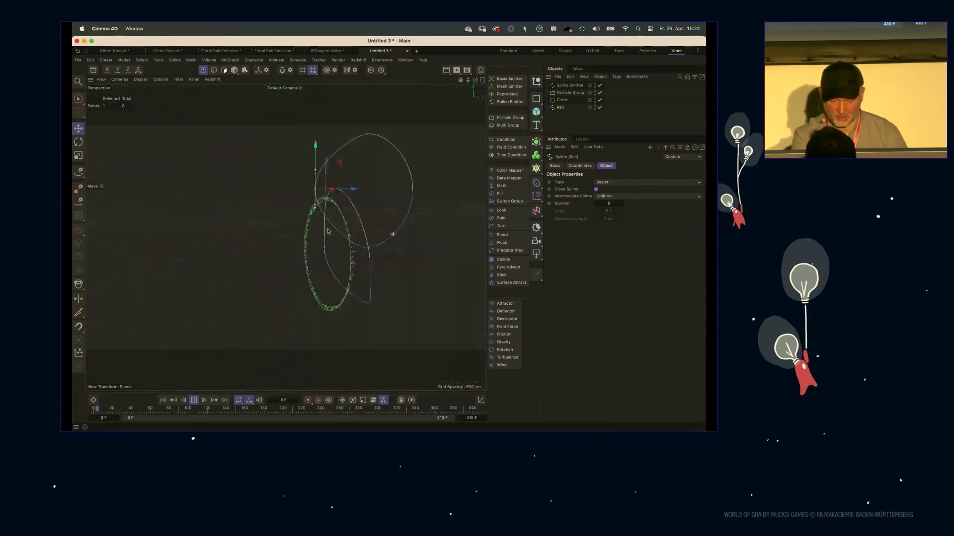
# Step: Set the Spline Emitter's speed to 300 cm, inspect the running particles from several angles and stop playback
pyautogui.click(569, 86)
pyautogui.click(616, 252)
pyautogui.write('300')
pyautogui.press('Return')
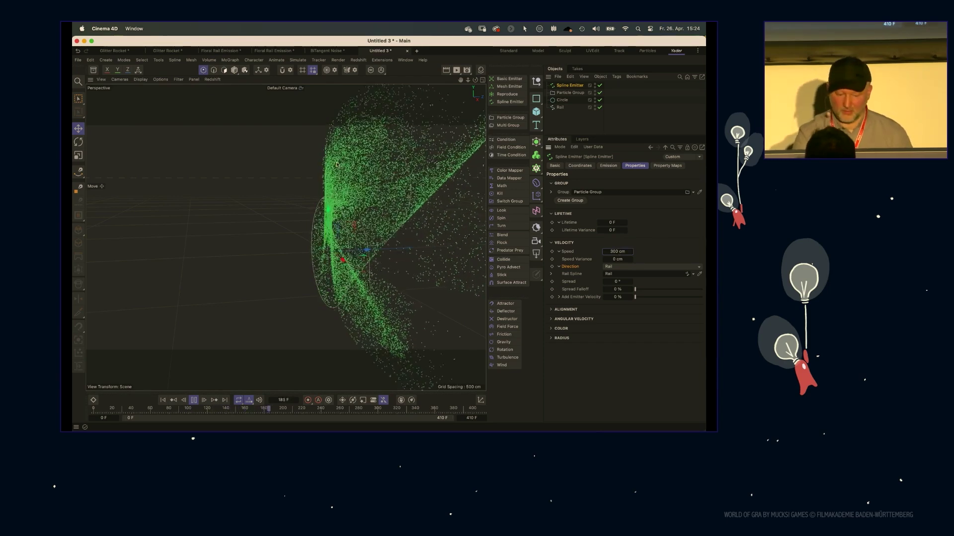
pyautogui.keyDown('alt'); pyautogui.moveTo(346, 207); pyautogui.dragTo(247, 192); pyautogui.keyUp('alt')
pyautogui.keyDown('alt'); pyautogui.moveTo(357, 159); pyautogui.dragTo(383, 204); pyautogui.keyUp('alt')
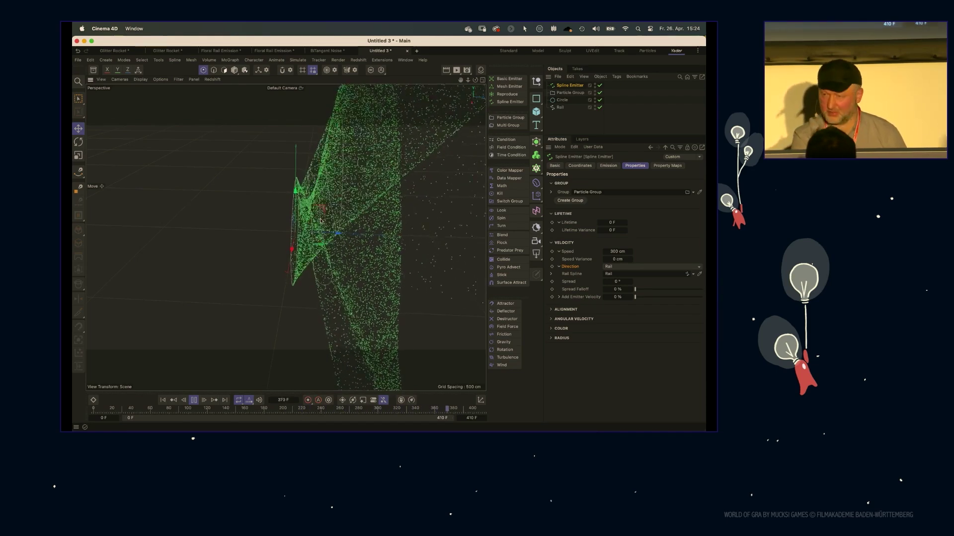
pyautogui.press('F8')
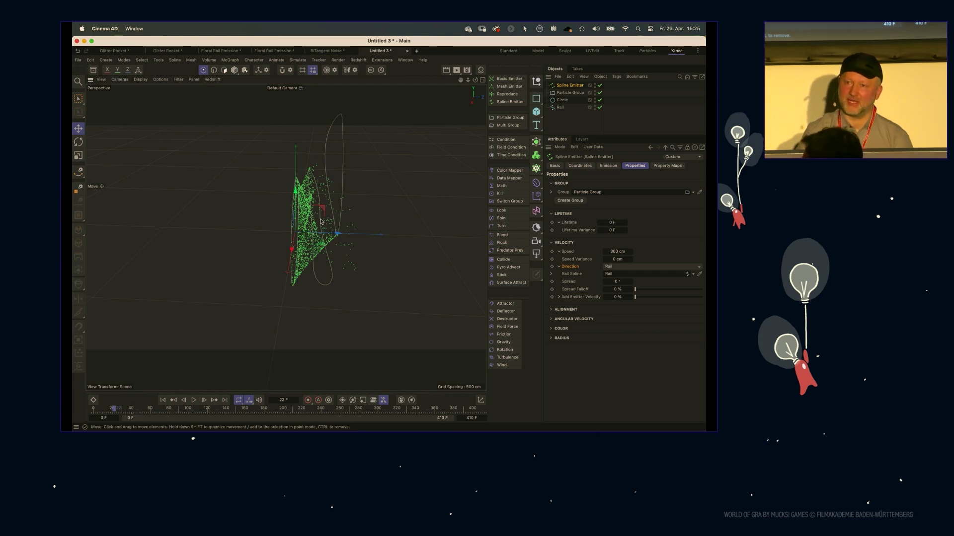
# Step: Create a new scene containing a Basic Emitter and a Reproduce object
pyautogui.click(564, 119)
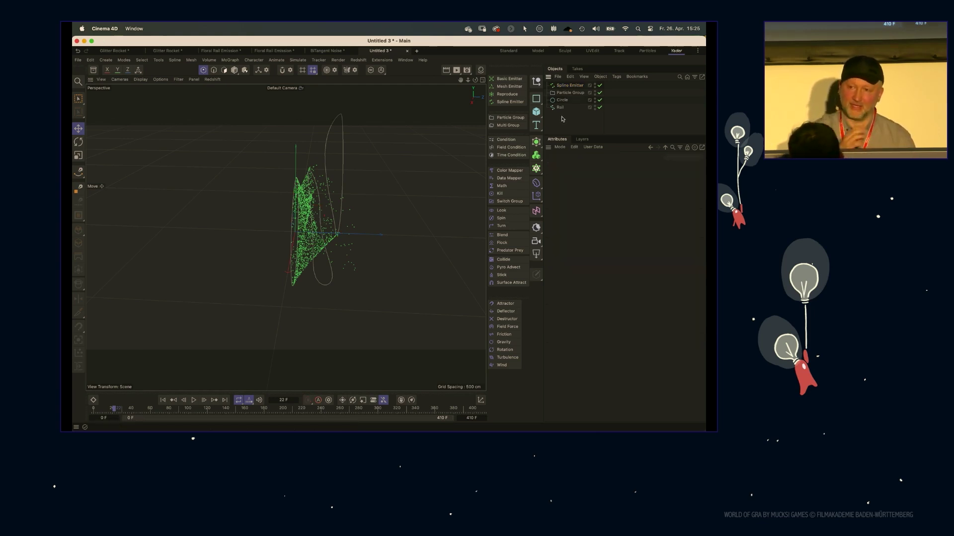
pyautogui.press('super+n')
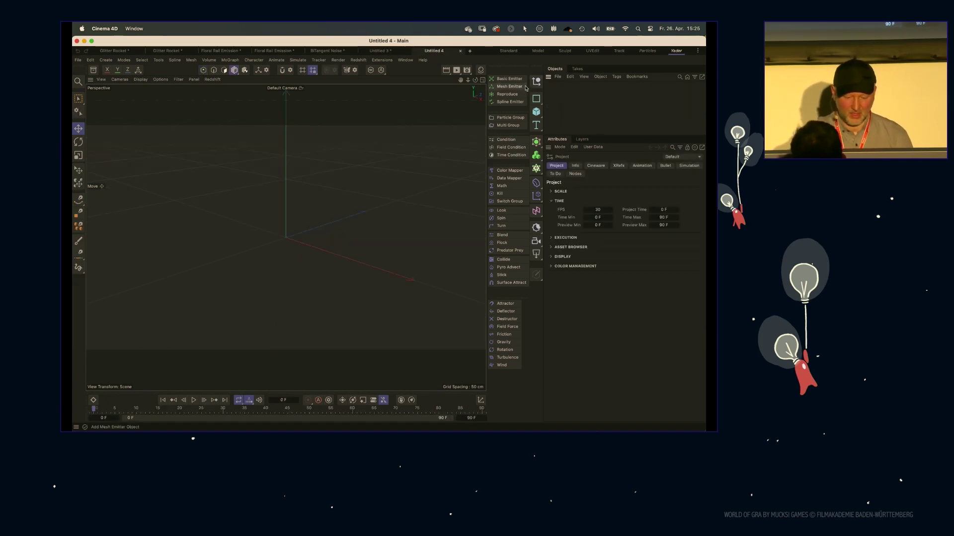
pyautogui.click(509, 79)
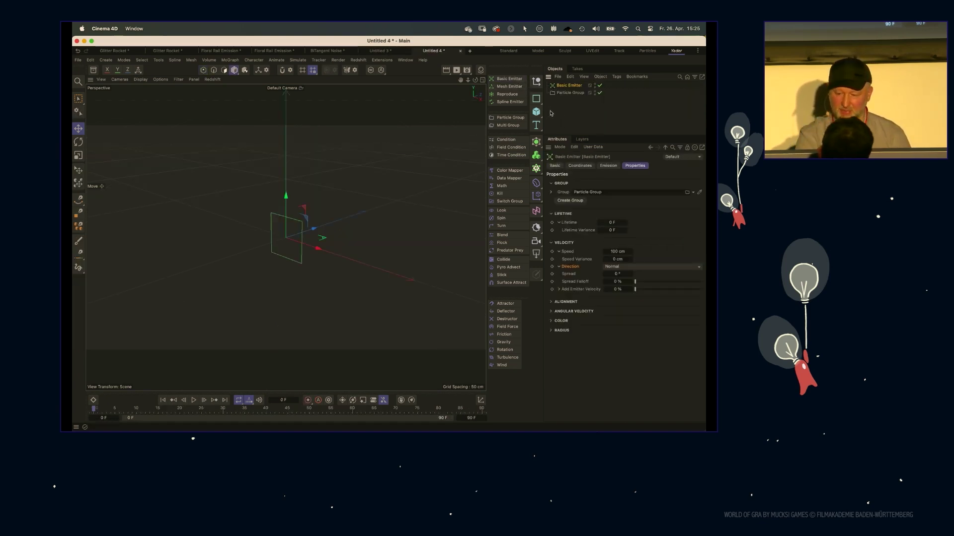
pyautogui.click(508, 94)
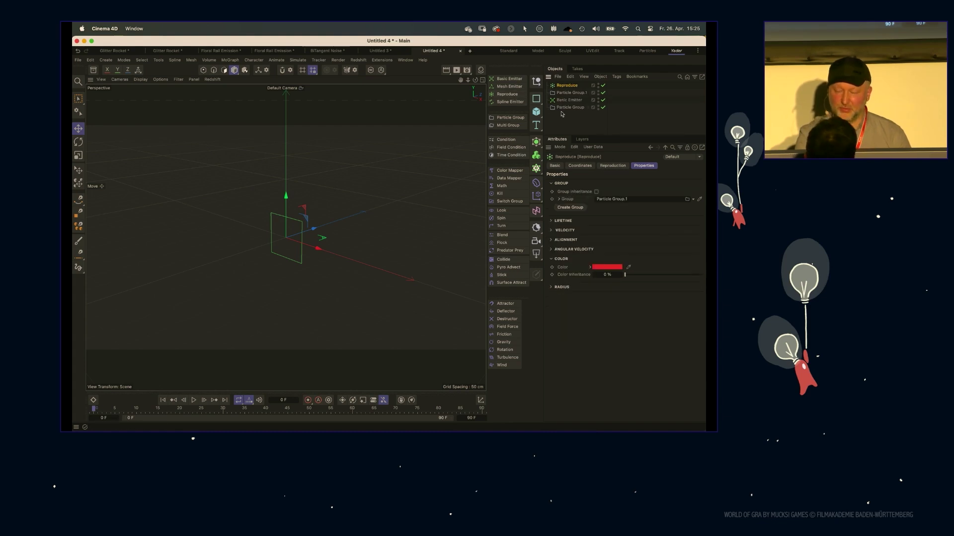
# Step: Reorder the object list so Reproduce and its particle group sit below the Basic Emitter's Particle Group
pyautogui.click(563, 87)
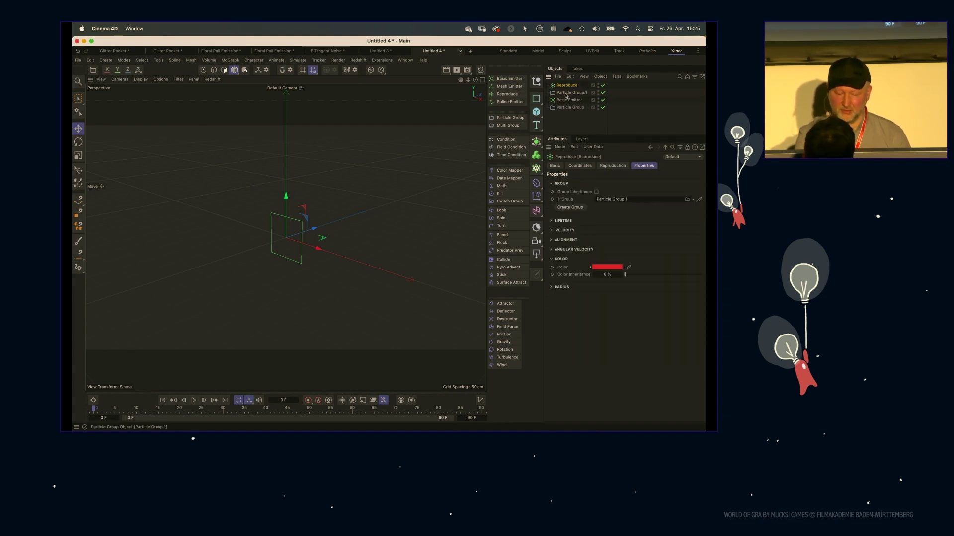
pyautogui.keyDown('shift'); pyautogui.click(566, 93); pyautogui.keyUp('shift')
pyautogui.moveTo(563, 94)
pyautogui.mouseDown()
pyautogui.moveTo(566, 110)
pyautogui.moveTo(571, 93)
pyautogui.mouseUp()
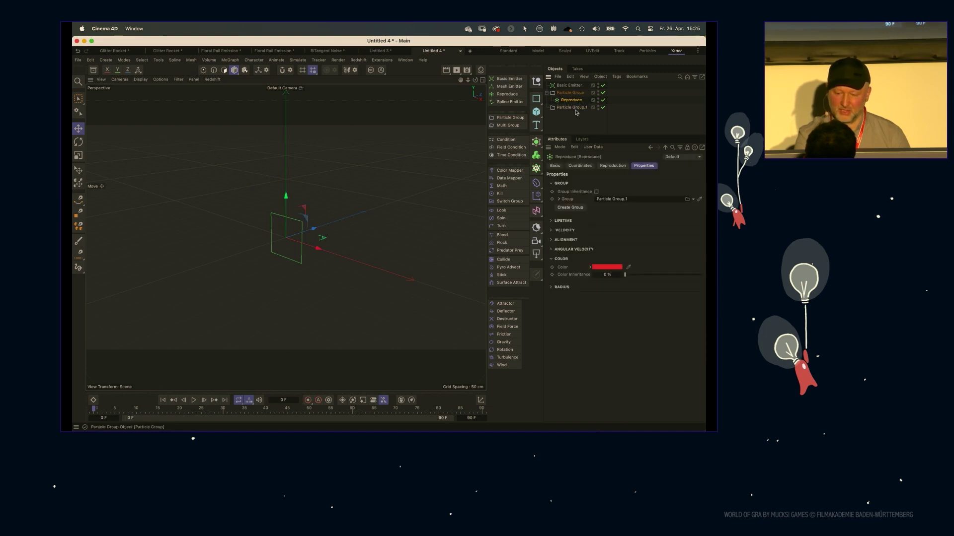
pyautogui.moveTo(571, 108); pyautogui.dragTo(571, 106)
# Step: Rename the Basic Emitter's particle group as Base Group
pyautogui.doubleClick(571, 93)
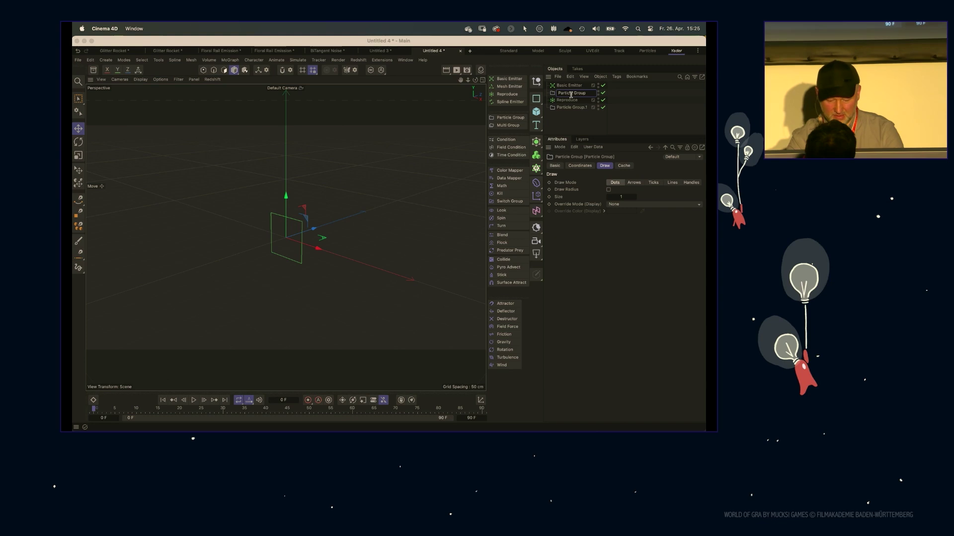
pyautogui.write('Bas')
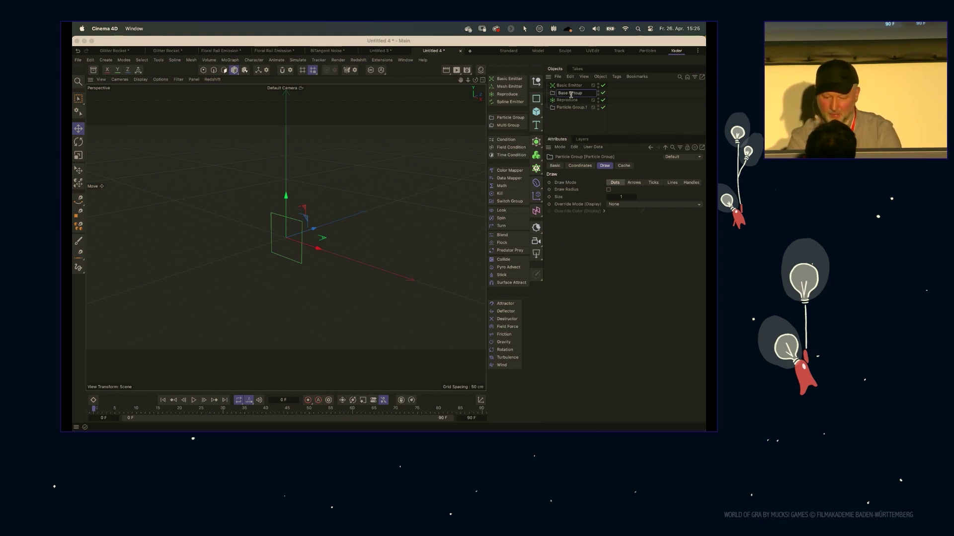
pyautogui.write('e Grou')
pyautogui.press('BackSpace')
pyautogui.press('BackSpace')
pyautogui.press('BackSpace')
pyautogui.write('roup')
pyautogui.press('Return')
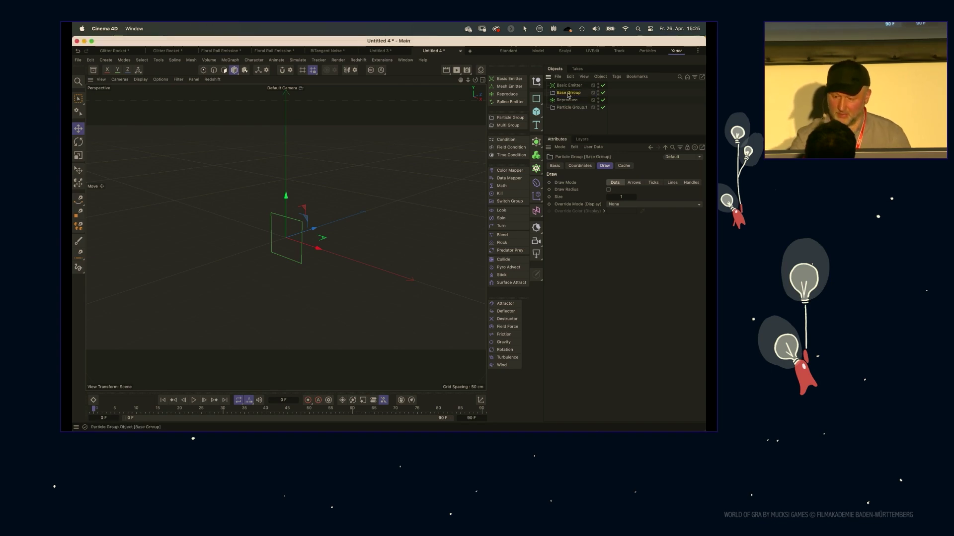
# Step: Rename the particle group below the Reproduce object as Reproduce Group
pyautogui.click(566, 100)
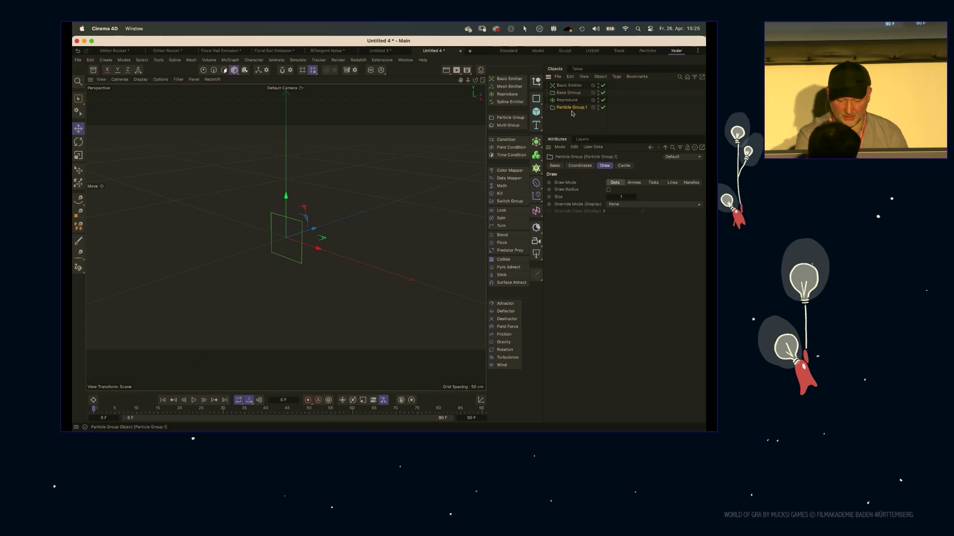
pyautogui.doubleClick(574, 108)
pyautogui.write('Re')
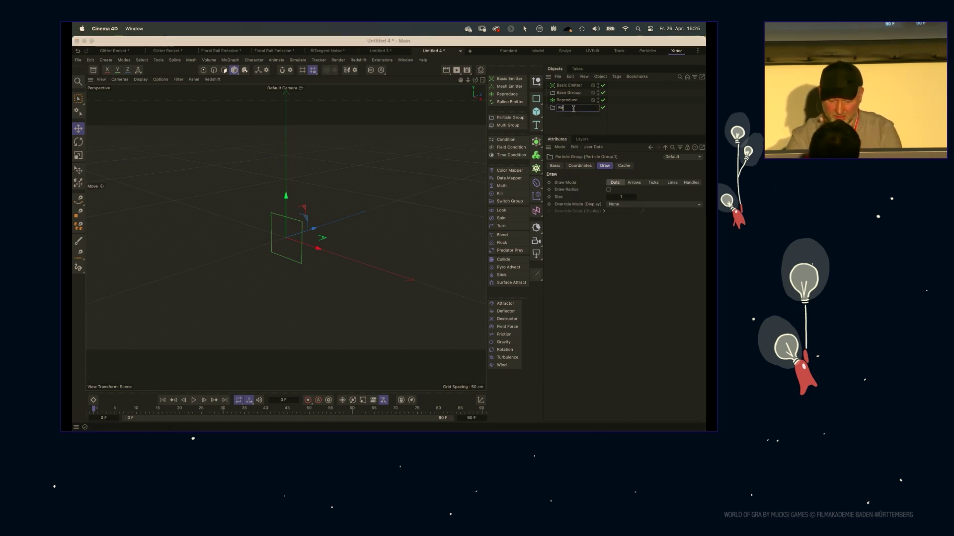
pyautogui.write('produce Gro')
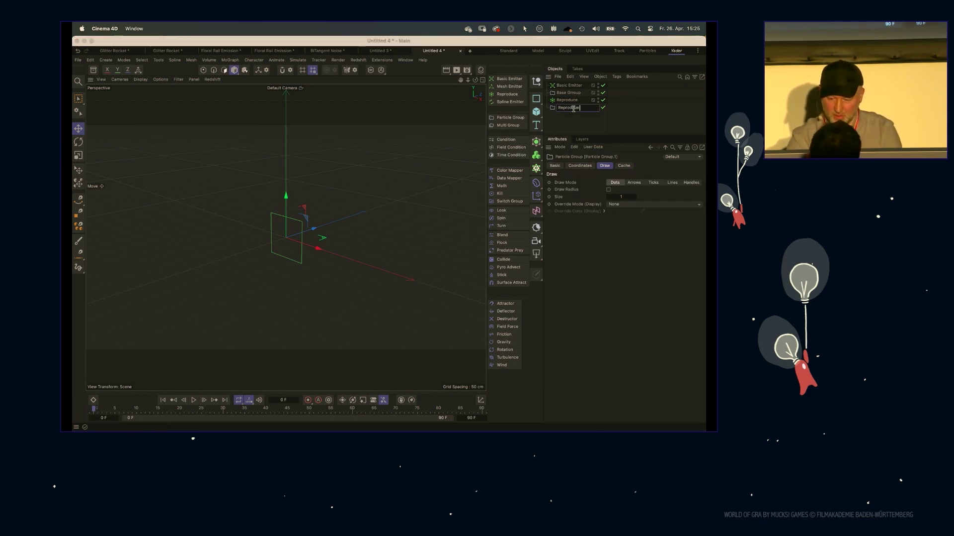
pyautogui.write('up')
pyautogui.press('Return')
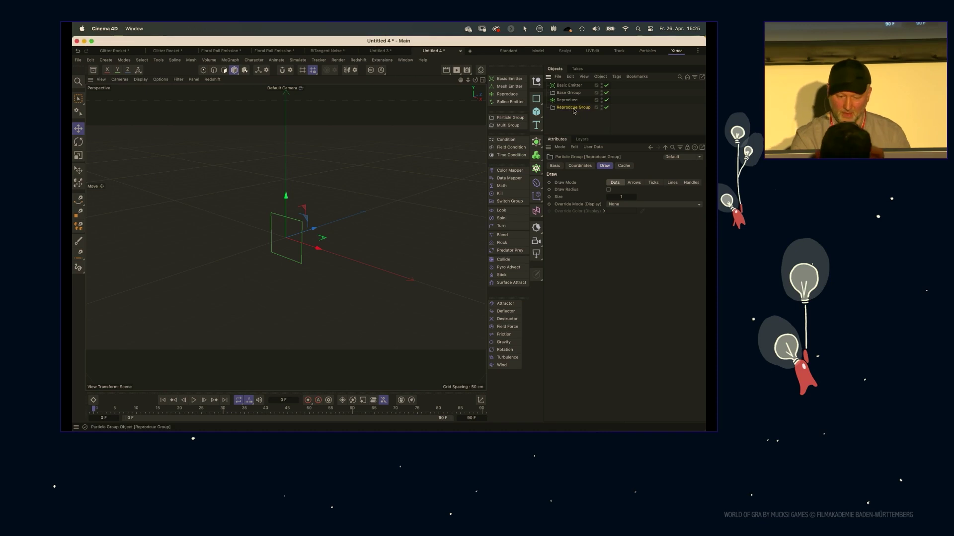
# Step: Switch to Points mode and advance the simulation frame by frame to frame 5, watching the total point count
pyautogui.click(203, 69)
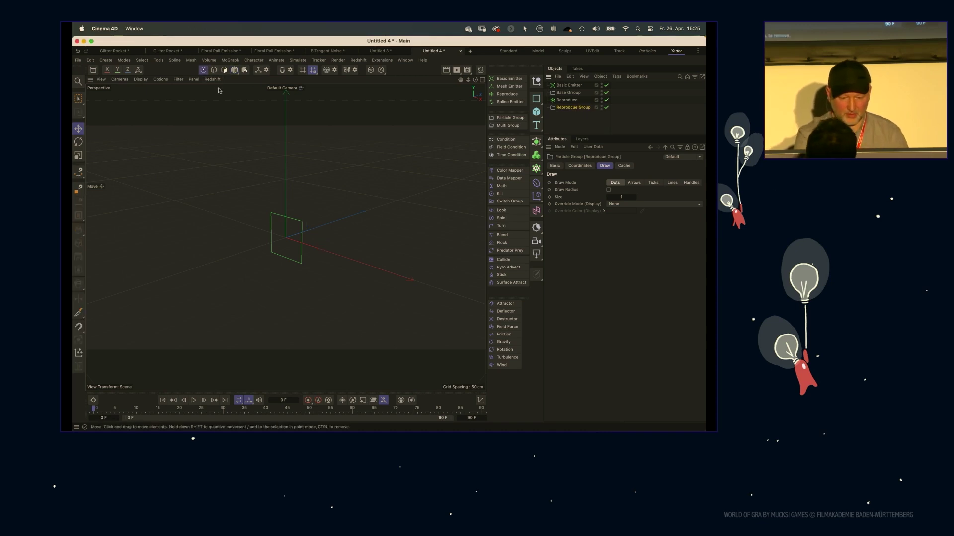
pyautogui.press('g')
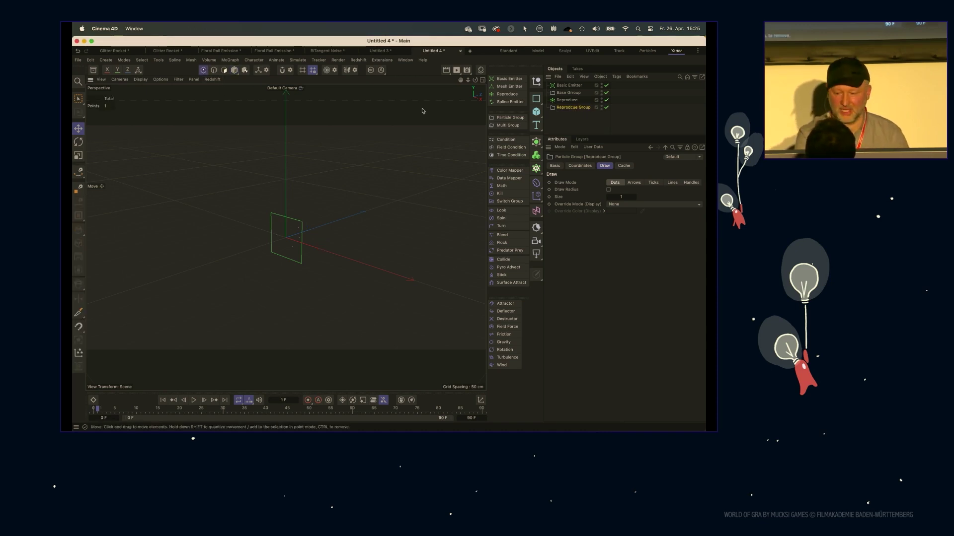
pyautogui.press('g')
pyautogui.press('g')
pyautogui.press('g')
pyautogui.press('g')
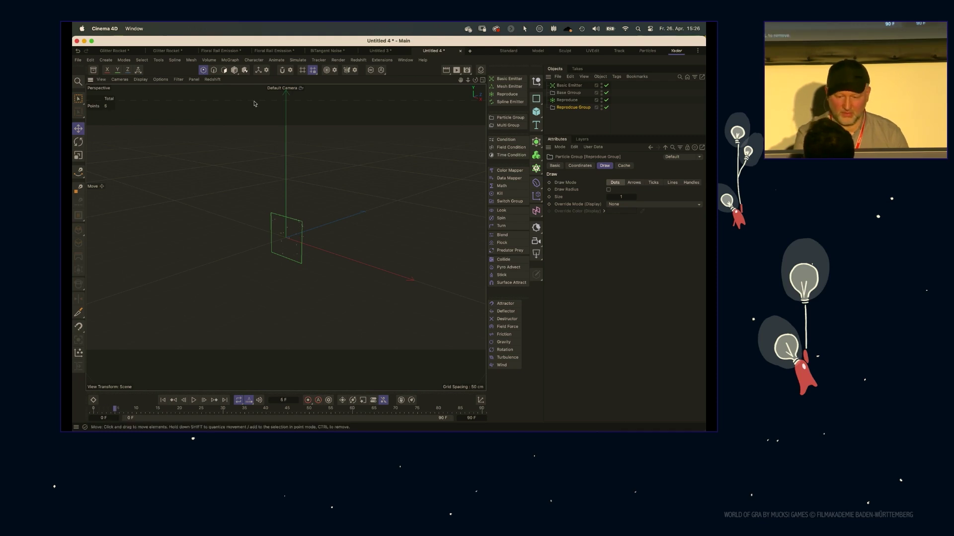
pyautogui.click(563, 86)
pyautogui.doubleClick(565, 93)
pyautogui.write('g')
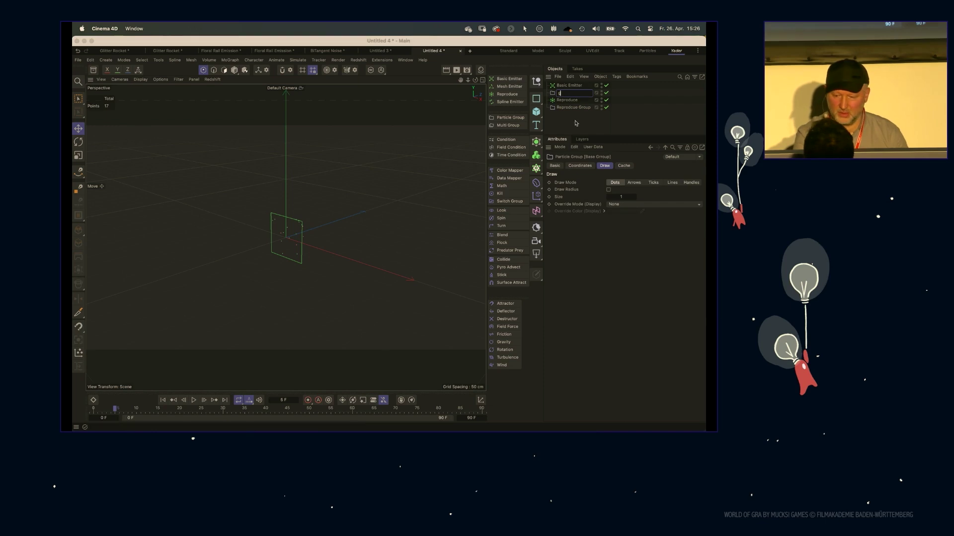
pyautogui.press('Escape')
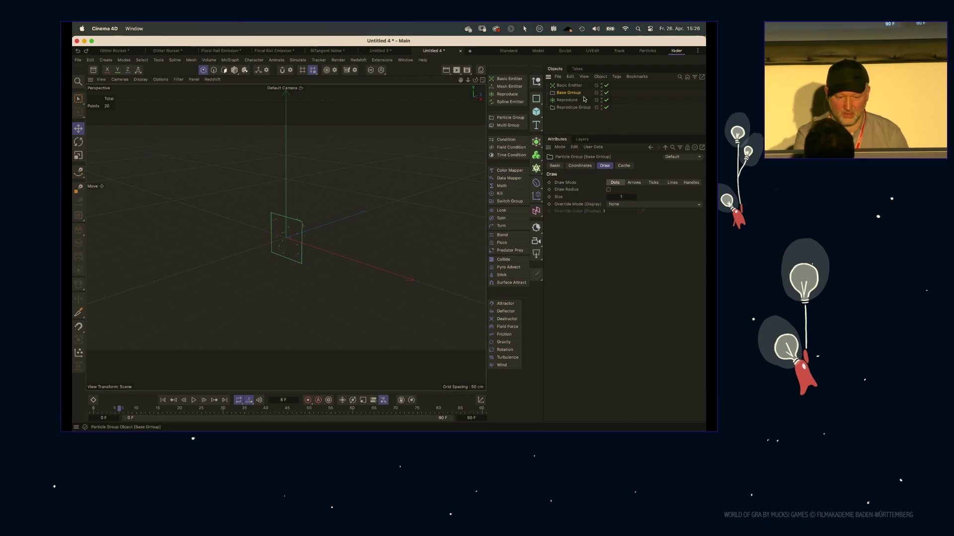
# Step: Return to frame 0 and set the Reproduce object's Scatter to Per Particle and its Mode to Constant
pyautogui.click(580, 99)
pyautogui.click(600, 166)
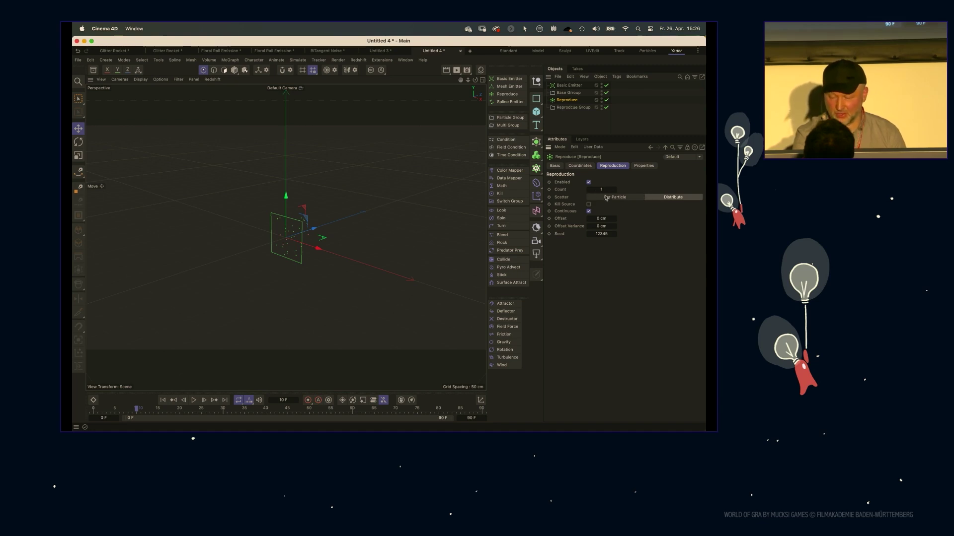
pyautogui.hotkey('shift', 'f')
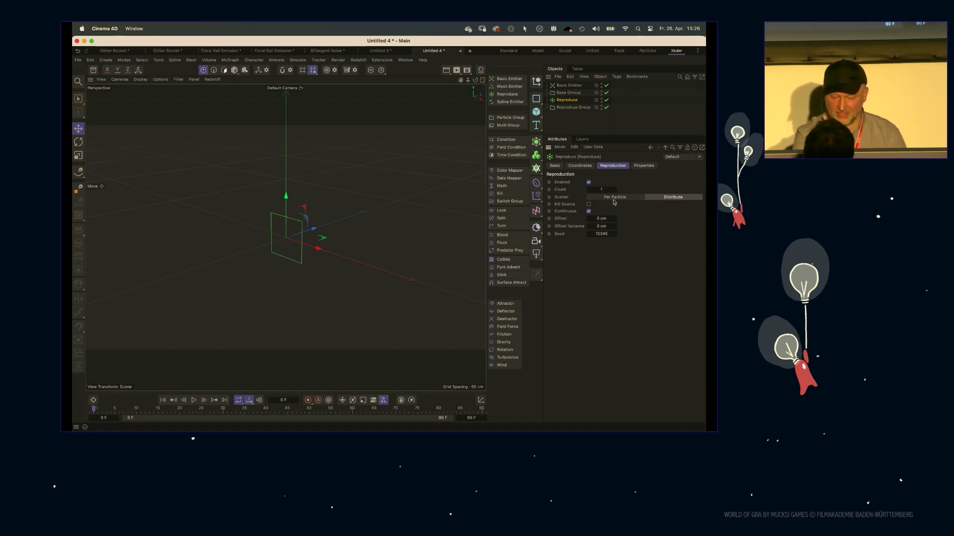
pyautogui.click(615, 199)
pyautogui.click(648, 221)
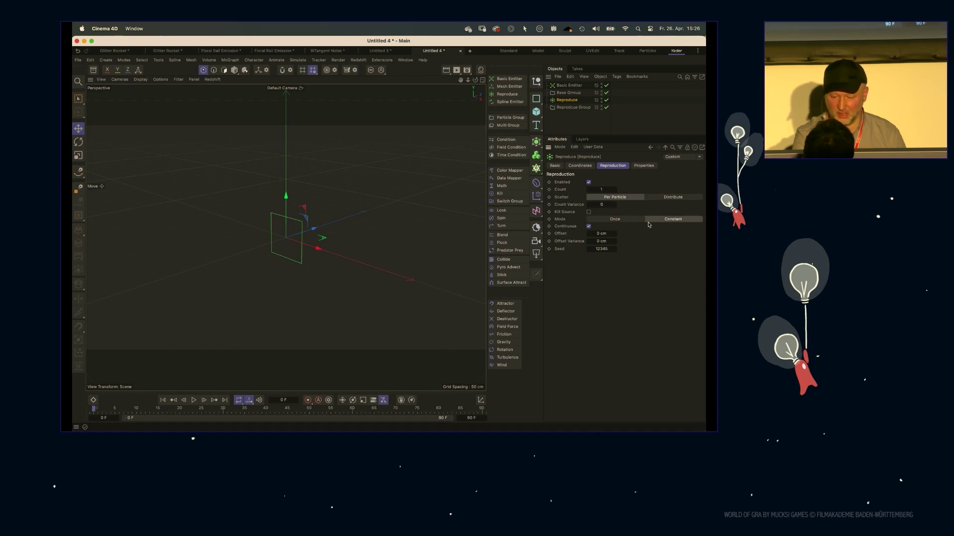
# Step: Play the simulation to frame 18 with Reproduce Group selected and examine its particles up close from another angle
pyautogui.click(572, 107)
pyautogui.press('F8')
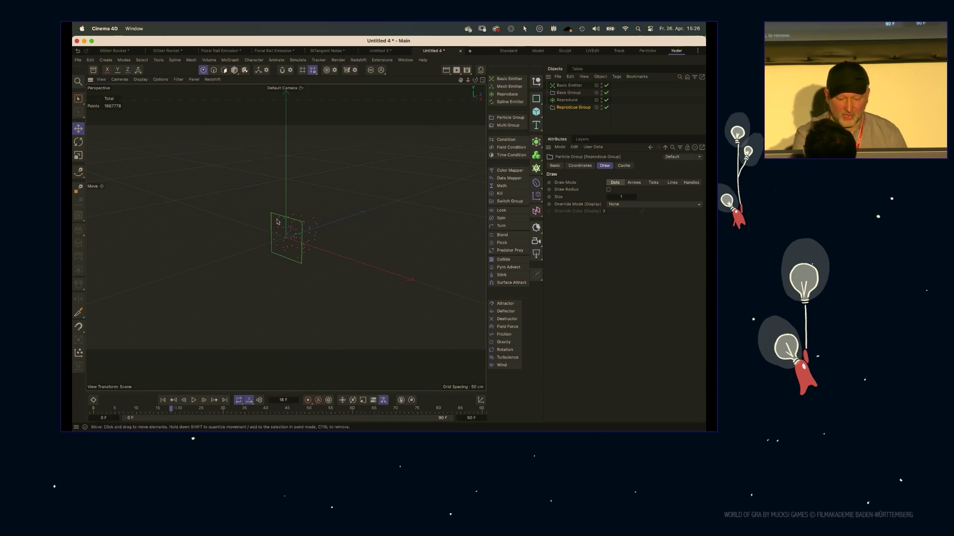
pyautogui.keyDown('alt'); pyautogui.moveTo(276, 239); pyautogui.dragTo(296, 234); pyautogui.keyUp('alt')
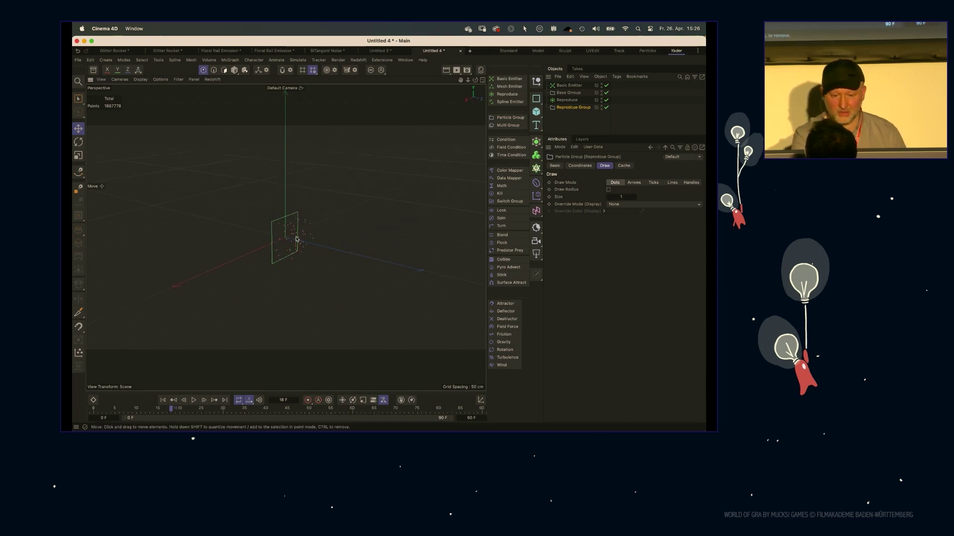
pyautogui.keyDown('alt'); pyautogui.moveTo(303, 238); pyautogui.dragTo(377, 238, button='right'); pyautogui.keyUp('alt')
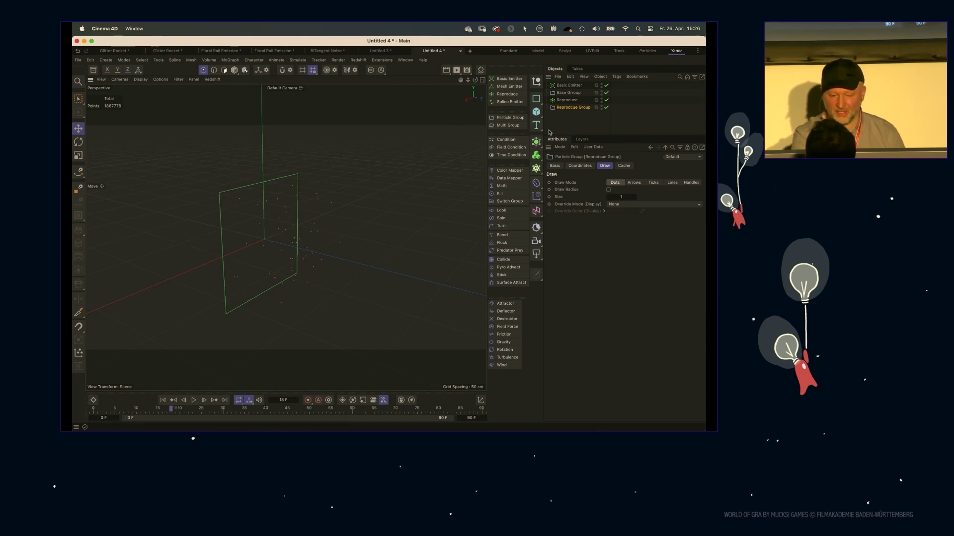
# Step: Disable Reproduce and Reproduce Group, and add a second Reproduce object directly below Base Group
pyautogui.click(570, 101)
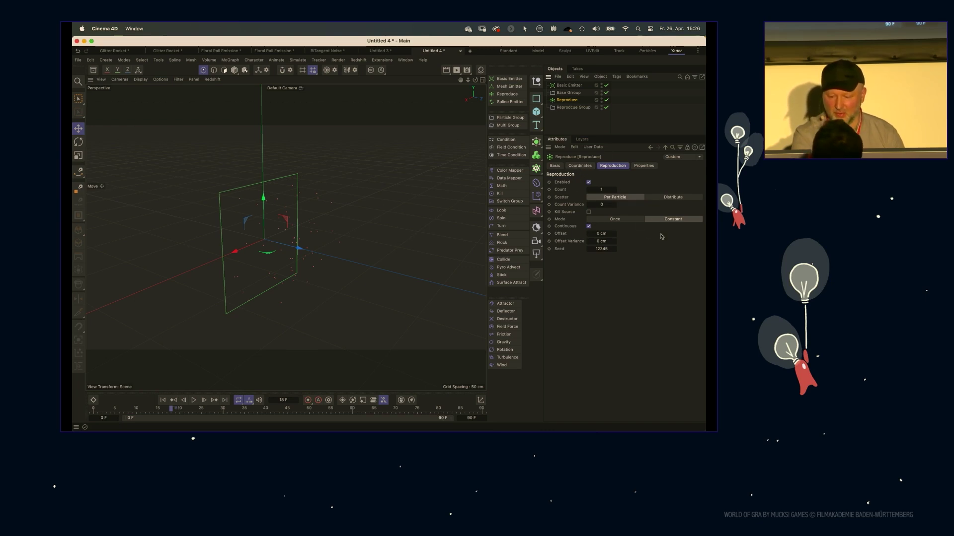
pyautogui.click(519, 95)
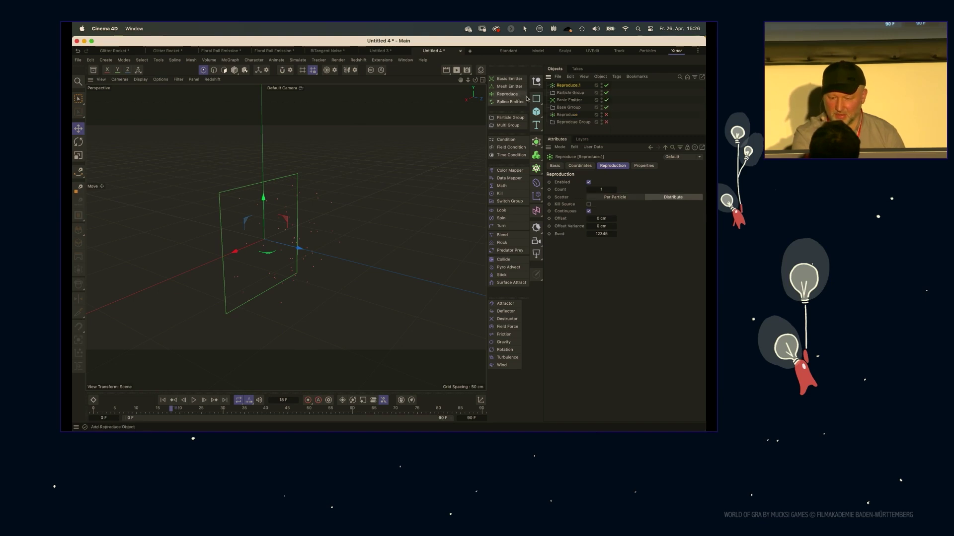
pyautogui.moveTo(568, 85); pyautogui.dragTo(568, 111)
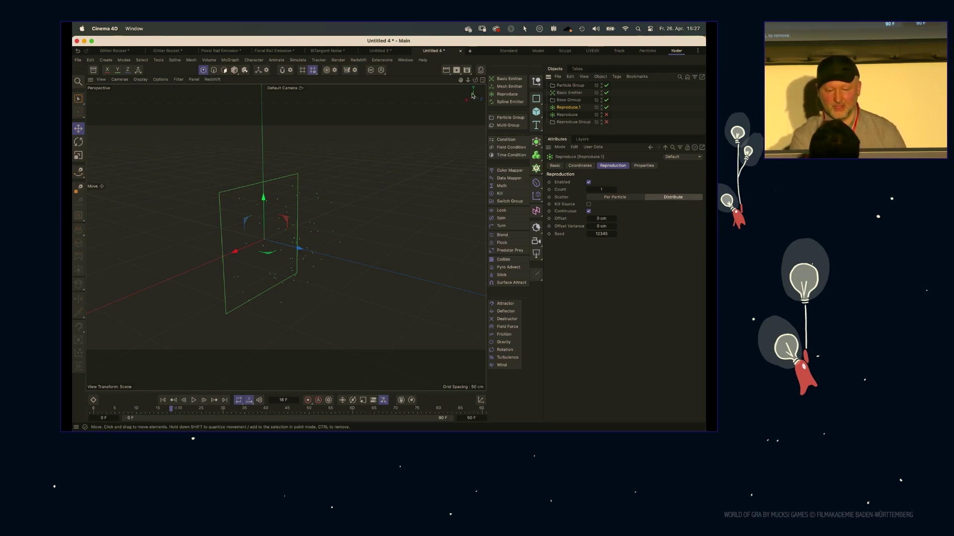
pyautogui.moveTo(467, 80); pyautogui.dragTo(417, 81)
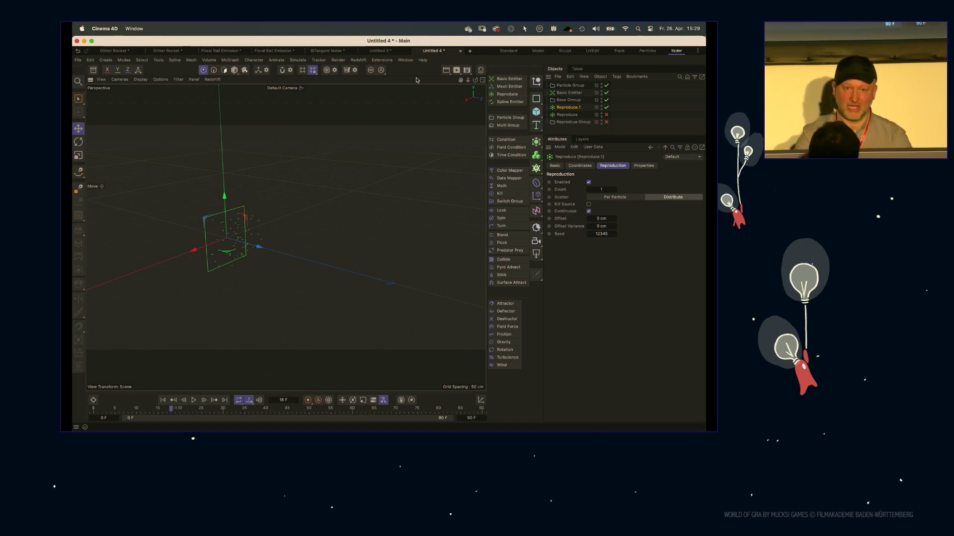
pyautogui.click(626, 133)
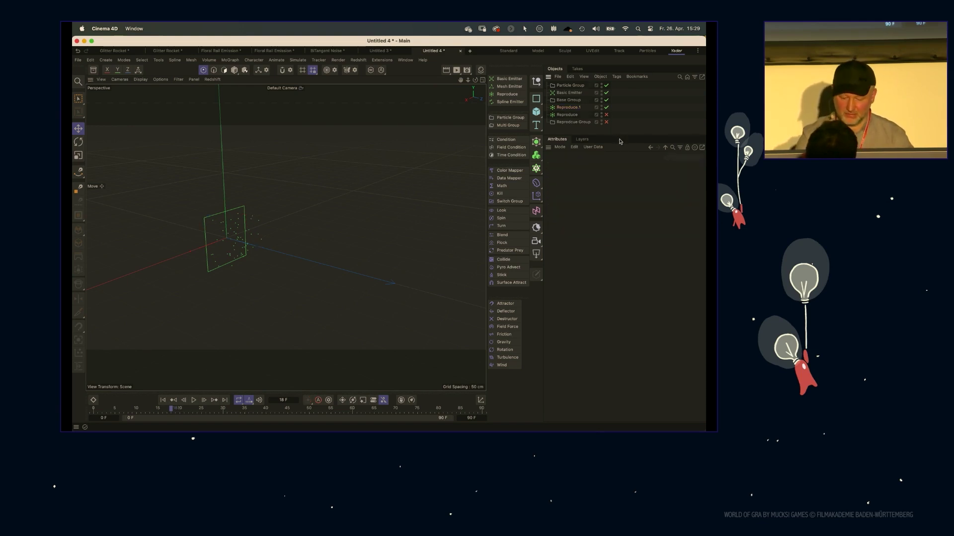
# Step: Create a new empty scene and review the available particle emitter types
pyautogui.press('super+n')
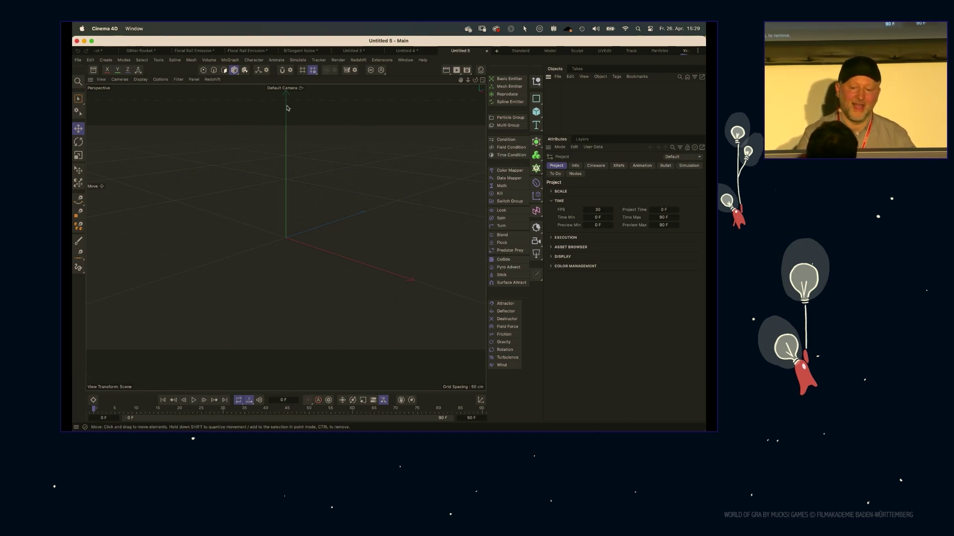
pyautogui.click(296, 60)
pyautogui.moveTo(318, 130)
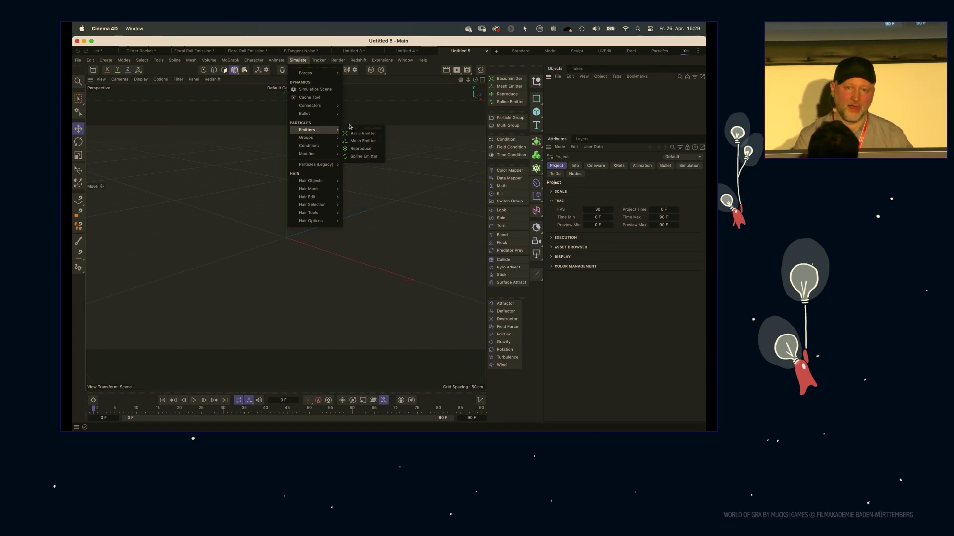
pyautogui.click(342, 104)
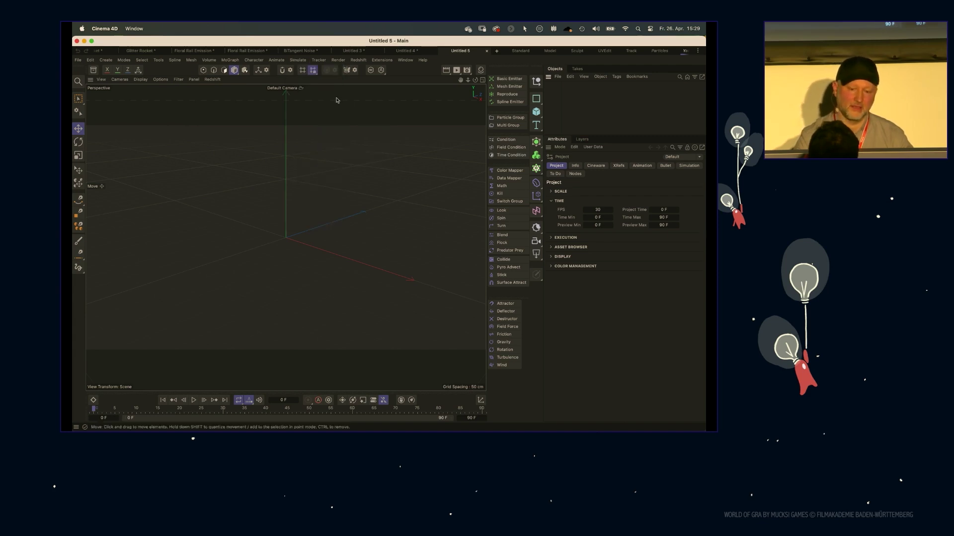
# Step: Load a fresh copy of the Floral Rail Emission particle example from the Asset Browser and hide the browser
pyautogui.click(237, 52)
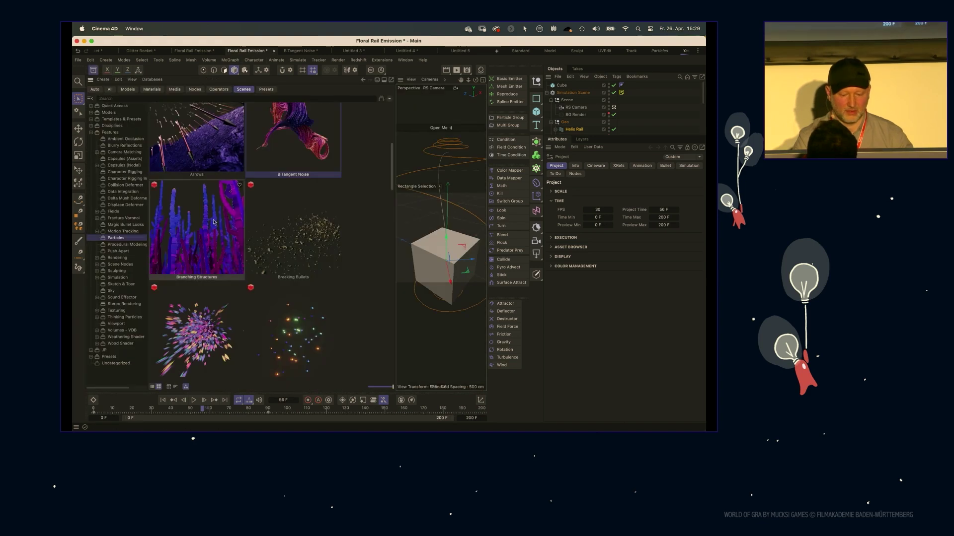
pyautogui.moveTo(391, 184); pyautogui.dragTo(394, 279)
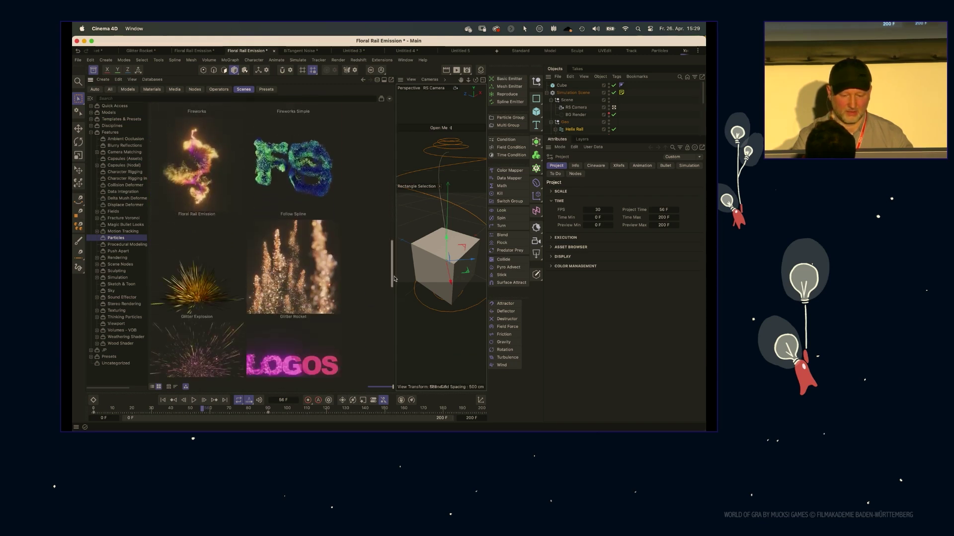
pyautogui.doubleClick(197, 164)
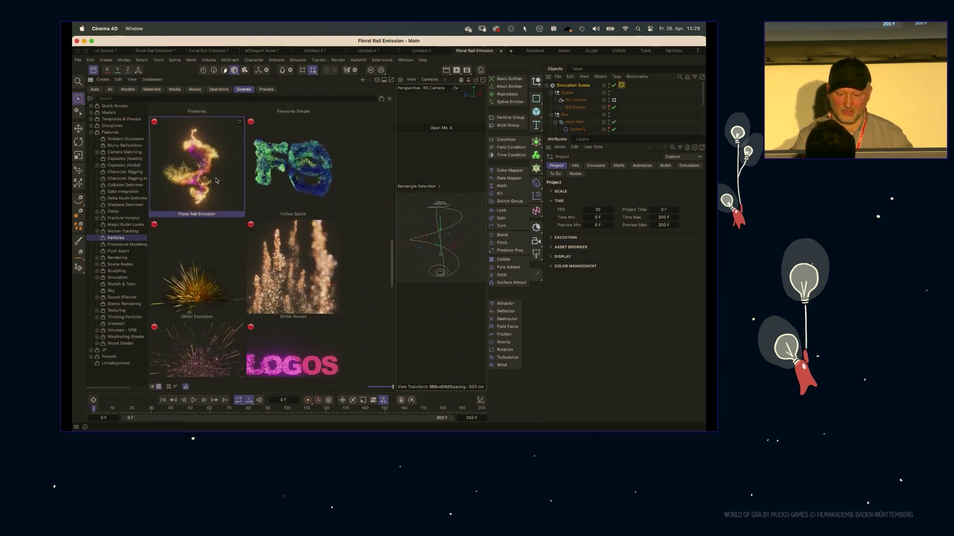
pyautogui.click(93, 70)
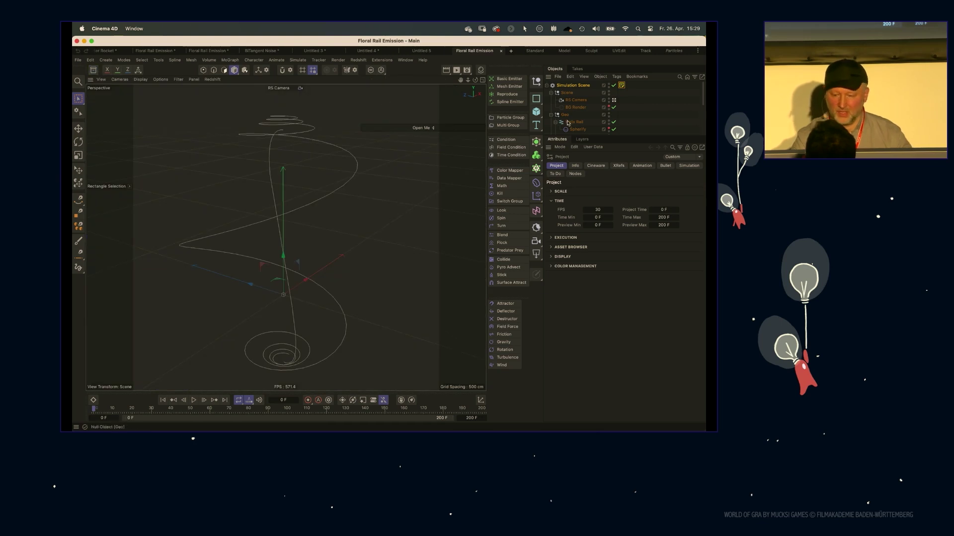
# Step: Enlarge the object list and examine the Spline Group's cache export settings
pyautogui.moveTo(575, 135); pyautogui.dragTo(575, 217)
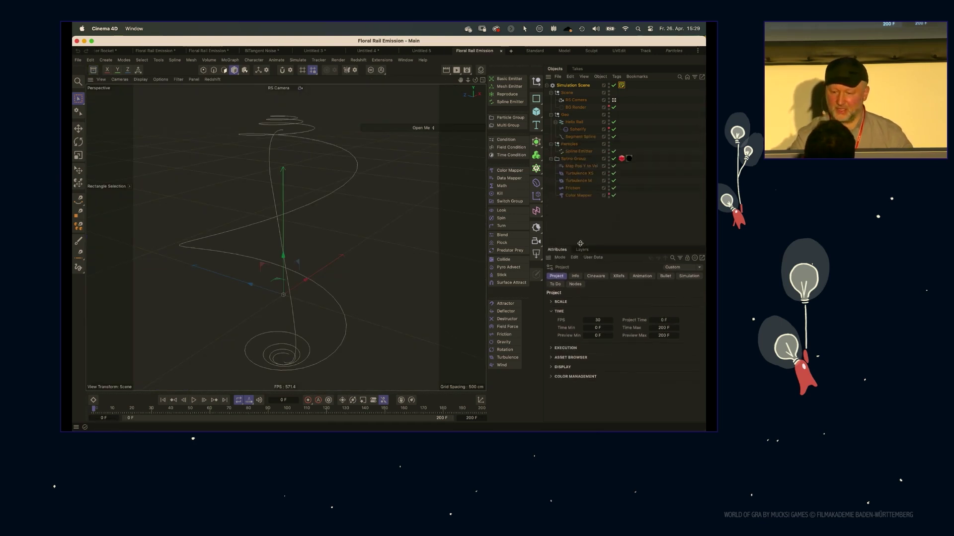
pyautogui.click(574, 159)
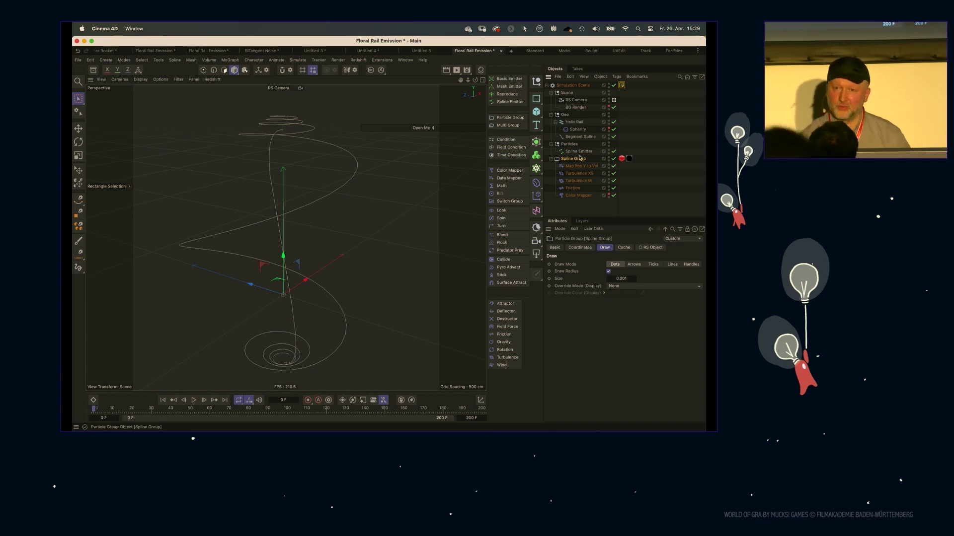
pyautogui.click(630, 247)
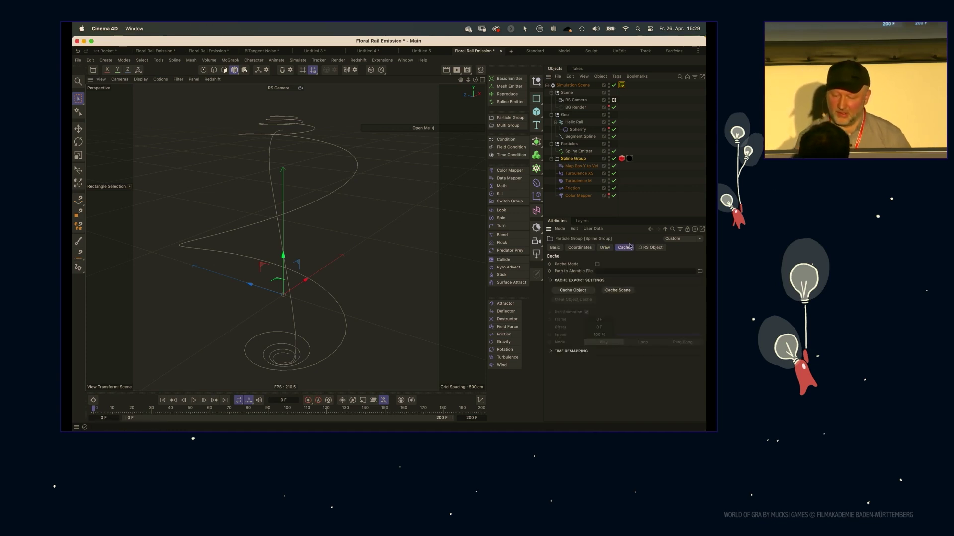
pyautogui.moveTo(616, 217); pyautogui.dragTo(616, 212)
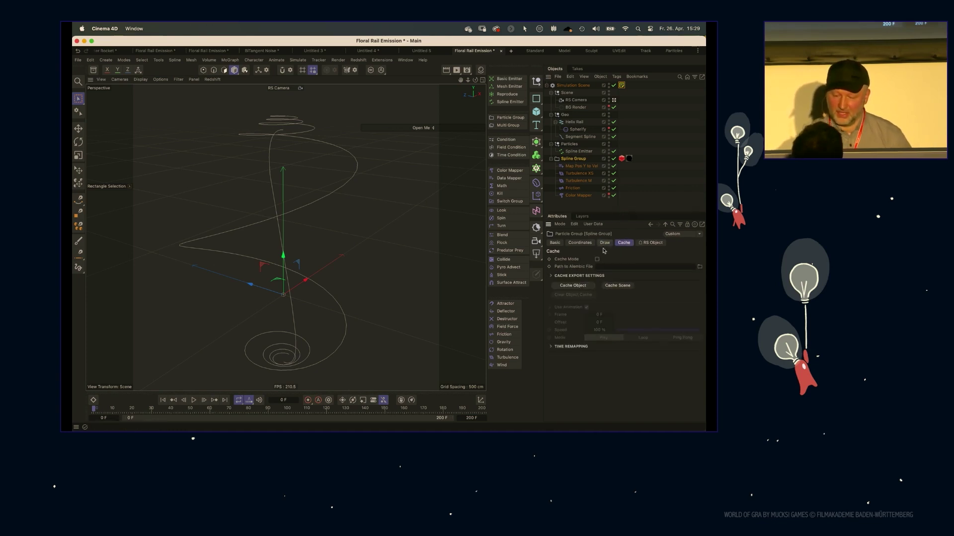
pyautogui.click(585, 276)
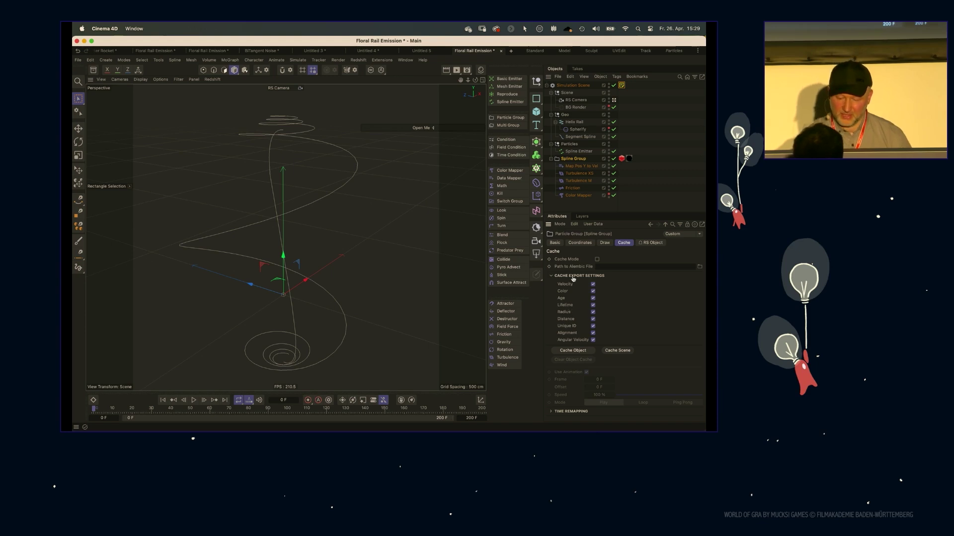
pyautogui.click(593, 306)
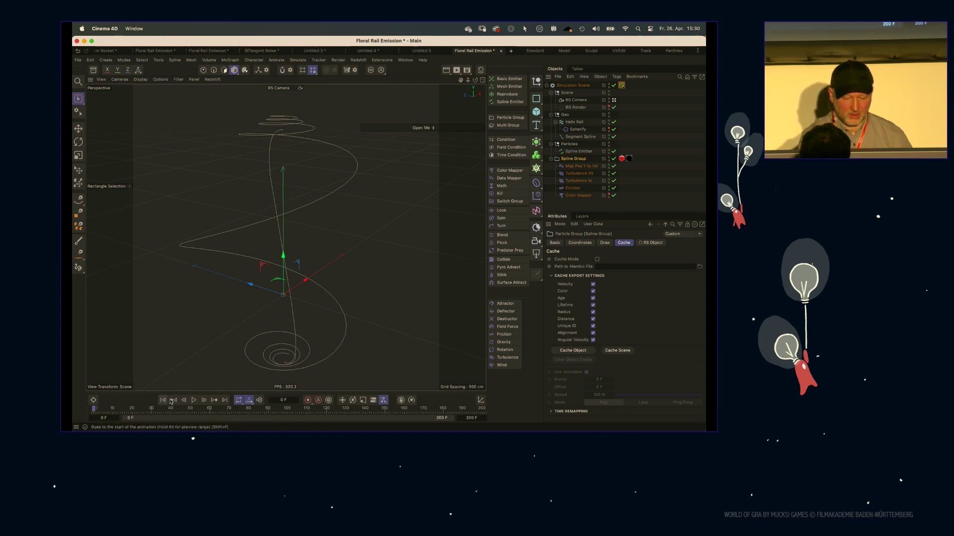
# Step: Play the Floral Rail simulation to frame 22, stop it, and set the project's end frame to 90
pyautogui.click(193, 400)
pyautogui.click(193, 403)
pyautogui.click(472, 418)
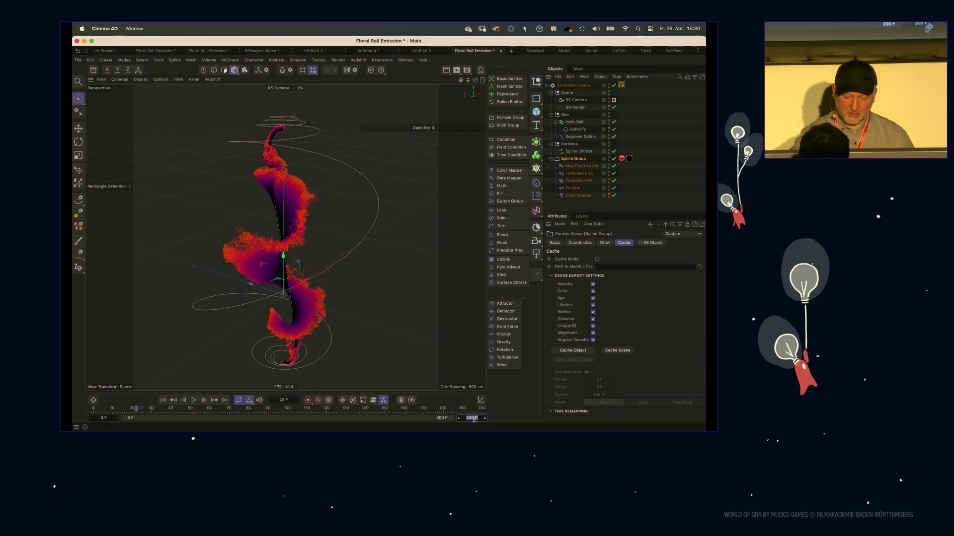
pyautogui.write('90')
pyautogui.press('Return')
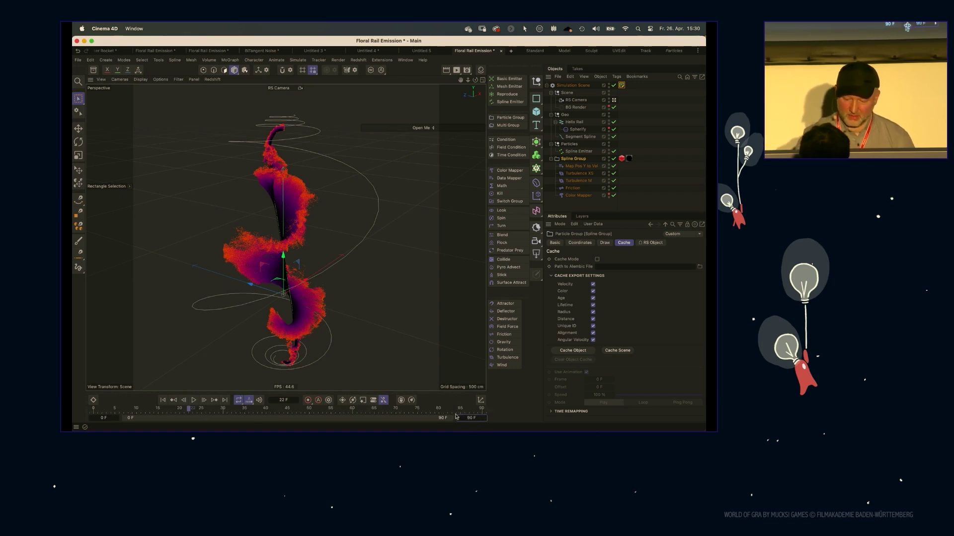
# Step: Replay the uncached Floral Rail simulation from the first frame and stop it at frame 19
pyautogui.hotkey('shift', 'f')
pyautogui.press('F8')
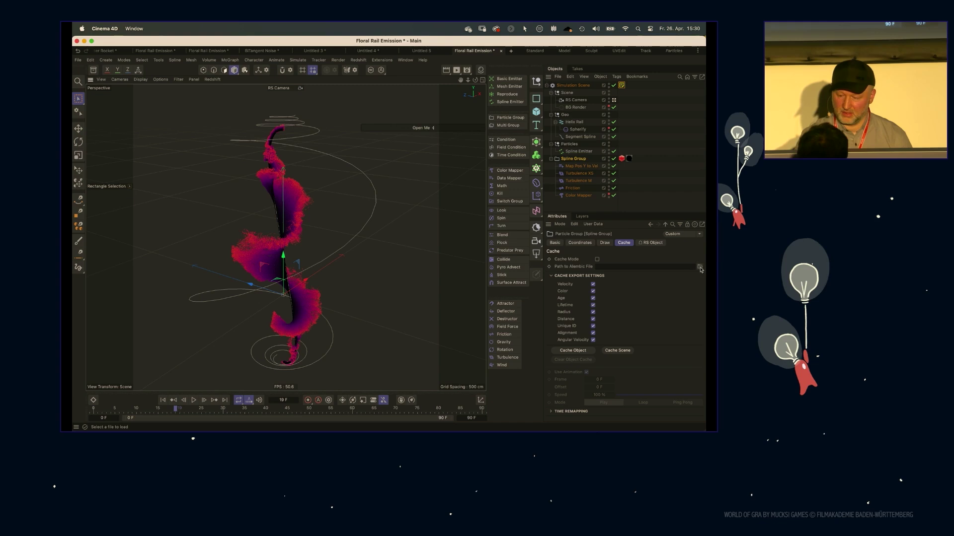
pyautogui.click(699, 267)
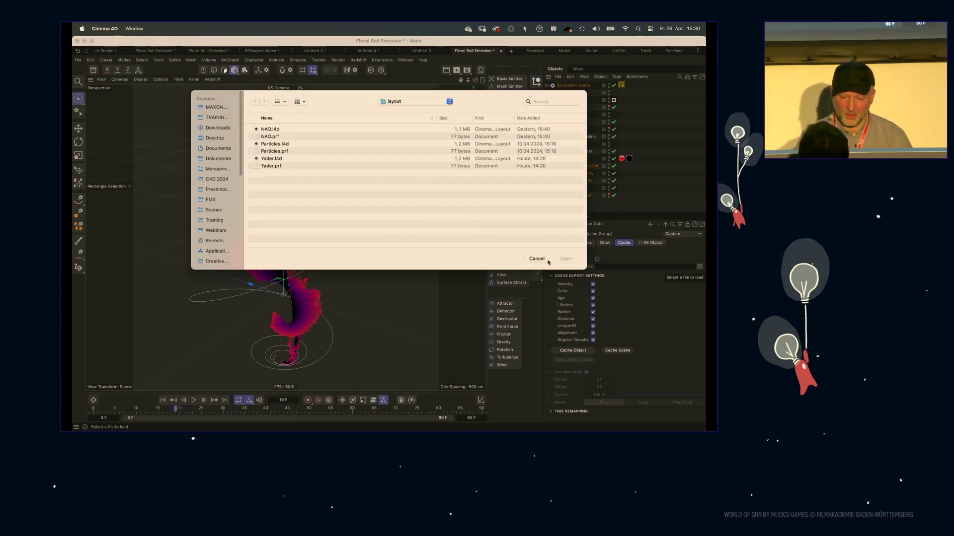
pyautogui.click(417, 101)
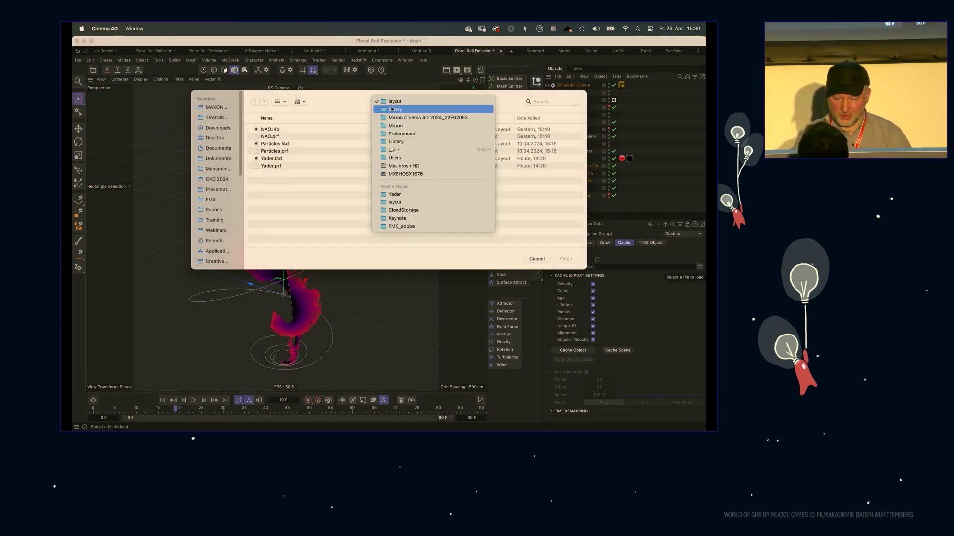
pyautogui.click(208, 139)
pyautogui.click(214, 138)
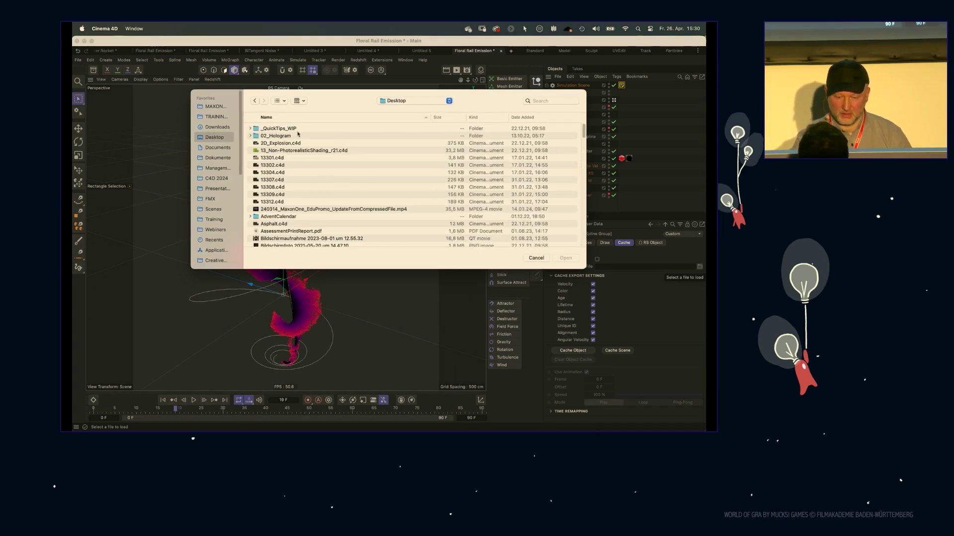
pyautogui.click(254, 101)
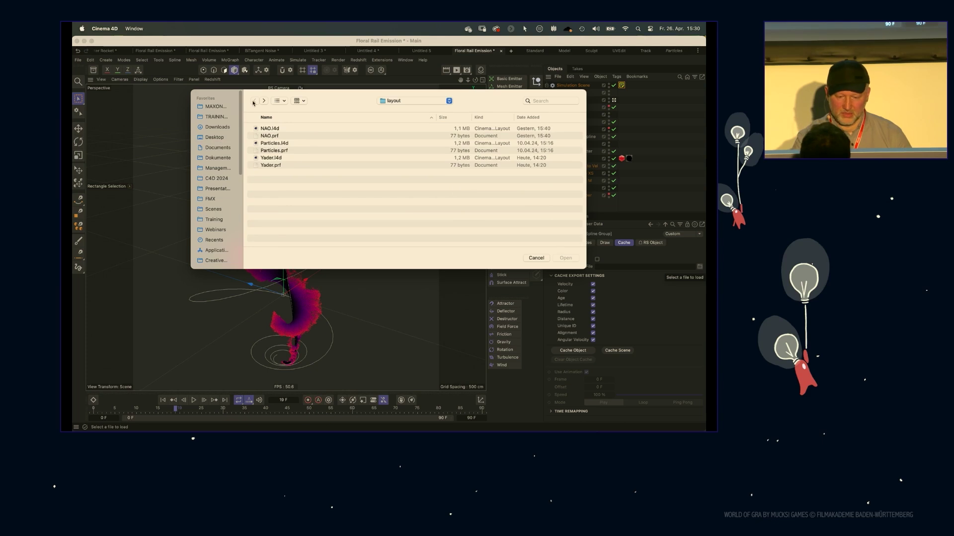
pyautogui.click(273, 130)
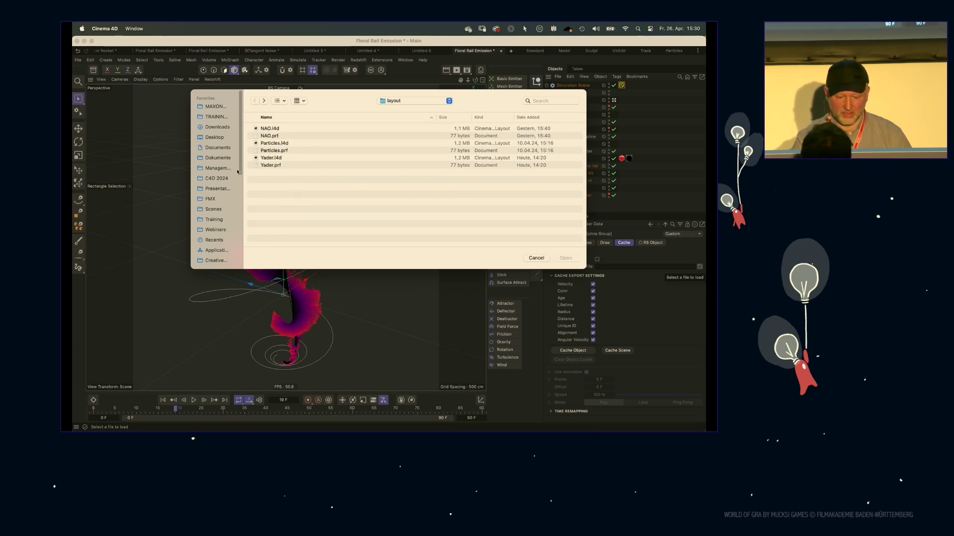
pyautogui.click(210, 199)
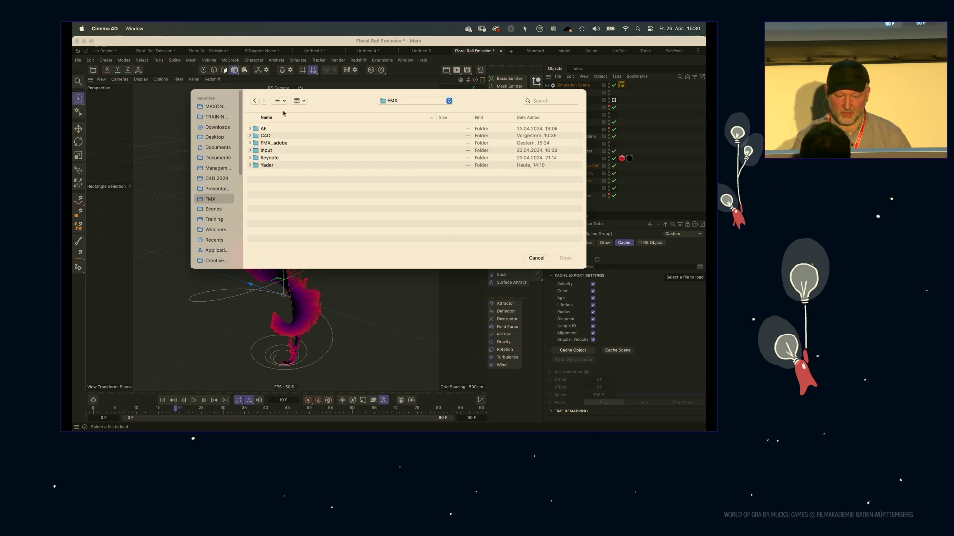
pyautogui.click(292, 167)
pyautogui.click(565, 258)
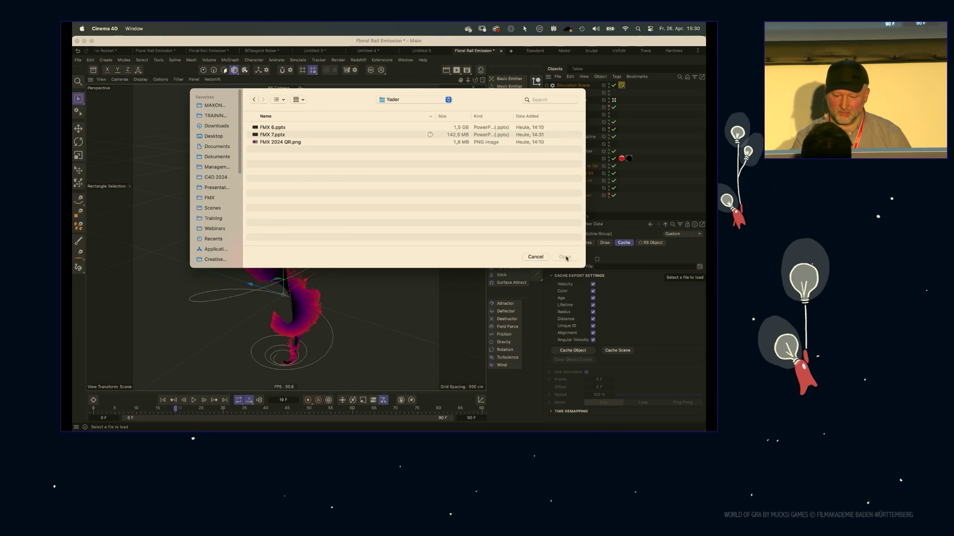
pyautogui.click(535, 257)
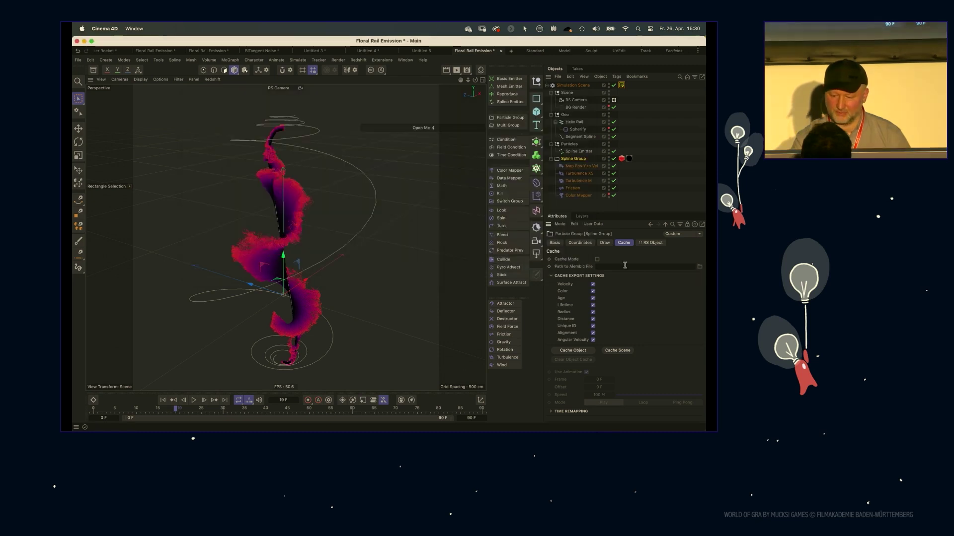
# Step: Collapse the cache export settings and cache the Spline Group object as "myparticles" in a new folder named "cache"
pyautogui.click(577, 276)
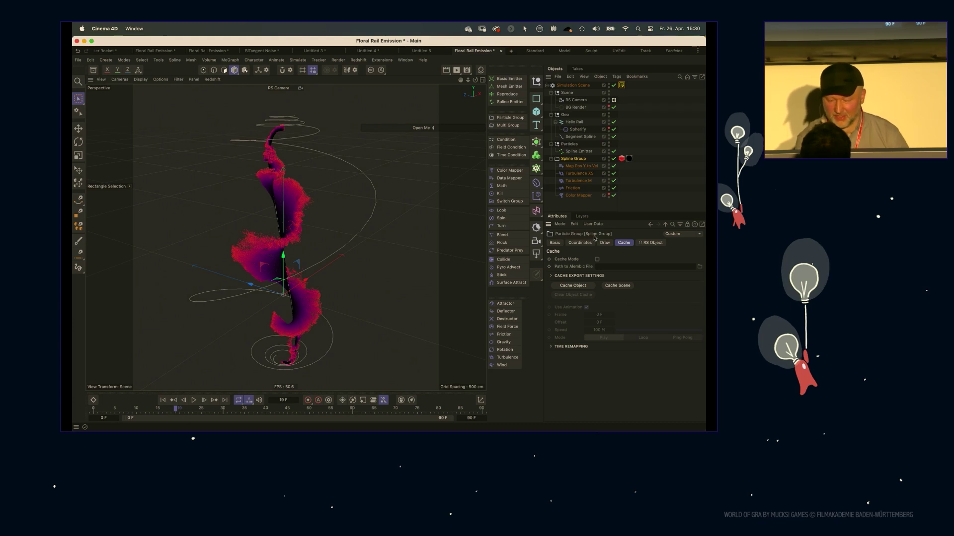
pyautogui.click(581, 286)
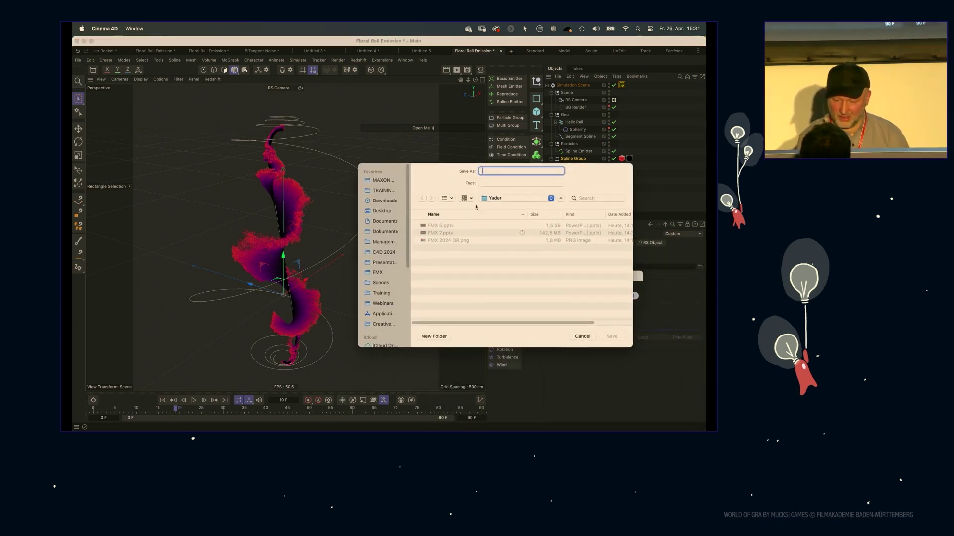
pyautogui.click(435, 336)
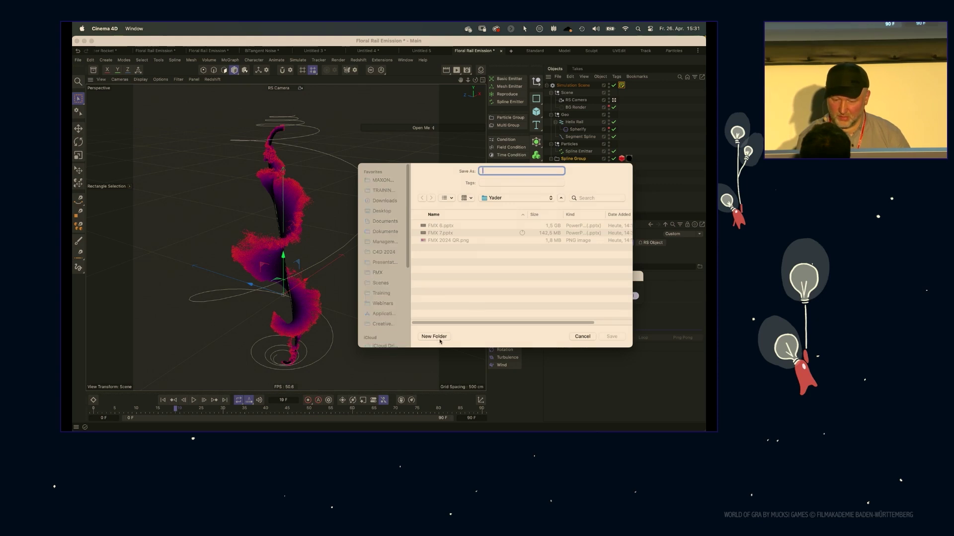
pyautogui.write('cache')
pyautogui.click(544, 272)
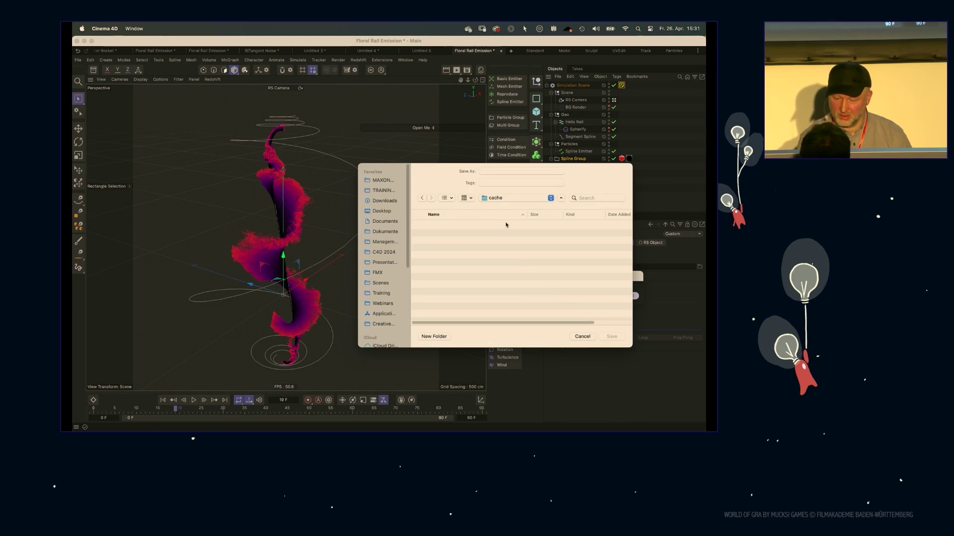
pyautogui.click(498, 171)
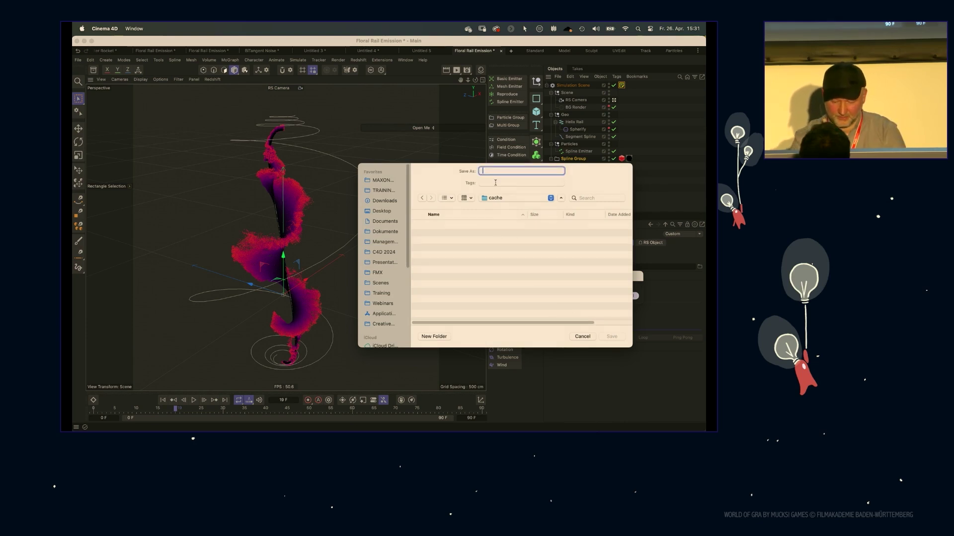
pyautogui.write('myparticles')
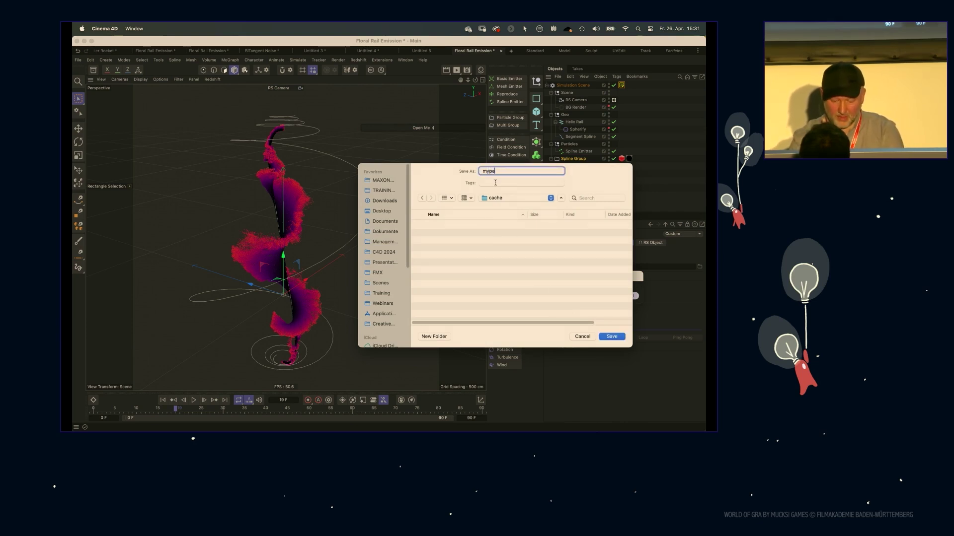
pyautogui.click(601, 338)
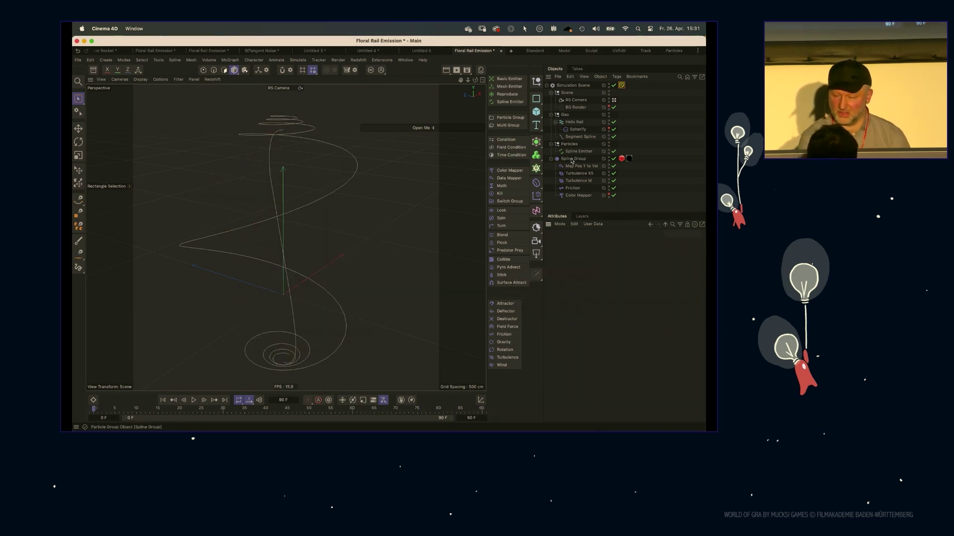
# Step: Scrub through the cached simulation and disable the Spline Emitter and all five modifiers under the Spline Group
pyautogui.moveTo(123, 410); pyautogui.dragTo(279, 410)
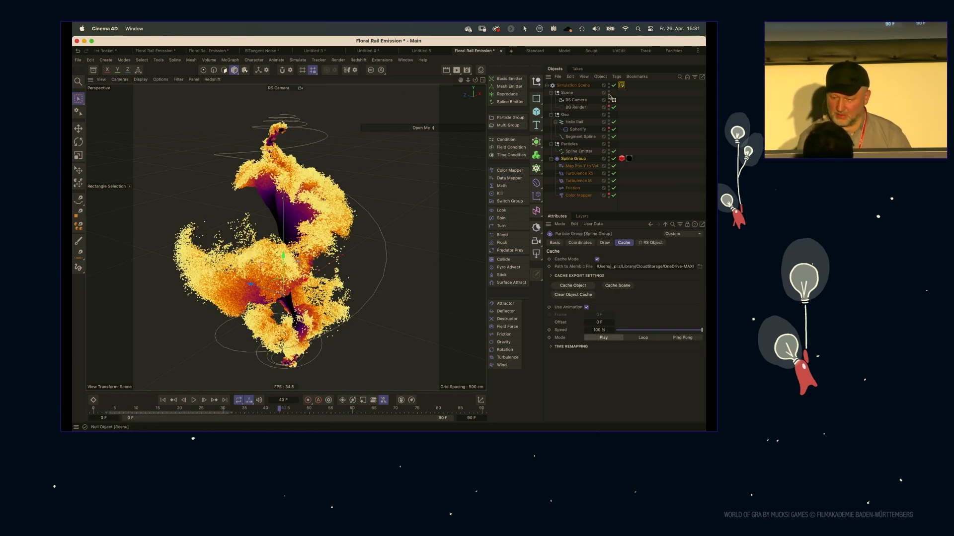
pyautogui.click(613, 151)
pyautogui.click(614, 195)
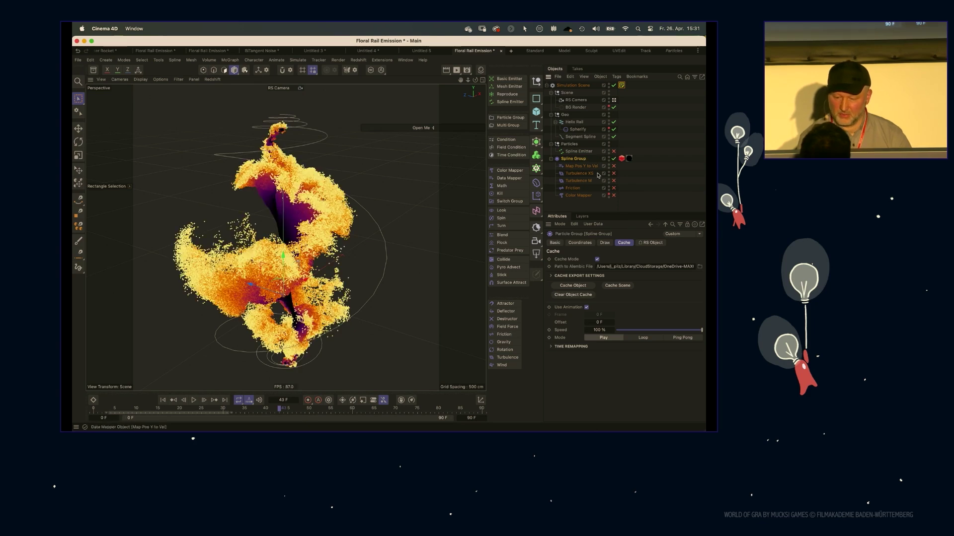
pyautogui.moveTo(232, 411); pyautogui.dragTo(219, 381)
# Step: Check the cached particles' point count in Points mode while scrubbing to frame 64, and return to Model mode
pyautogui.click(203, 70)
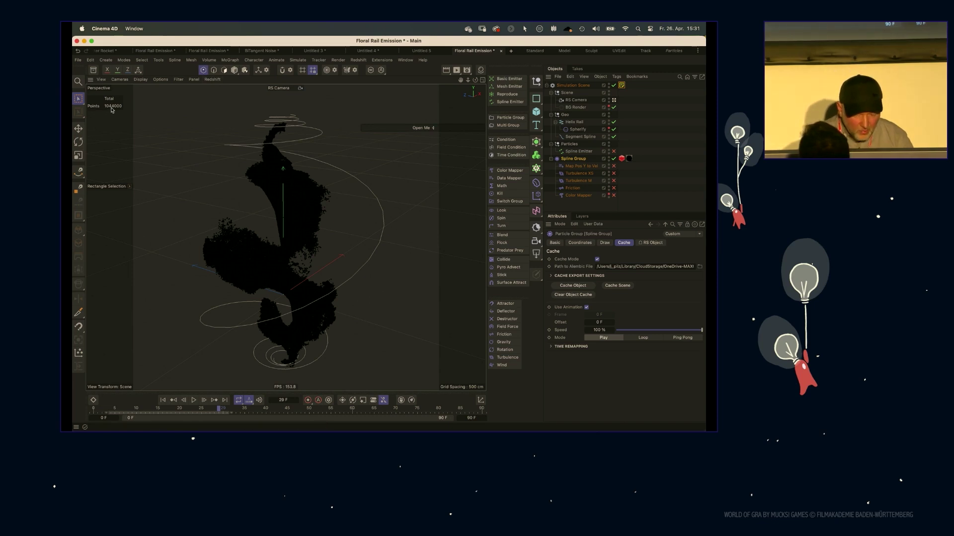
pyautogui.moveTo(231, 411); pyautogui.dragTo(370, 411)
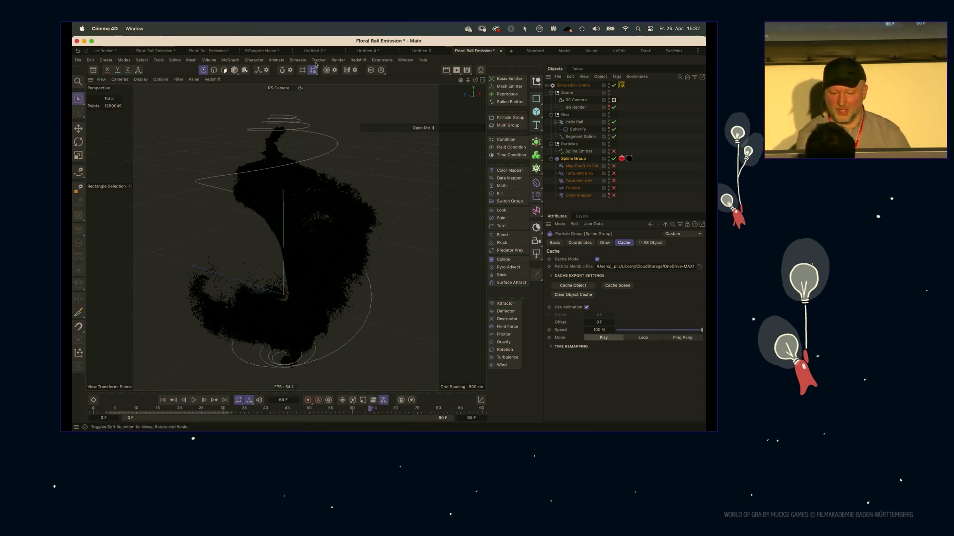
pyautogui.click(234, 70)
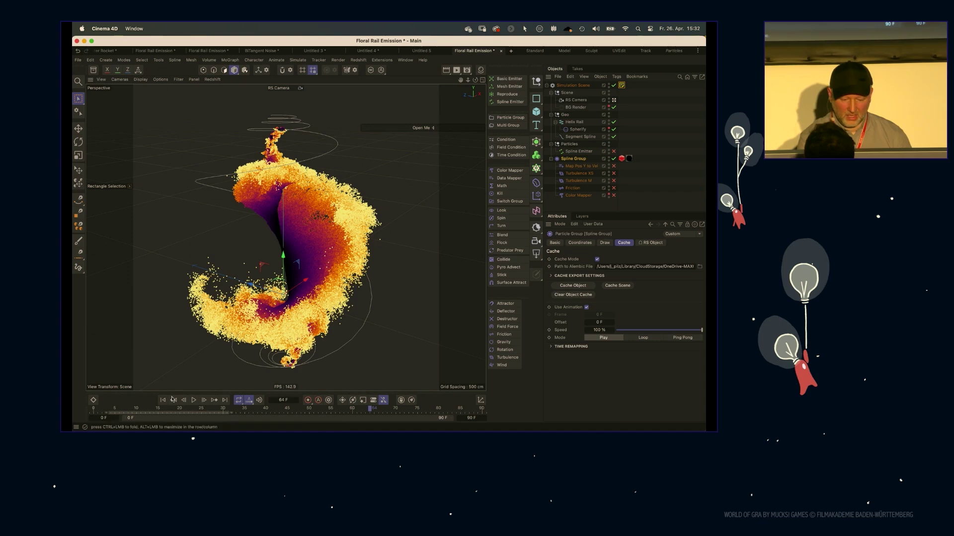
# Step: Play the cached simulation, stop it at frame 70, and clear the object selection
pyautogui.click(193, 401)
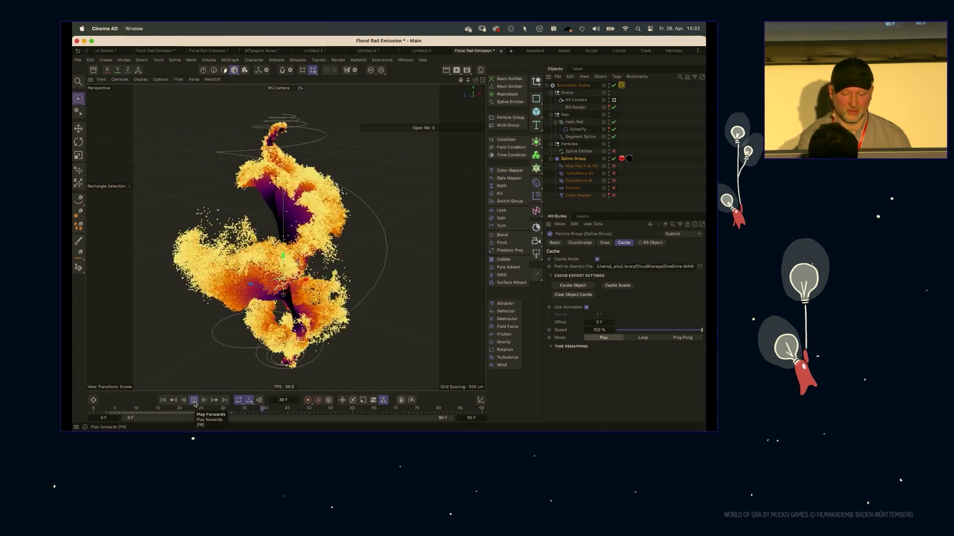
pyautogui.click(195, 402)
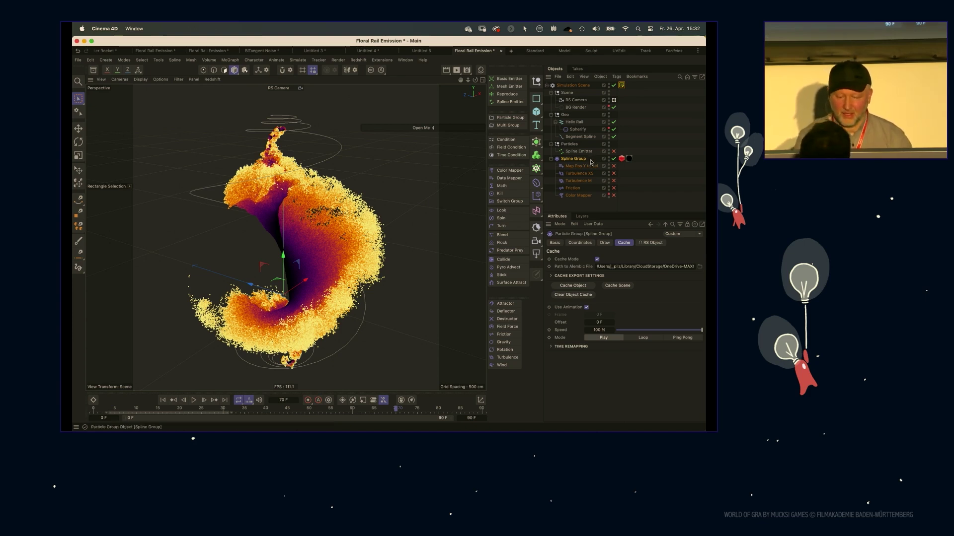
pyautogui.click(584, 209)
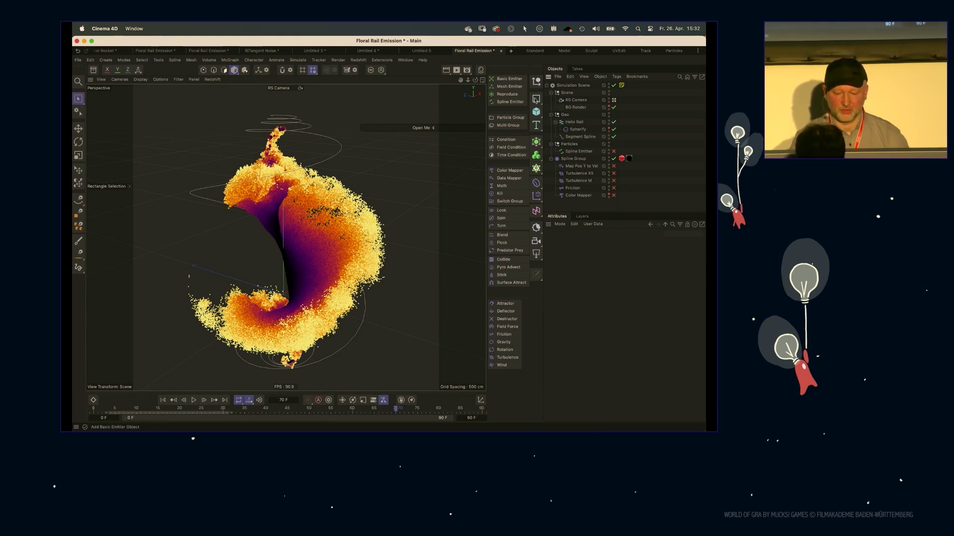
# Step: Add a Camera deformer as a child of the Spline Group
pyautogui.click(572, 159)
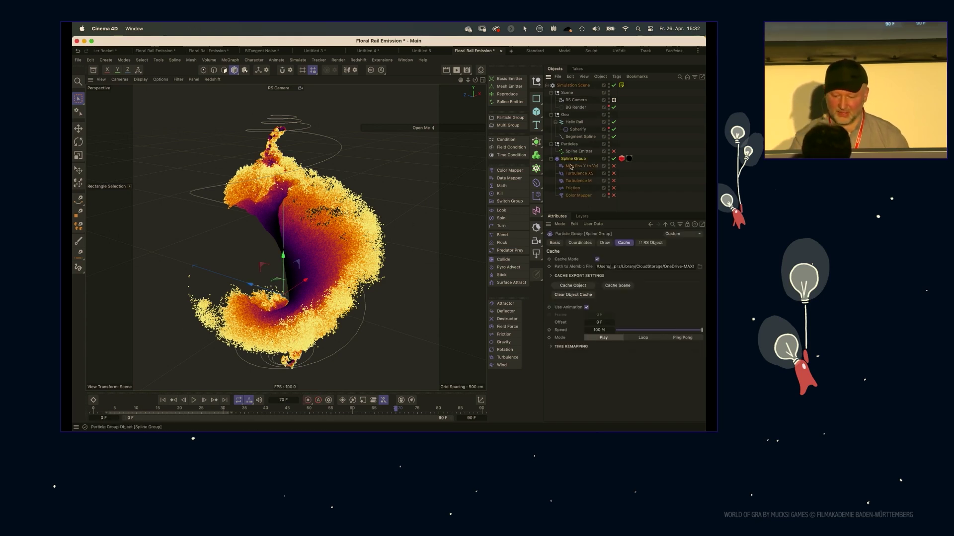
pyautogui.click(536, 185)
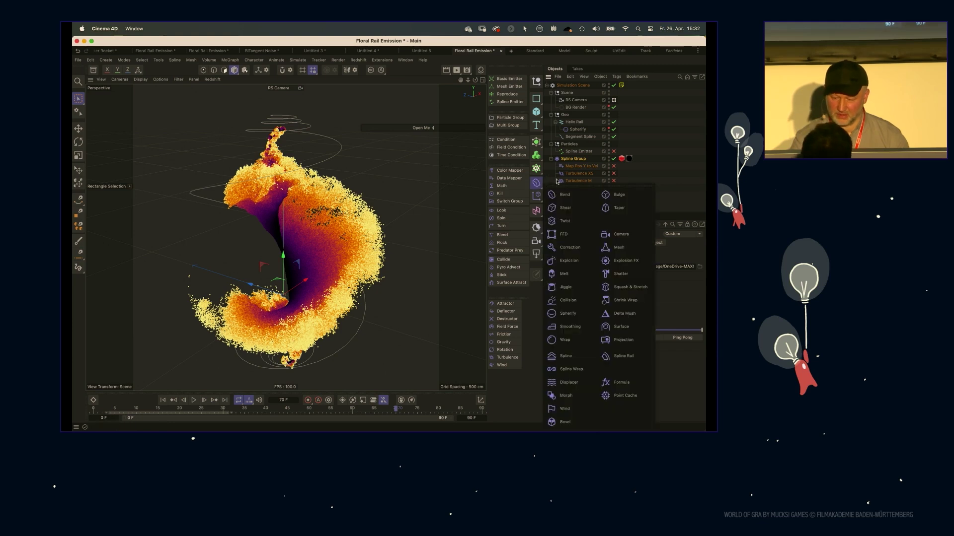
pyautogui.click(618, 234)
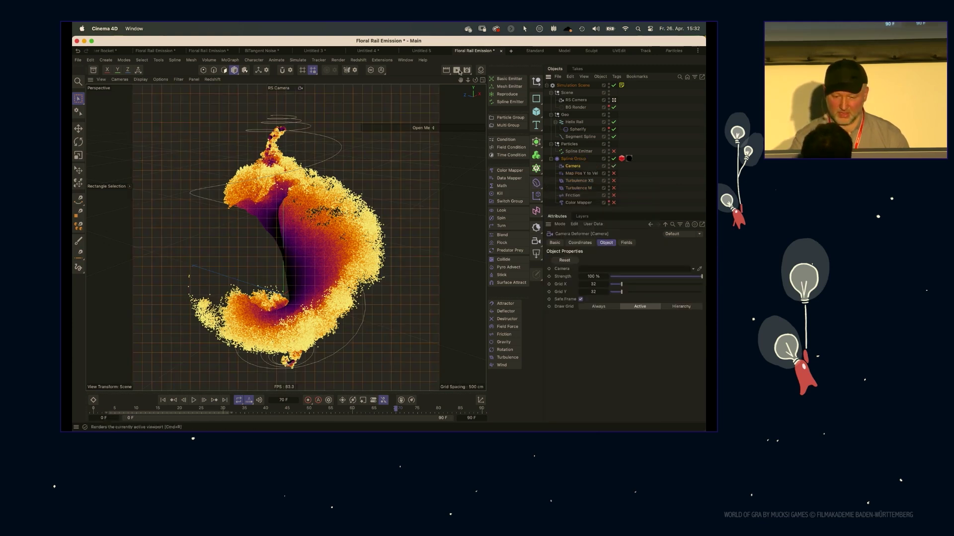
pyautogui.click(539, 182)
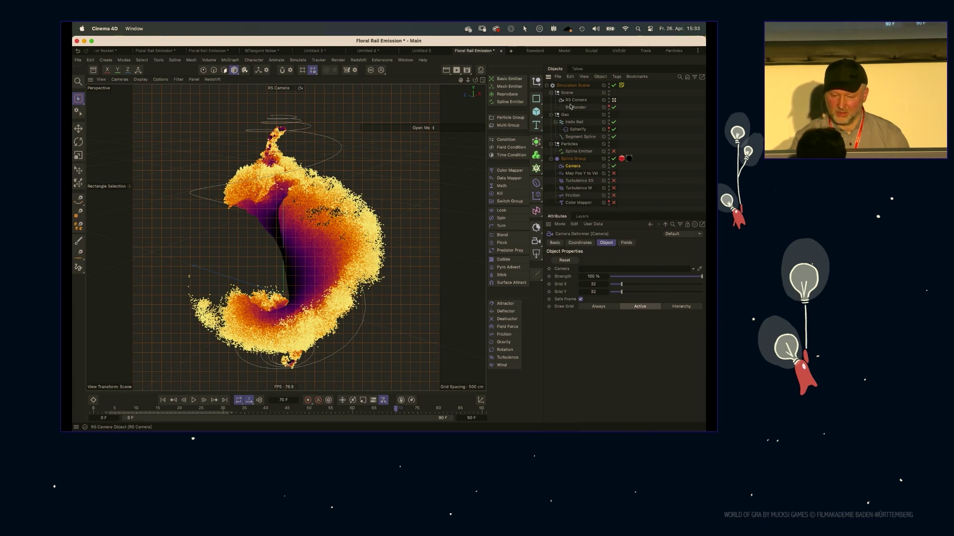
# Step: Distort the Camera deformer's grid in several places with the Magnet tool and play the deformed particle cache
pyautogui.press('m')
pyautogui.press('i')
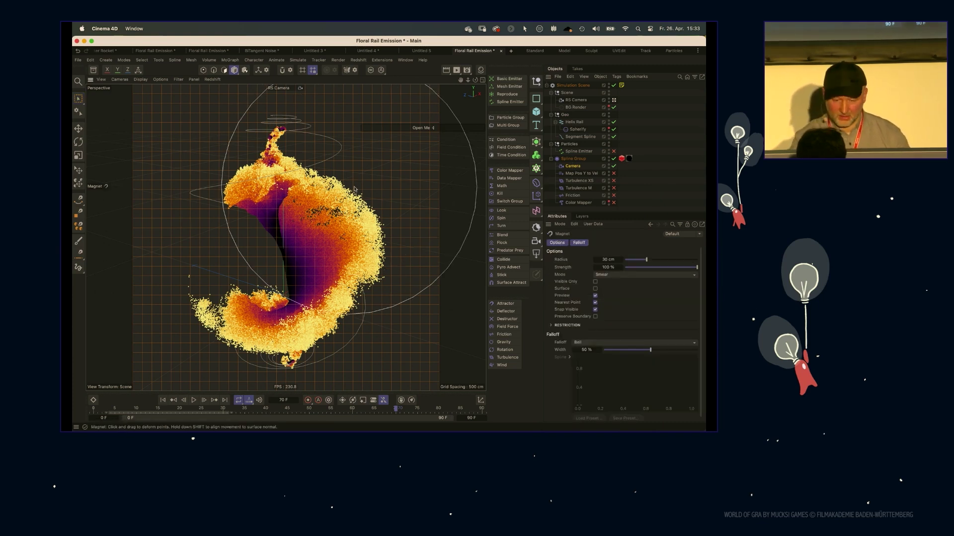
pyautogui.moveTo(357, 175); pyautogui.dragTo(349, 192)
pyautogui.moveTo(258, 170); pyautogui.dragTo(252, 162)
pyautogui.moveTo(264, 226)
pyautogui.mouseDown()
pyautogui.moveTo(289, 223)
pyautogui.moveTo(276, 226)
pyautogui.mouseUp()
pyautogui.moveTo(380, 308)
pyautogui.mouseDown()
pyautogui.moveTo(278, 288)
pyautogui.moveTo(344, 273)
pyautogui.moveTo(298, 223)
pyautogui.moveTo(356, 292)
pyautogui.moveTo(329, 284)
pyautogui.moveTo(360, 212)
pyautogui.moveTo(343, 223)
pyautogui.mouseUp()
pyautogui.click(555, 210)
pyautogui.click(194, 399)
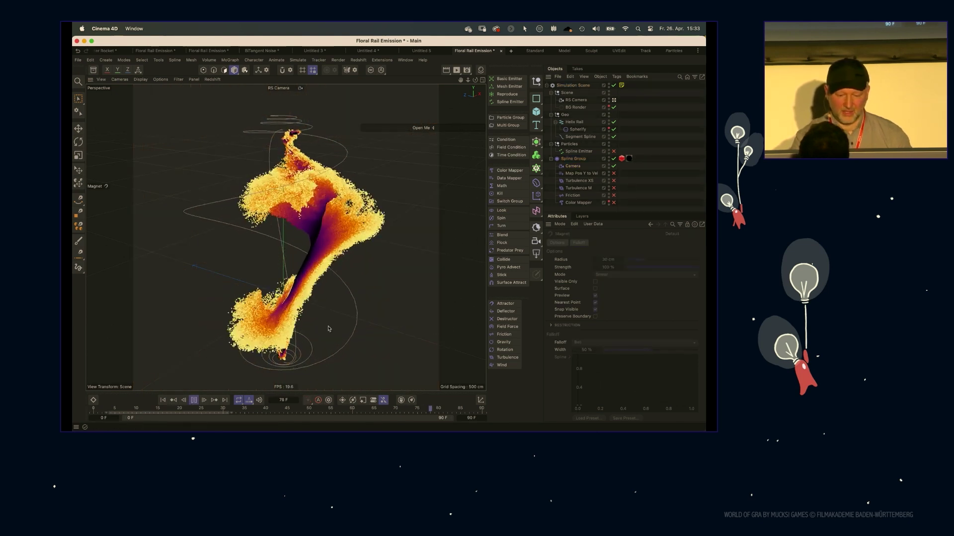
# Step: Stop playback at frame 47 and toggle the Camera deformer to compare its effect, leaving it disabled
pyautogui.click(614, 167)
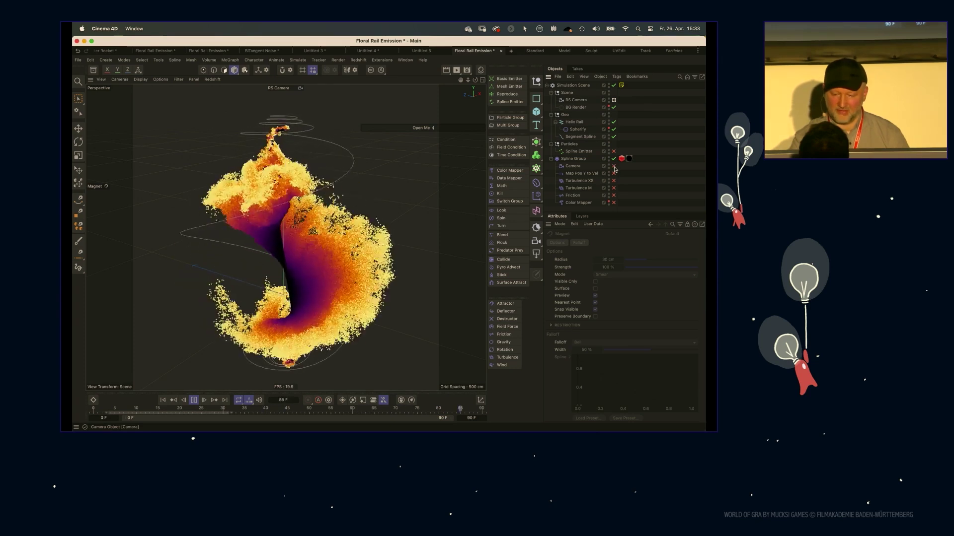
pyautogui.press('space')
pyautogui.click(614, 166)
pyautogui.click(614, 167)
pyautogui.click(573, 166)
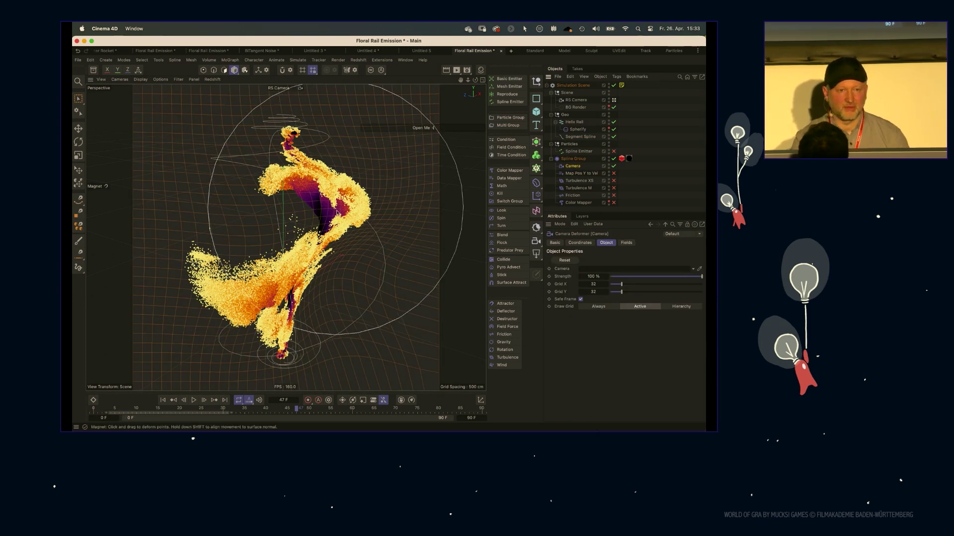
pyautogui.click(614, 166)
# Step: Add a Taper deformer under the Spline Group and increase its strength to narrow the upper particles
pyautogui.click(535, 183)
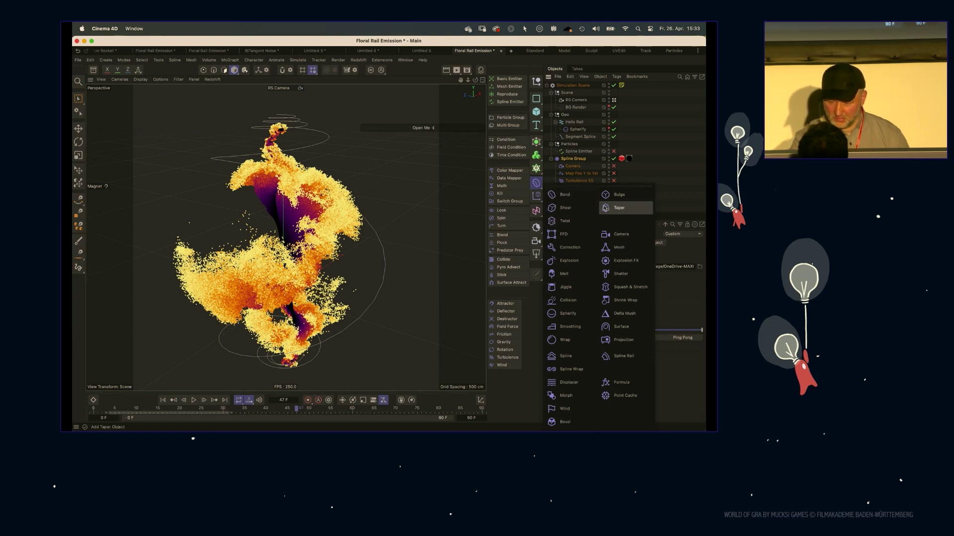
pyautogui.click(619, 208)
pyautogui.moveTo(644, 292); pyautogui.dragTo(666, 292)
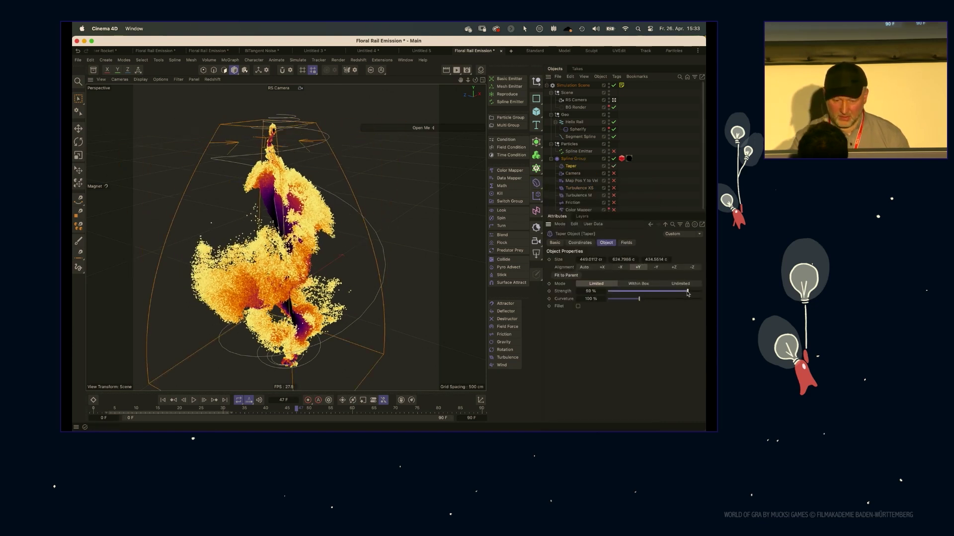
# Step: Add a Twist deformer under the Spline Group with an angle of about 228° and Unlimited mode, and play the cache
pyautogui.click(573, 159)
pyautogui.click(536, 181)
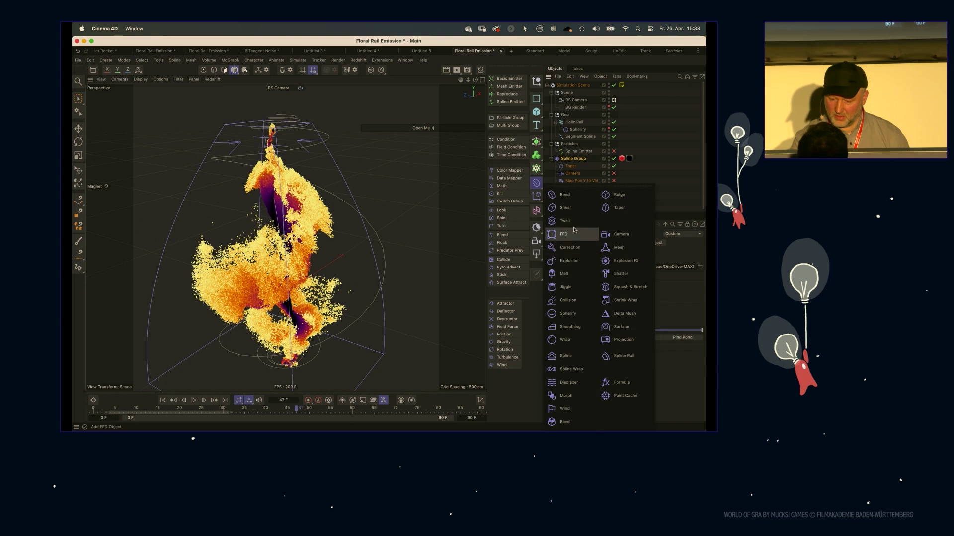
pyautogui.click(566, 221)
pyautogui.moveTo(644, 292); pyautogui.dragTo(668, 292)
pyautogui.click(680, 284)
pyautogui.press('space')
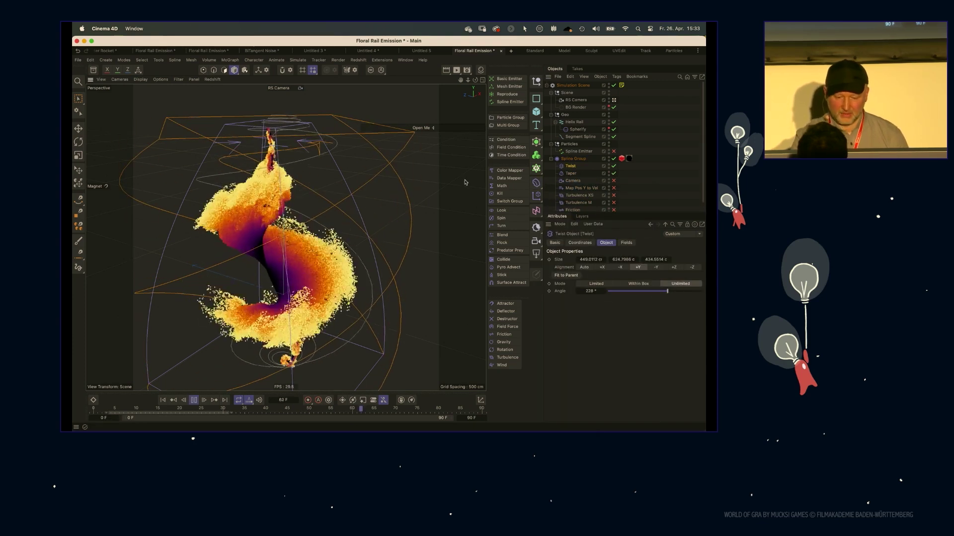
# Step: Toggle the Twist and Taper deformers during playback to compare their effect, and stop at frame 30
pyautogui.click(615, 177)
pyautogui.moveTo(614, 166); pyautogui.dragTo(615, 175)
pyautogui.press('F8')
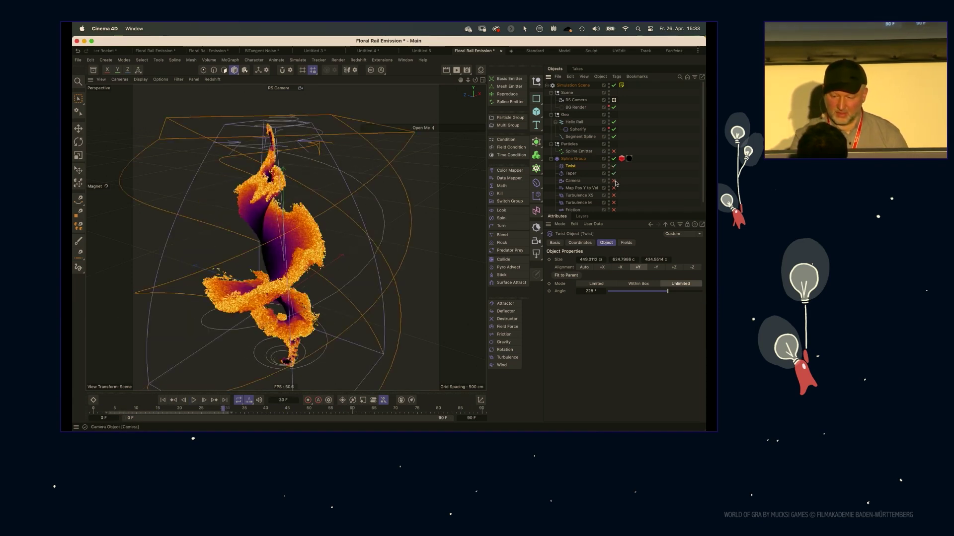
# Step: Enable the Camera deformer in combination with Twist and Taper, inspect the deformed particles, and collapse the Spline Group hierarchy
pyautogui.click(614, 181)
pyautogui.click(576, 182)
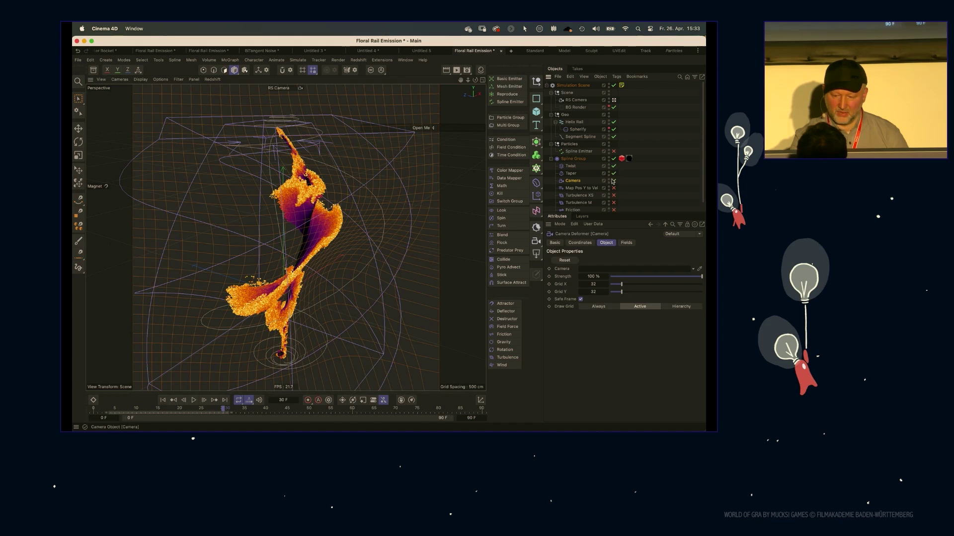
pyautogui.moveTo(614, 167); pyautogui.dragTo(614, 182)
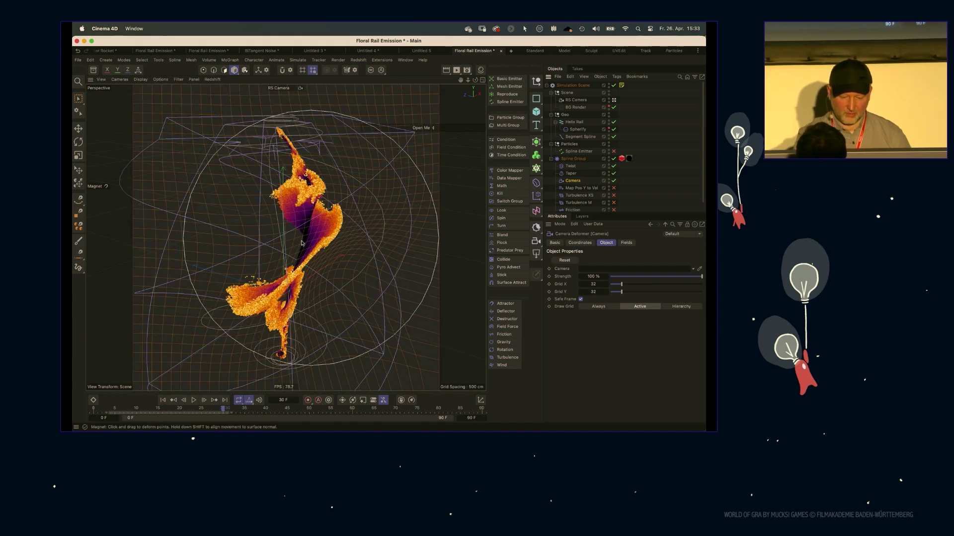
pyautogui.keyDown('alt'); pyautogui.moveTo(320, 240); pyautogui.dragTo(365, 224); pyautogui.keyUp('alt')
pyautogui.click(622, 182)
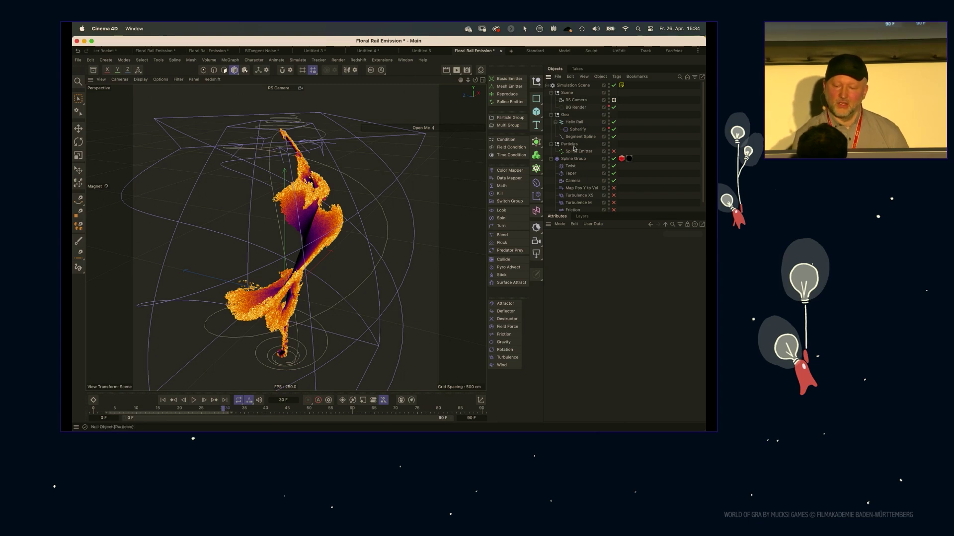
pyautogui.click(555, 160)
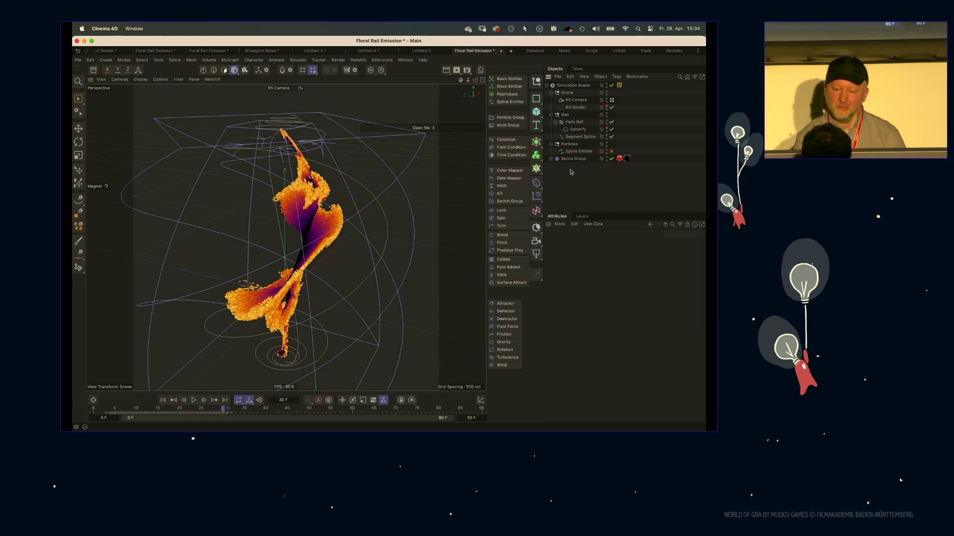
# Step: Add a MoGraph Sound effector to the scene and enlarge the Attributes area to show its settings
pyautogui.click(229, 59)
pyautogui.moveTo(285, 73)
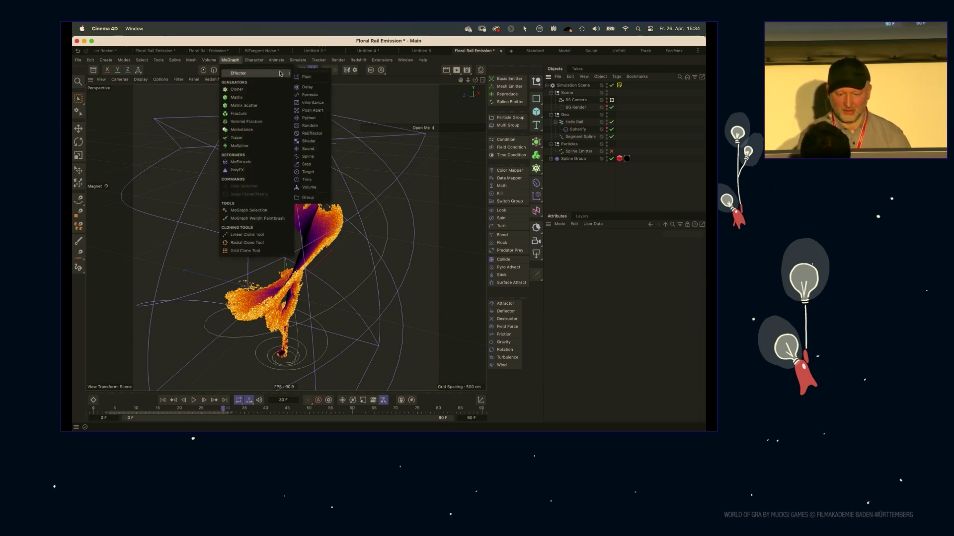
pyautogui.click(308, 149)
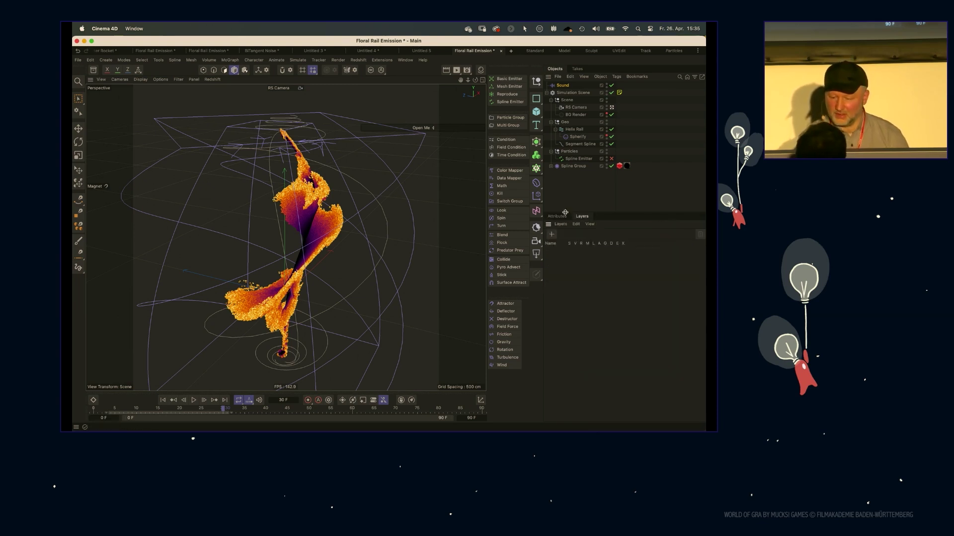
pyautogui.moveTo(564, 214); pyautogui.dragTo(566, 184)
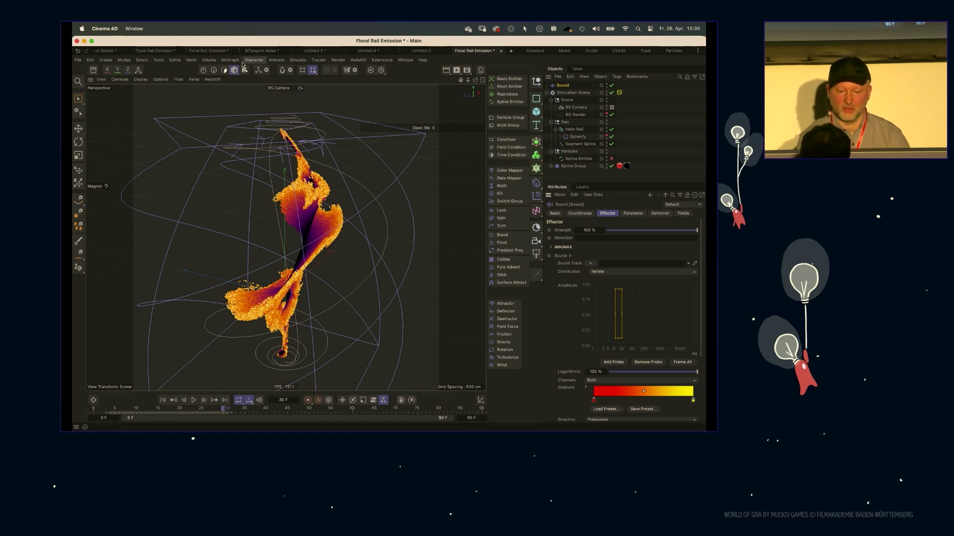
pyautogui.click(230, 60)
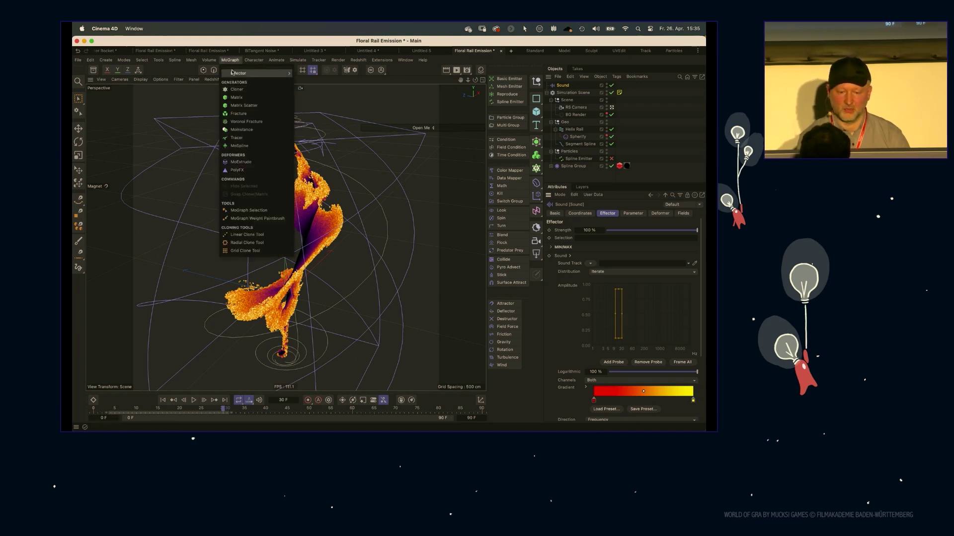
pyautogui.click(341, 115)
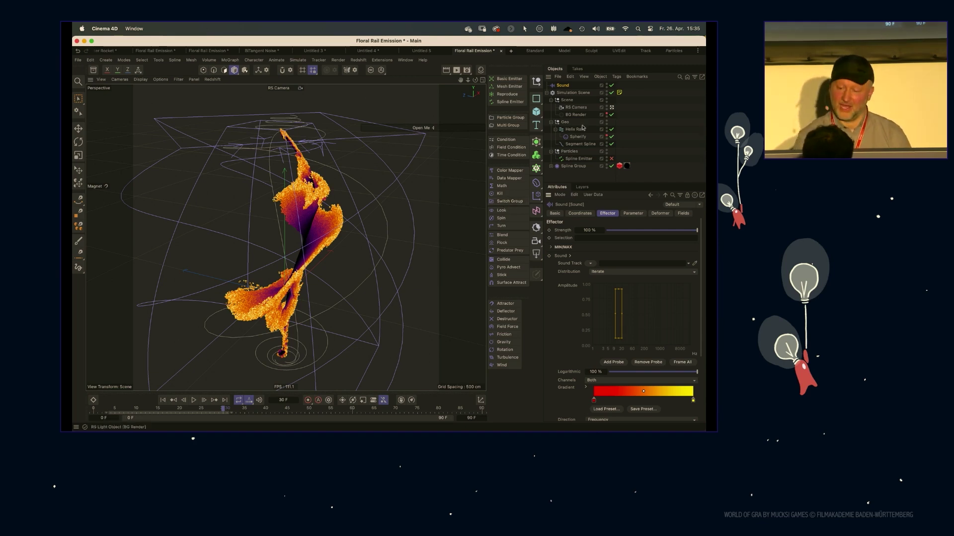
# Step: Create a new project containing a Basic Emitter and a Sound Field
pyautogui.press('super+n')
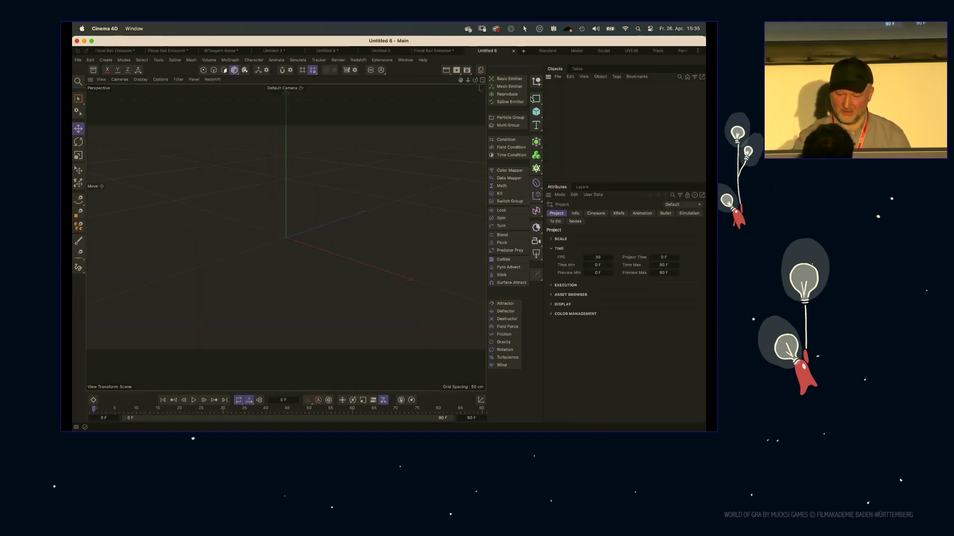
pyautogui.click(509, 78)
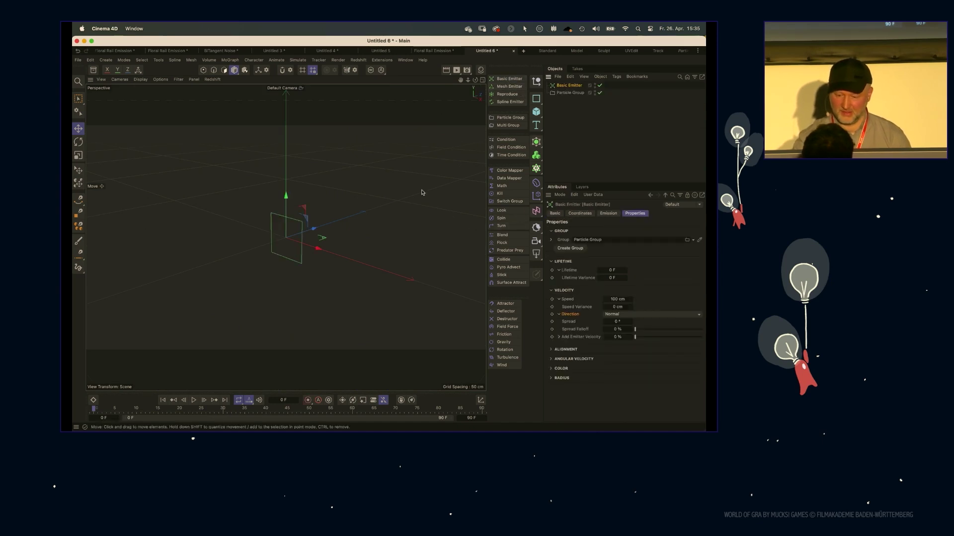
pyautogui.click(536, 210)
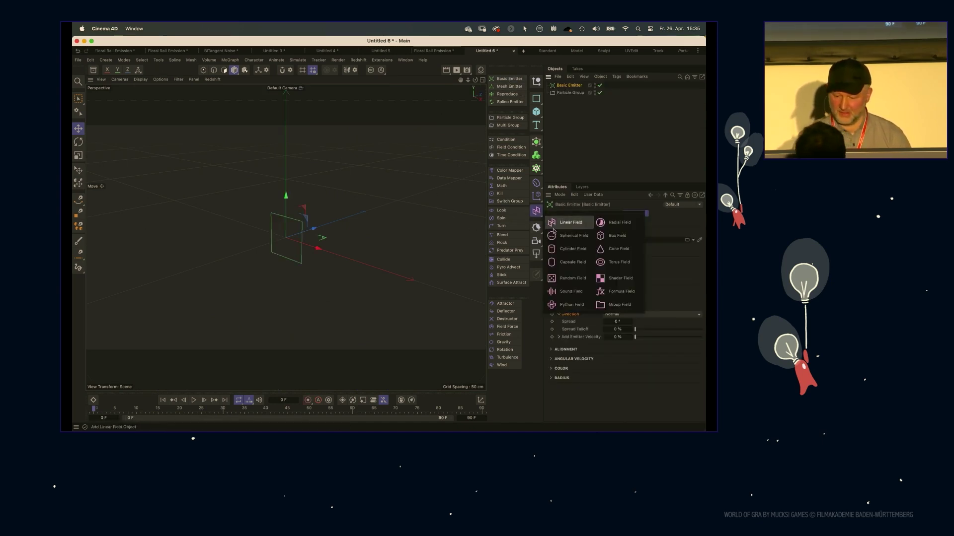
pyautogui.click(571, 291)
pyautogui.moveTo(475, 81); pyautogui.dragTo(538, 89)
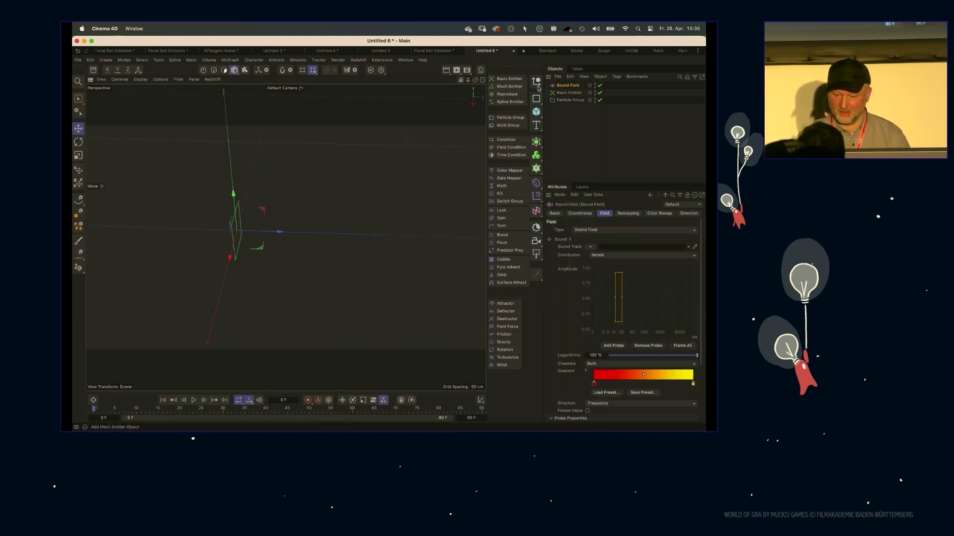
# Step: Play the Basic Emitter's simulation up to frame 23 and display the Sound Field's settings
pyautogui.click(566, 93)
pyautogui.press('space')
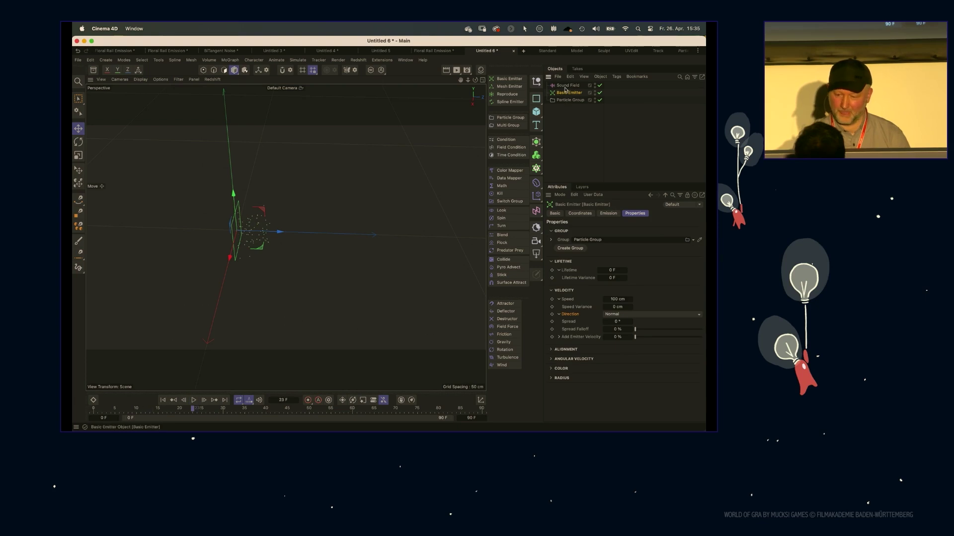
pyautogui.click(567, 85)
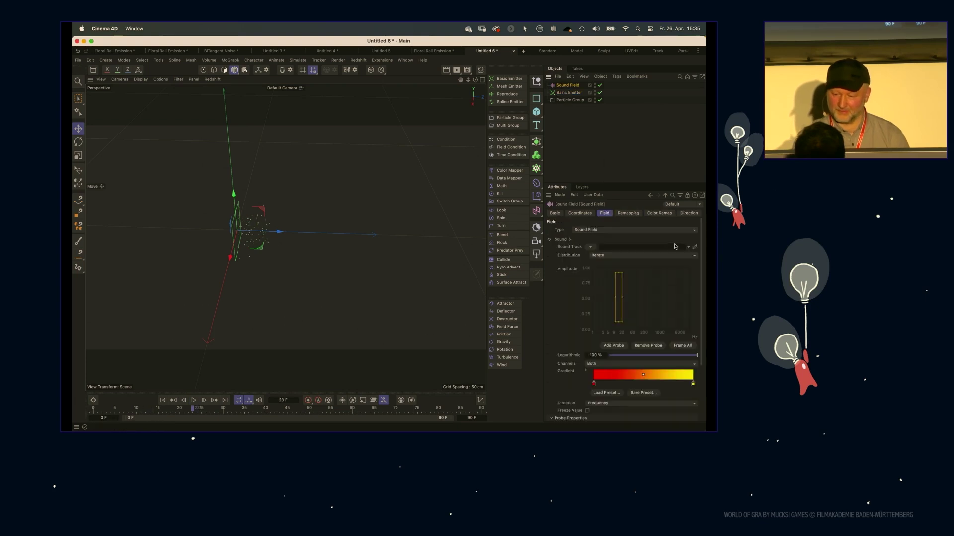
# Step: Search the Asset Browser for a sound file using the terms "mp3" and "wav"
pyautogui.click(93, 70)
pyautogui.click(140, 100)
pyautogui.write('mp3')
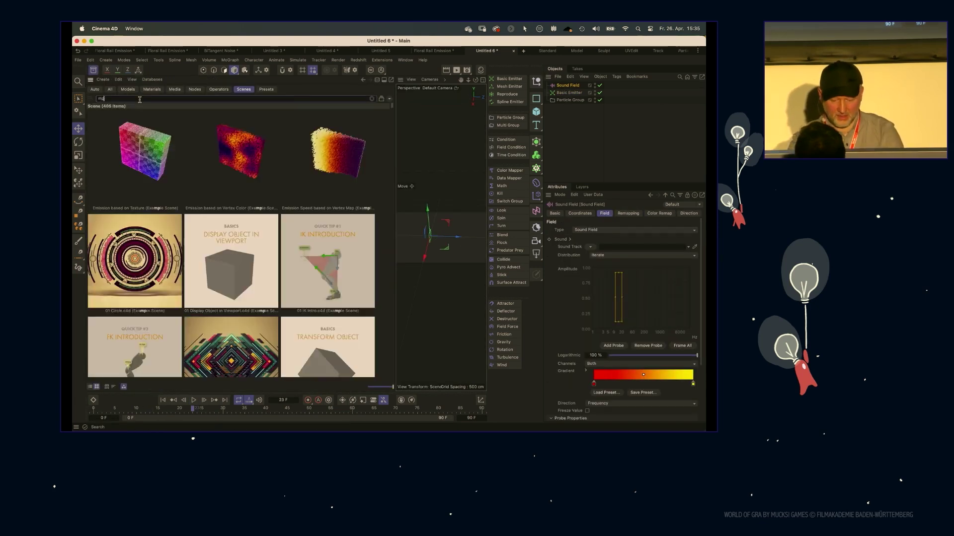
pyautogui.press('BackSpace')
pyautogui.press('BackSpace')
pyautogui.press('BackSpace')
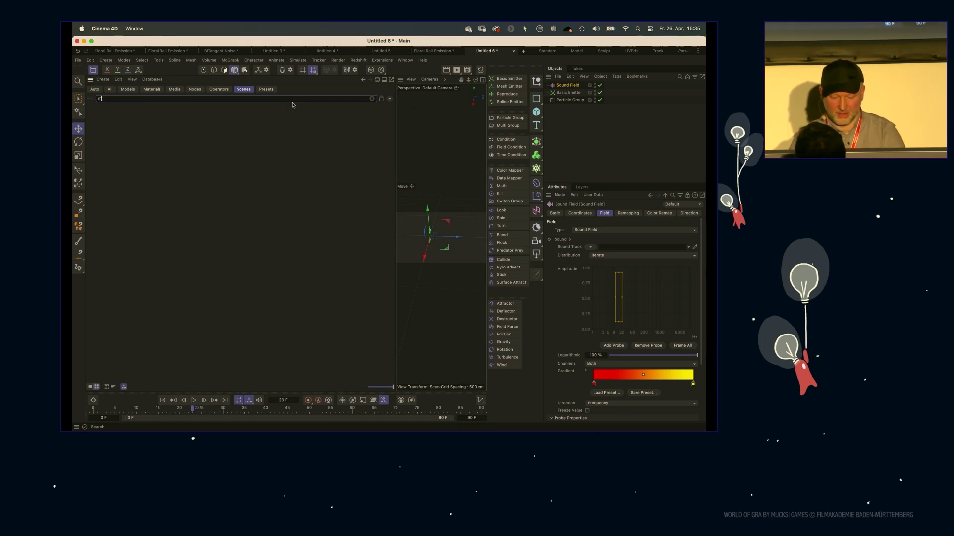
pyautogui.write('wav')
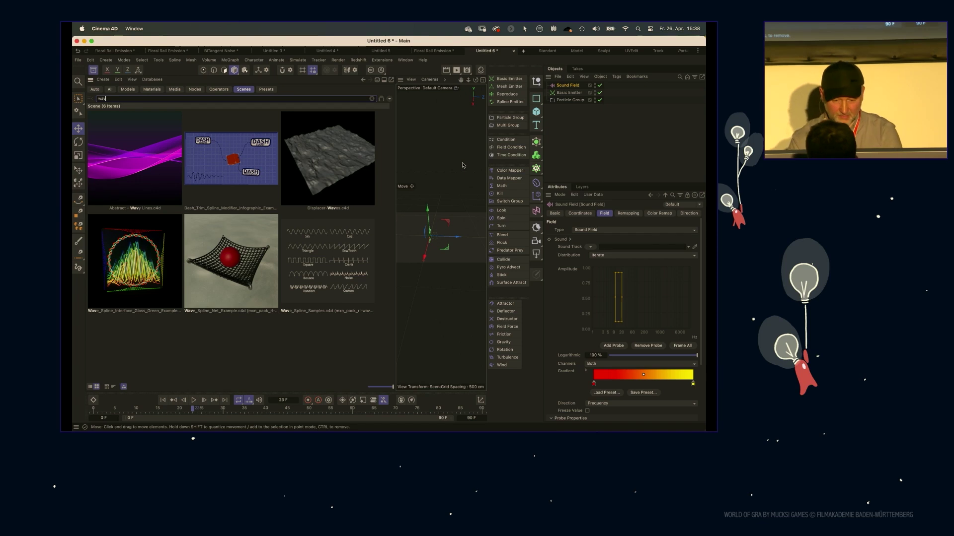
# Step: Switch to PowerPoint, start the slide show and advance to the "Deform Particles" slide
pyautogui.press('super+Tab')
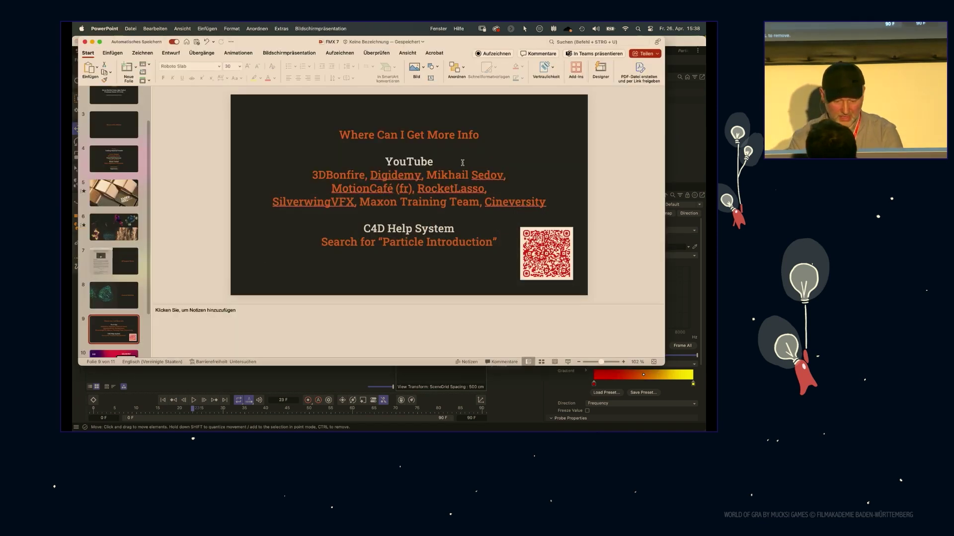
pyautogui.press('super+Return')
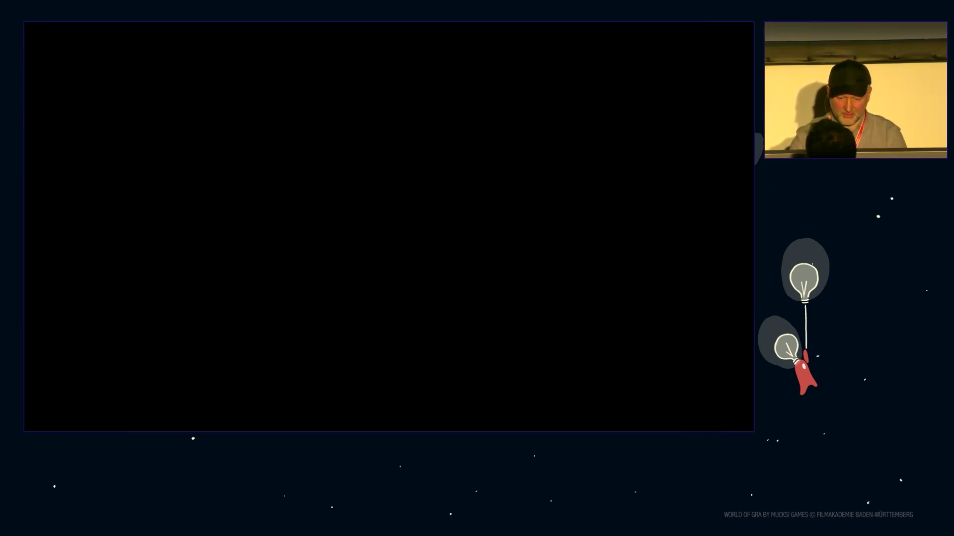
pyautogui.press('Right')
pyautogui.press('Right')
pyautogui.press('Right')
pyautogui.press('Right')
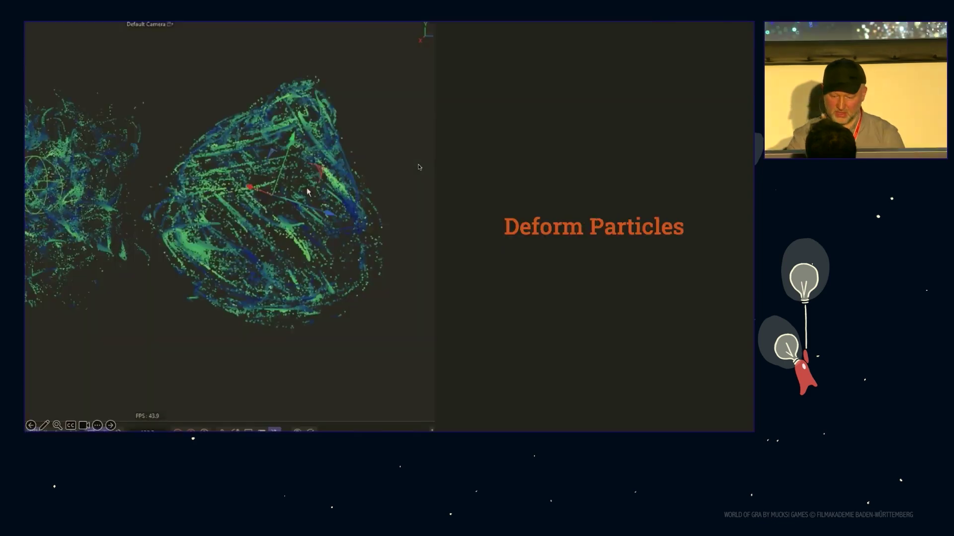